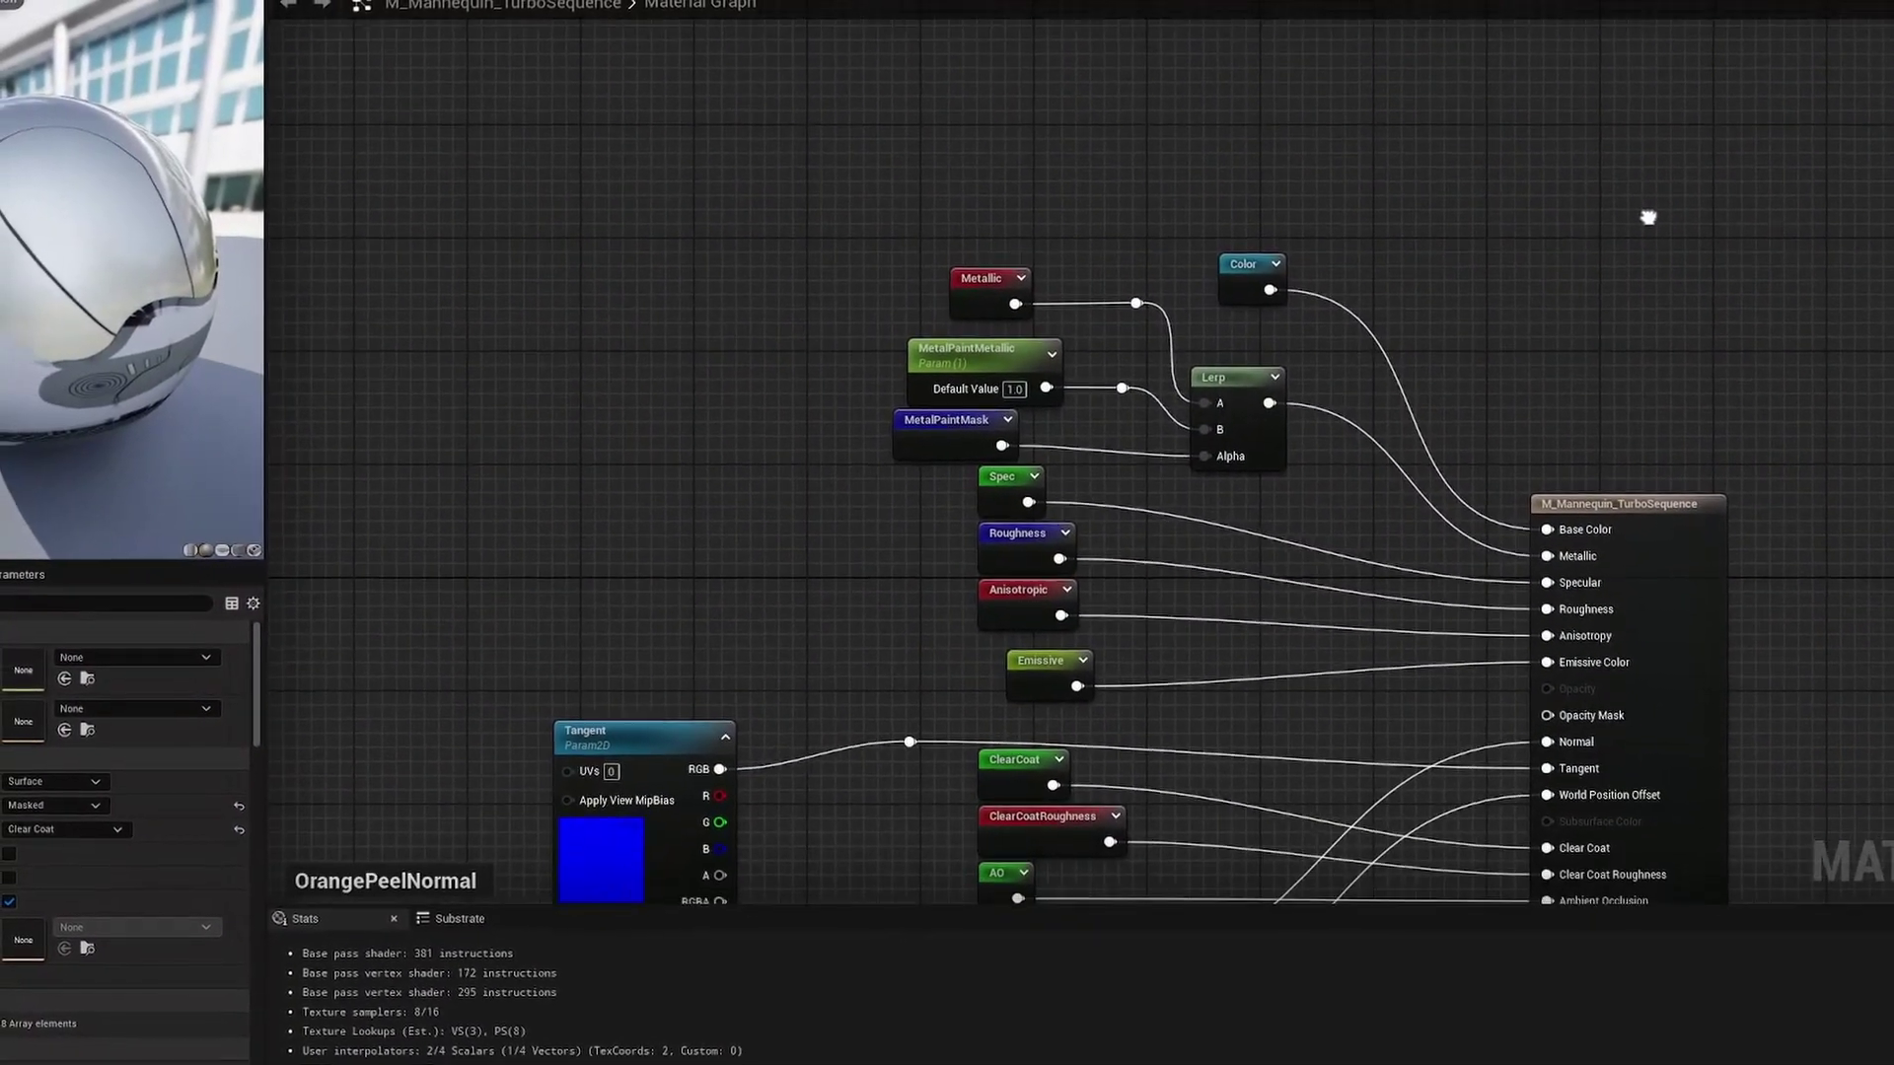
pyautogui.moveTo(1648, 217); pyautogui.dragTo(1667, 1, button='right')
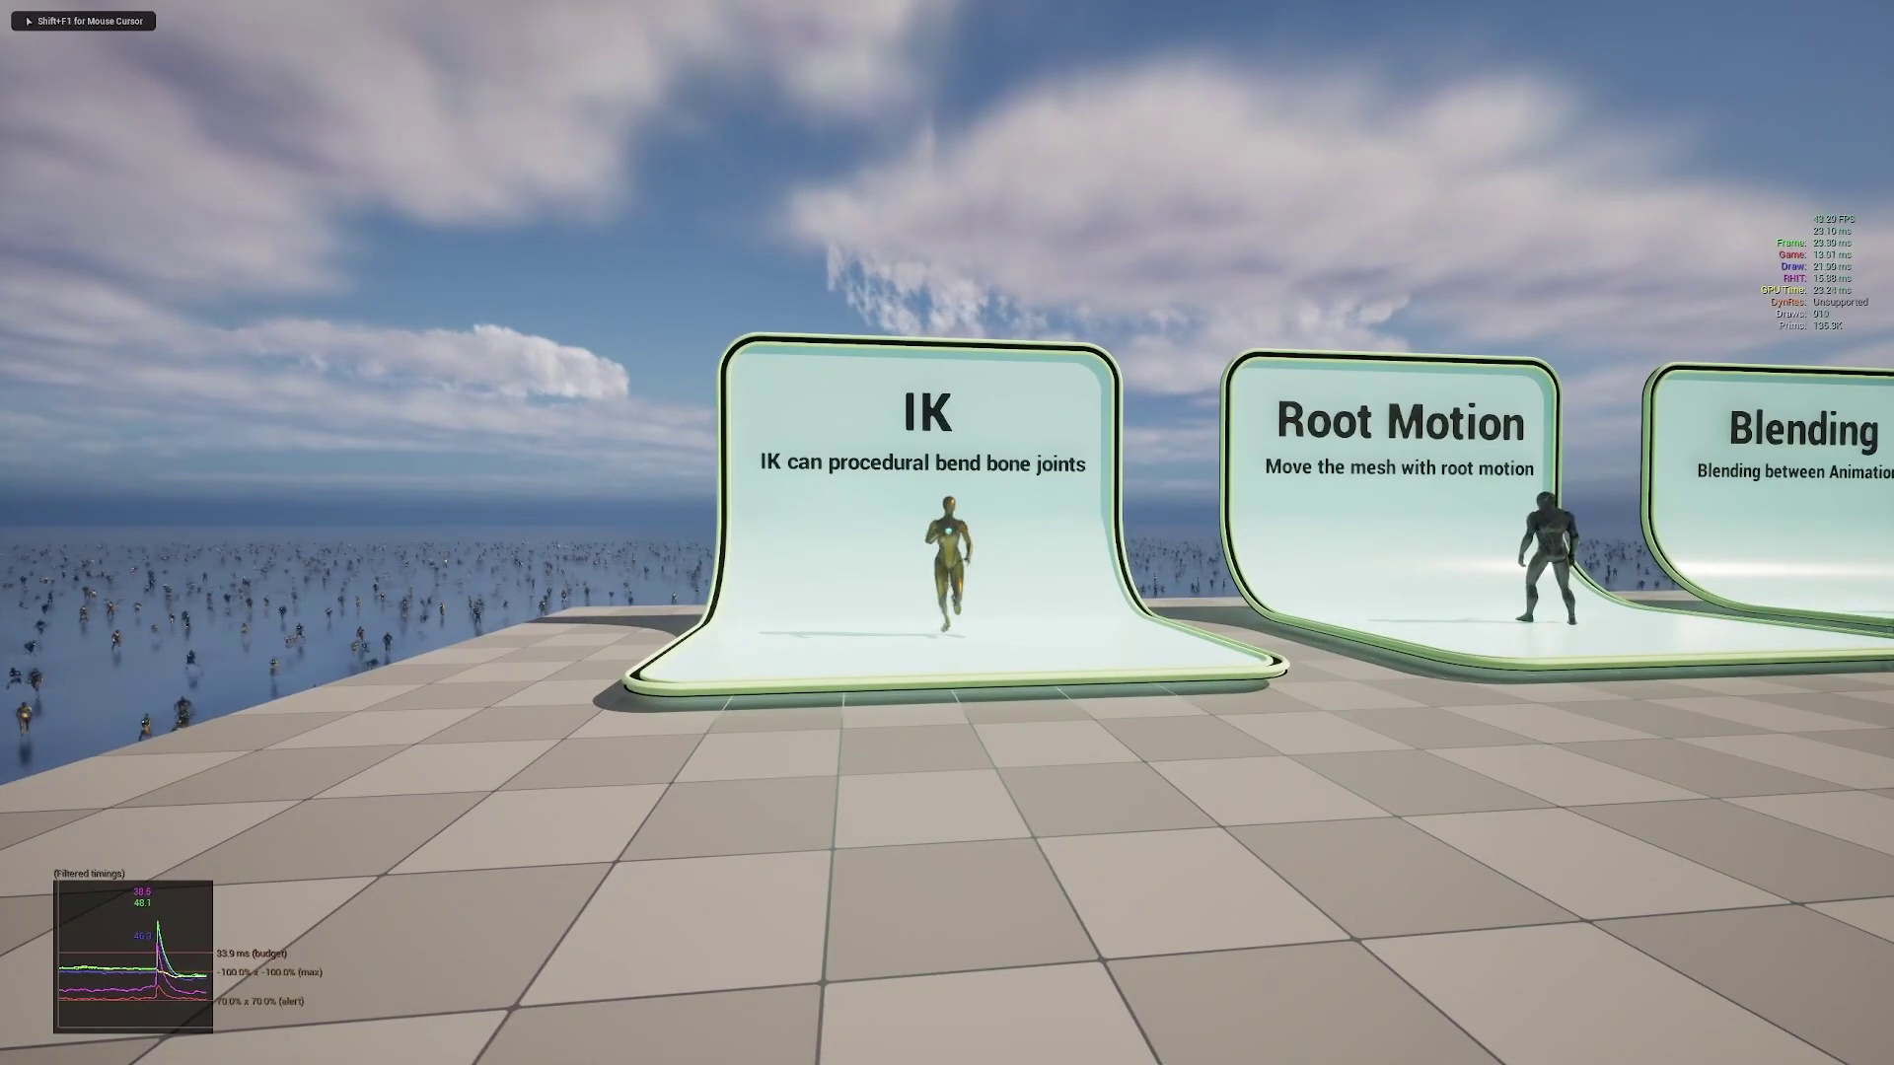
# - Tour the feature displays in the running demo level, from IK and Root Motion along the row to Hybrid Mode
pyautogui.press('w')
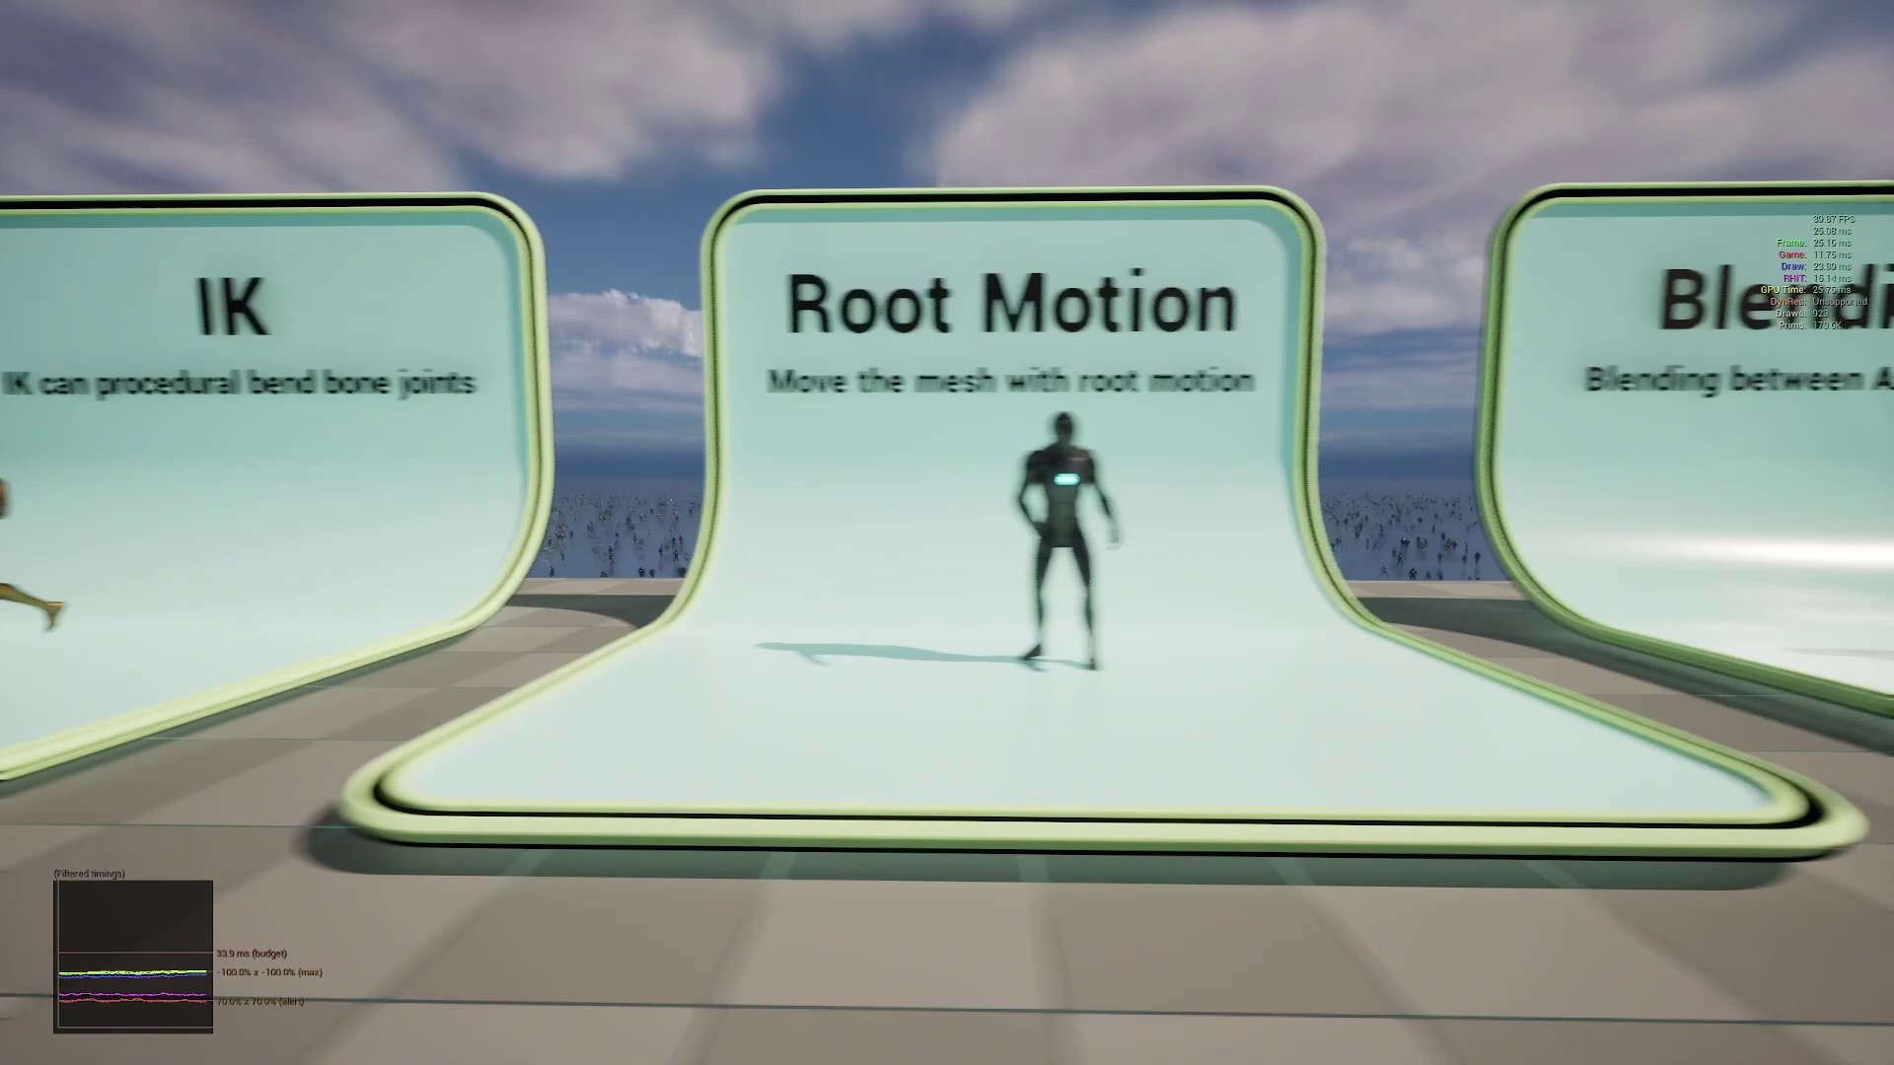
pyautogui.press('d')
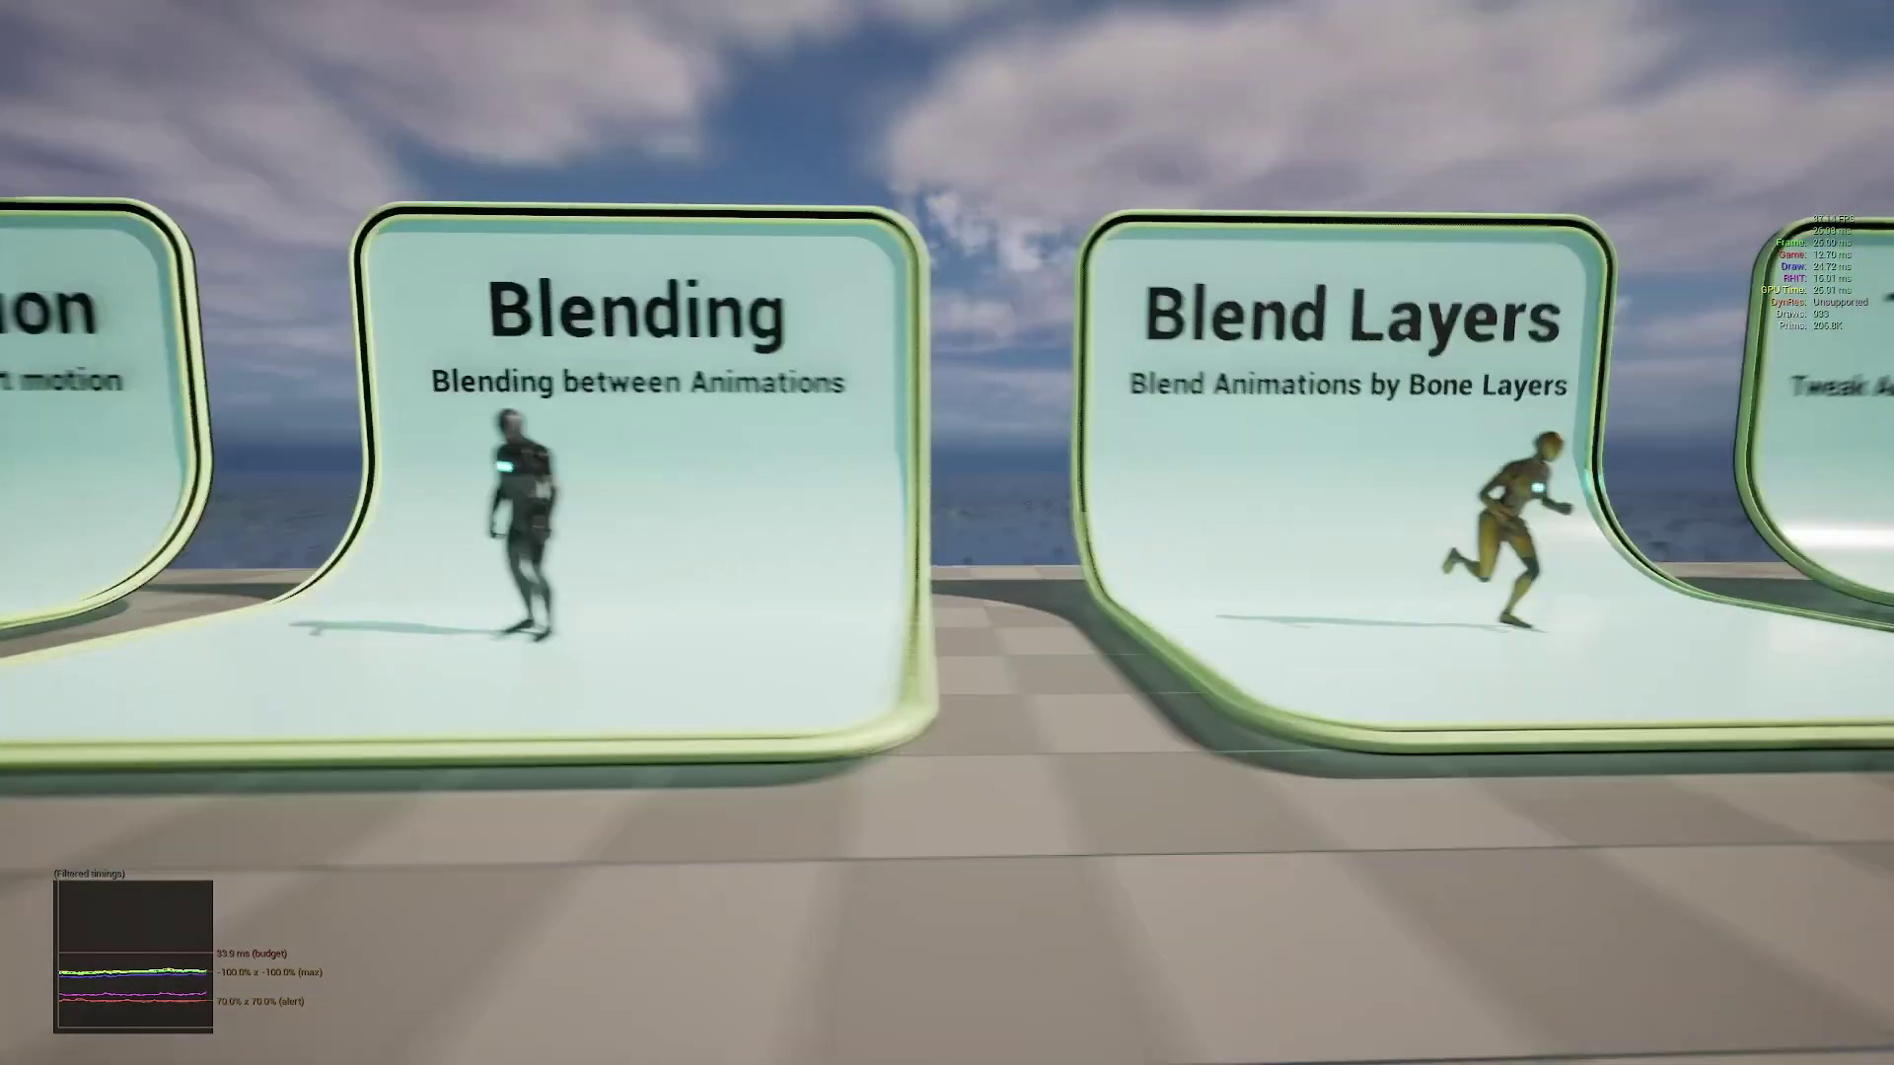
pyautogui.press('d')
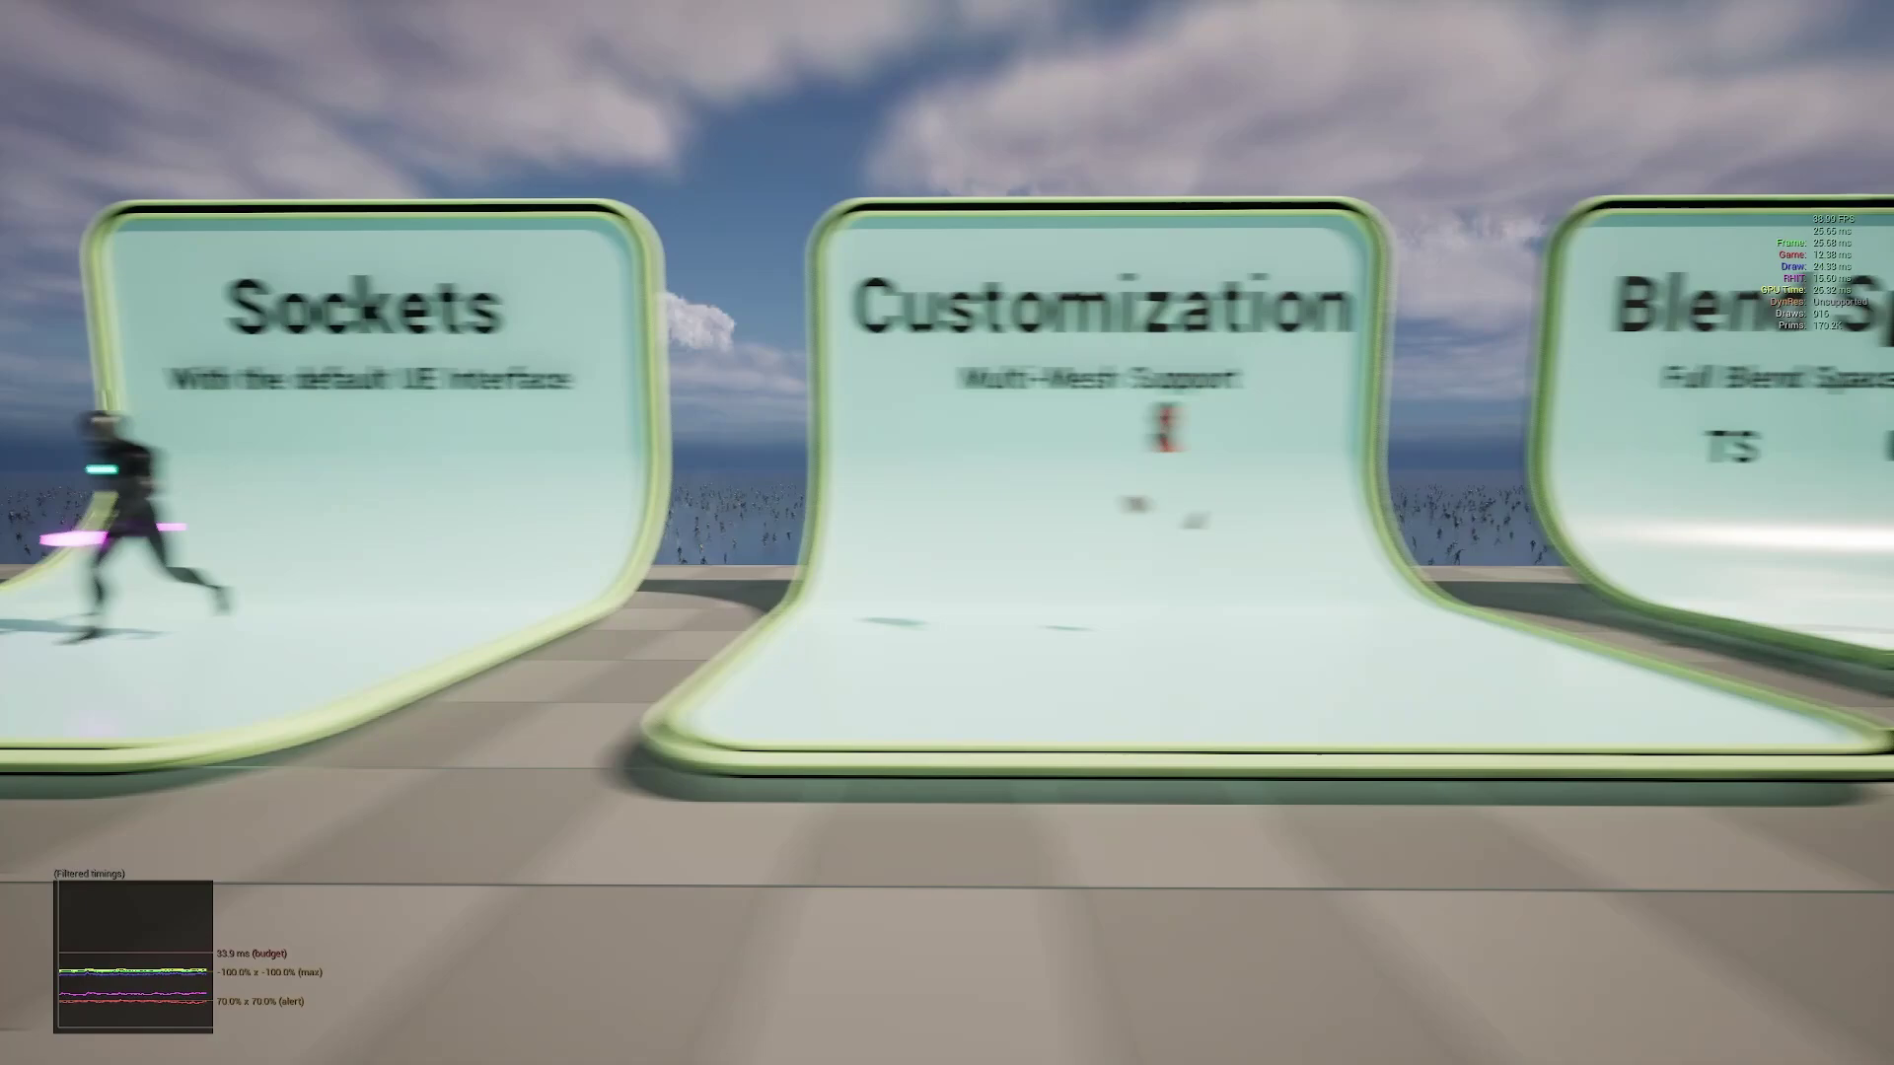
pyautogui.press('d')
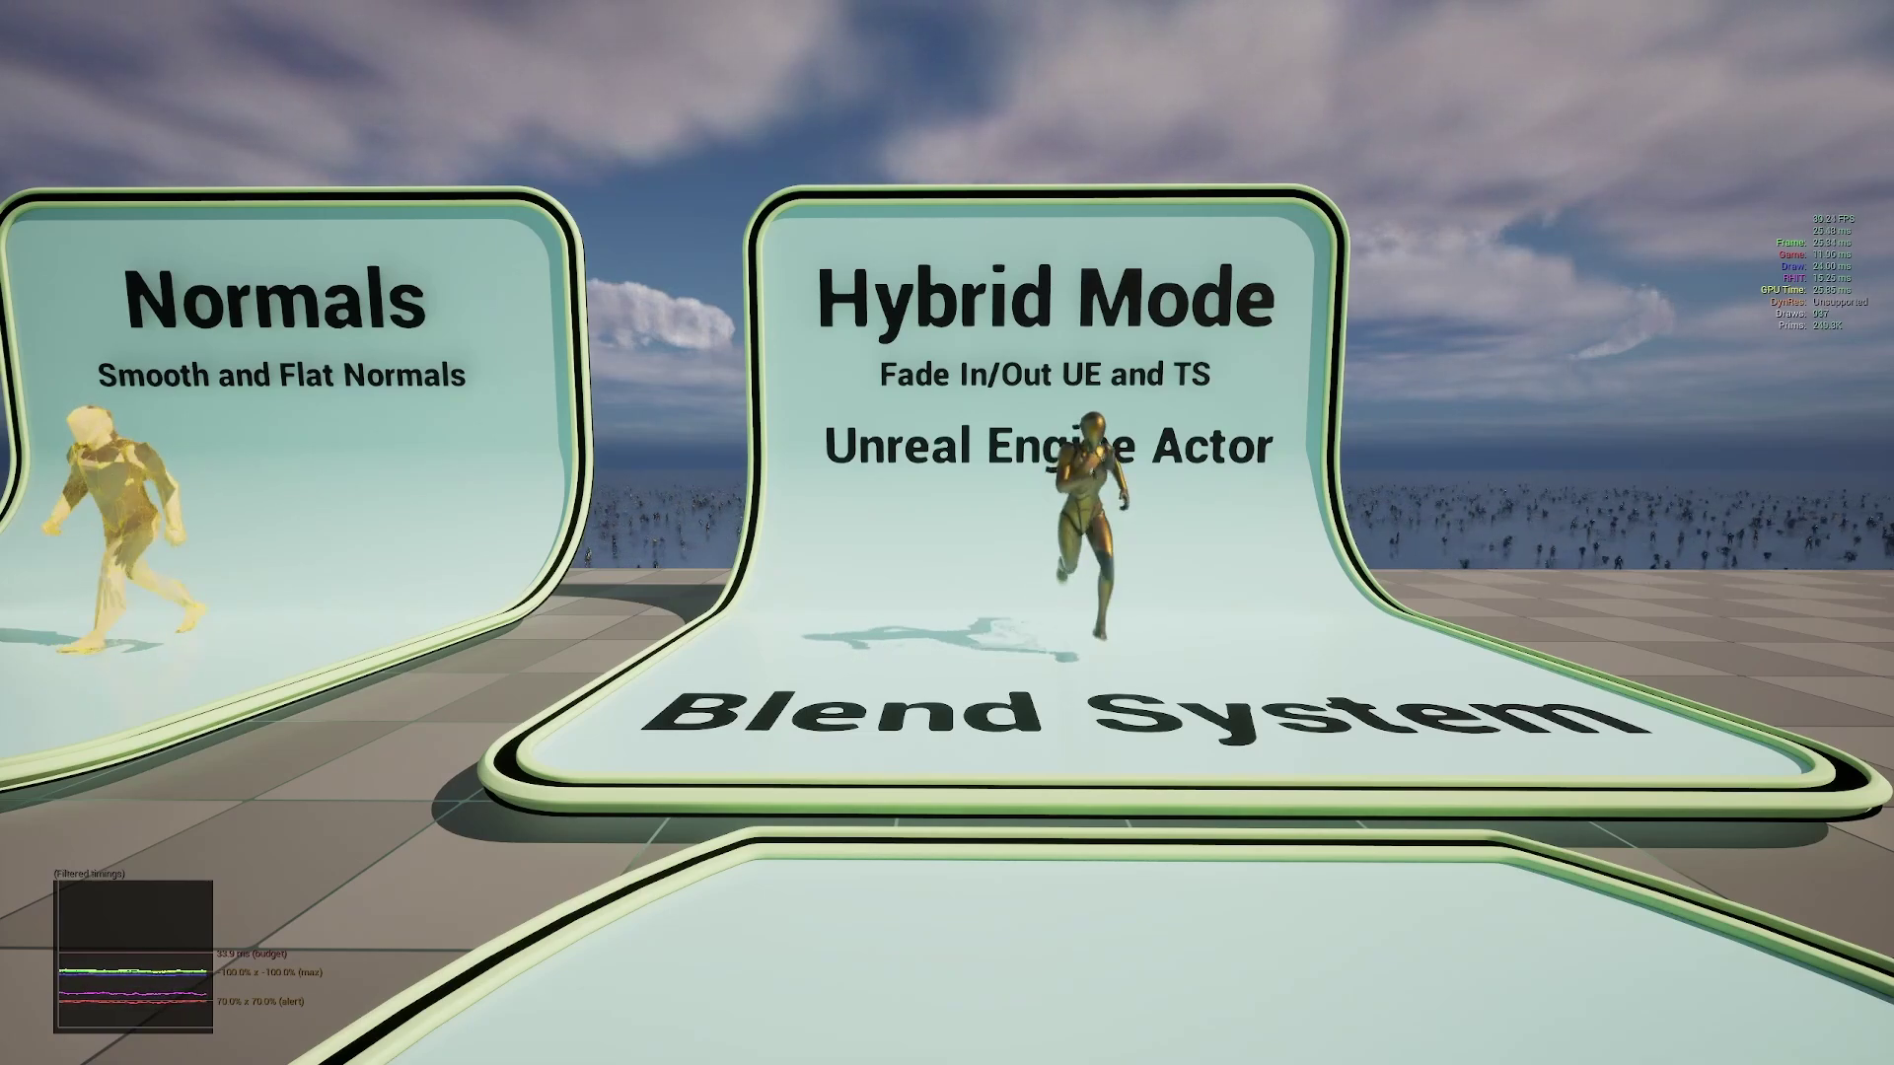
pyautogui.press('s')
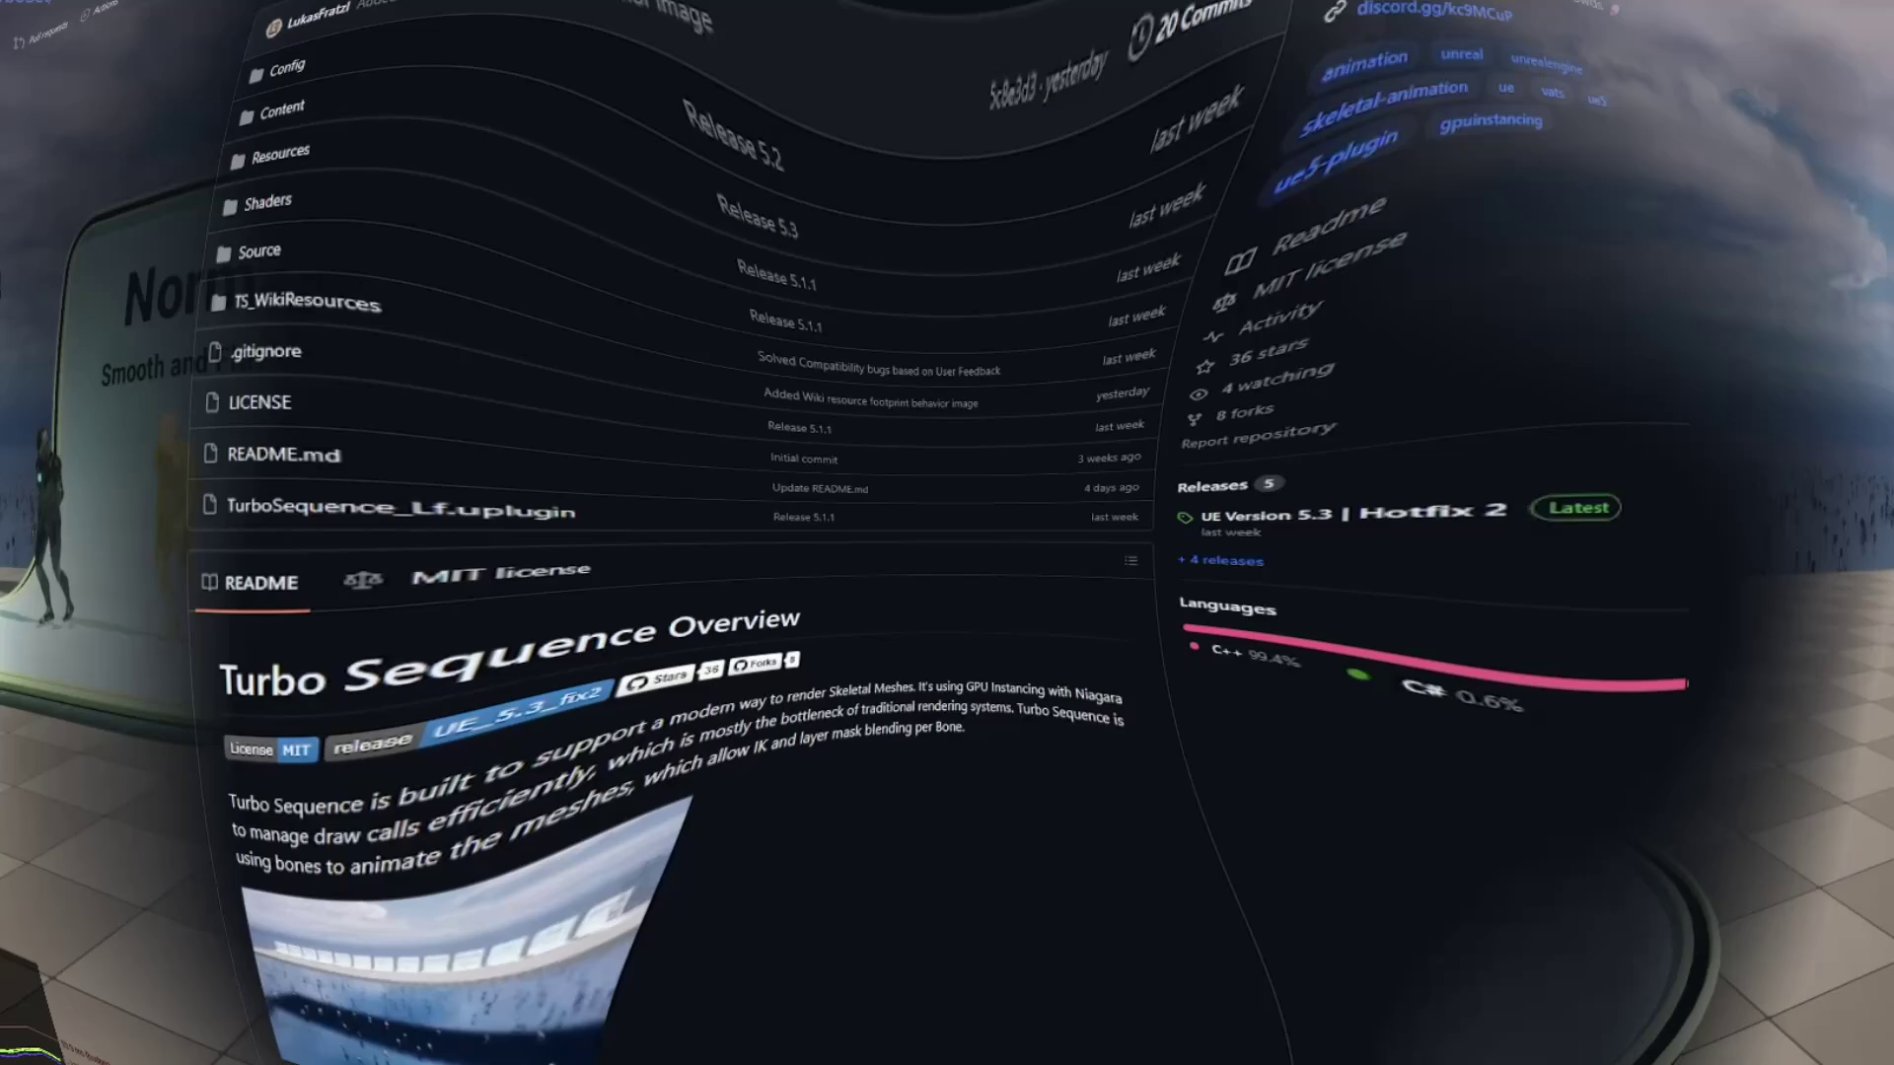
# - Switch to the GitHub page of Turbo Sequence and read the README from the overview down to the features list
pyautogui.scroll(-4, 1878, 367)
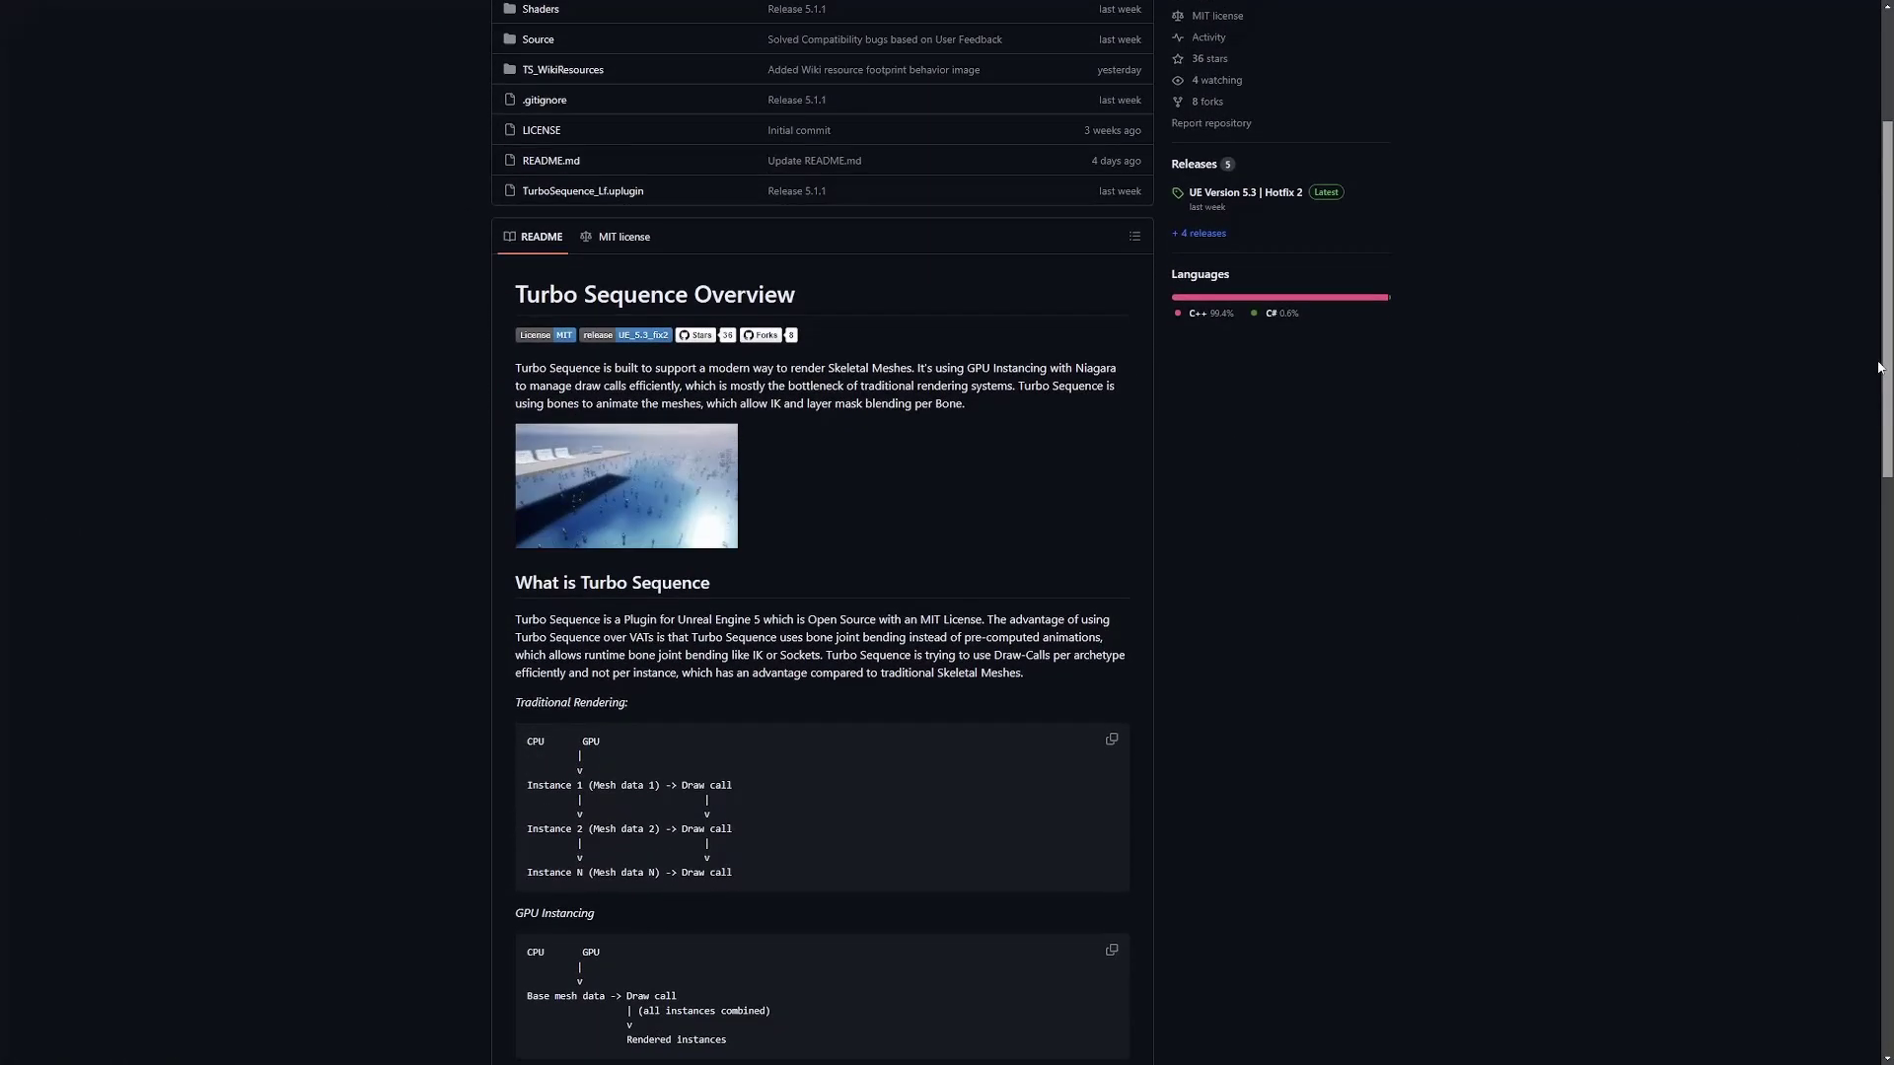
pyautogui.scroll(-4, 1878, 367)
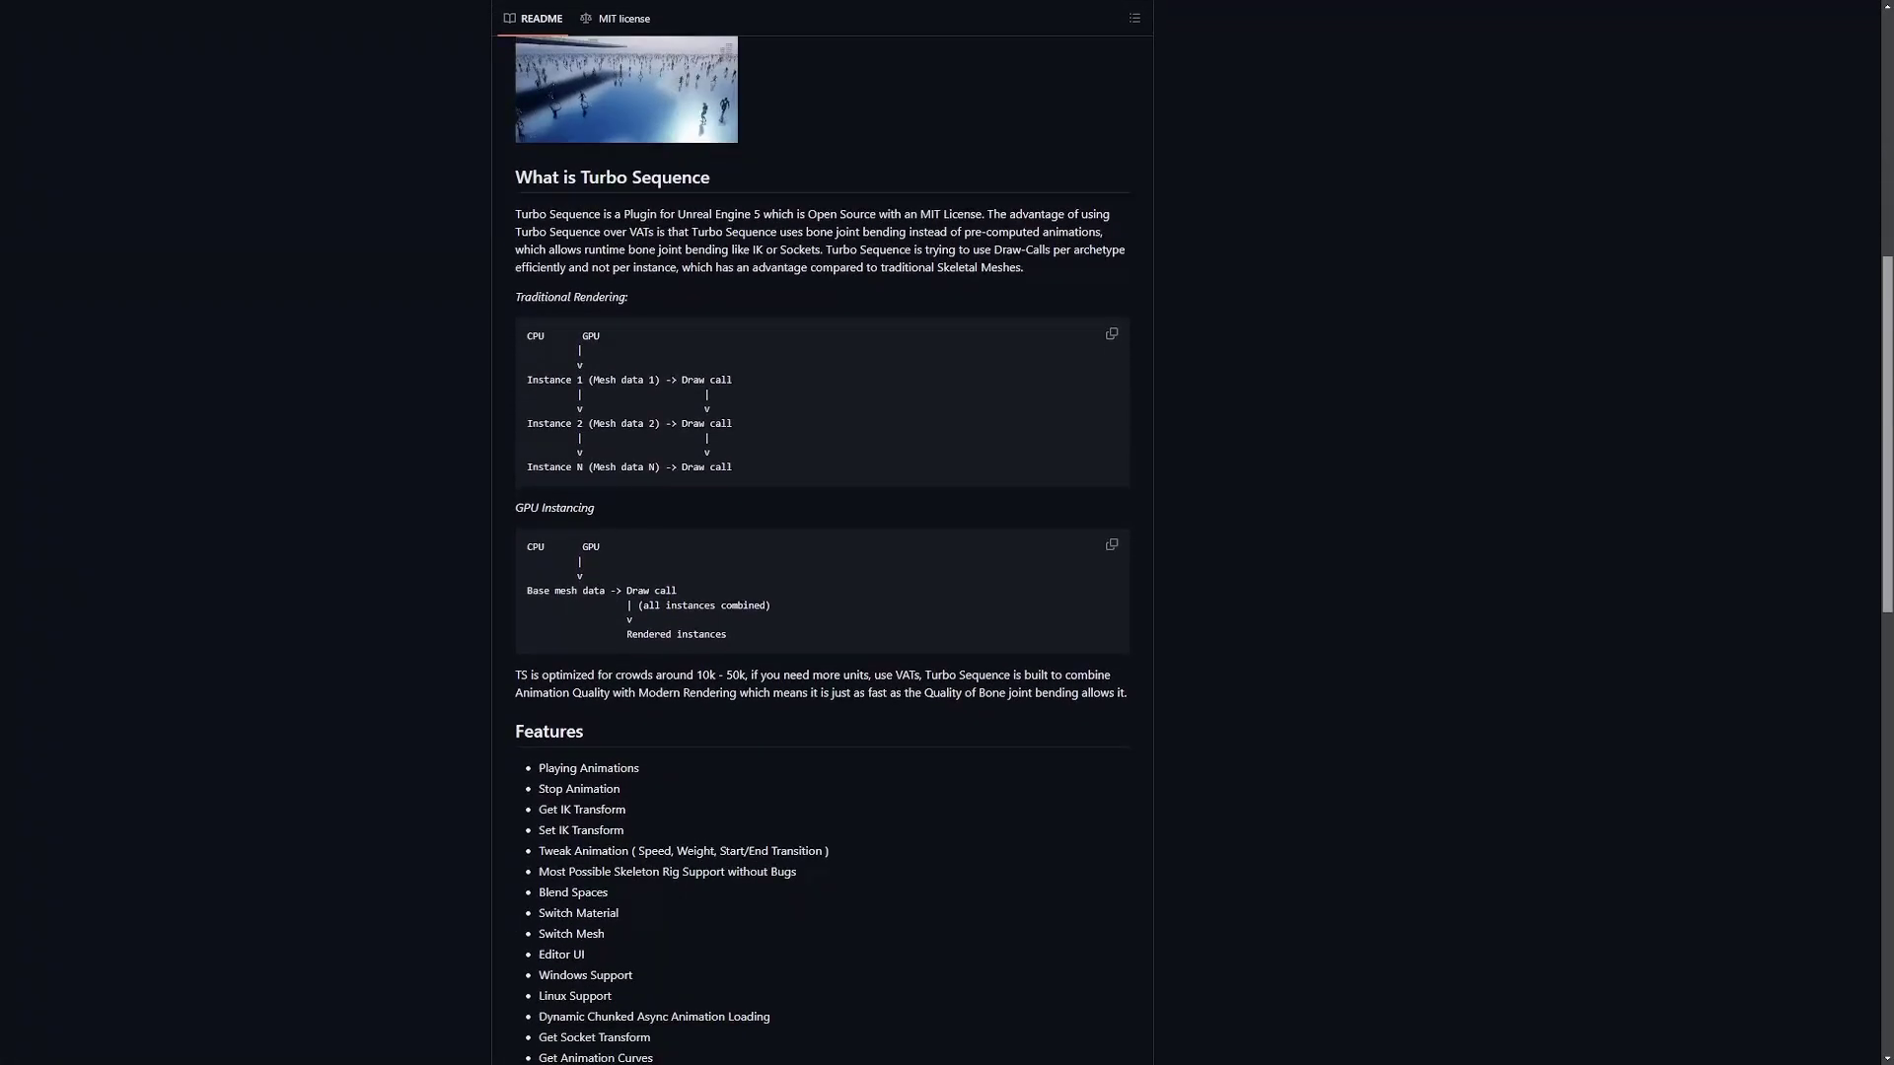
pyautogui.scroll(-5, 822, 533)
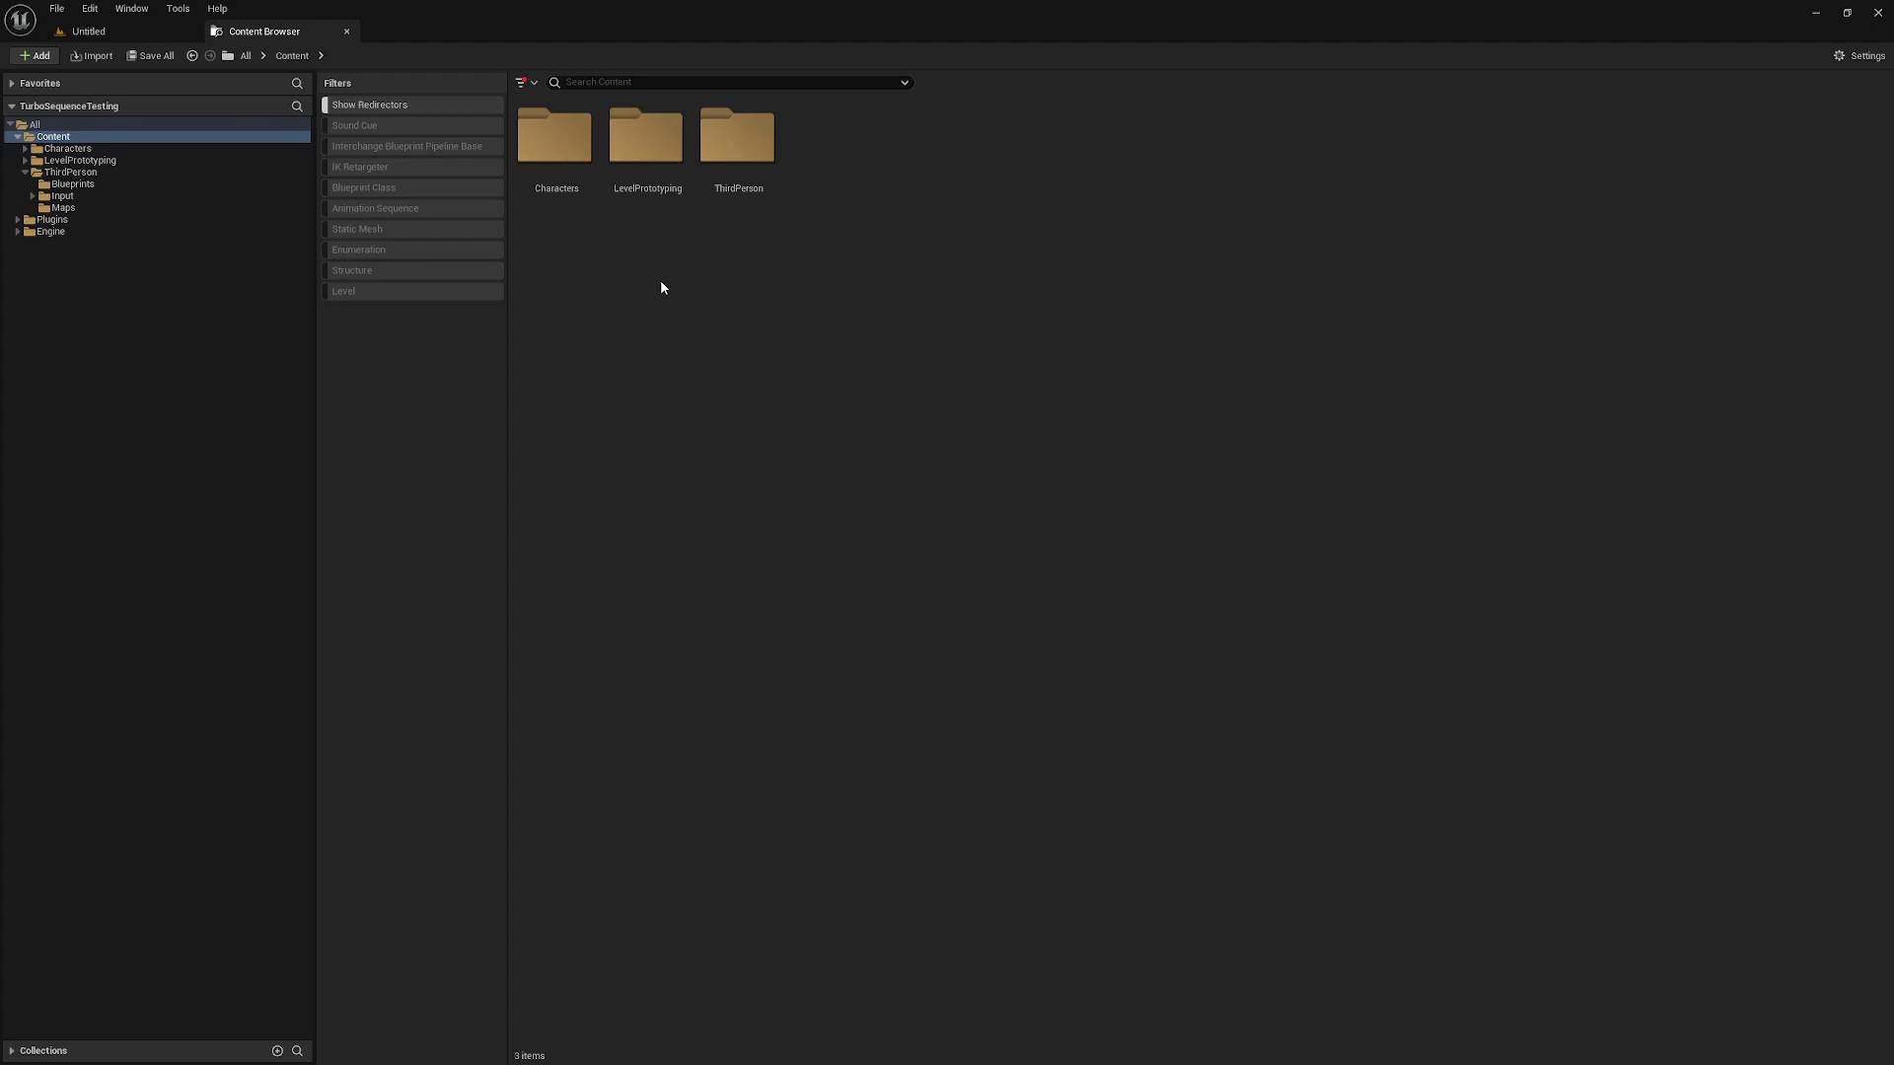
# - Duplicate the M_Mannequin material in the Characters/Mannequins/Materials folder of the Unreal project
pyautogui.doubleClick(578, 151)
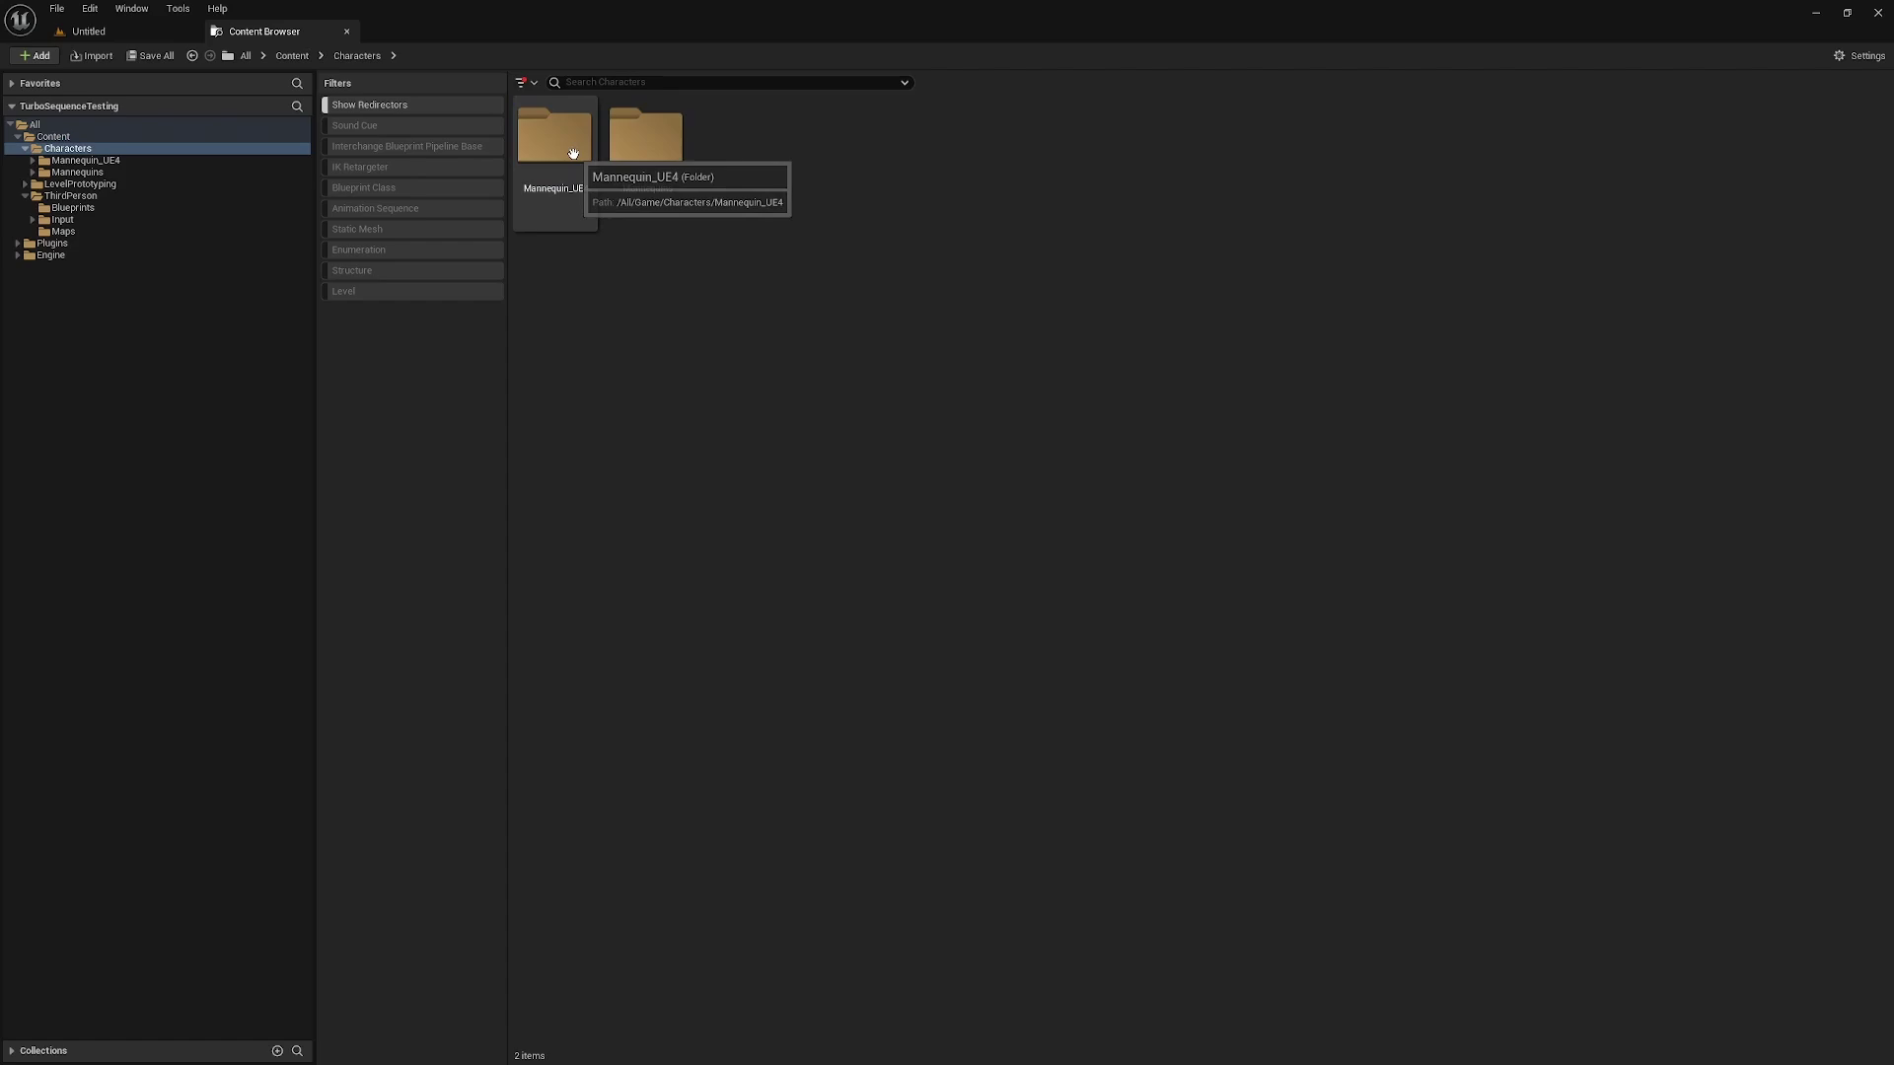
pyautogui.doubleClick(635, 188)
pyautogui.doubleClick(649, 177)
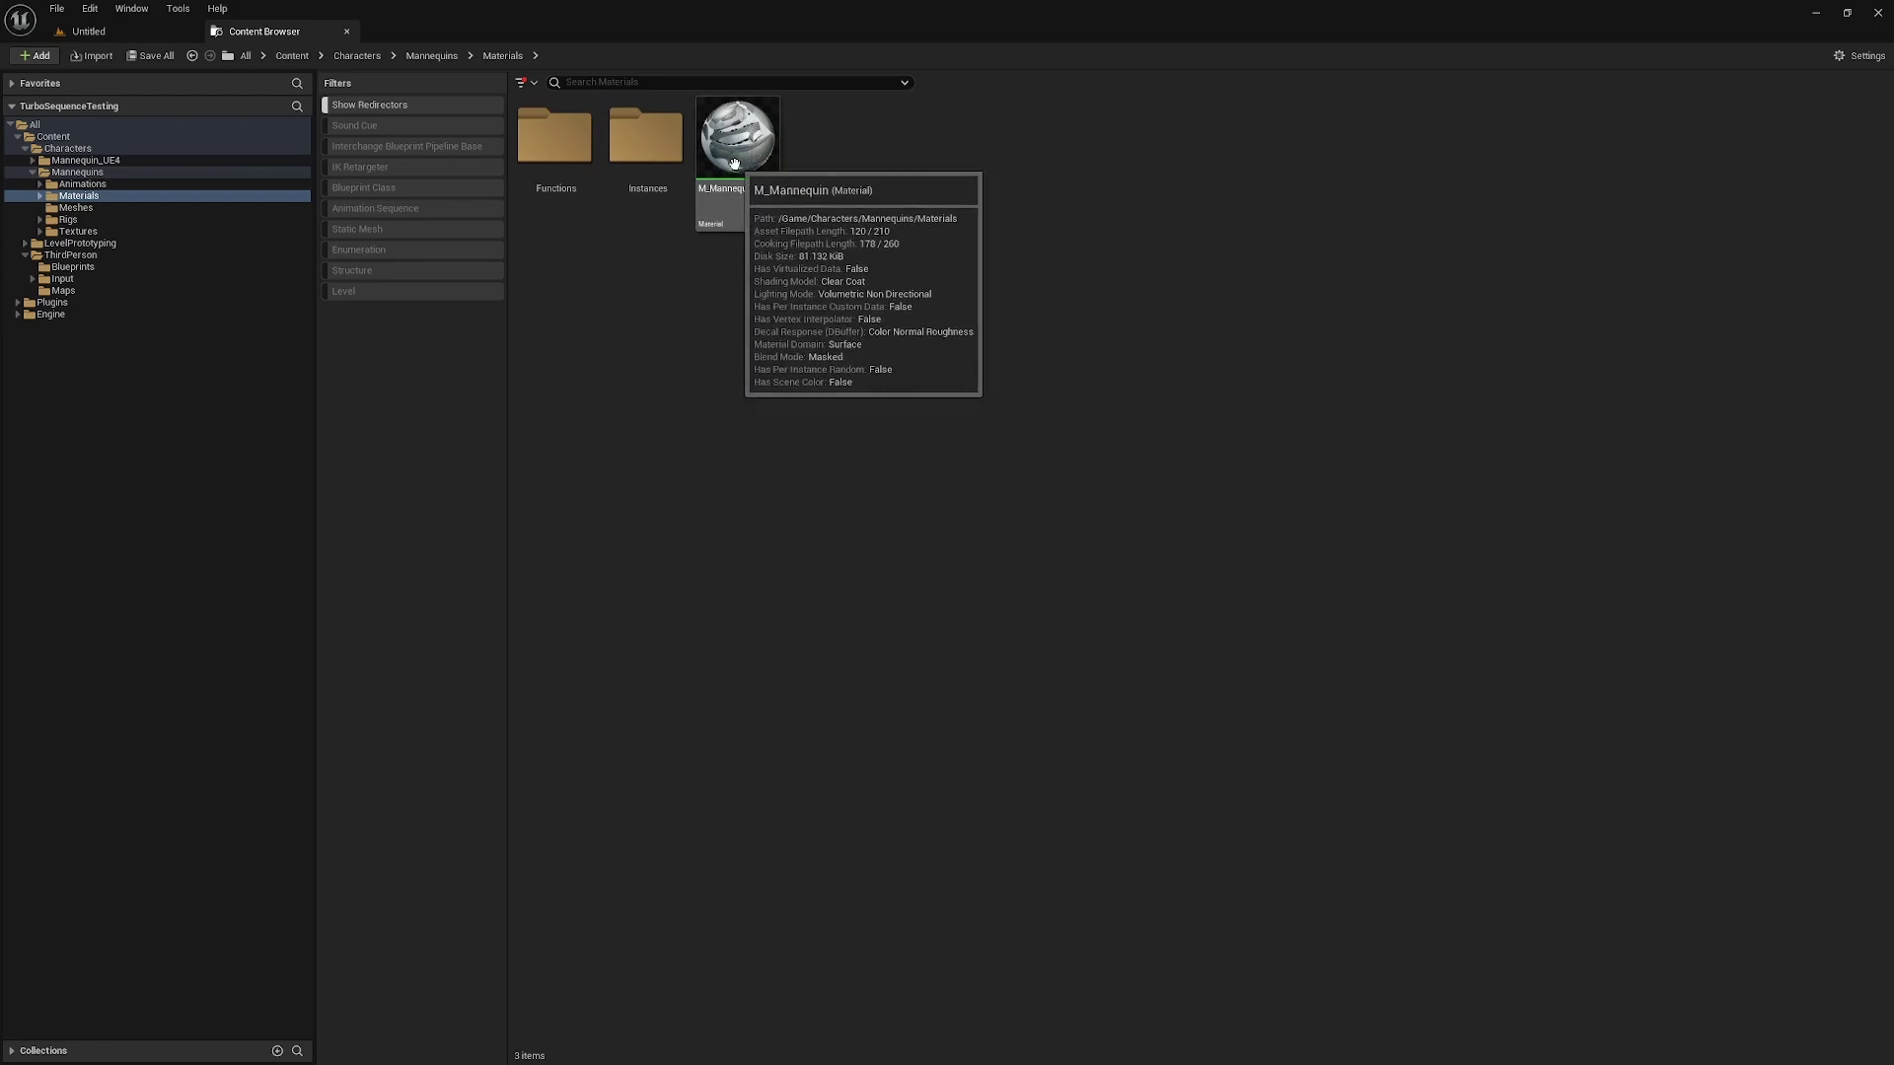
pyautogui.rightClick(738, 158)
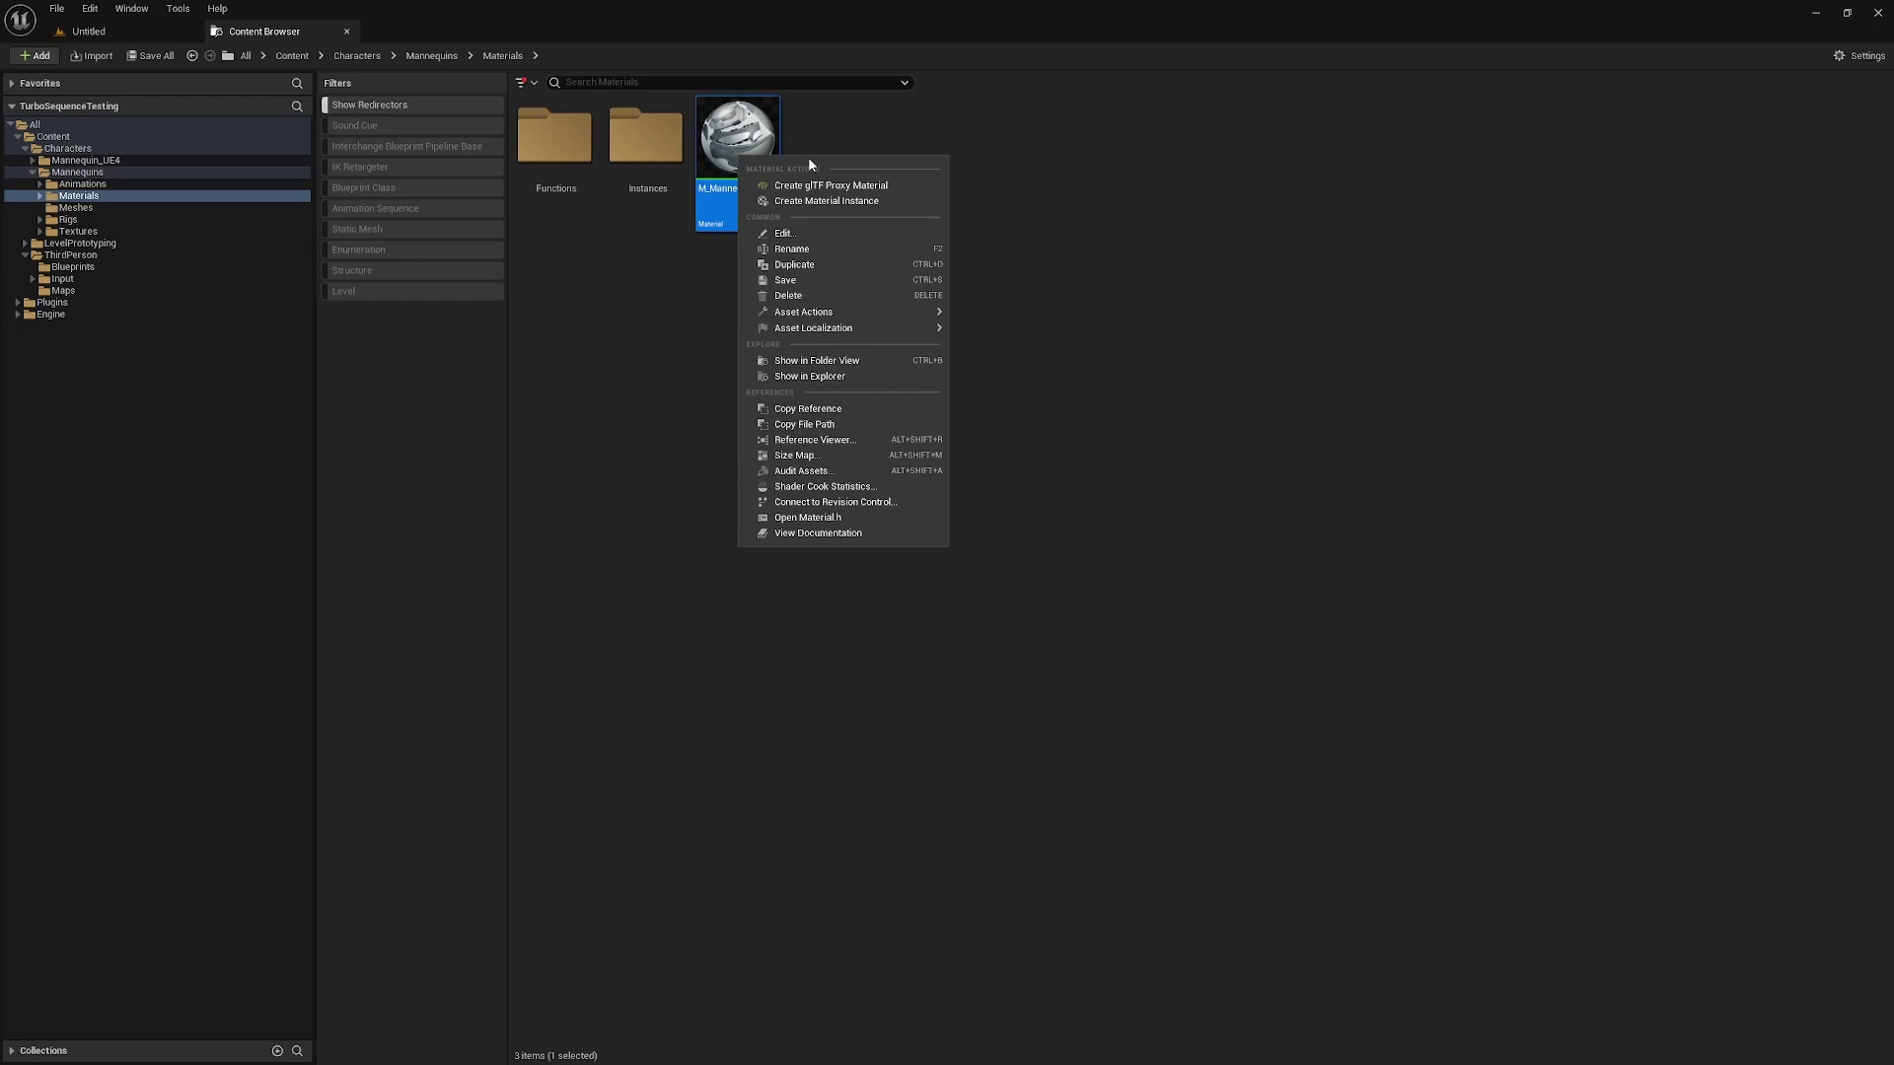
pyautogui.click(801, 265)
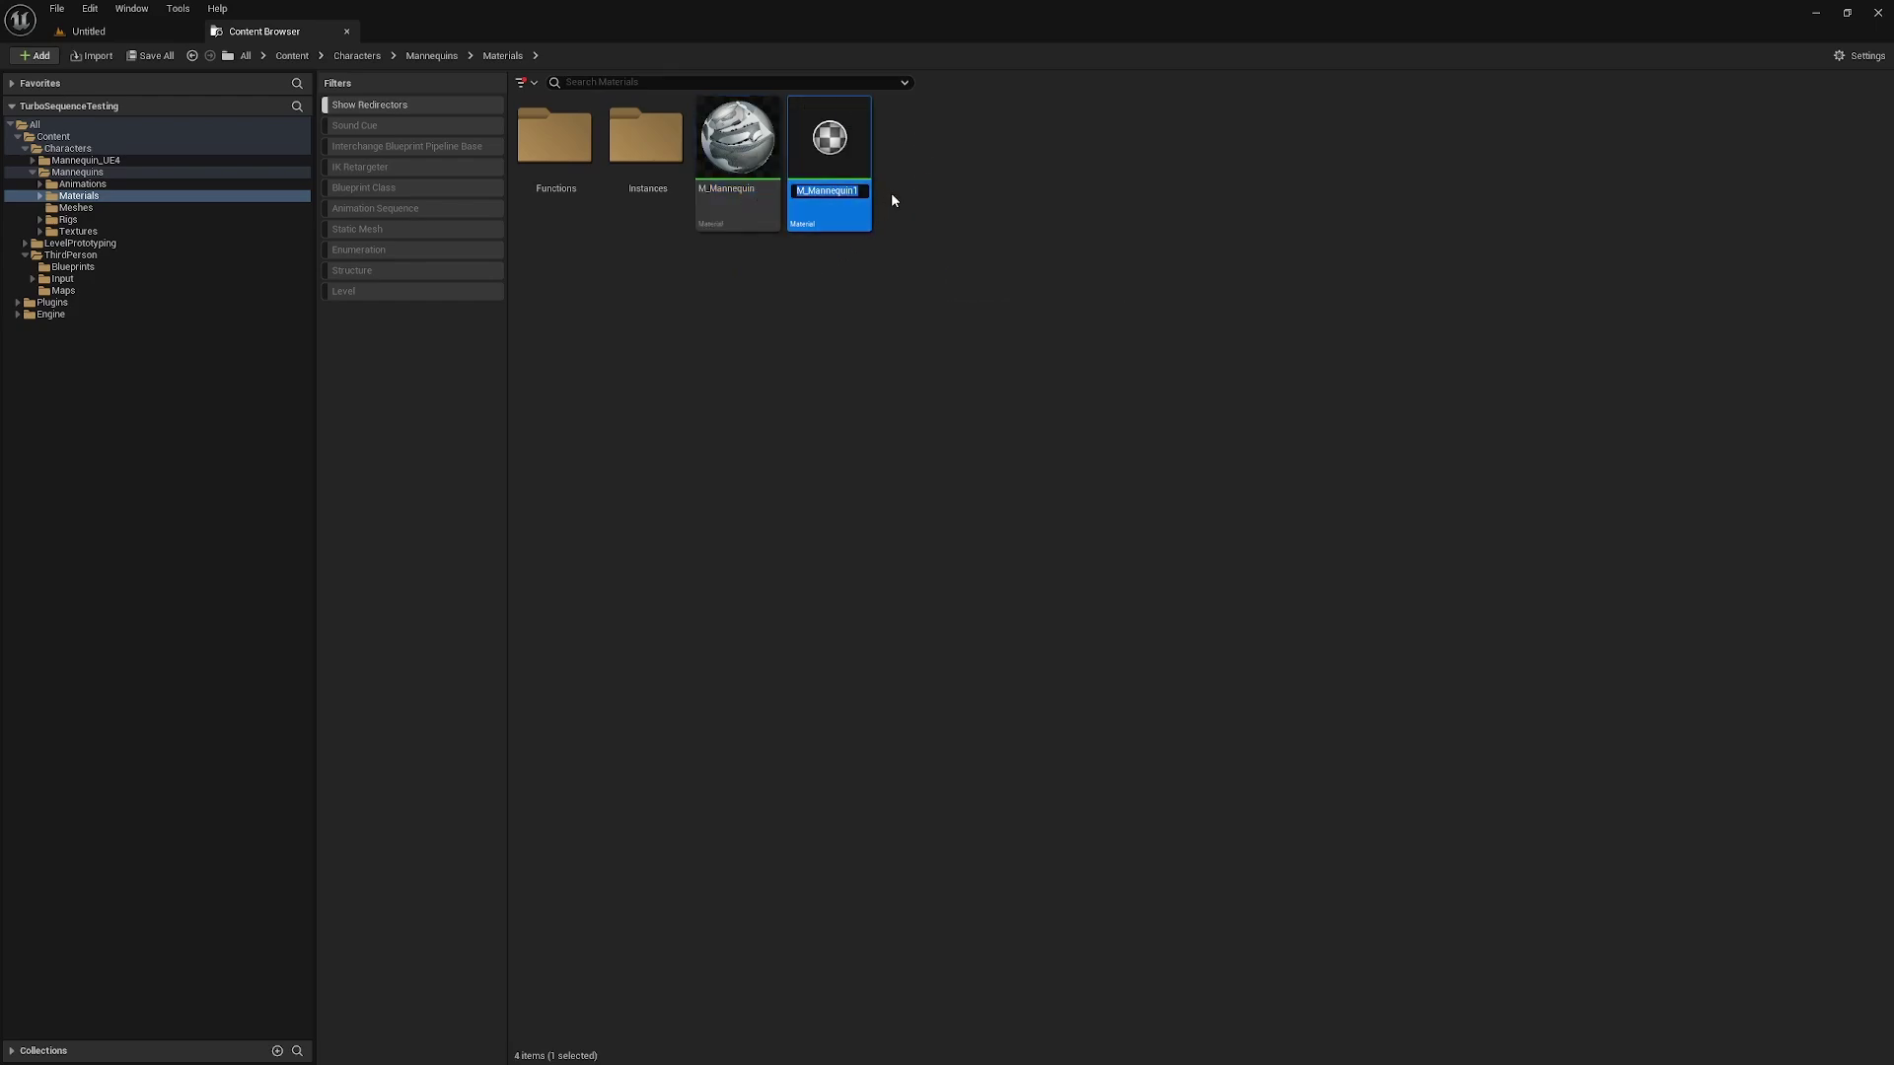
# - Name the duplicated material M_Mannequin_TurboSequence and save it
pyautogui.press('End')
pyautogui.press('BackSpace')
pyautogui.write('_')
pyautogui.write('TurboSequ')
pyautogui.write('ence')
pyautogui.press('Return')
pyautogui.hotkey('ctrl', 's')
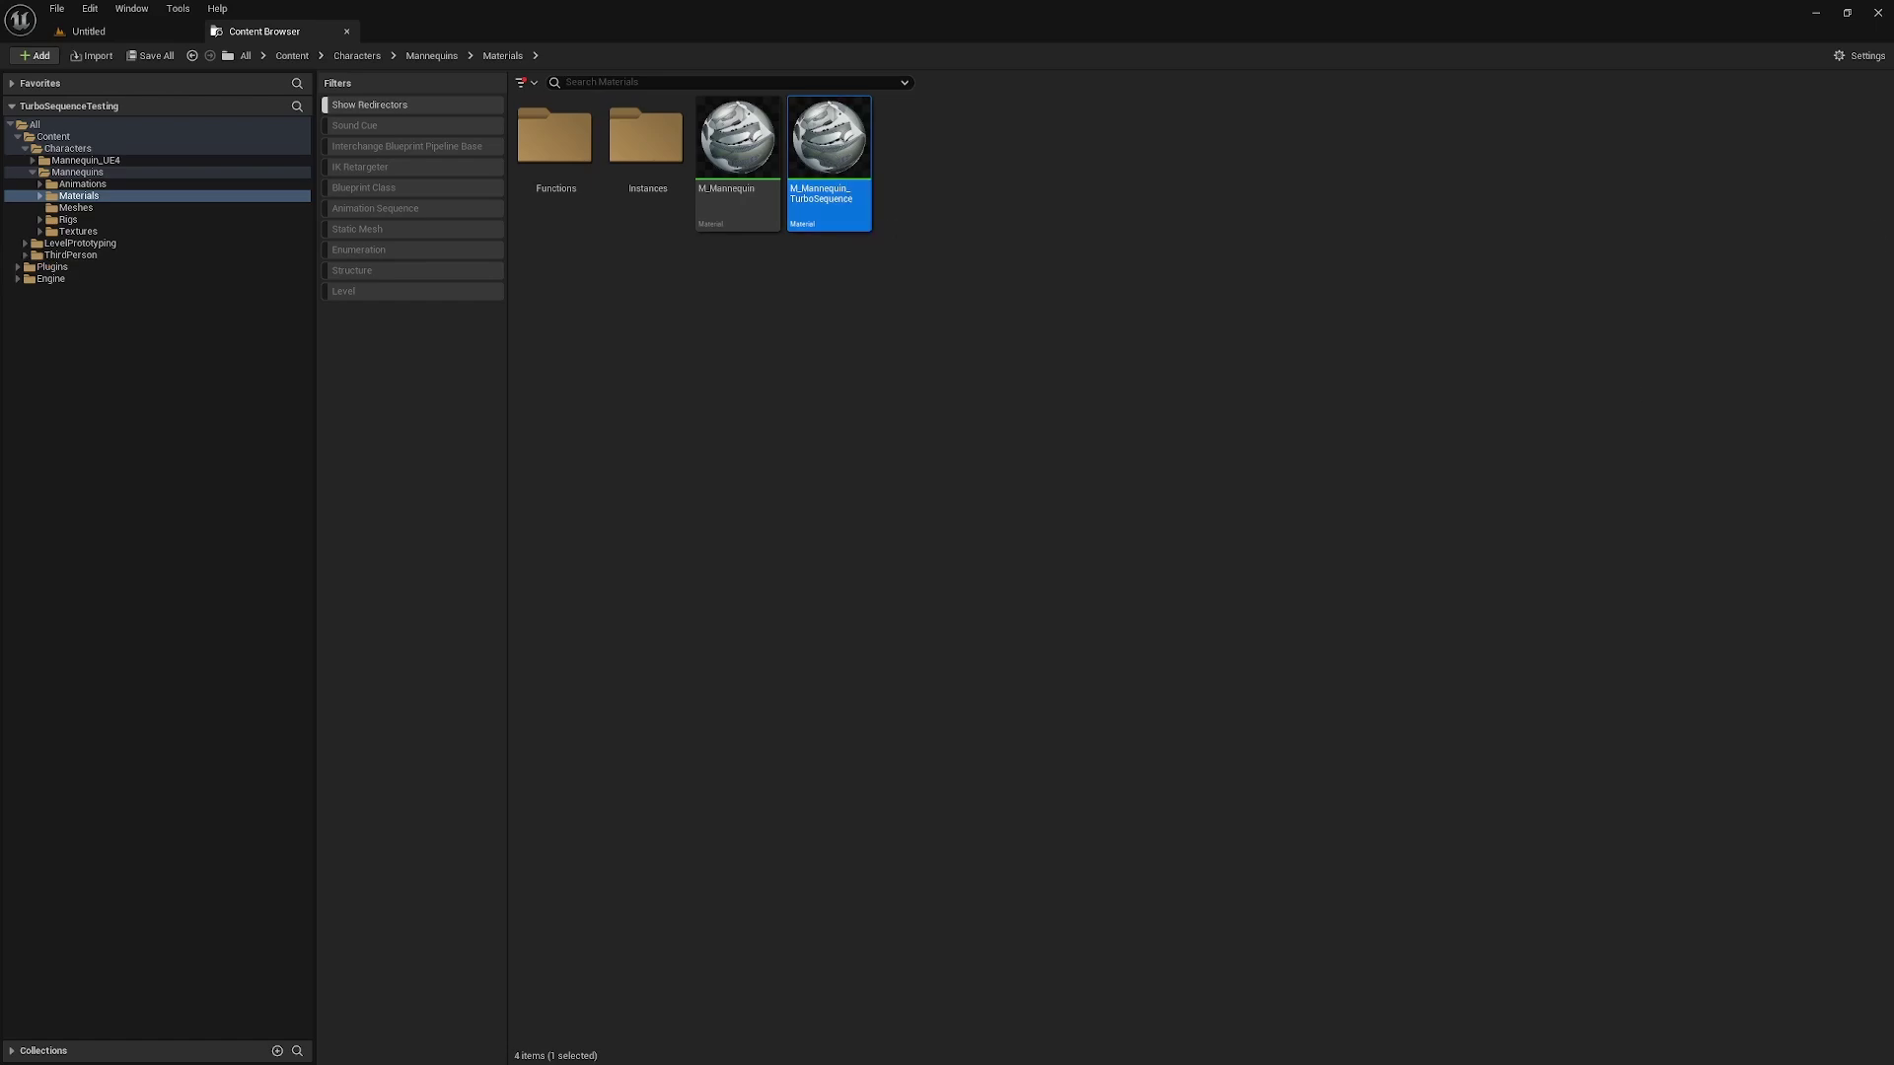
# - Open M_Mannequin_TurboSequence, add the MF_TurboSequence_PositionOffset_Lf function and connect its output to World Position Offset
pyautogui.moveTo(744, 321); pyautogui.dragTo(434, 31)
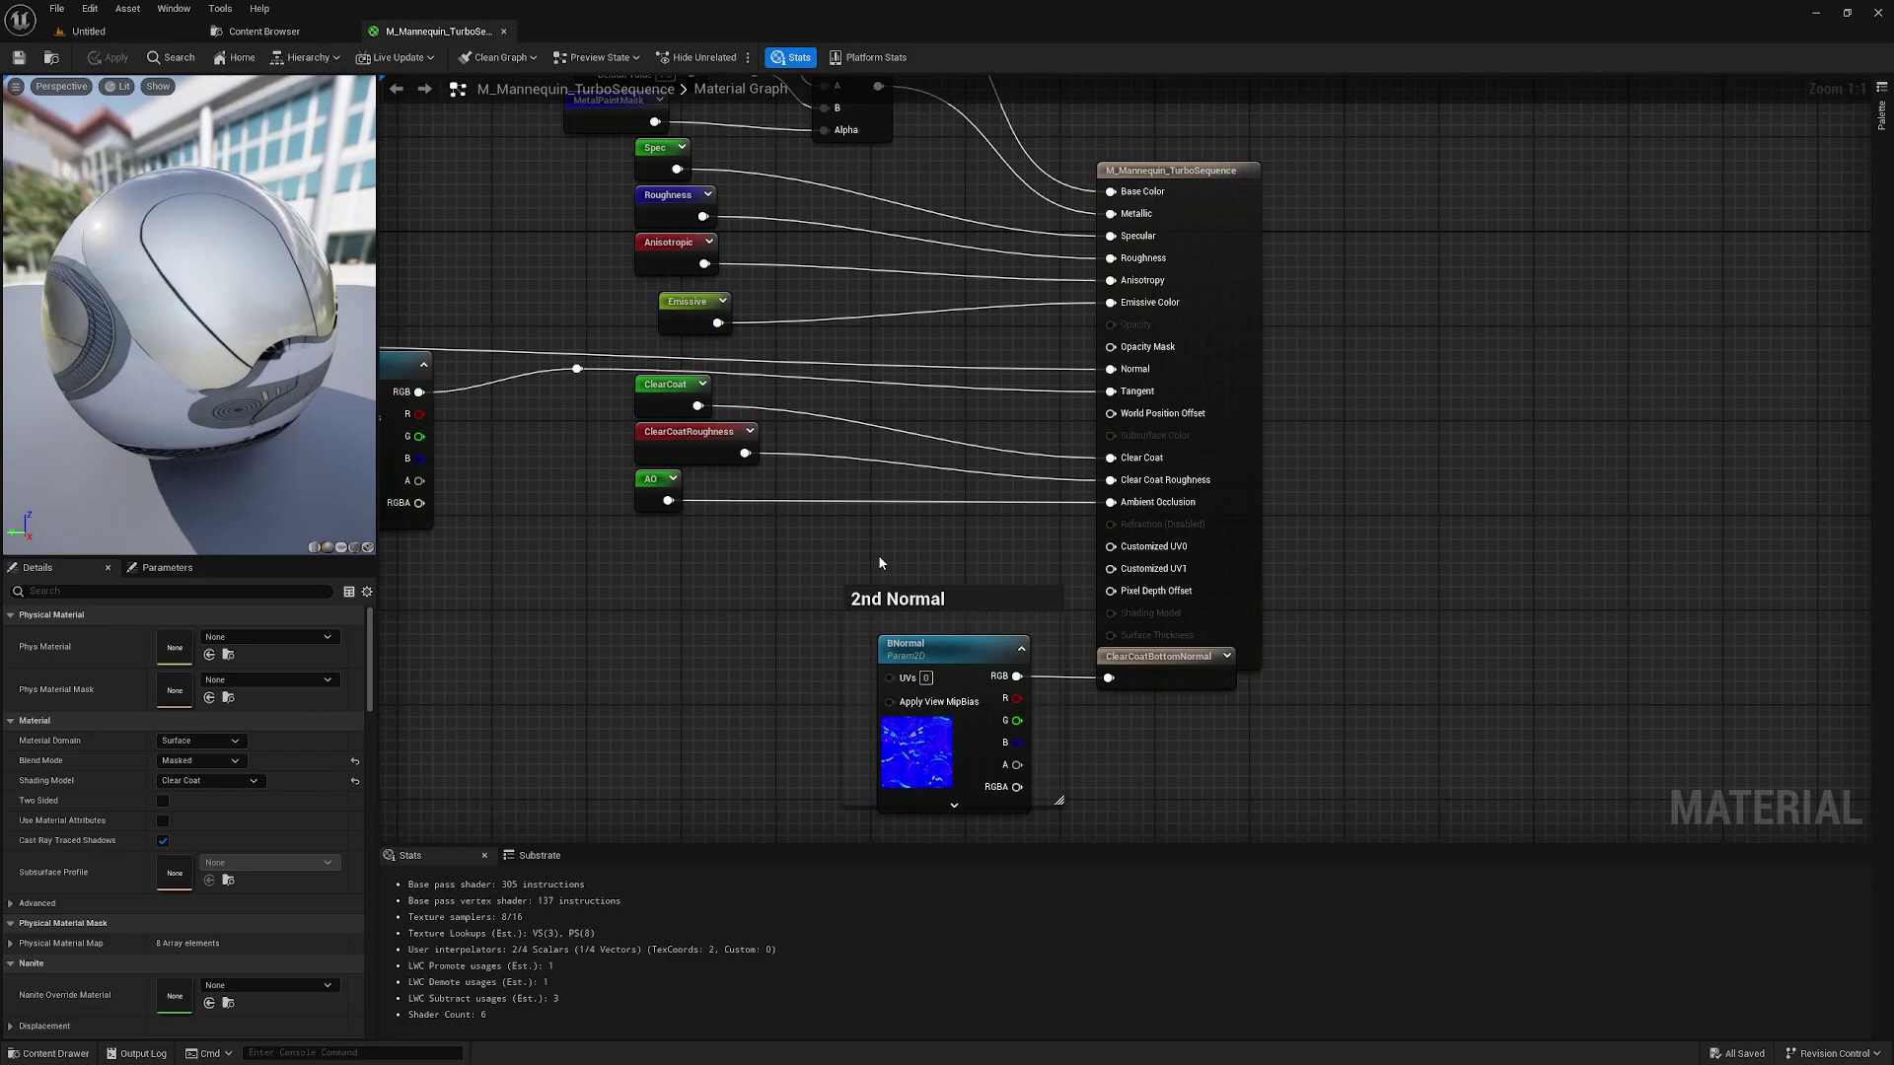
pyautogui.scroll(-1, 877, 557)
pyautogui.moveTo(786, 621); pyautogui.dragTo(994, 565, button='right')
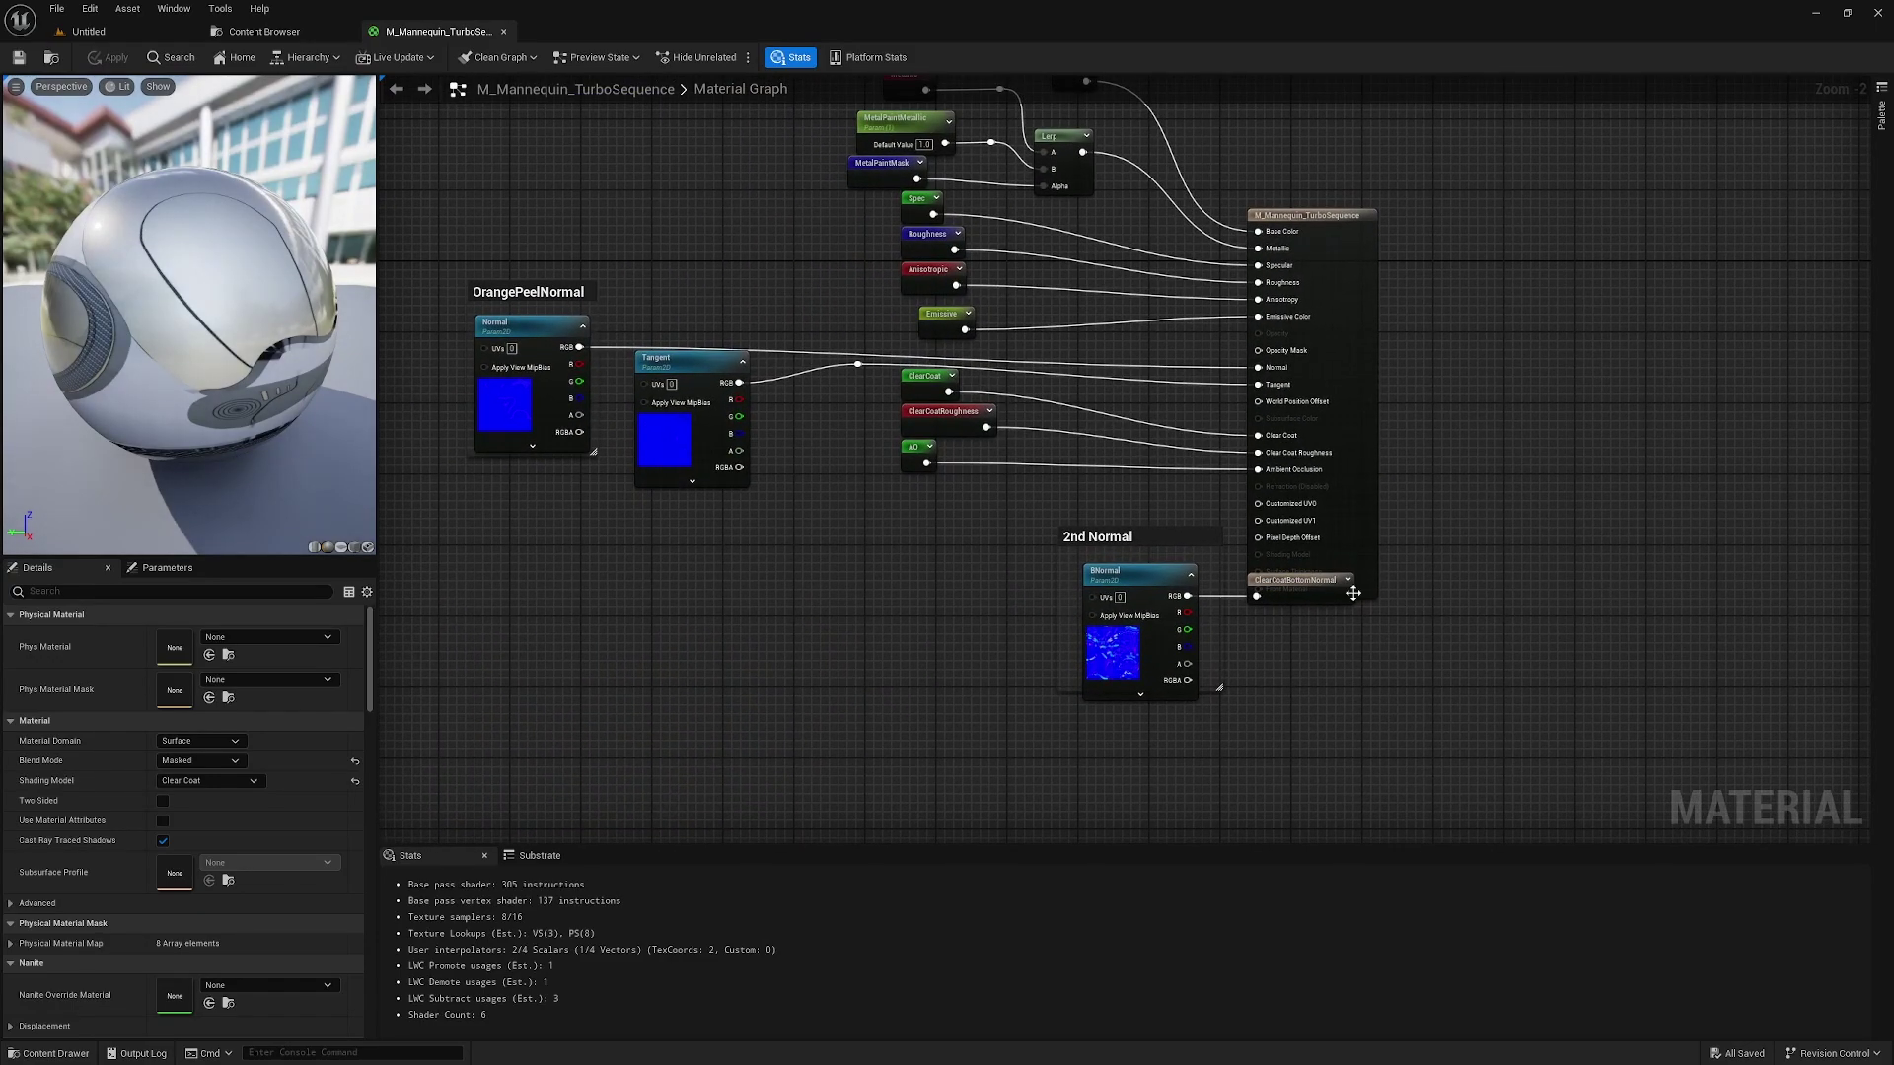
pyautogui.rightClick(760, 630)
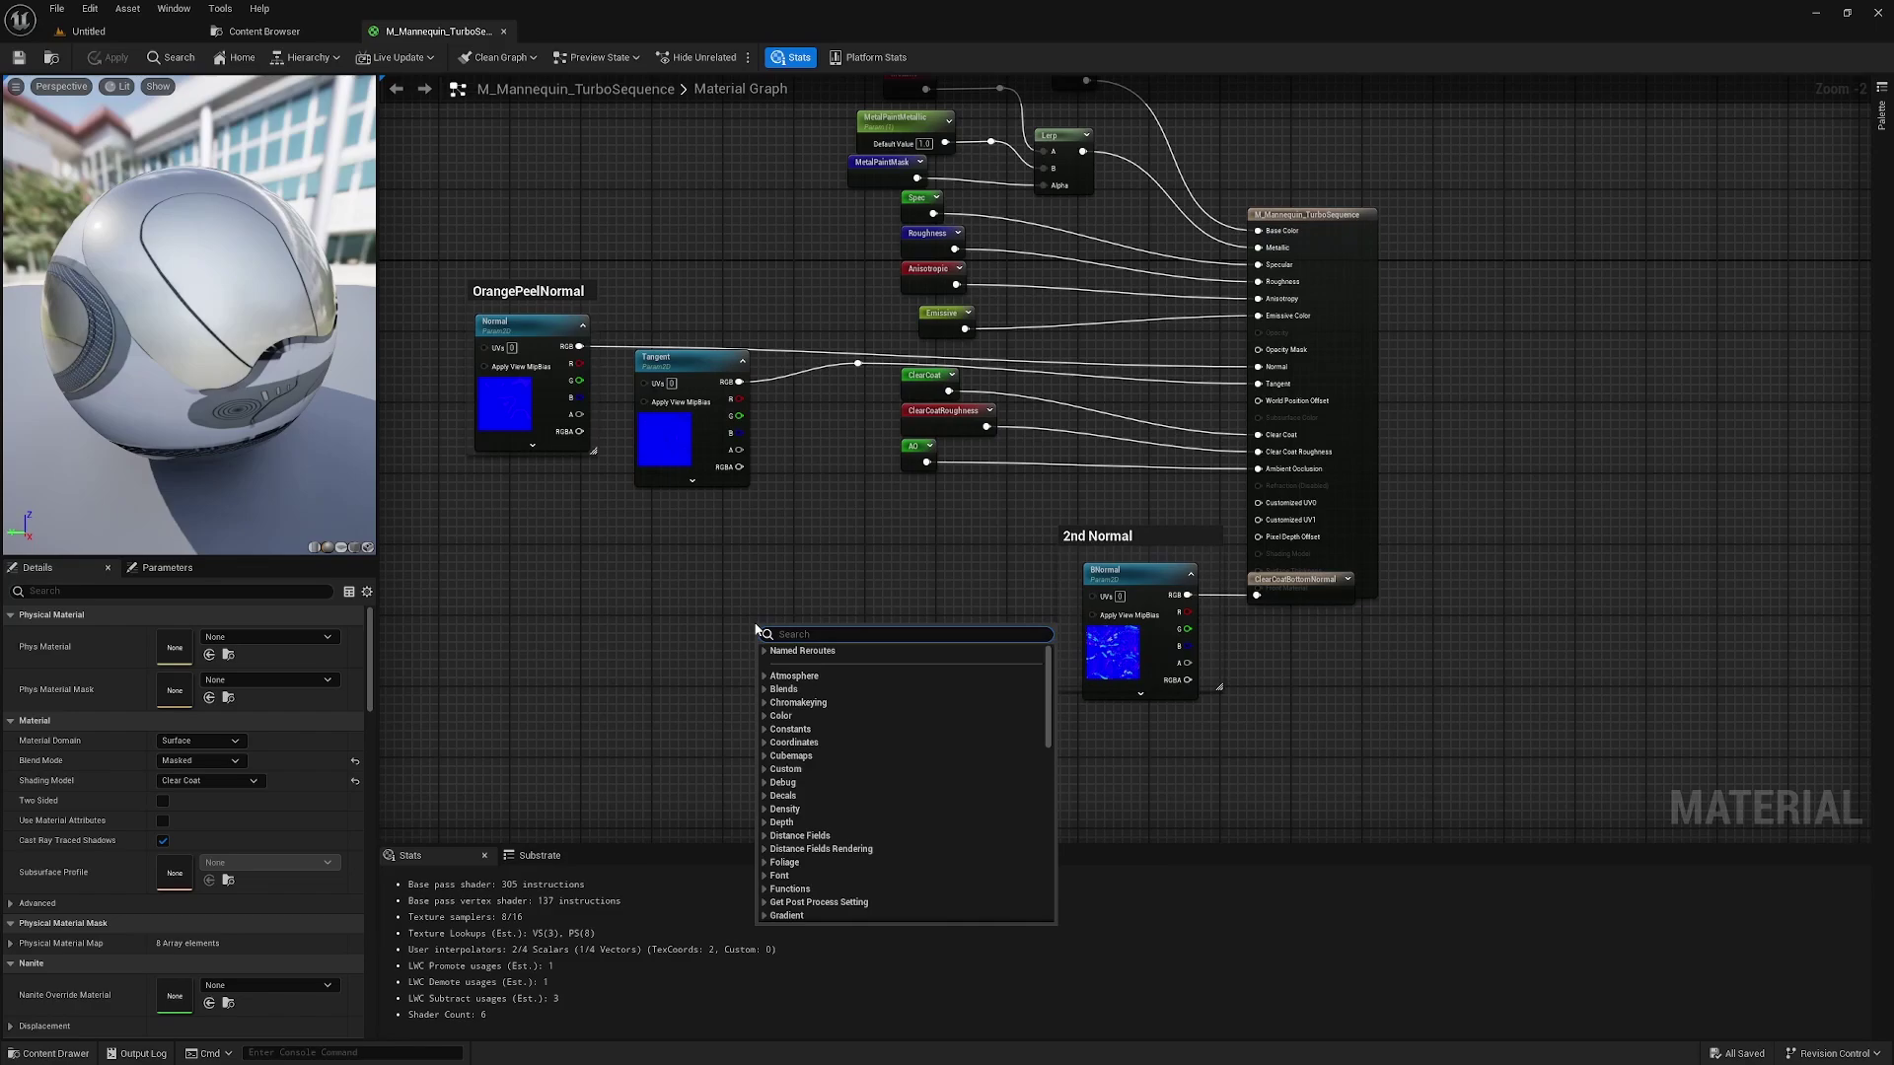
pyautogui.write('positionoff')
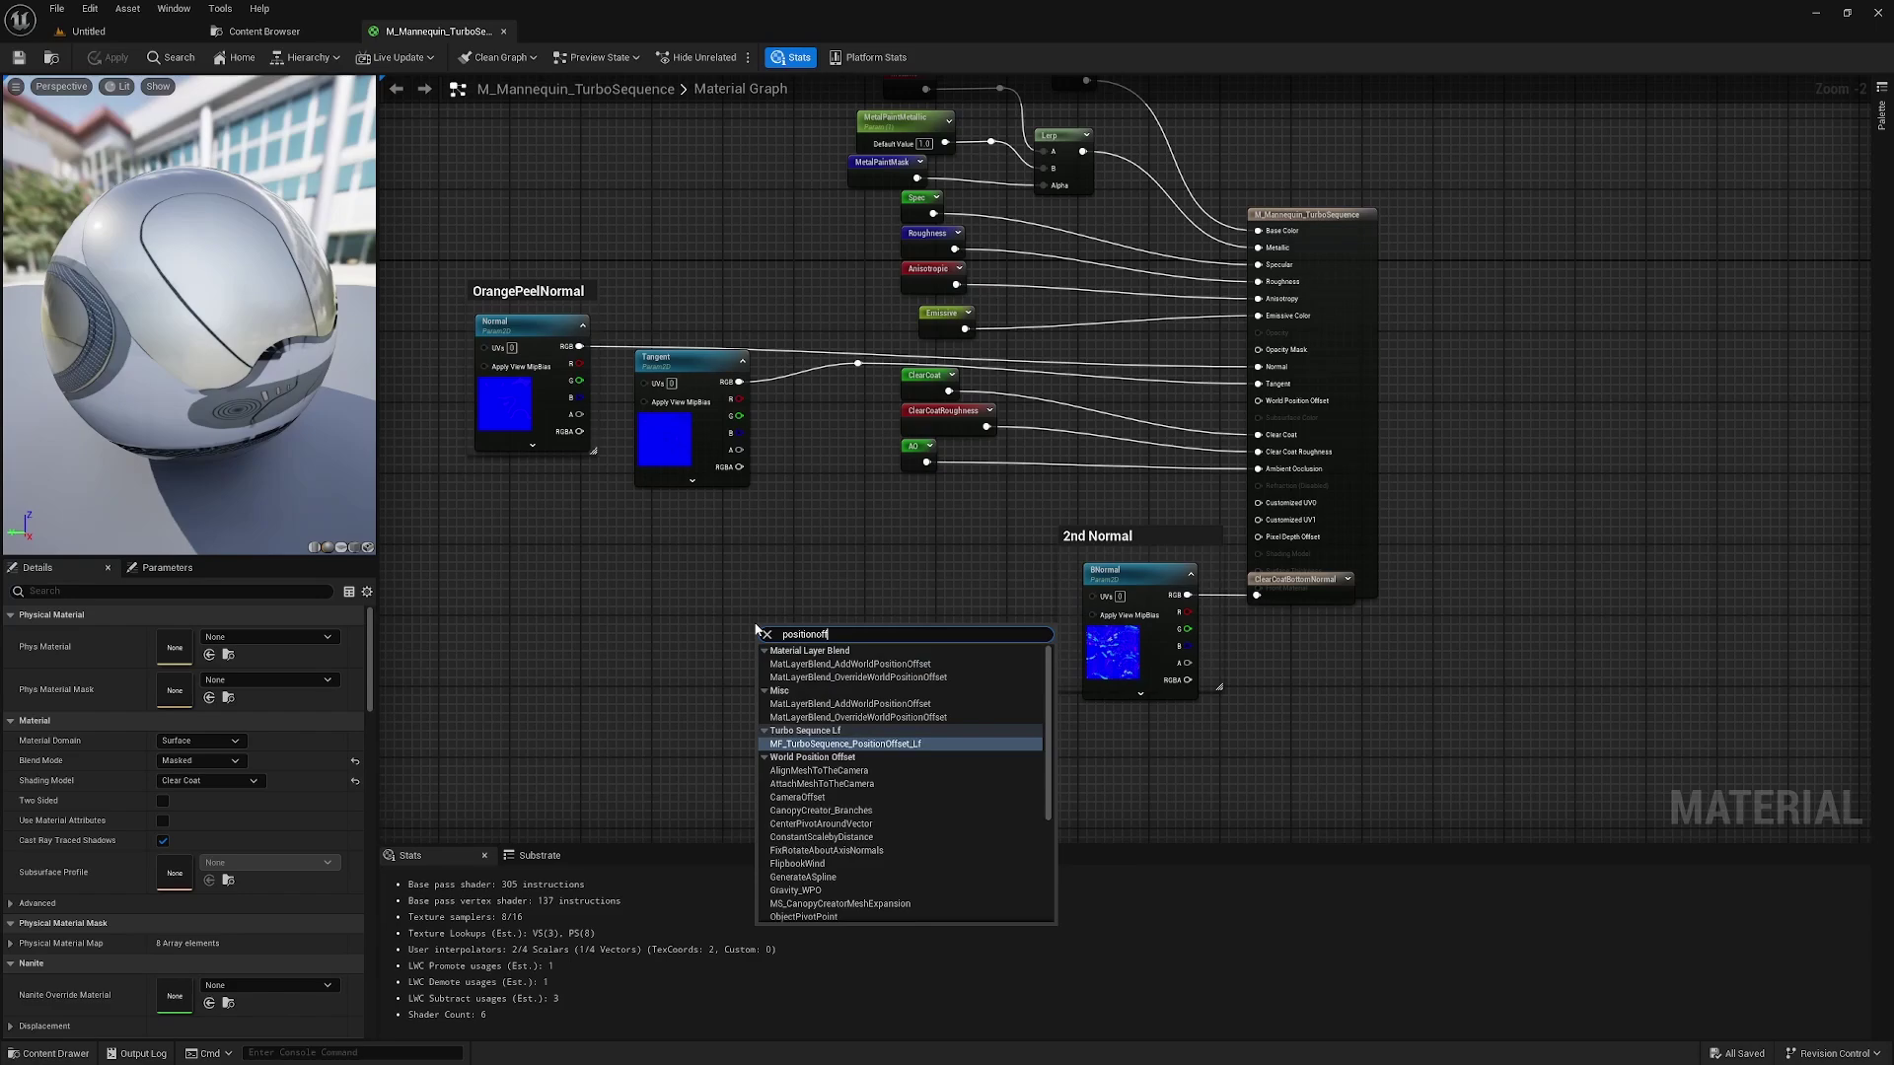
pyautogui.press('Return')
pyautogui.moveTo(854, 649); pyautogui.dragTo(1264, 408)
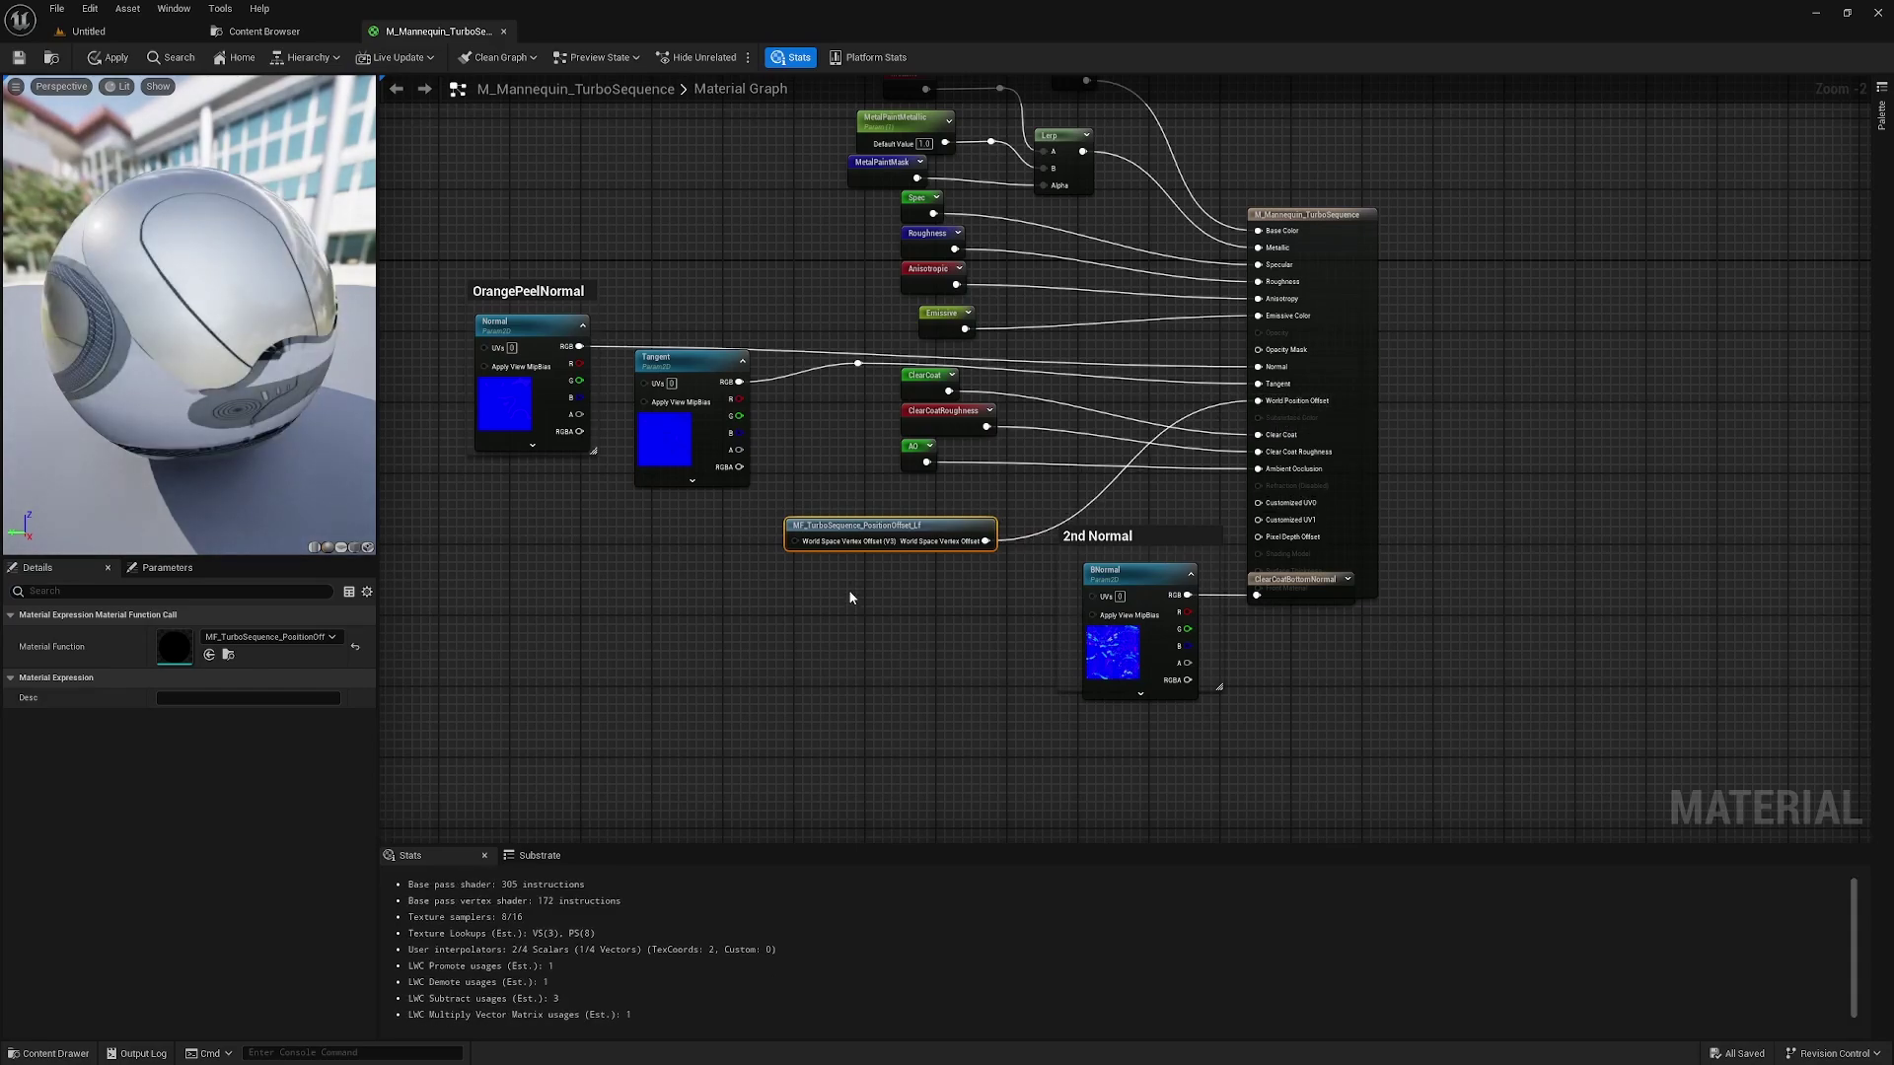
# - Add the MF_TurboSequence_TangentSpace_Normal_Lf function to the material graph
pyautogui.moveTo(851, 598); pyautogui.dragTo(908, 613, button='right')
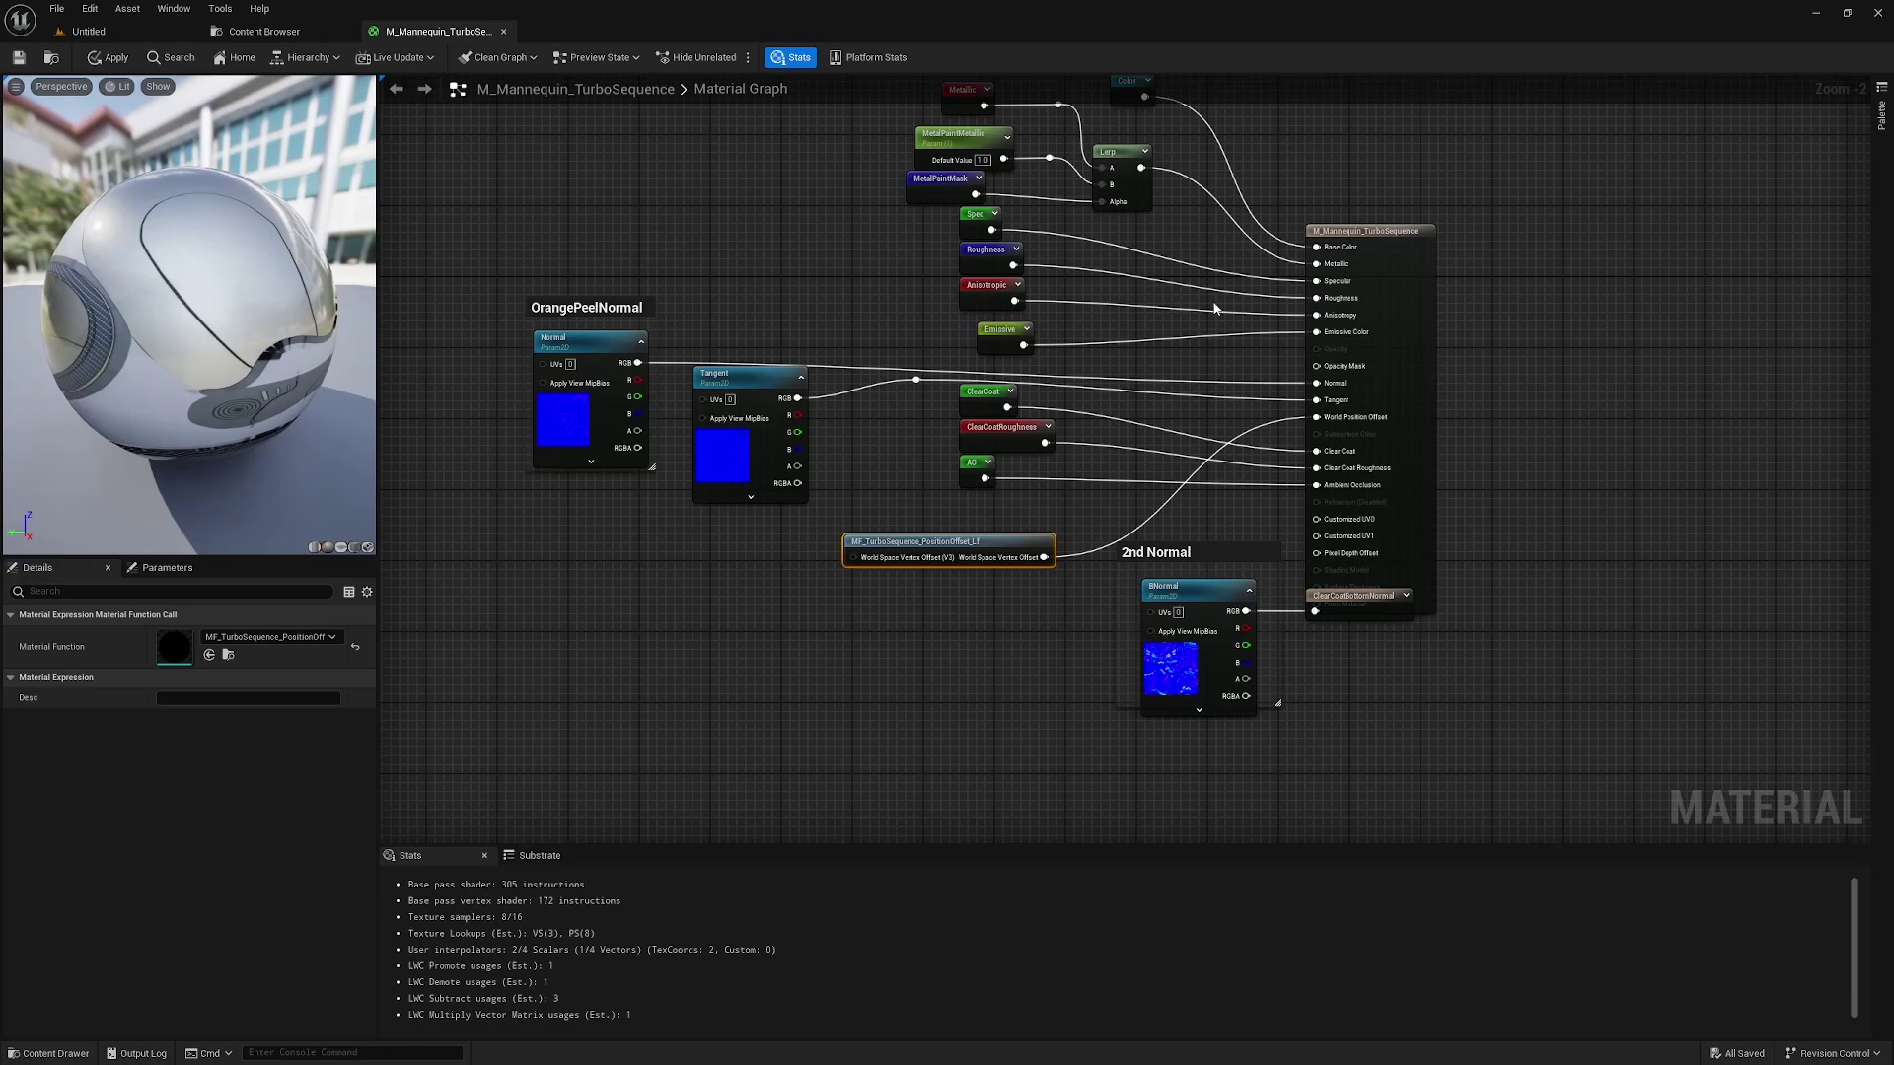
pyautogui.rightClick(844, 610)
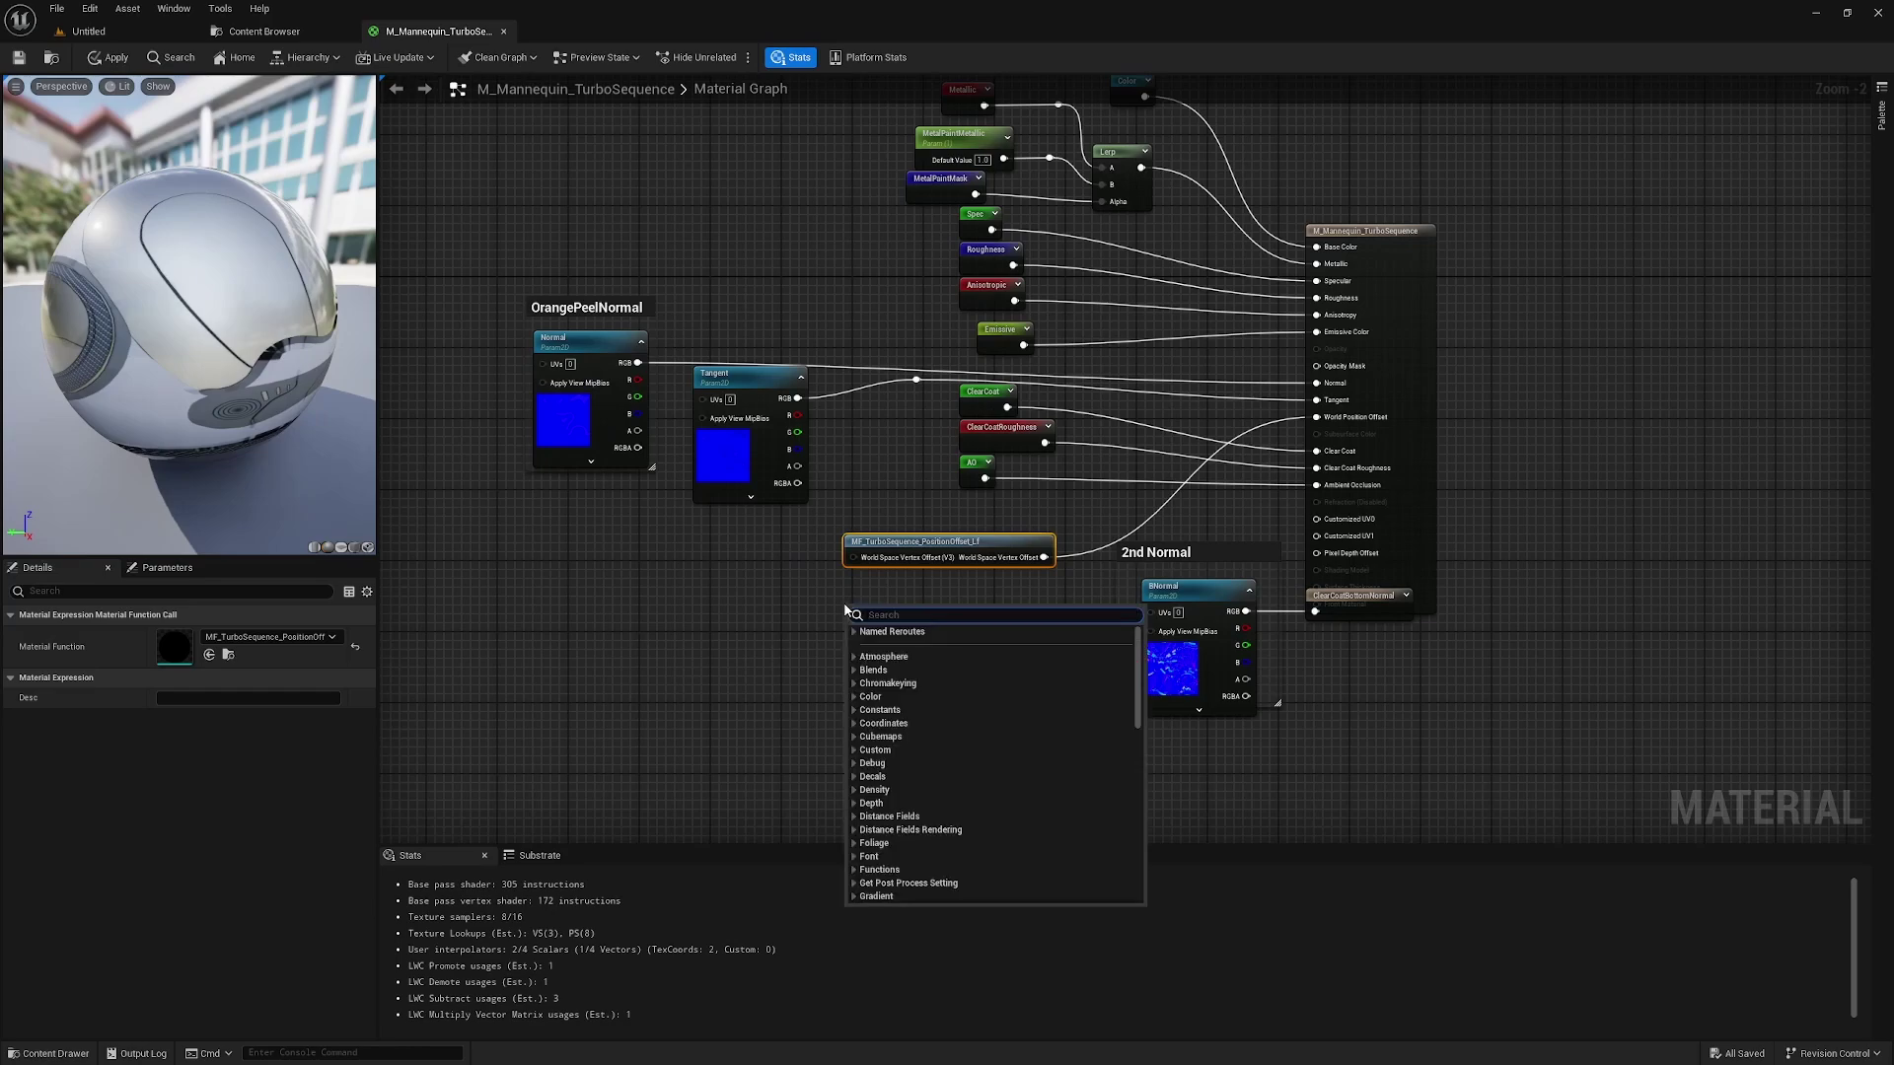
pyautogui.write('turbo')
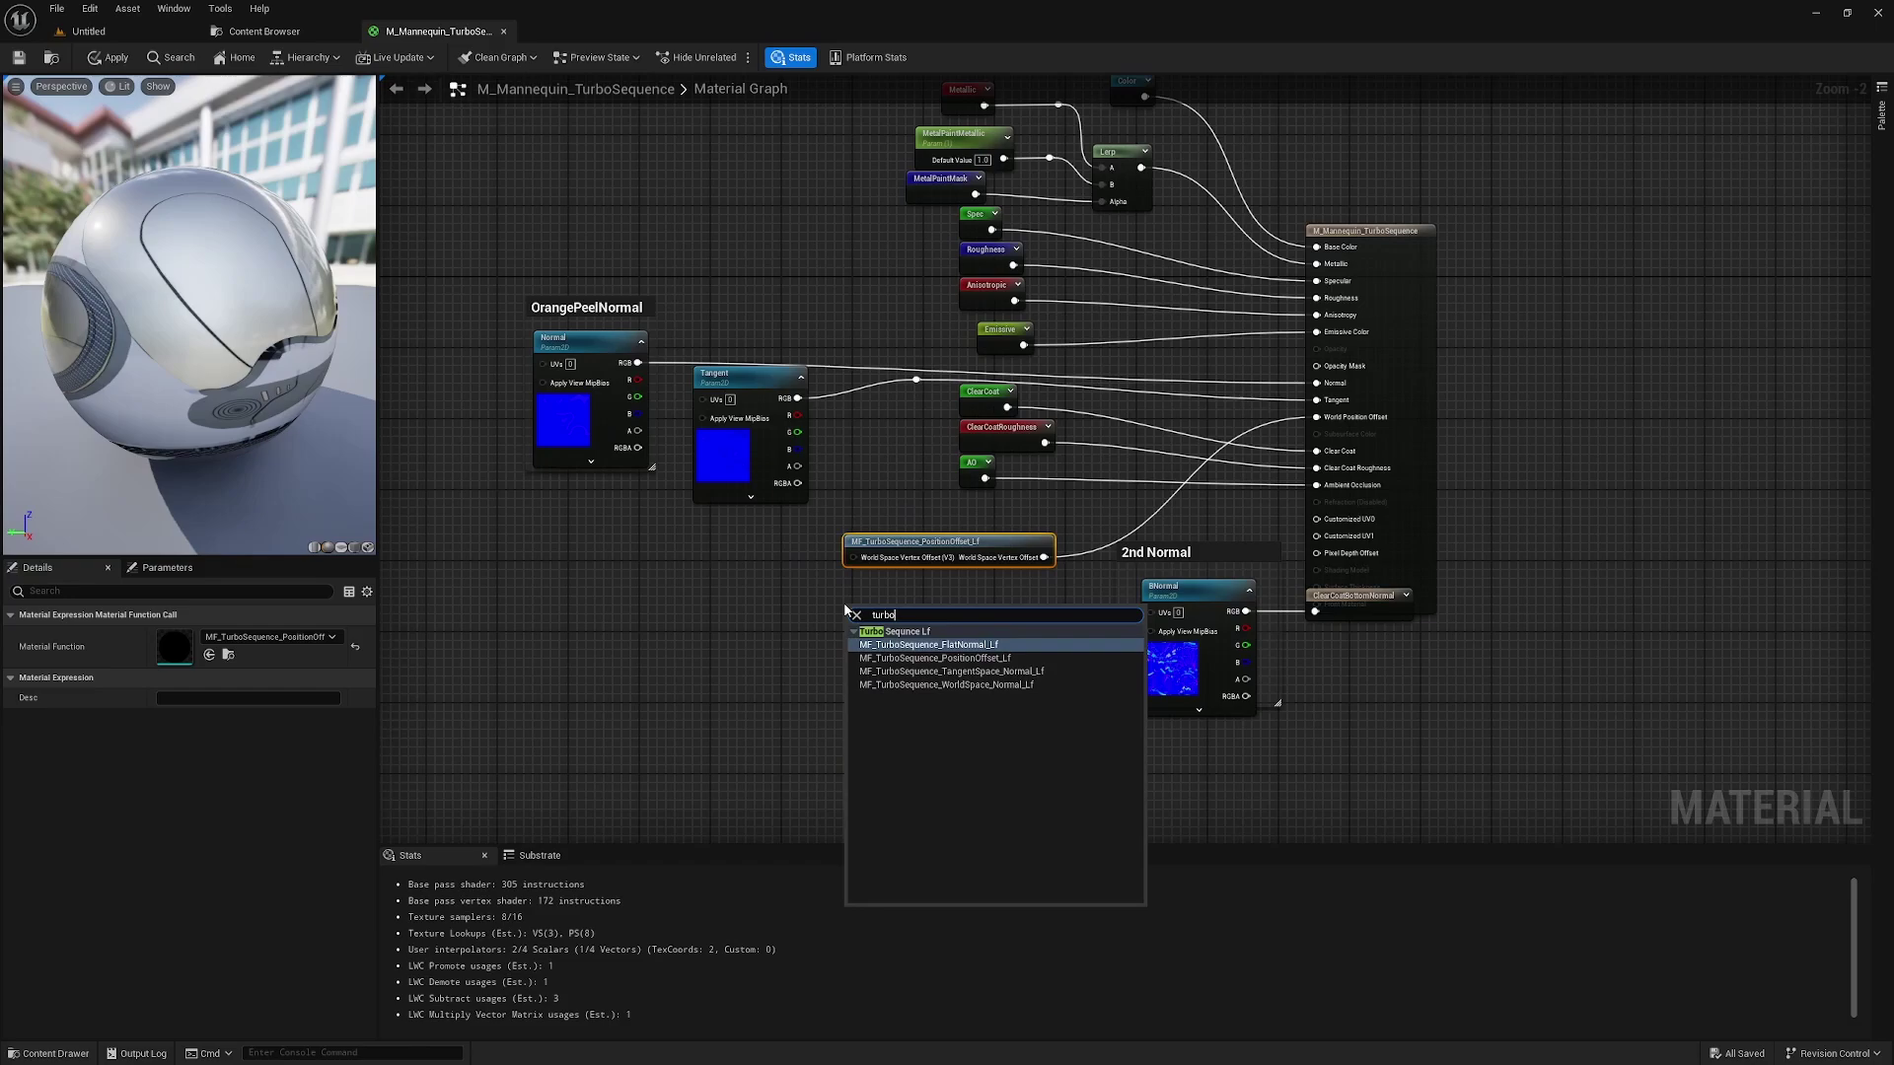
pyautogui.write(' sequence')
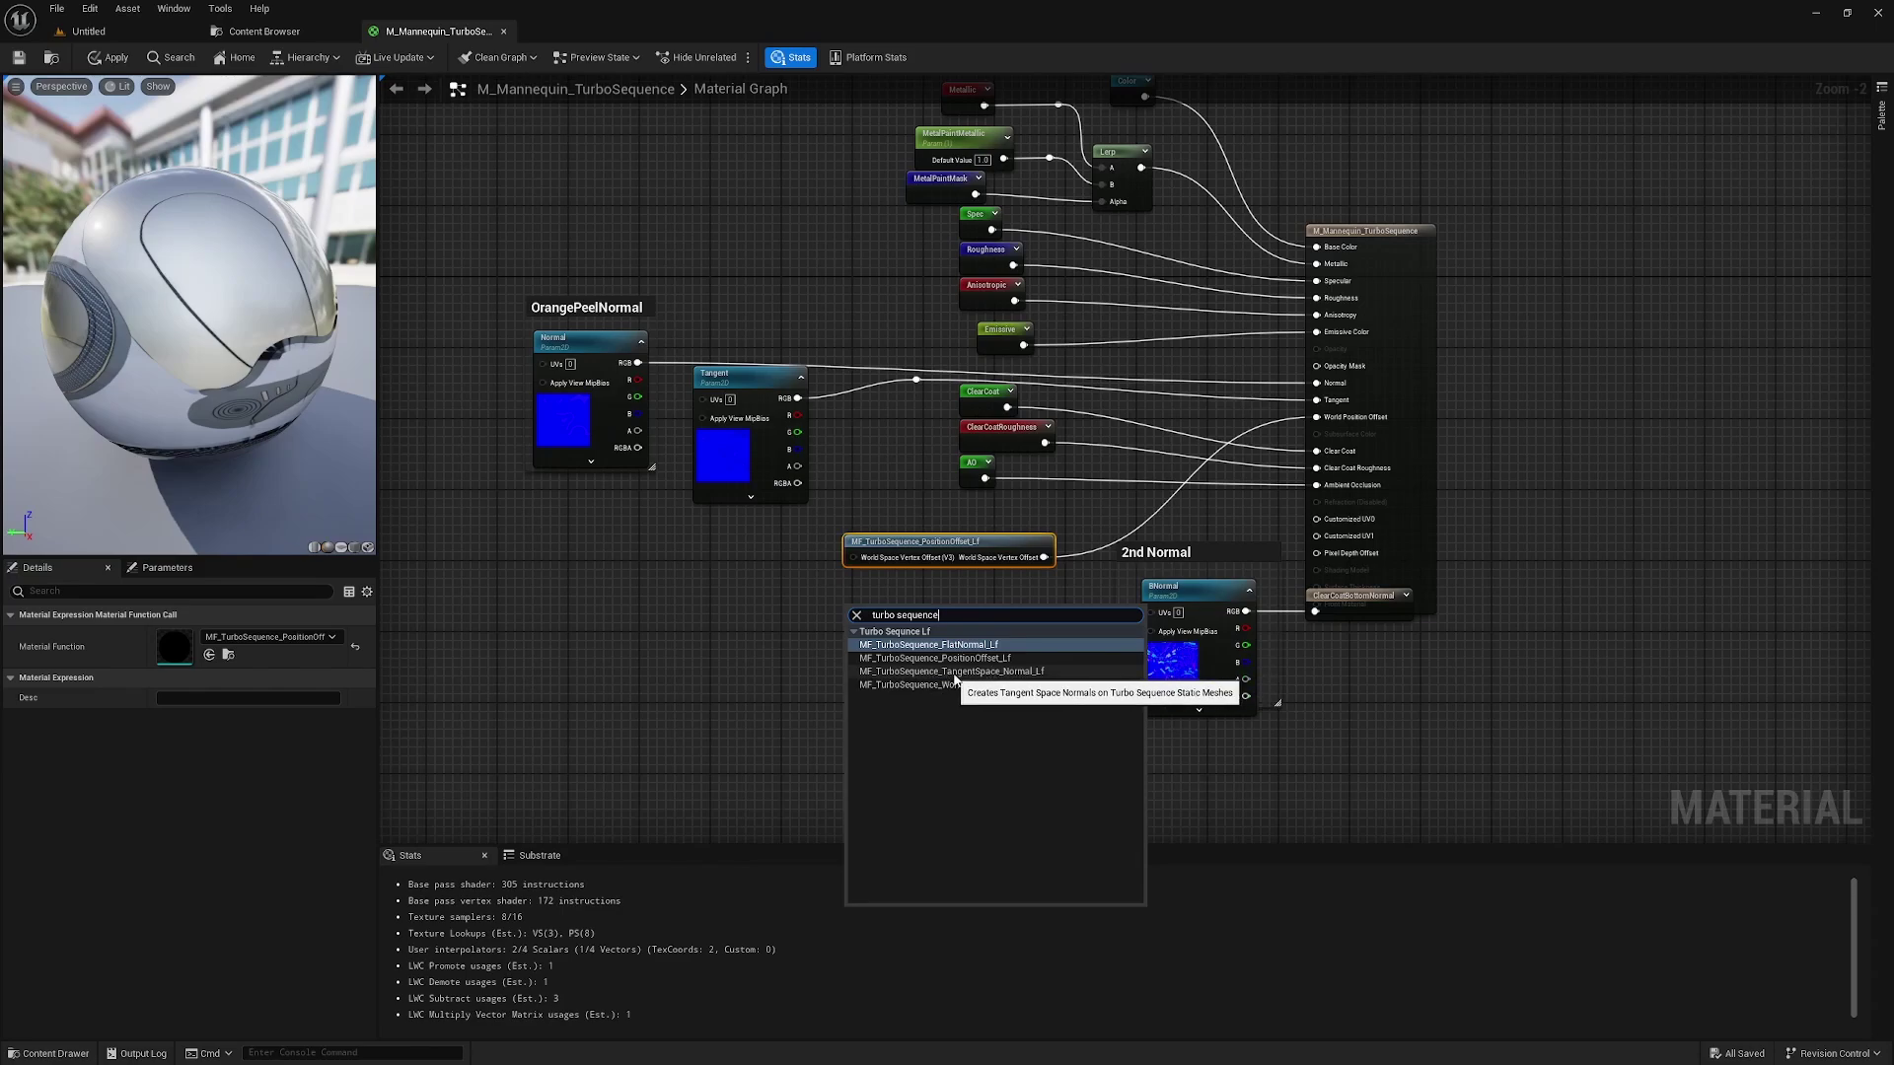
pyautogui.click(1006, 672)
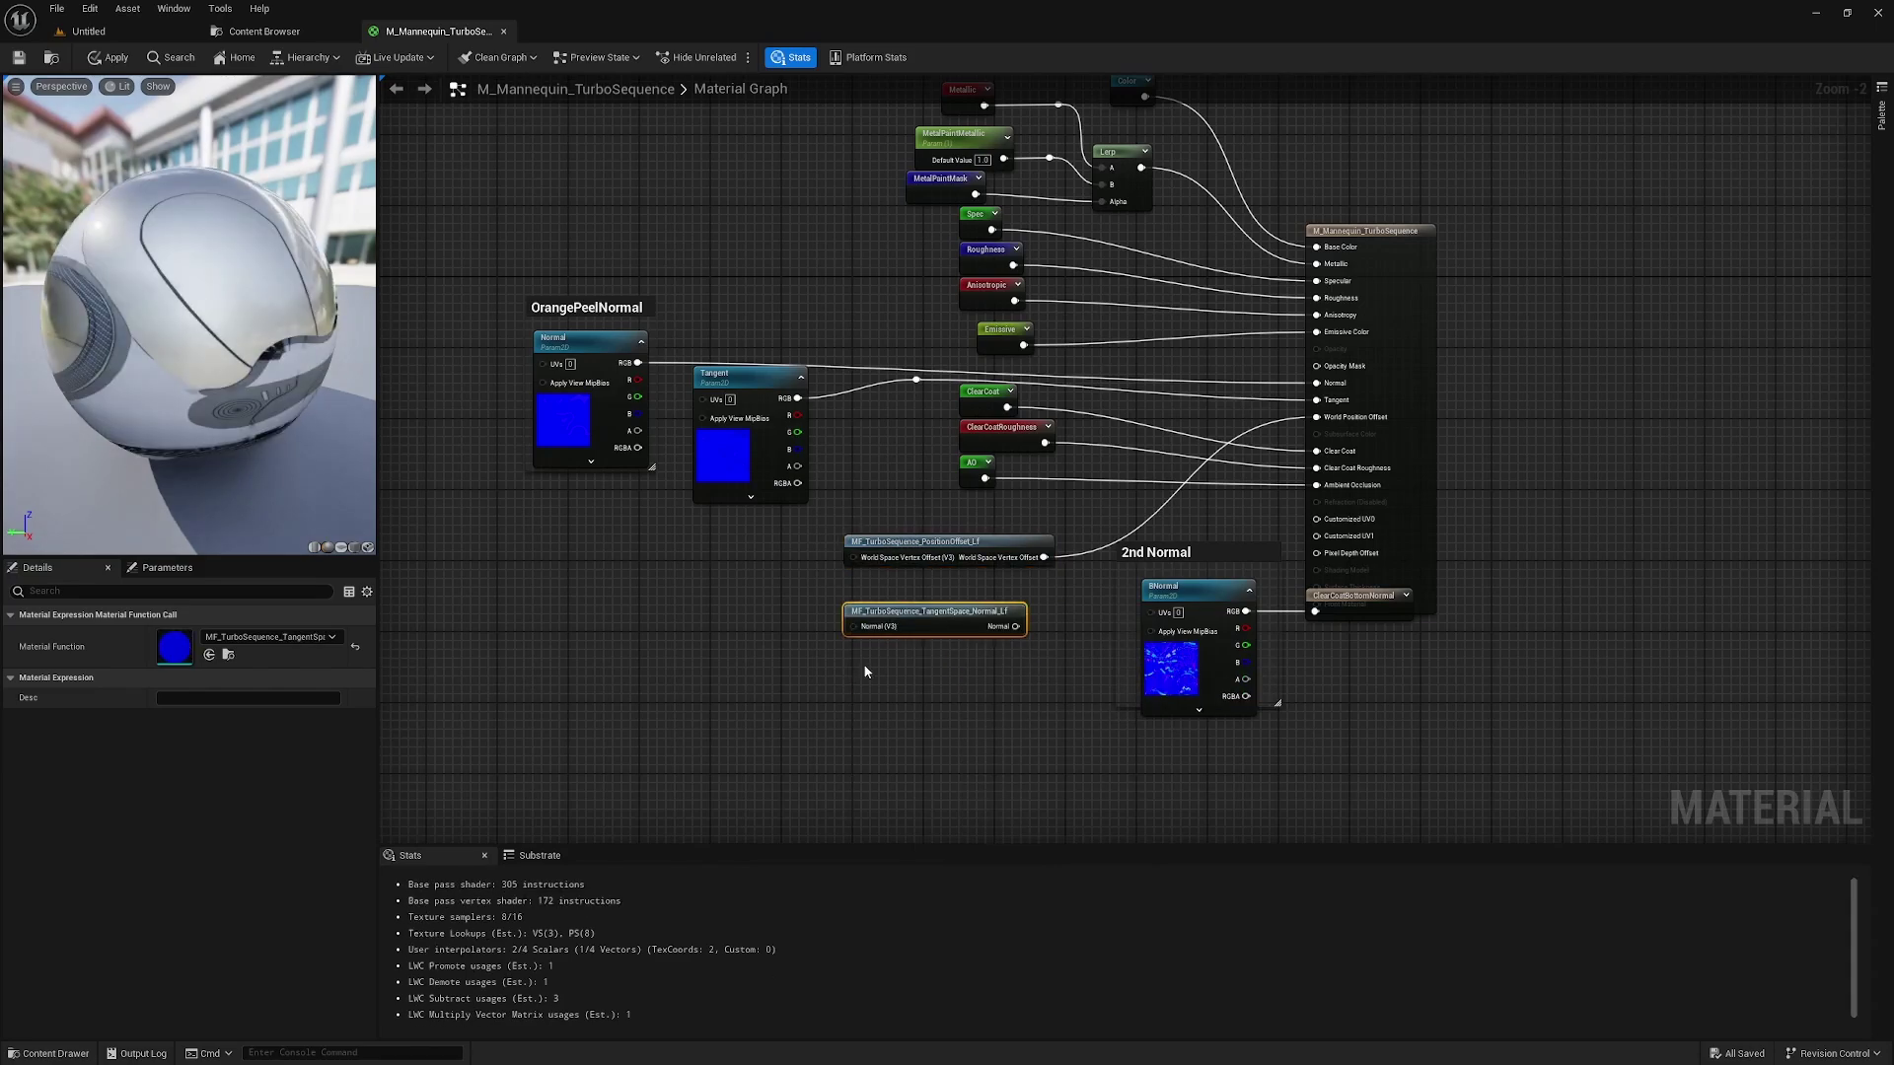
# - Place the tangent space normal function before the material output and route the Normal texture's connection through it into the Normal input
pyautogui.moveTo(927, 611); pyautogui.dragTo(1149, 357)
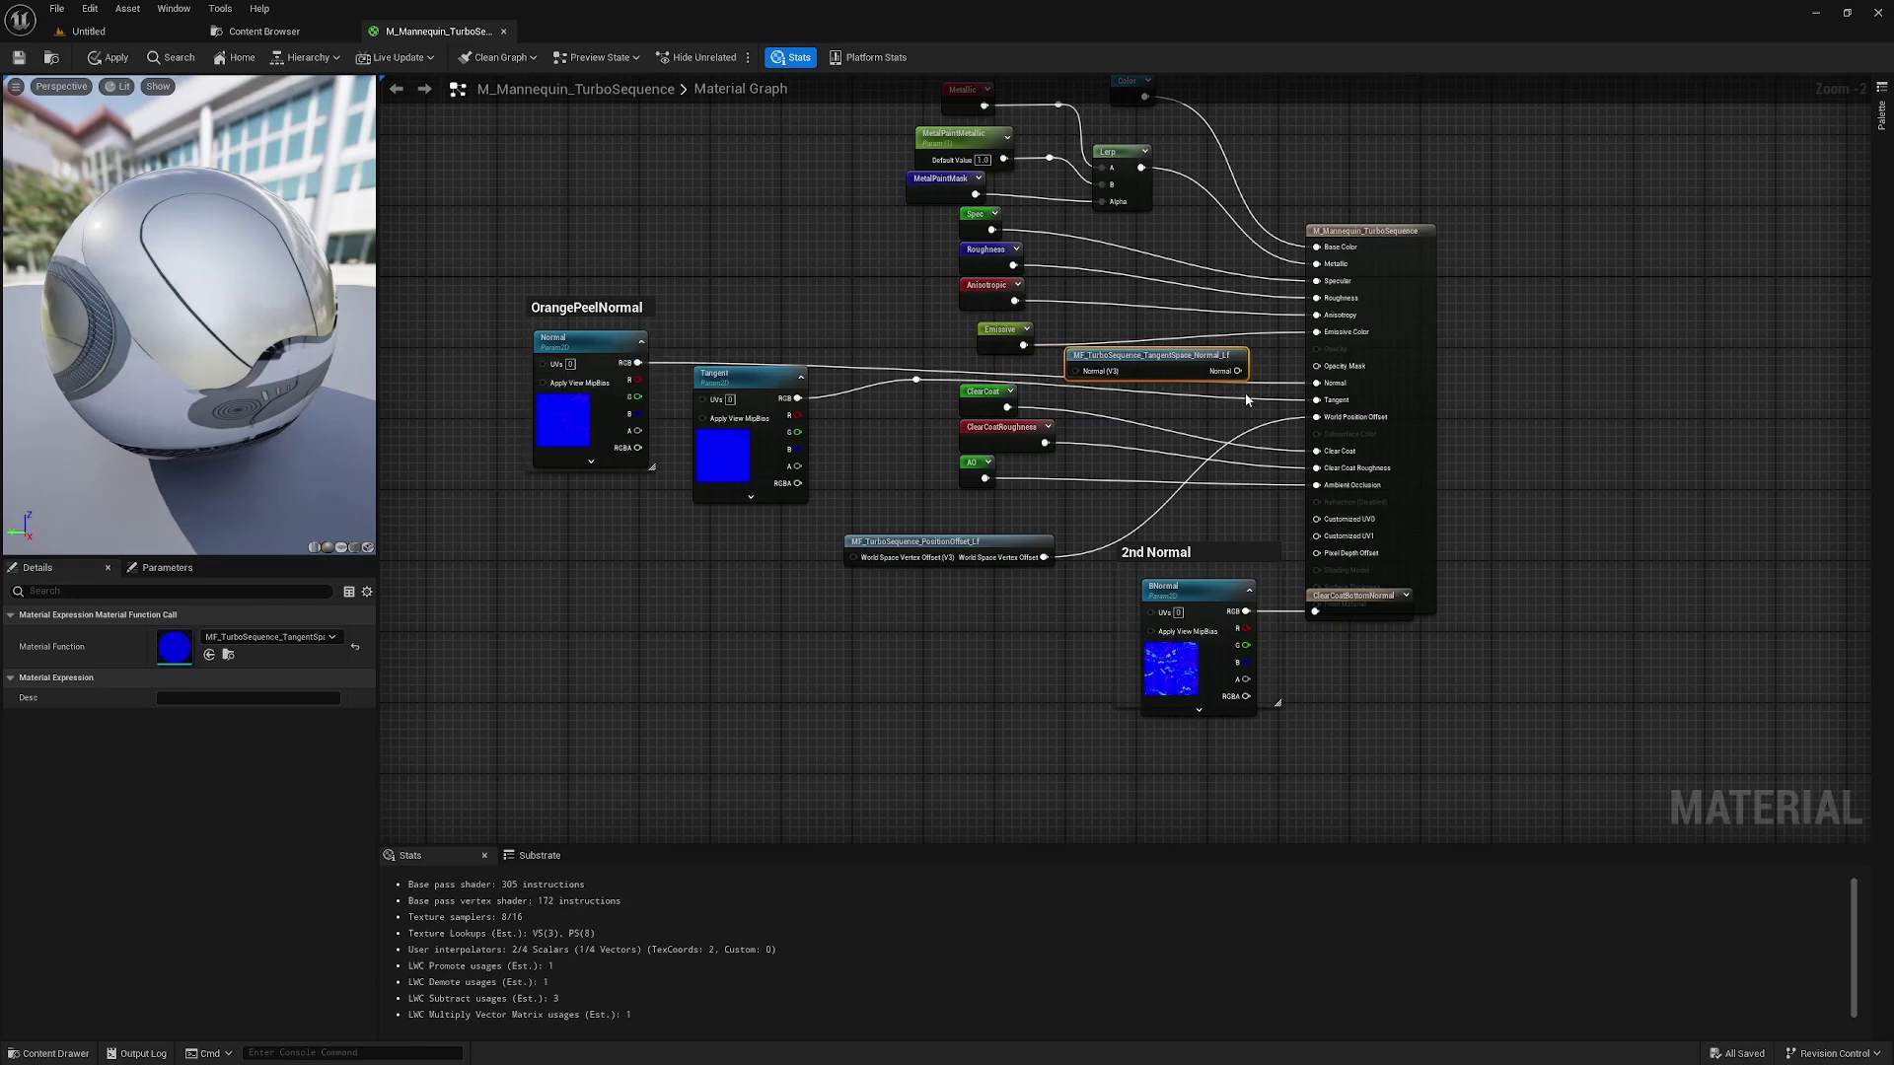
pyautogui.keyDown('ctrl'); pyautogui.moveTo(1317, 384); pyautogui.dragTo(1079, 374); pyautogui.keyUp('ctrl')
pyautogui.moveTo(1154, 312); pyautogui.dragTo(952, 334, button='right')
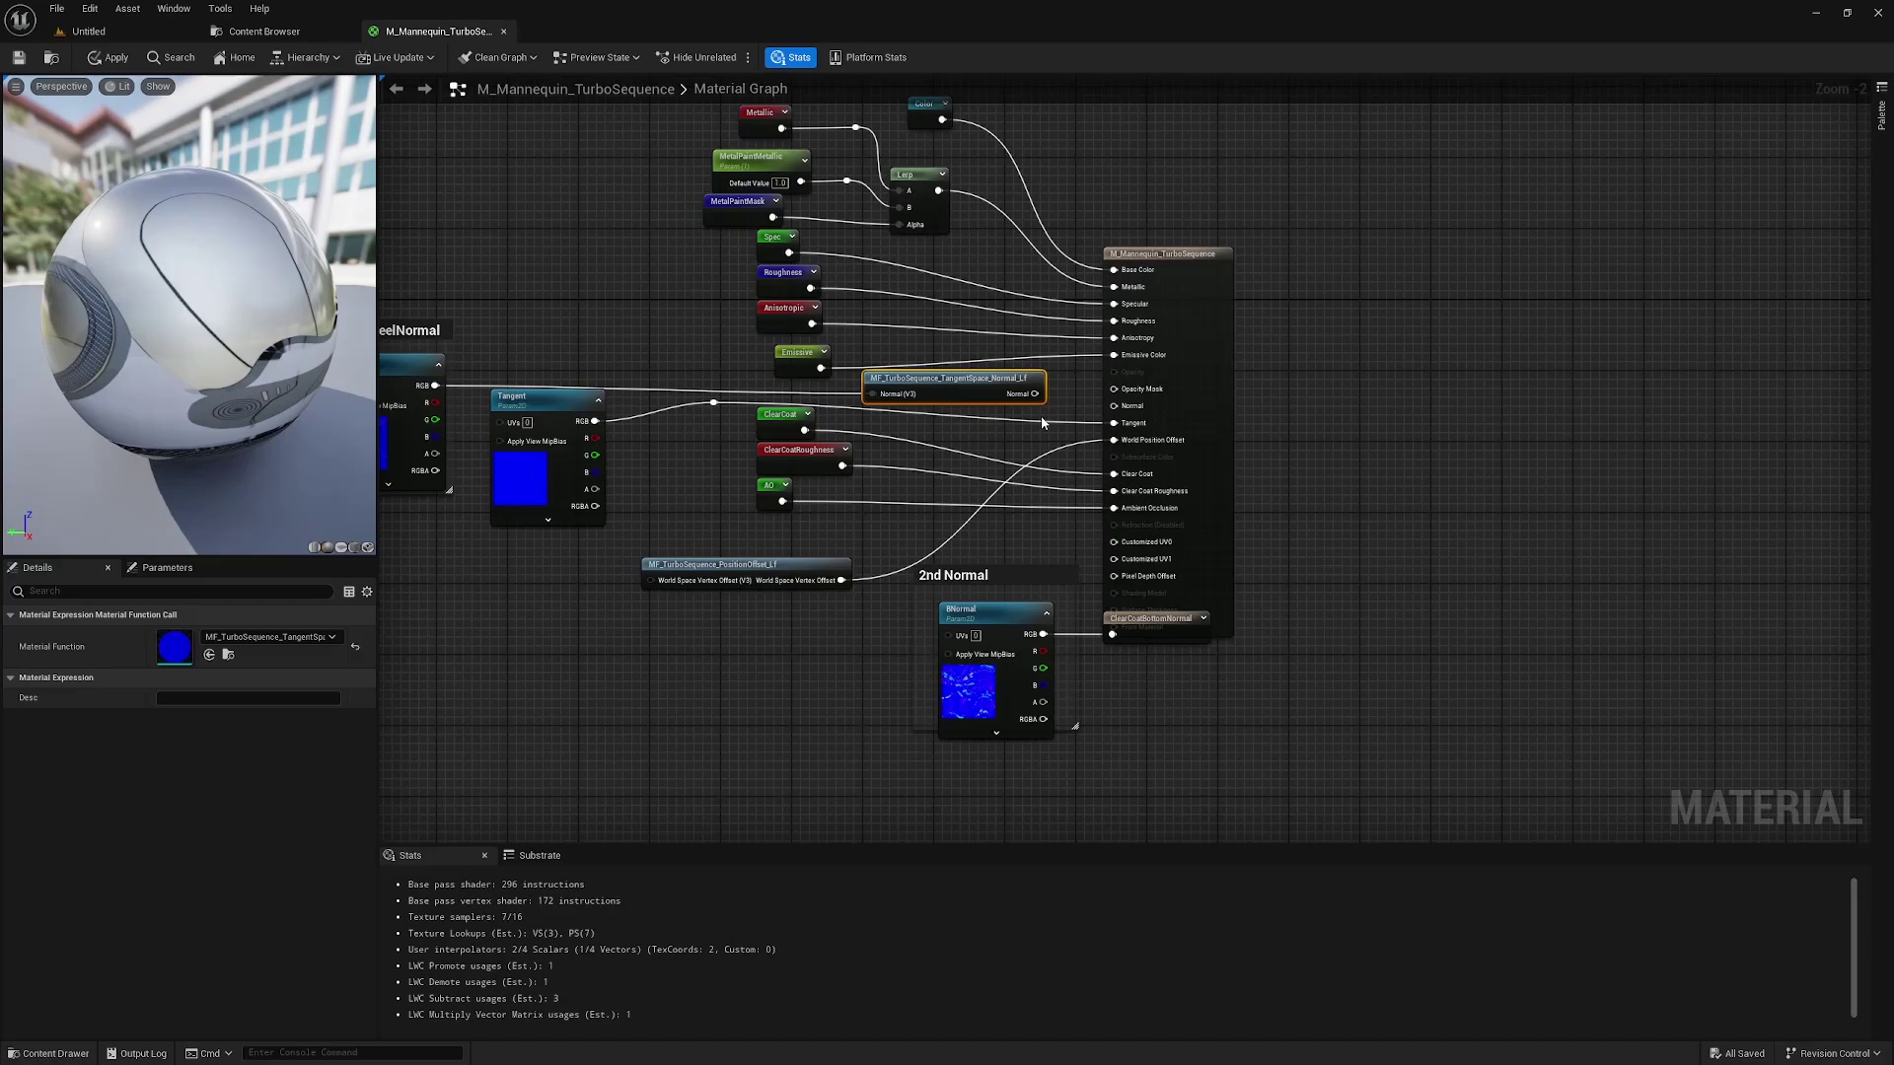
pyautogui.moveTo(1033, 394); pyautogui.dragTo(1129, 407)
# - Enable Used with Niagara Mesh Particles in the material's usage settings and save the material
pyautogui.click(554, 716)
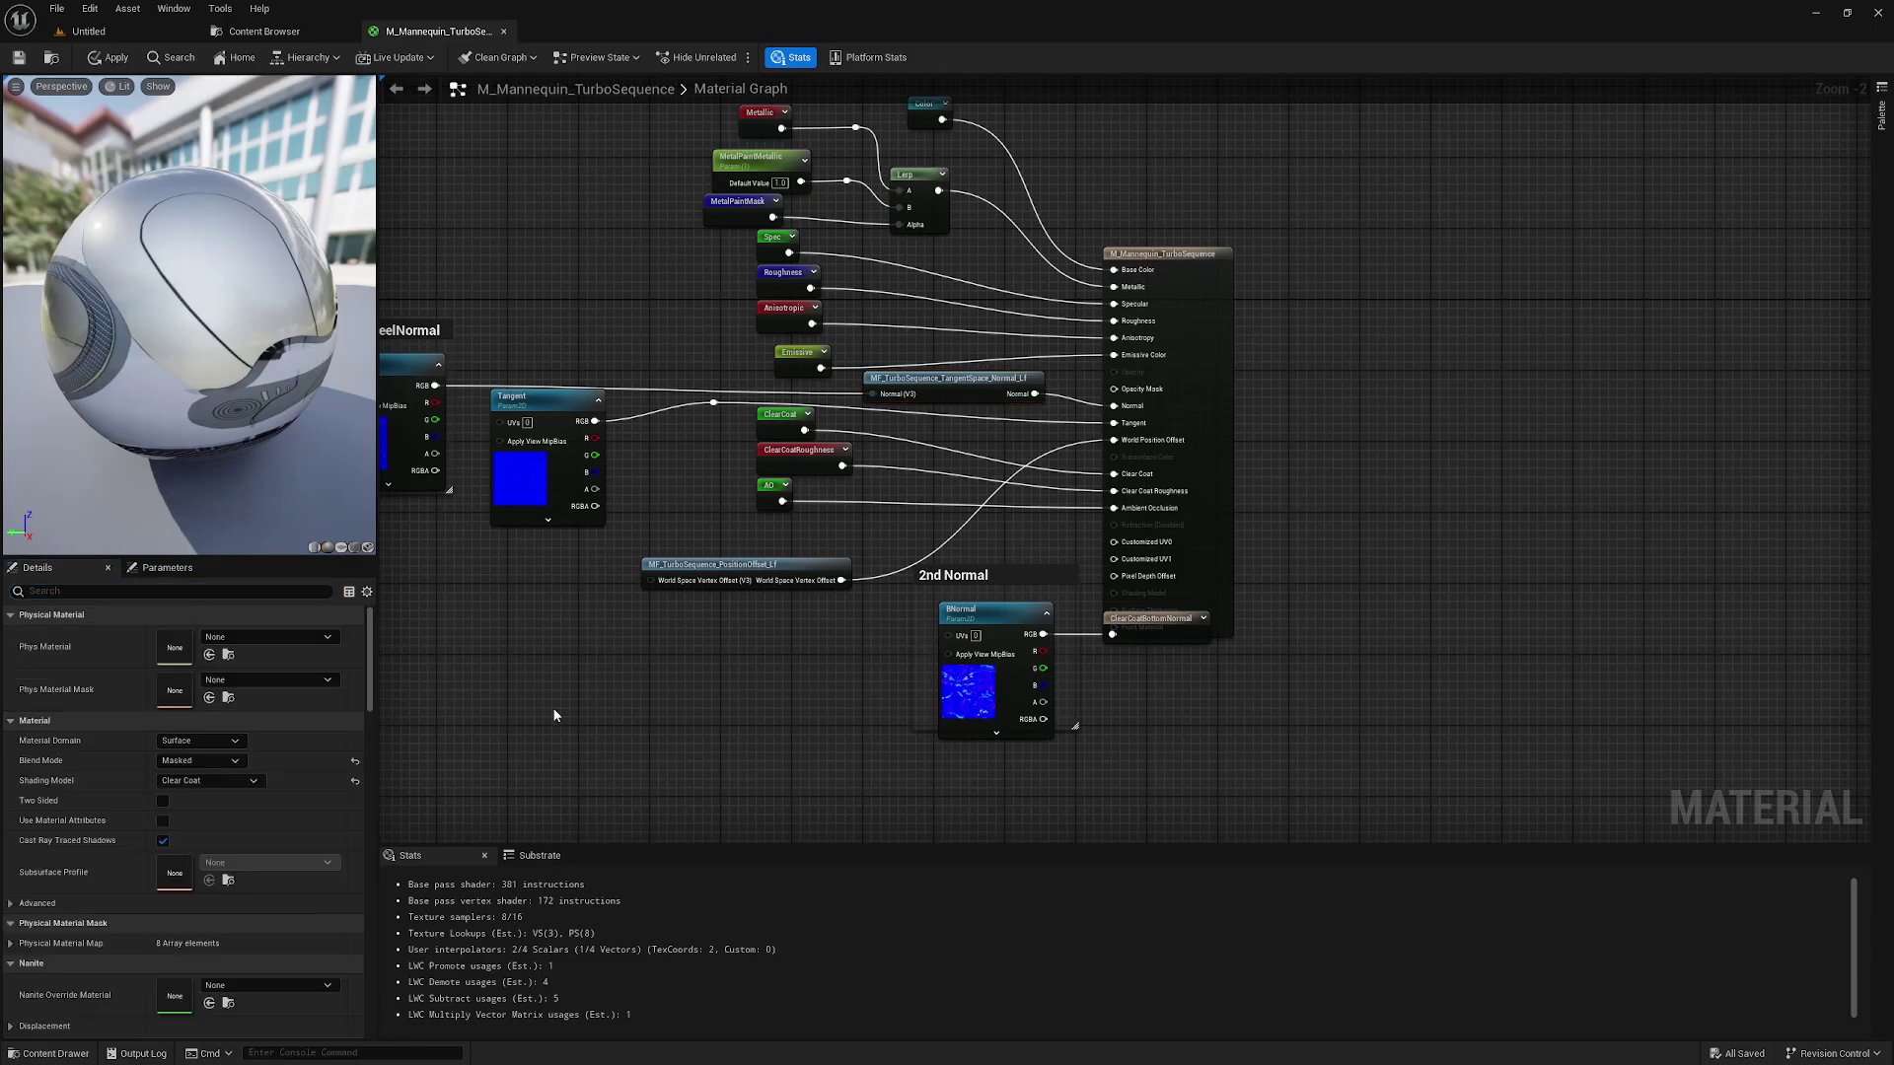
pyautogui.click(124, 592)
pyautogui.write('particle')
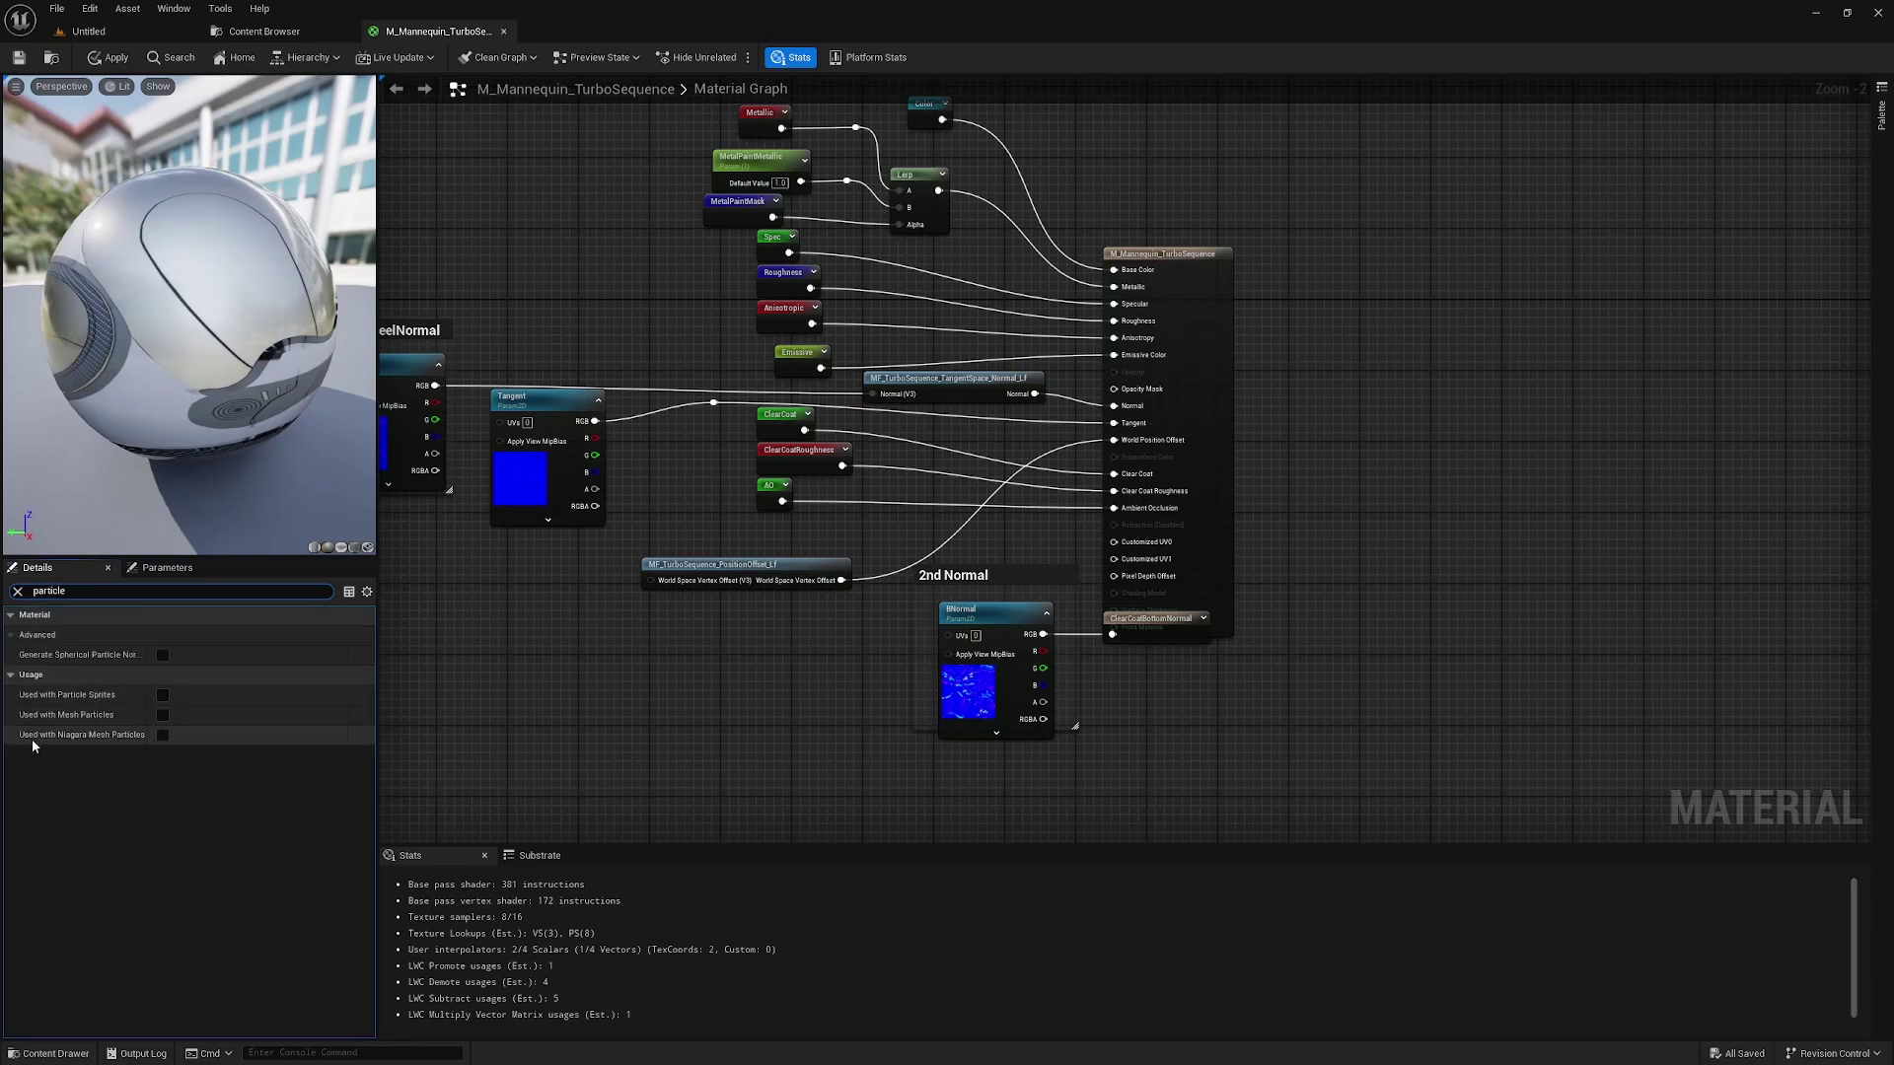
pyautogui.click(162, 735)
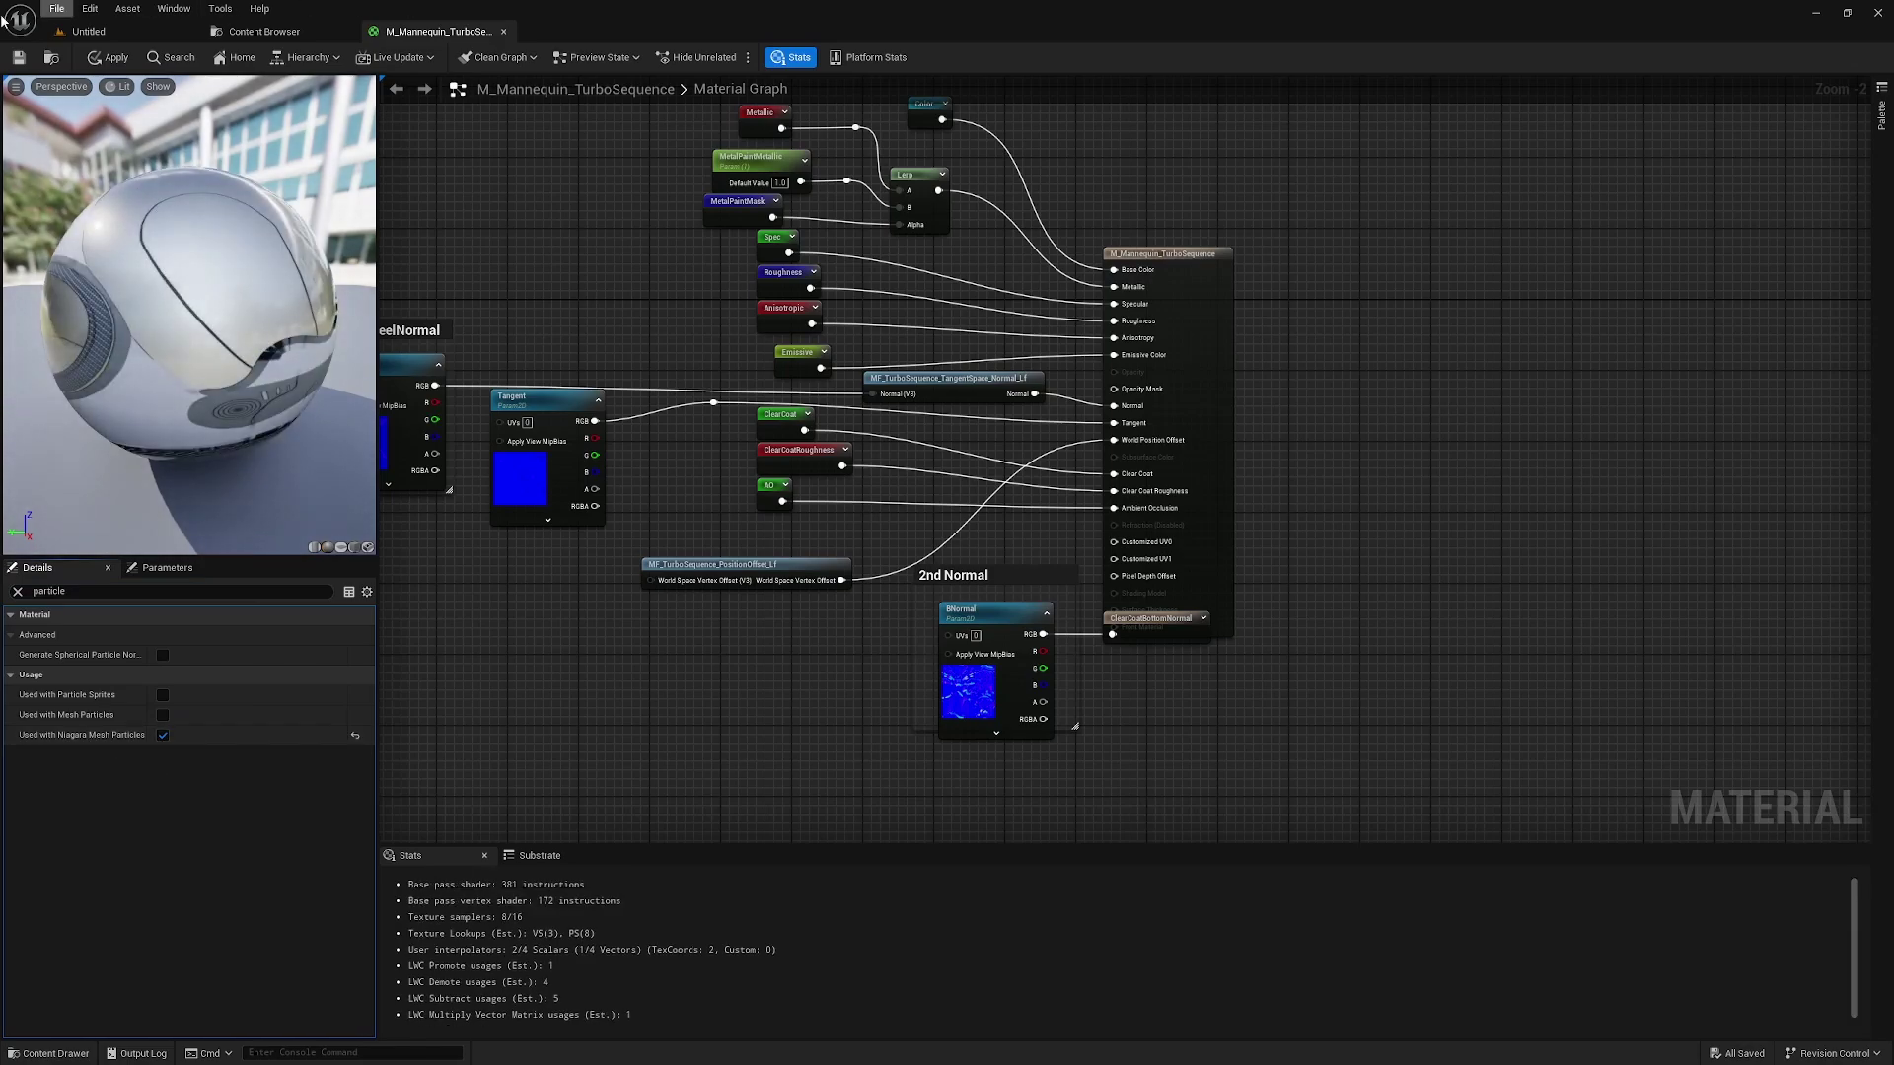
pyautogui.click(19, 60)
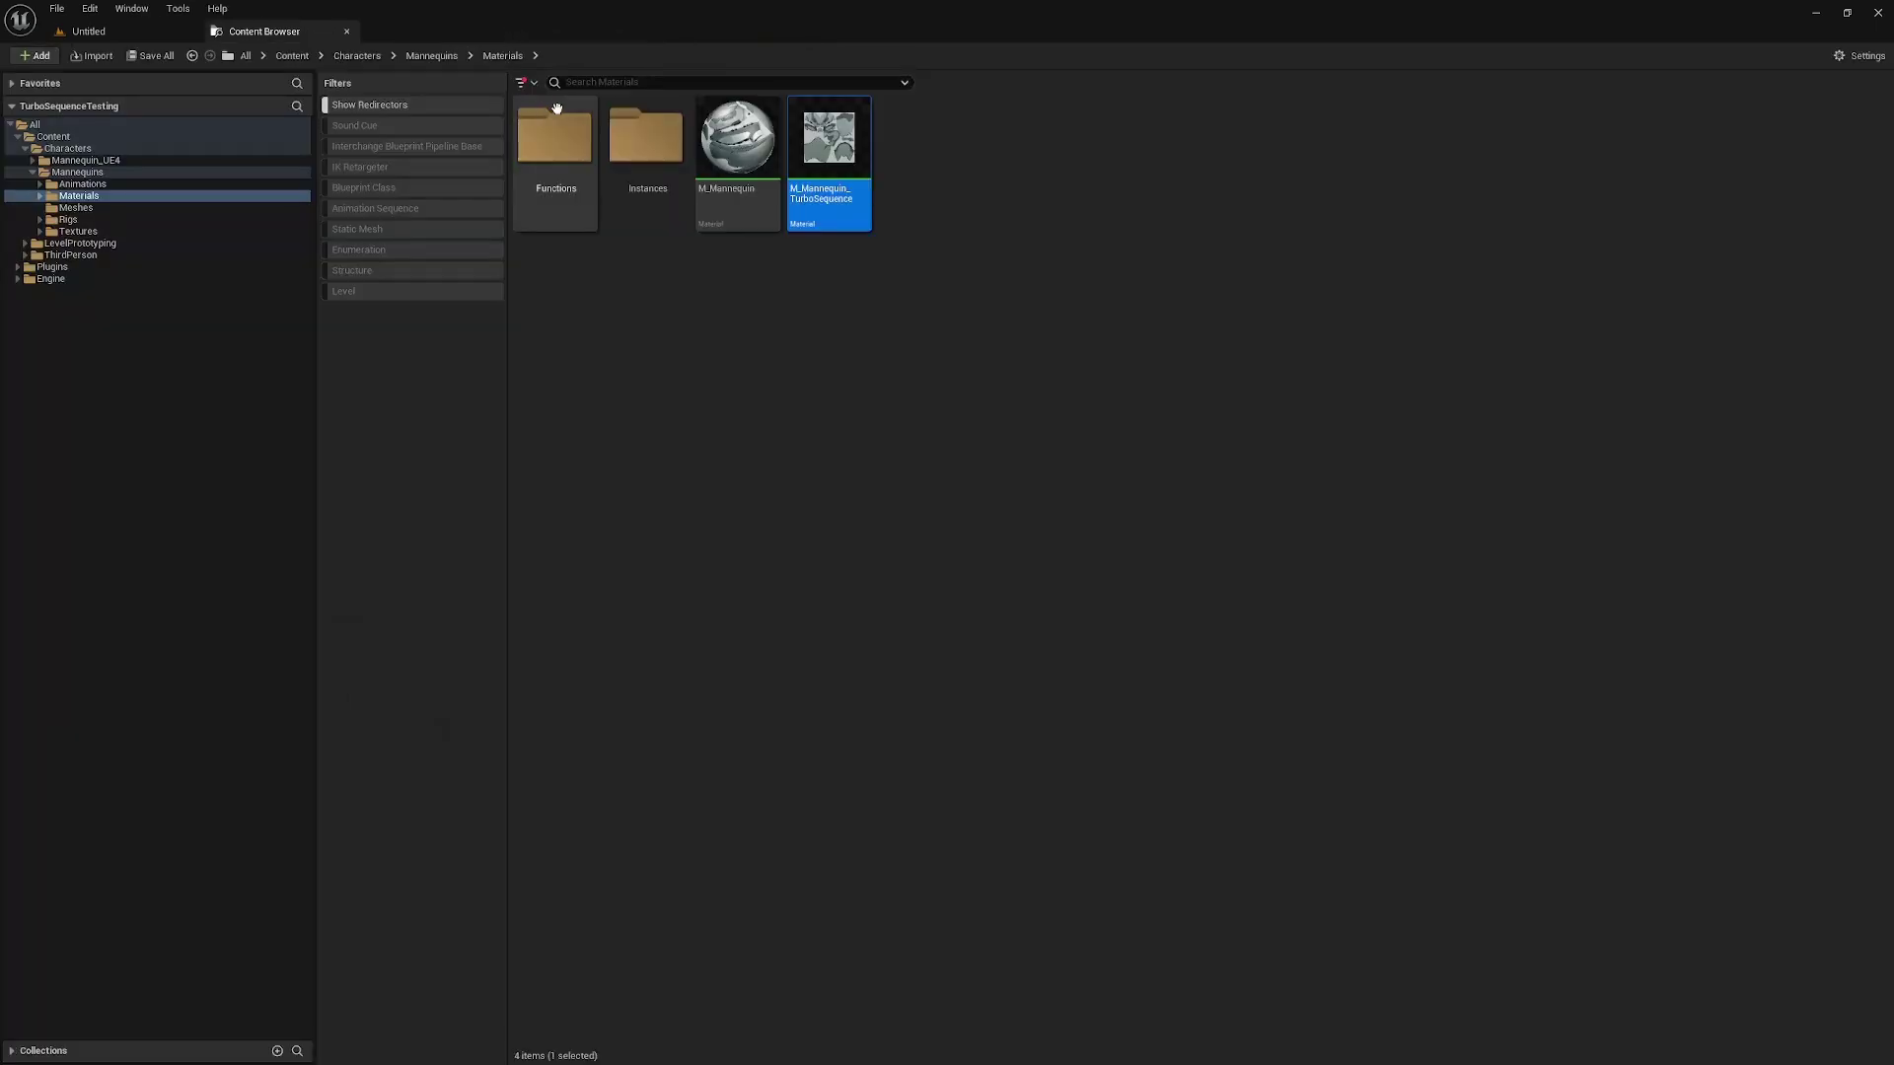
# - Close the material editor and open the Characters/Mannequins/Meshes folder
pyautogui.click(503, 30)
pyautogui.click(1024, 233)
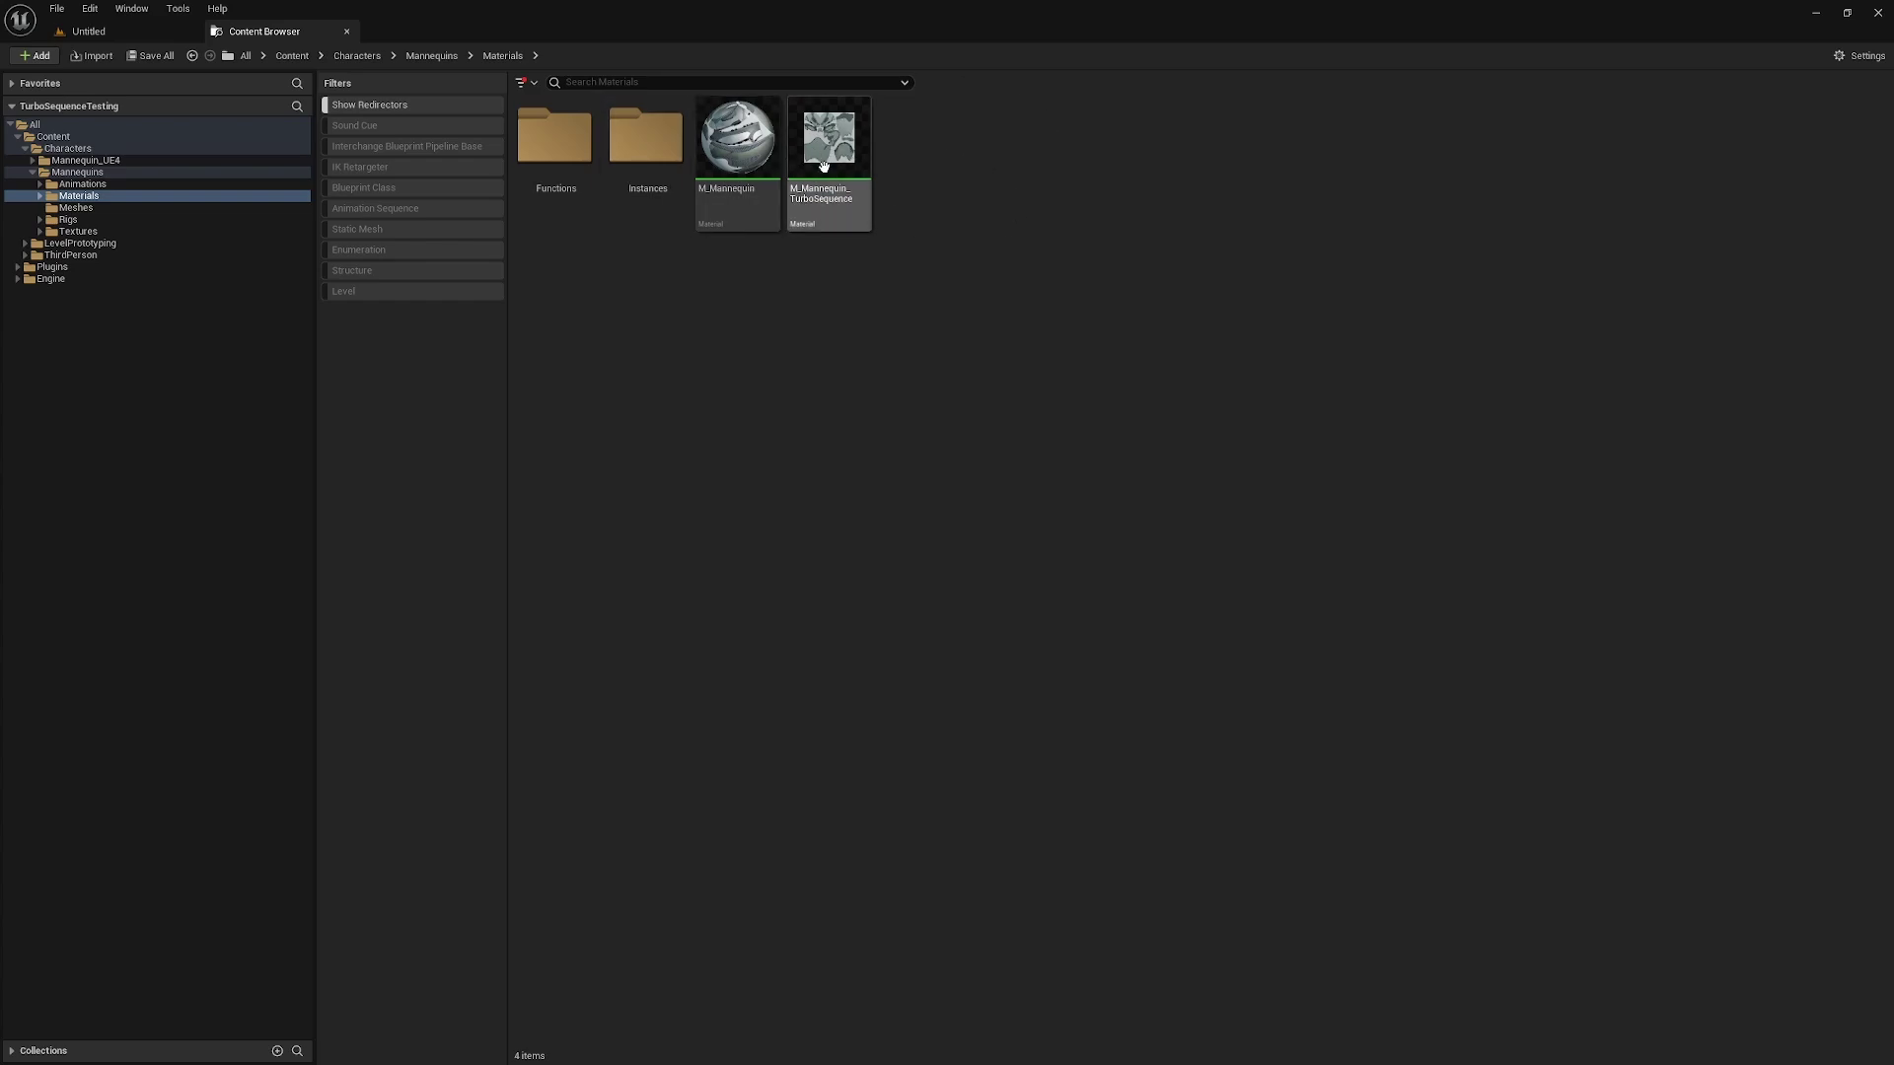
pyautogui.moveTo(858, 153)
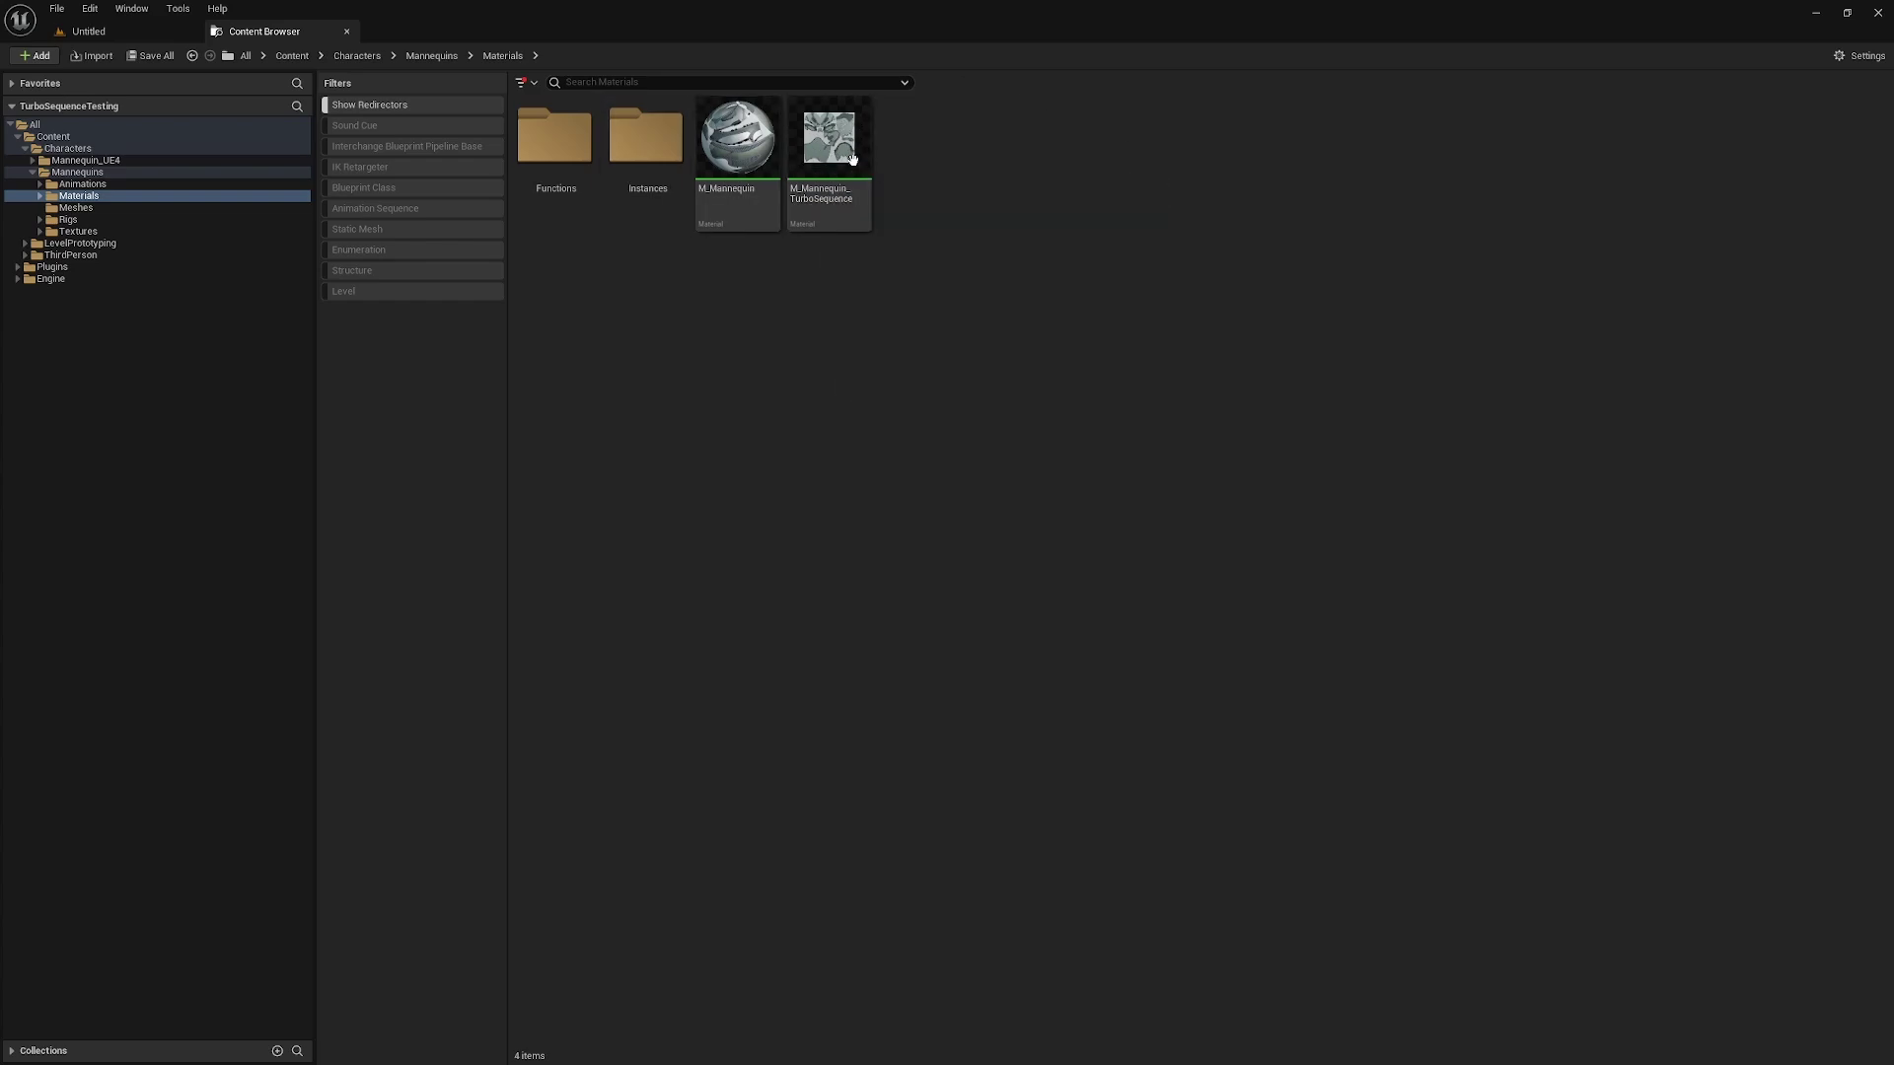
pyautogui.click(419, 57)
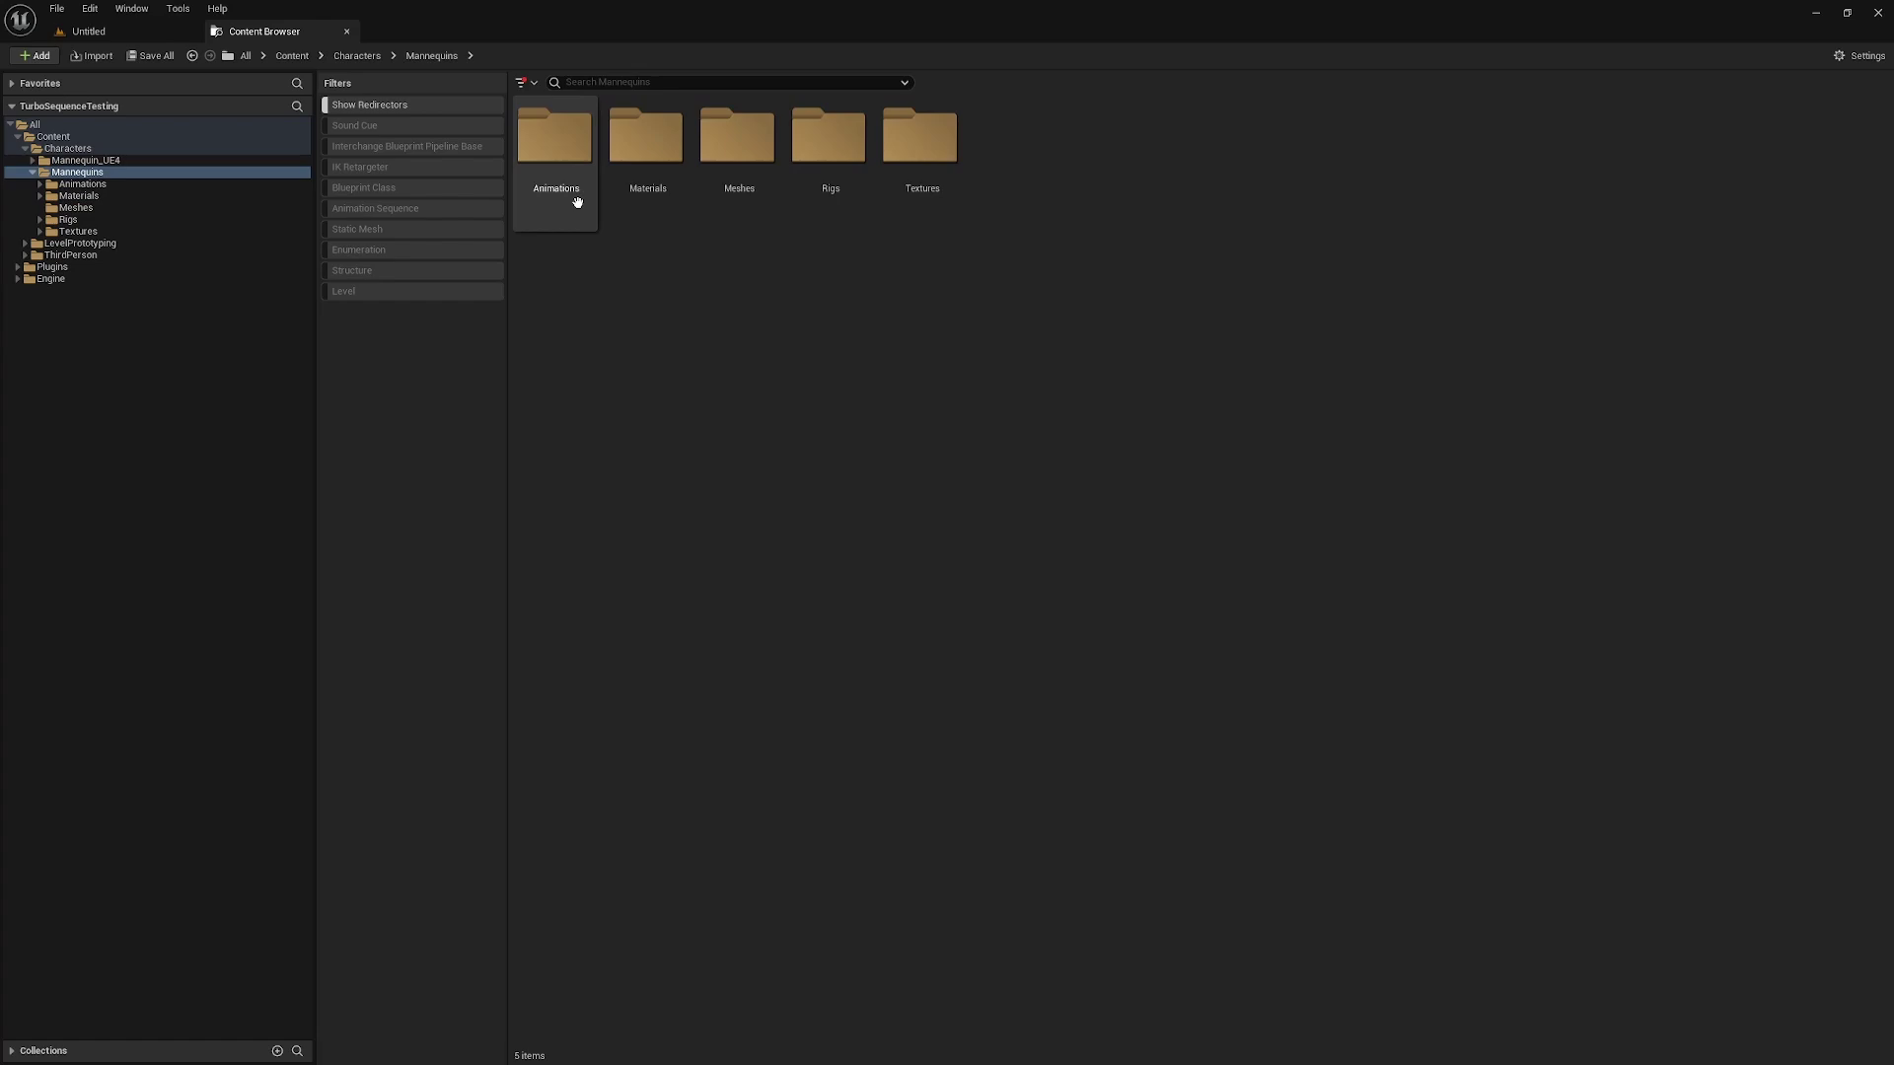
pyautogui.doubleClick(715, 158)
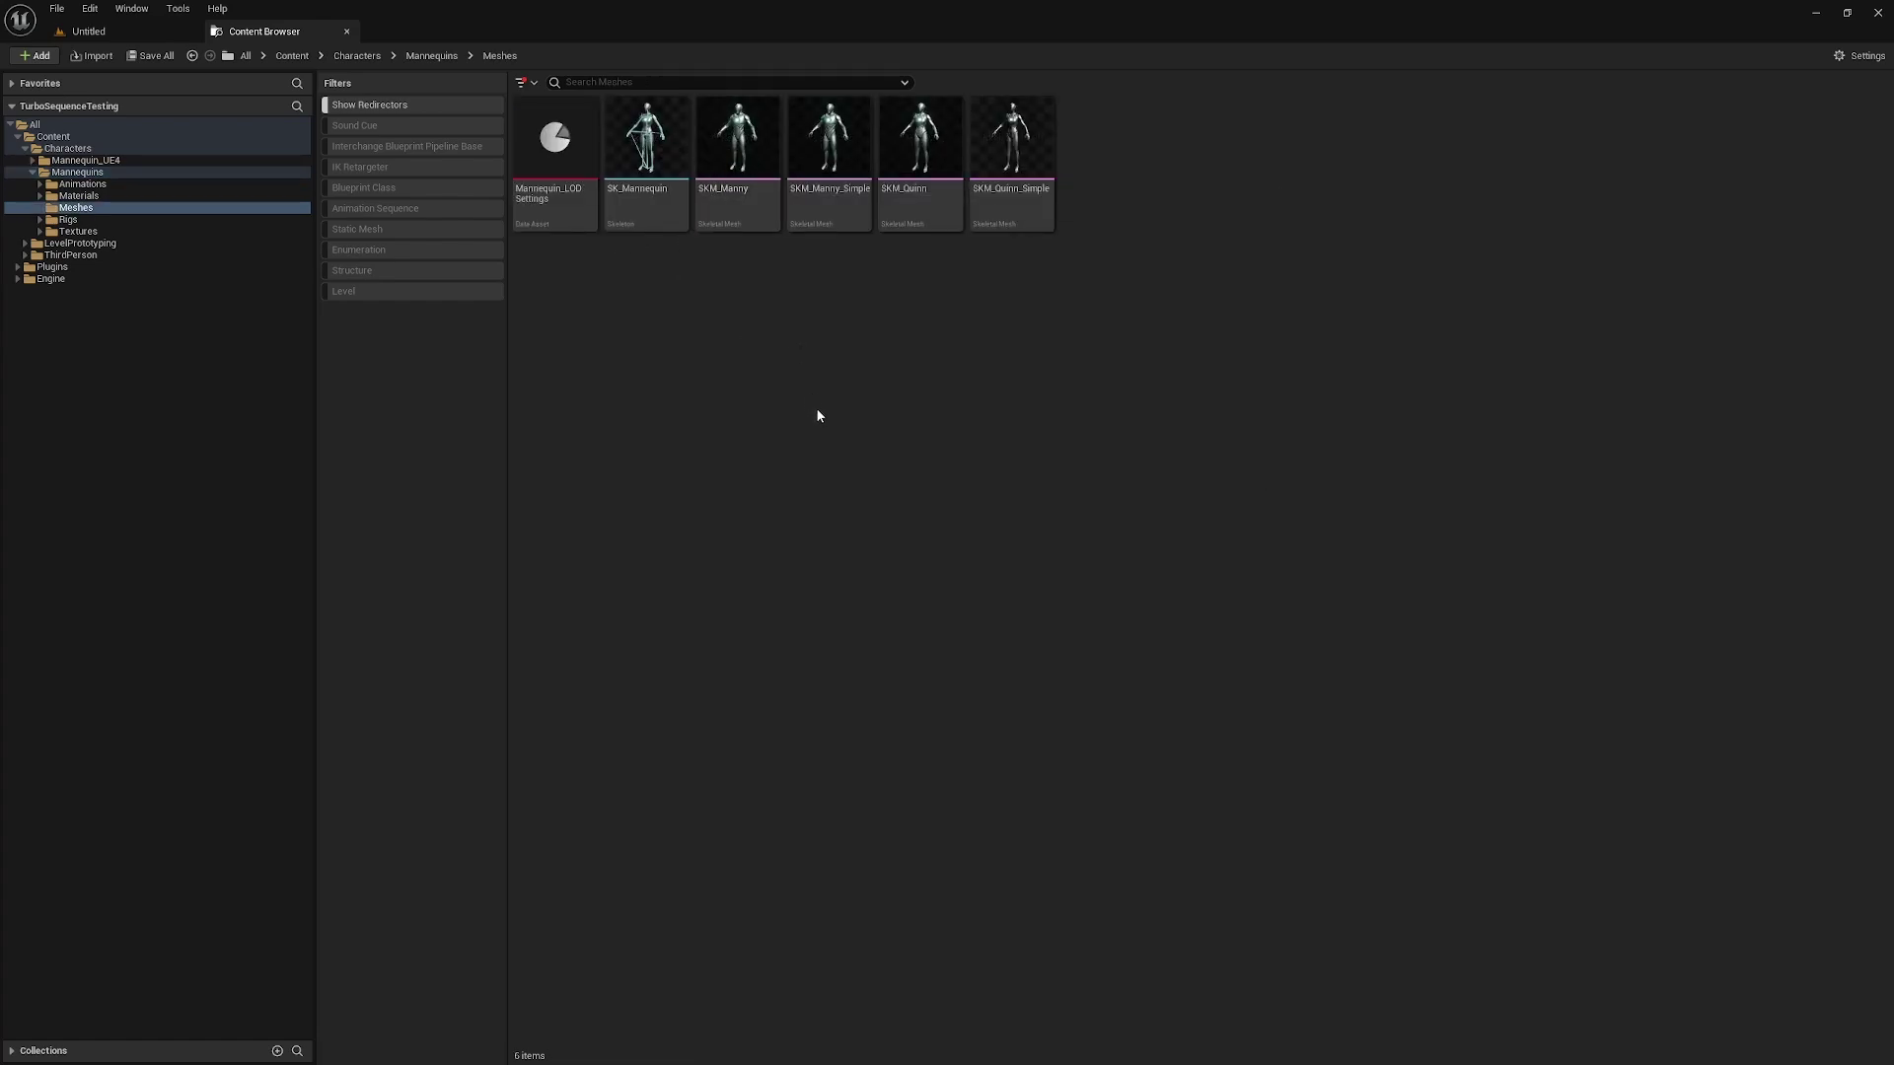
pyautogui.moveTo(747, 199)
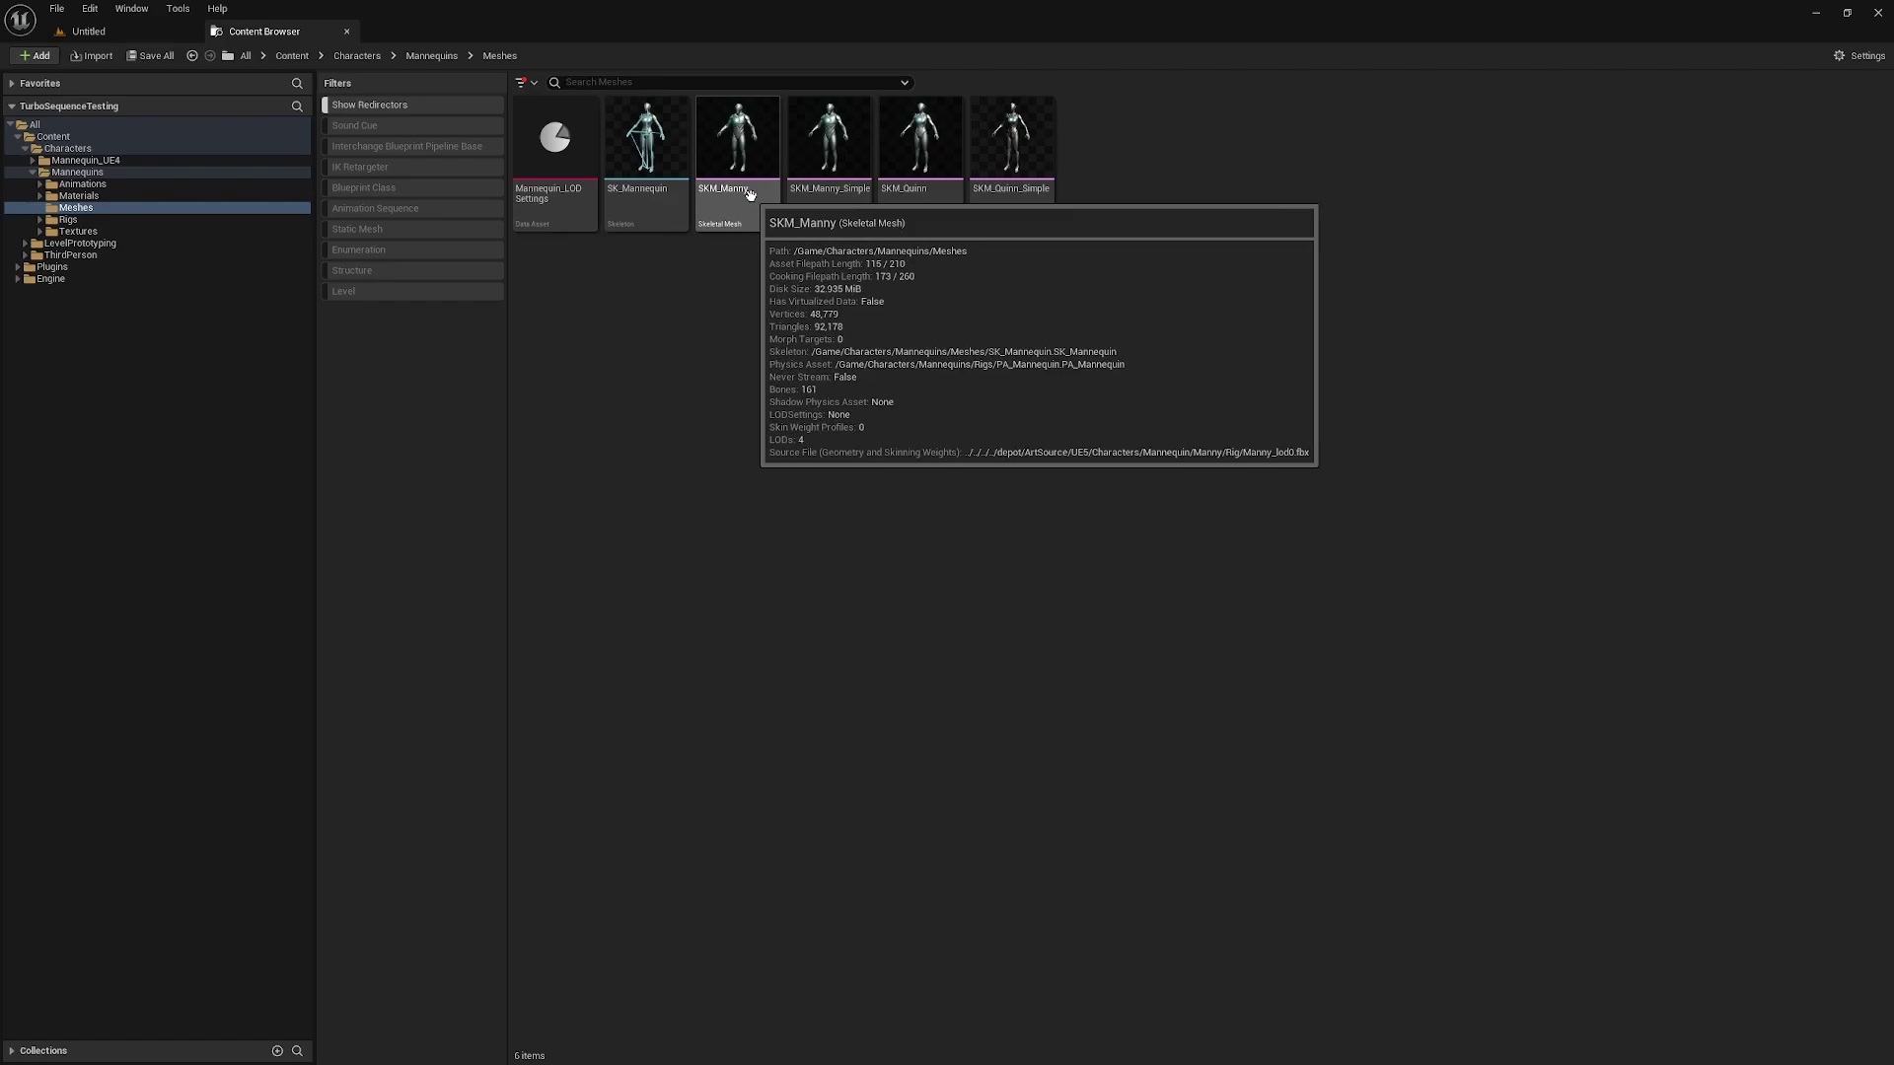
# - Open the SKM_Manny skeletal mesh and locate the material instance of its Element 0 slot in the Content Browser
pyautogui.click(748, 203)
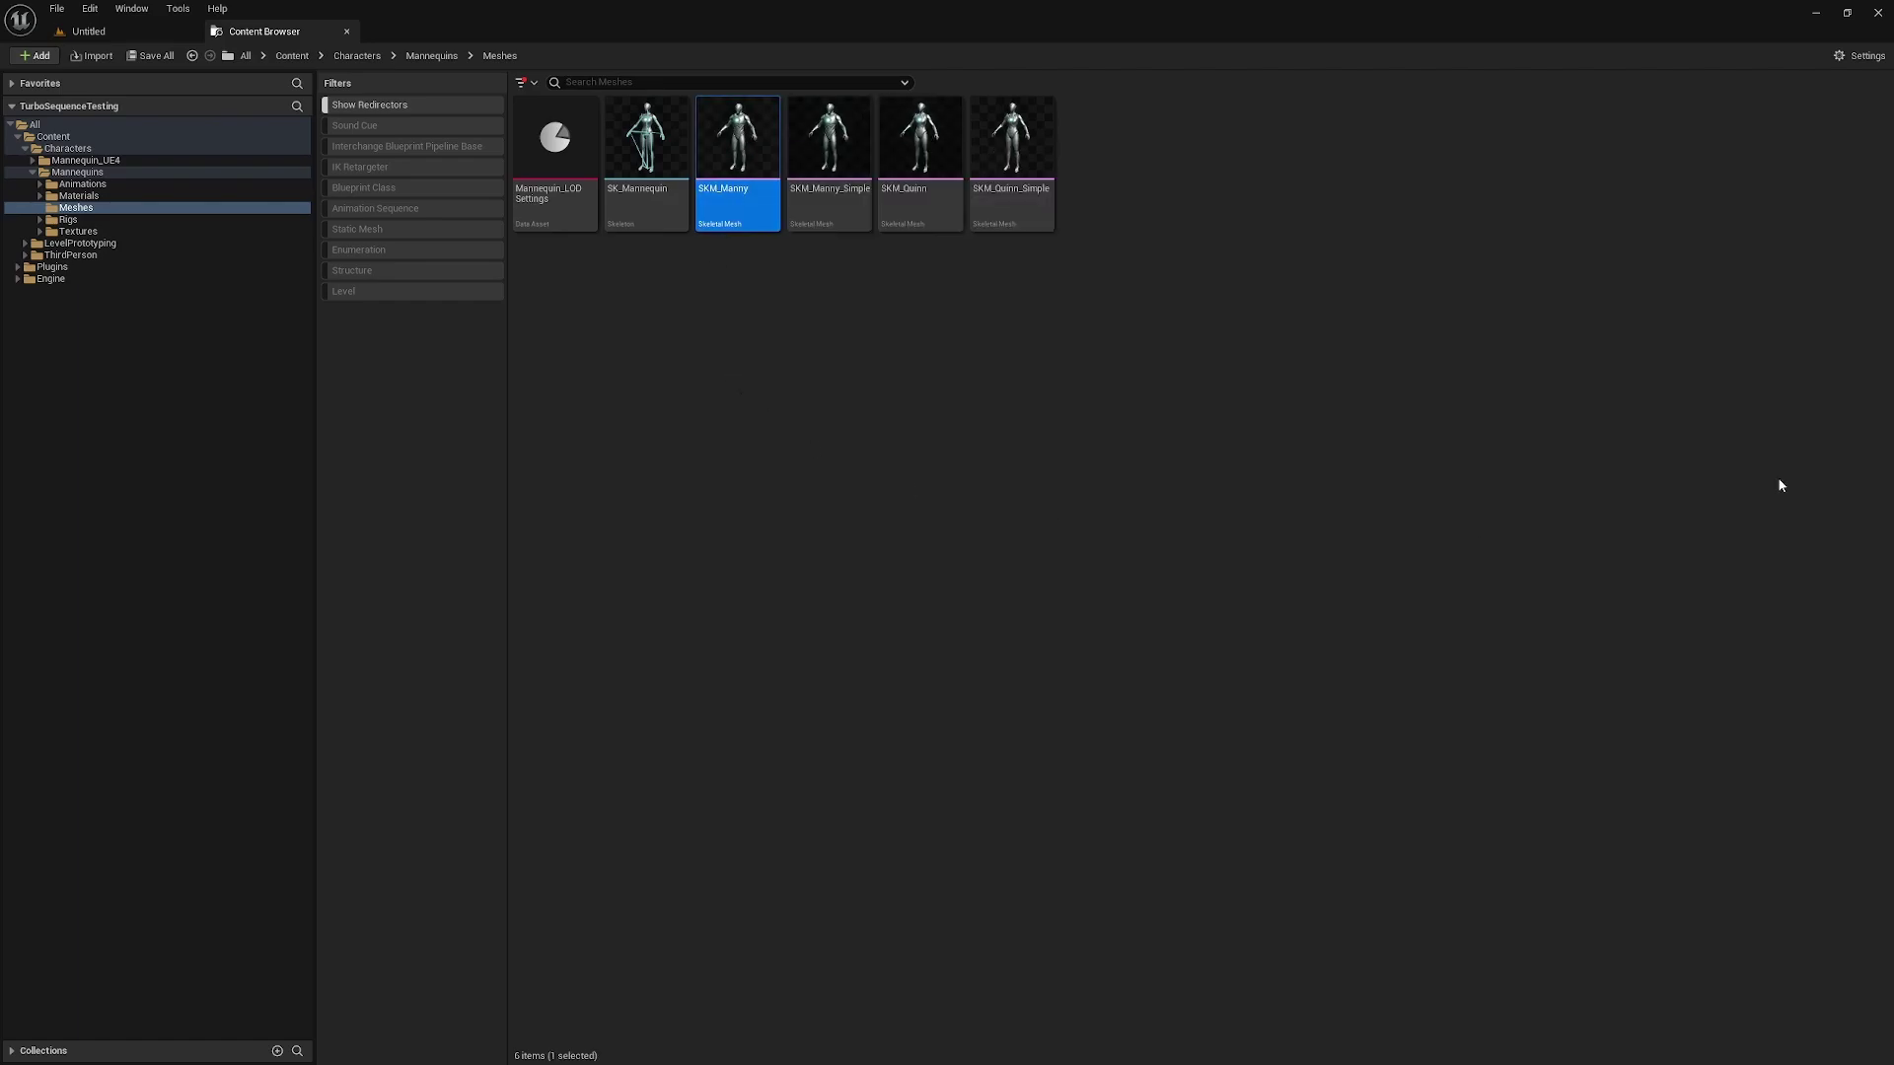
pyautogui.moveTo(919, 399); pyautogui.dragTo(434, 34)
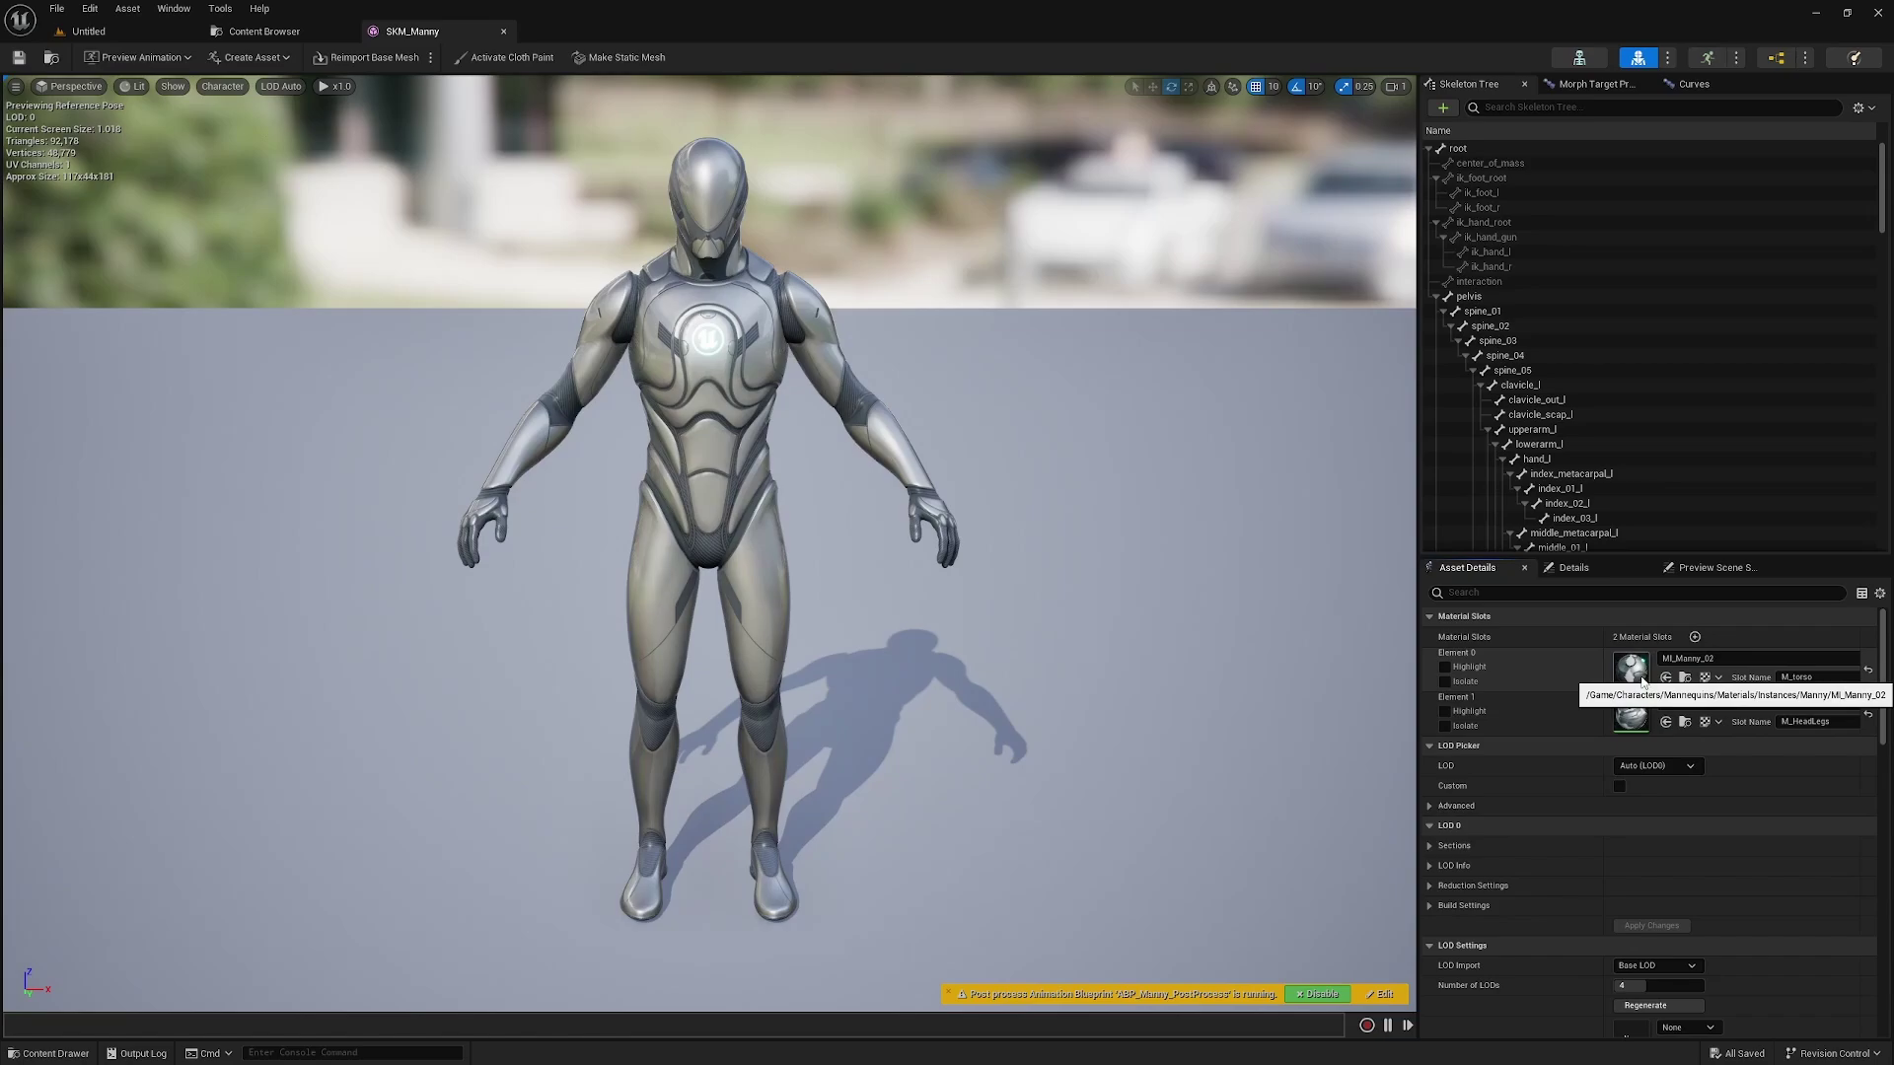
pyautogui.click(1685, 677)
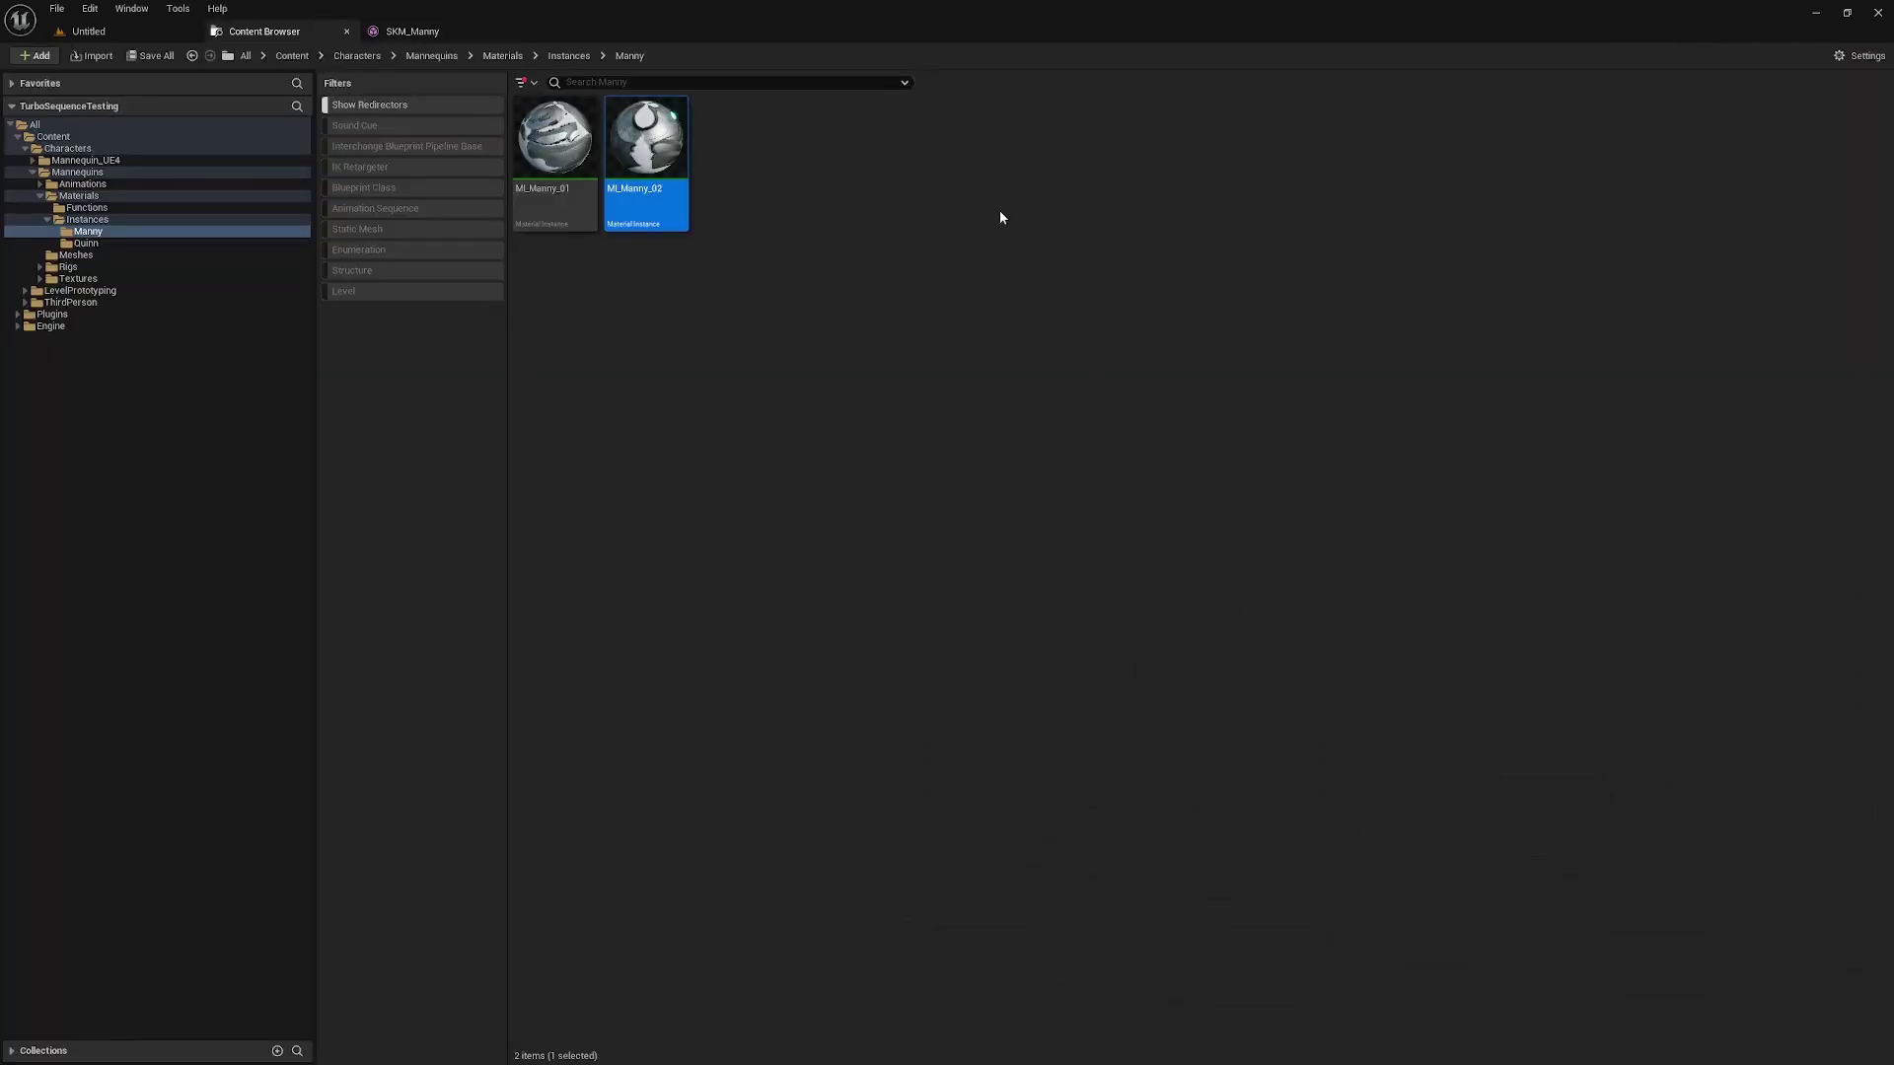
pyautogui.click(555, 138)
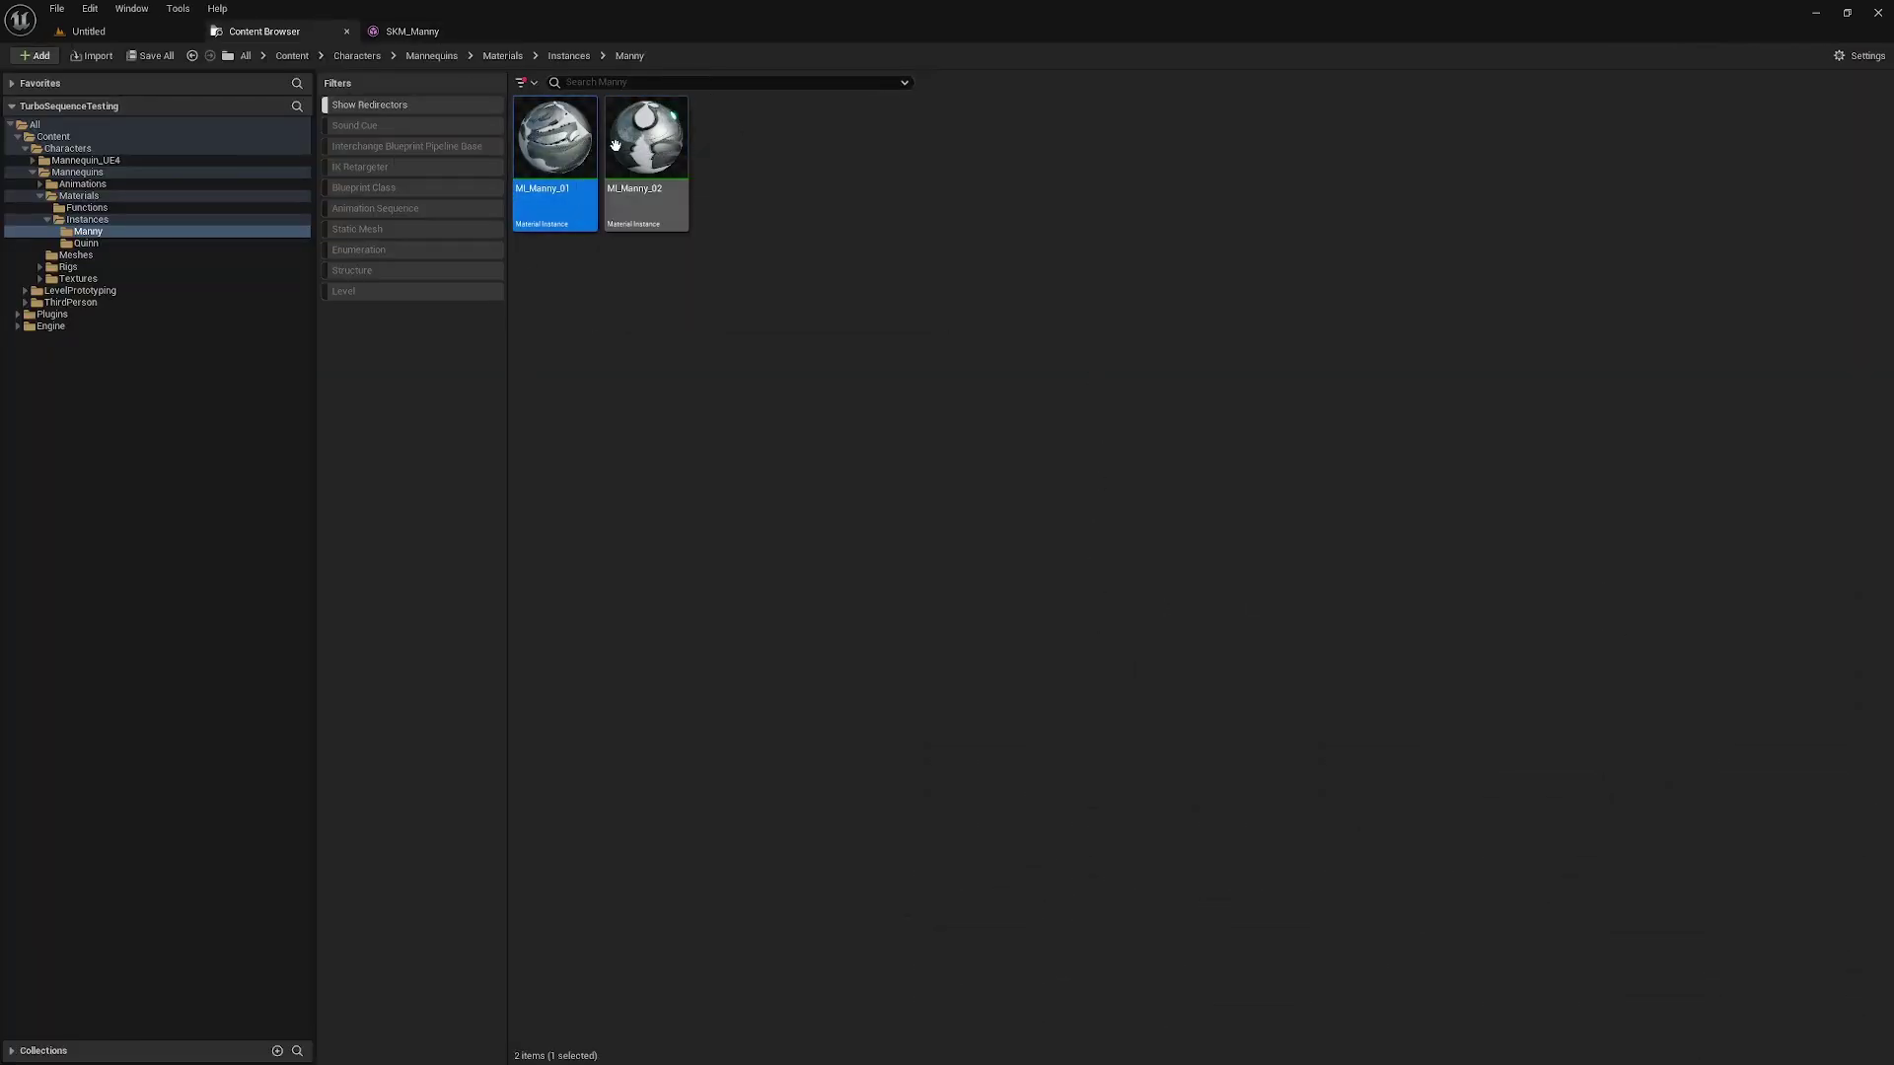
pyautogui.keyDown('ctrl'); pyautogui.click(616, 146); pyautogui.keyUp('ctrl')
pyautogui.rightClick(631, 146)
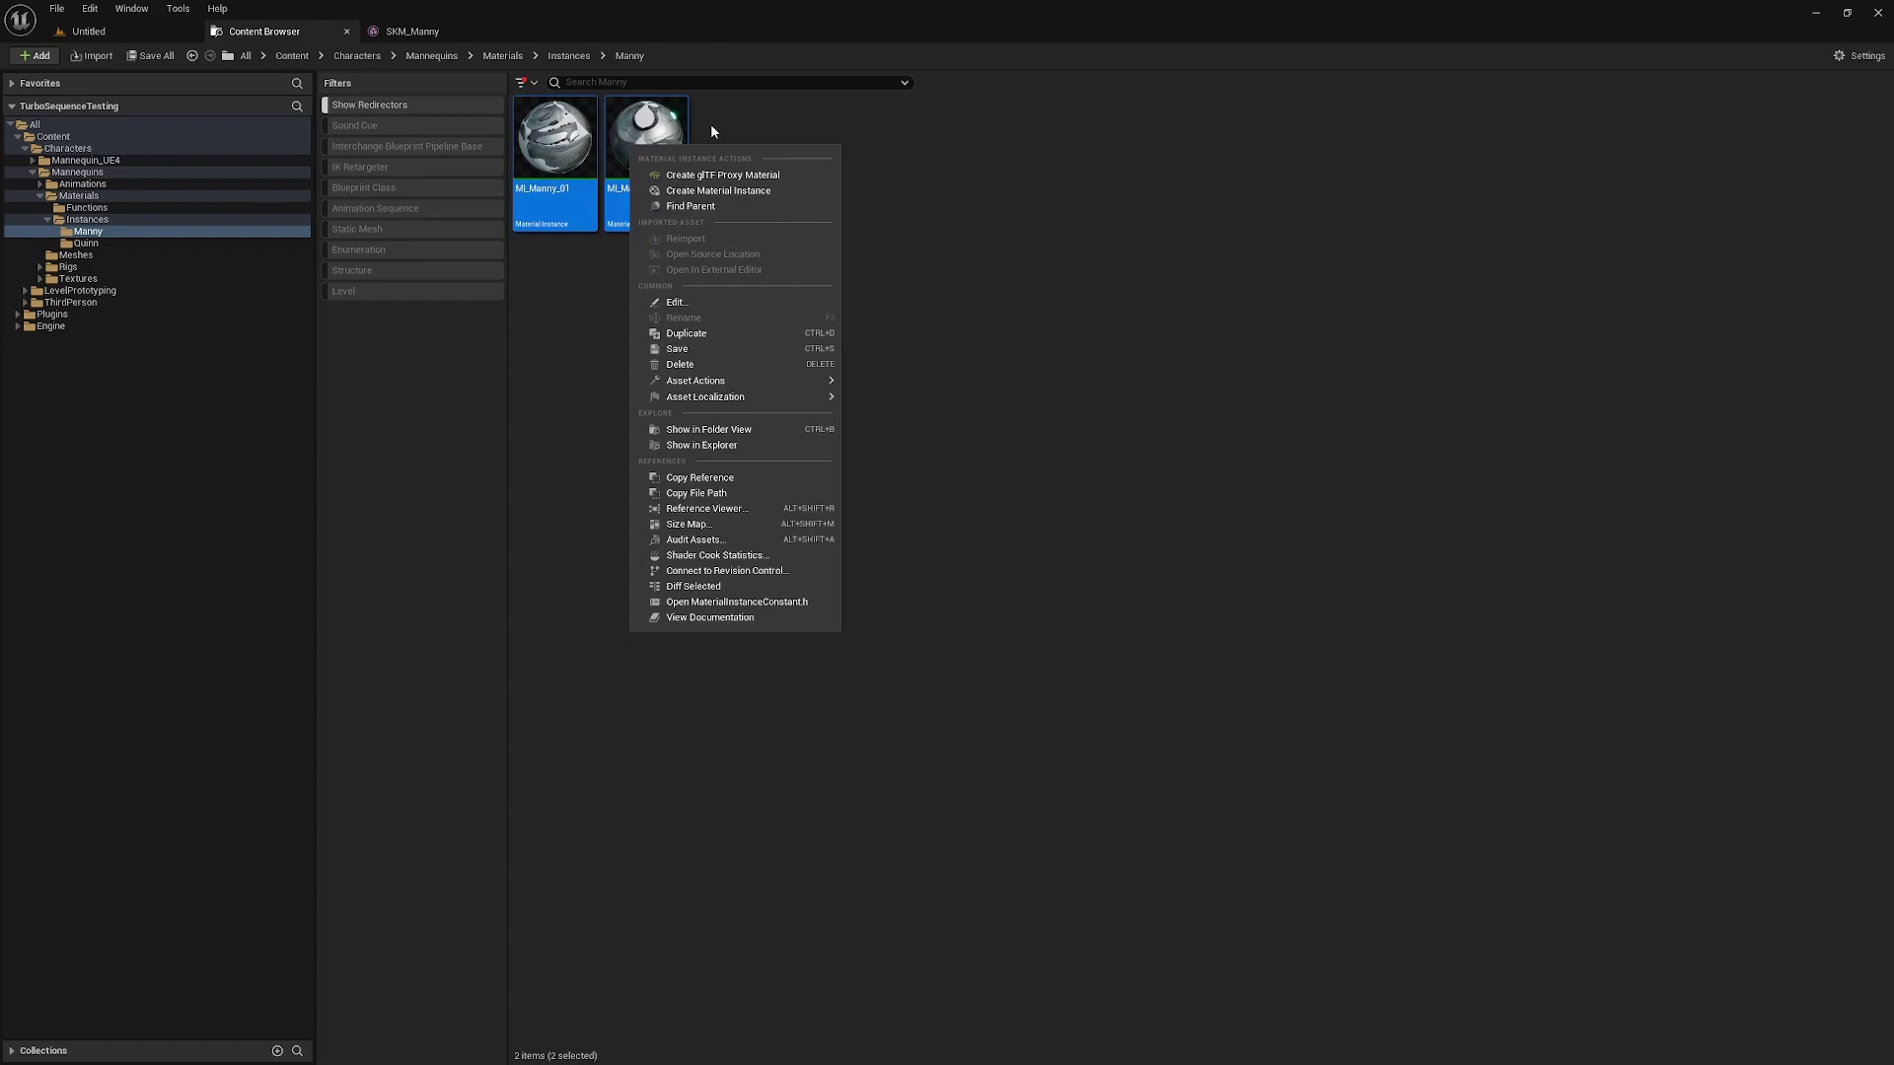
pyautogui.click(814, 121)
# - Change the parent of MI_Manny_01 to M_Mannequin_TurboSequence, save the material instance and close its editor
pyautogui.doubleClick(580, 153)
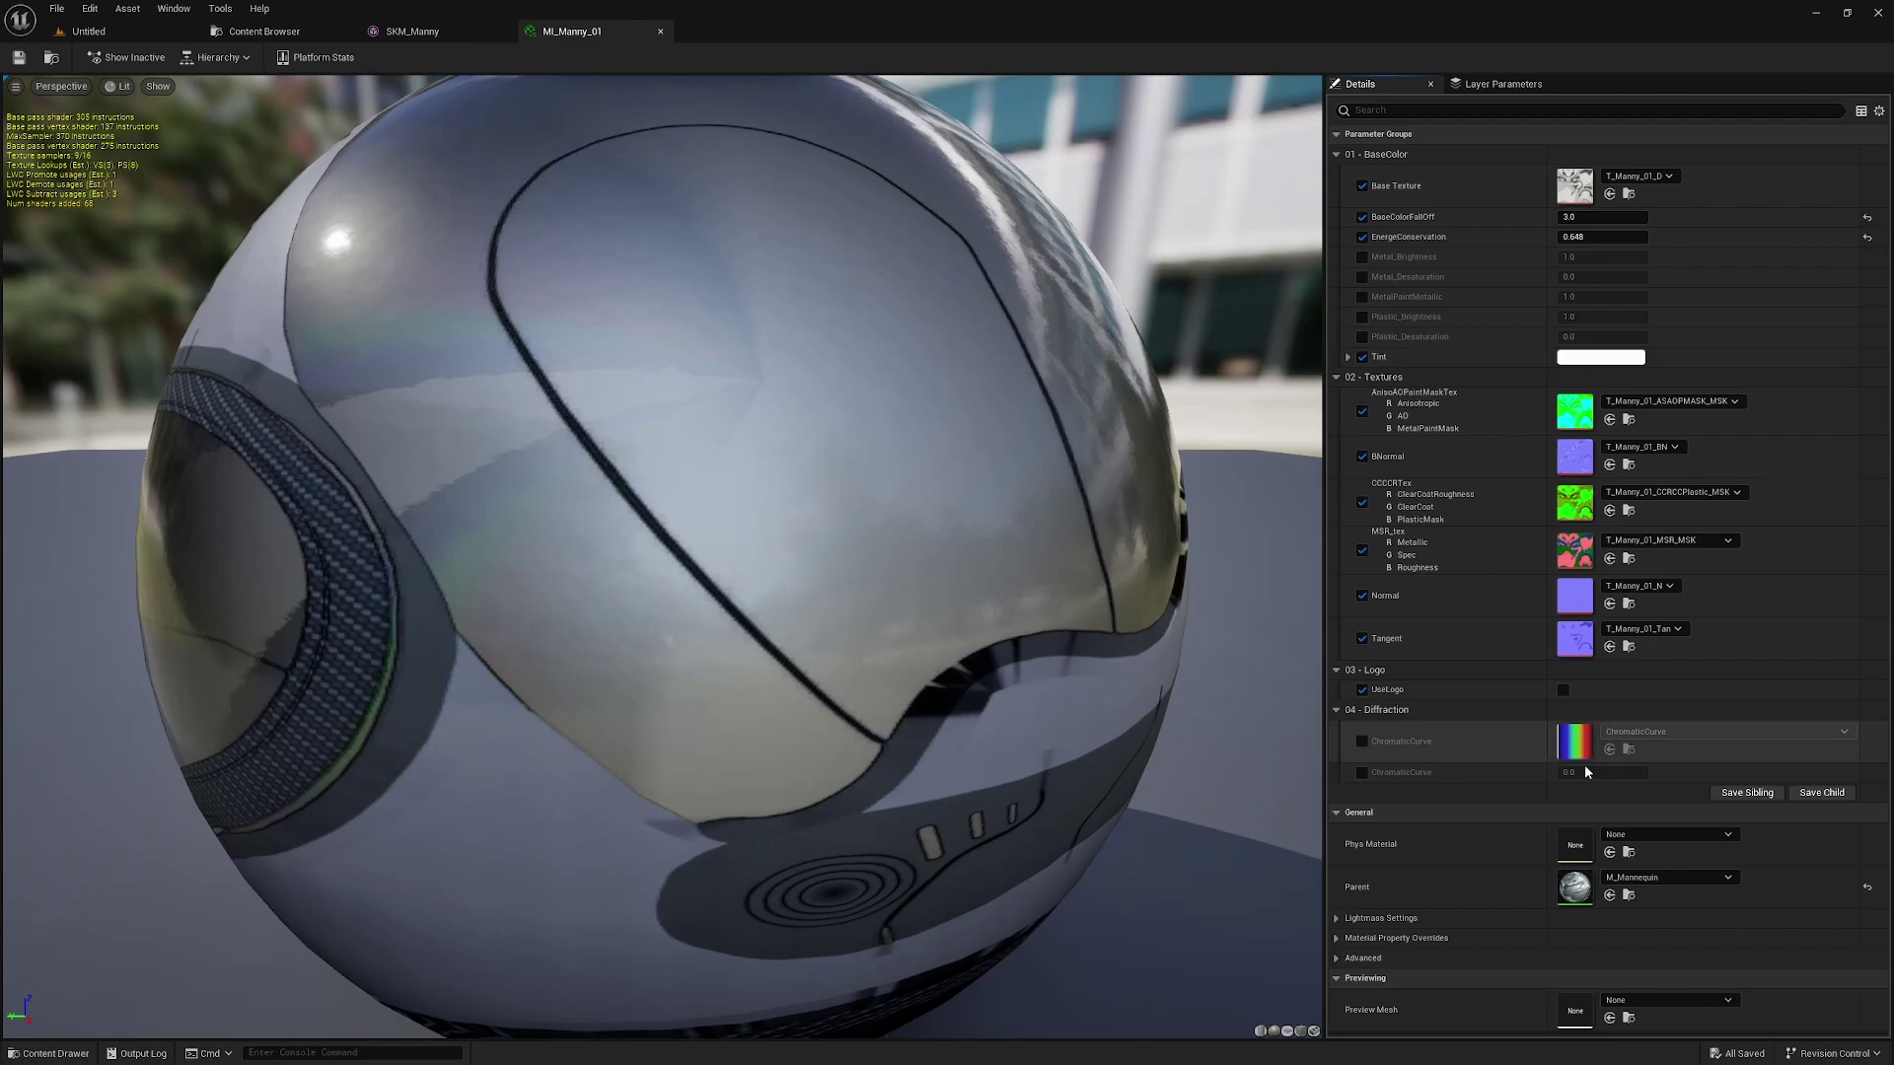
pyautogui.click(1662, 877)
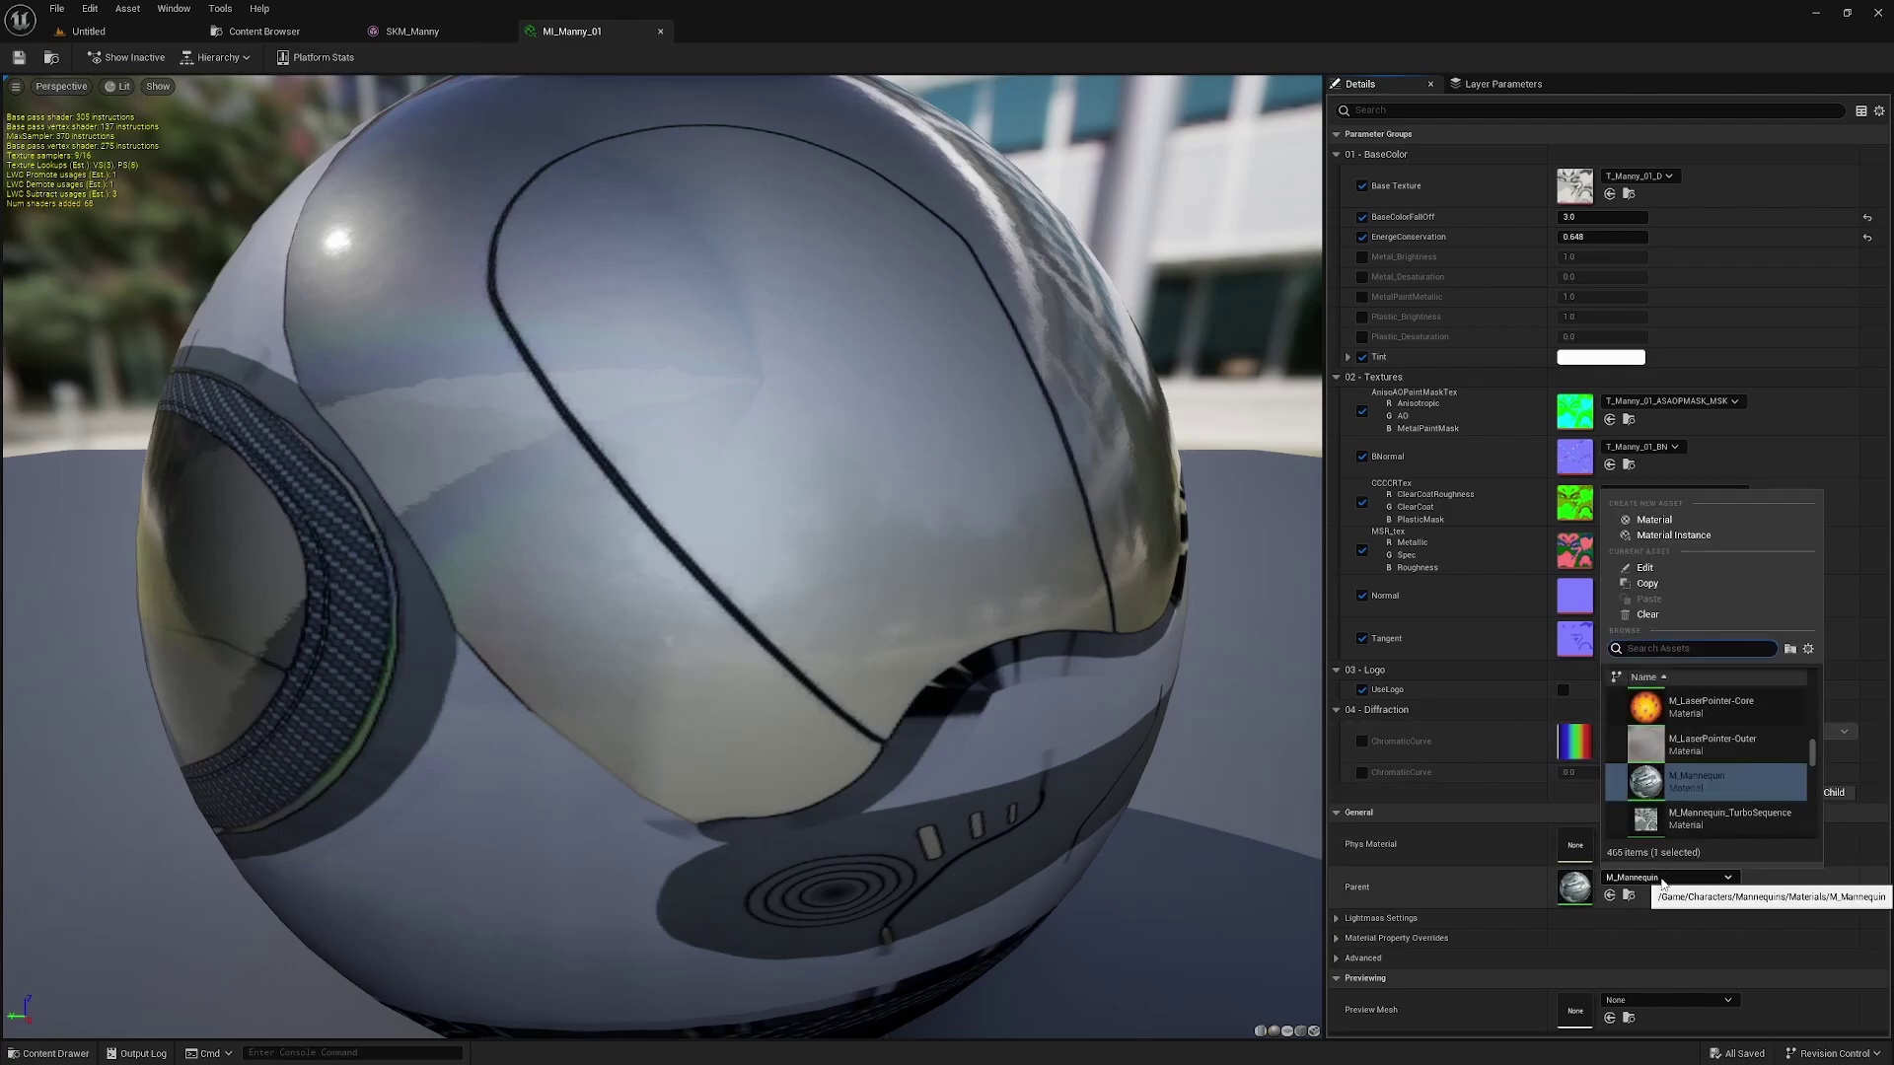
pyautogui.click(1724, 821)
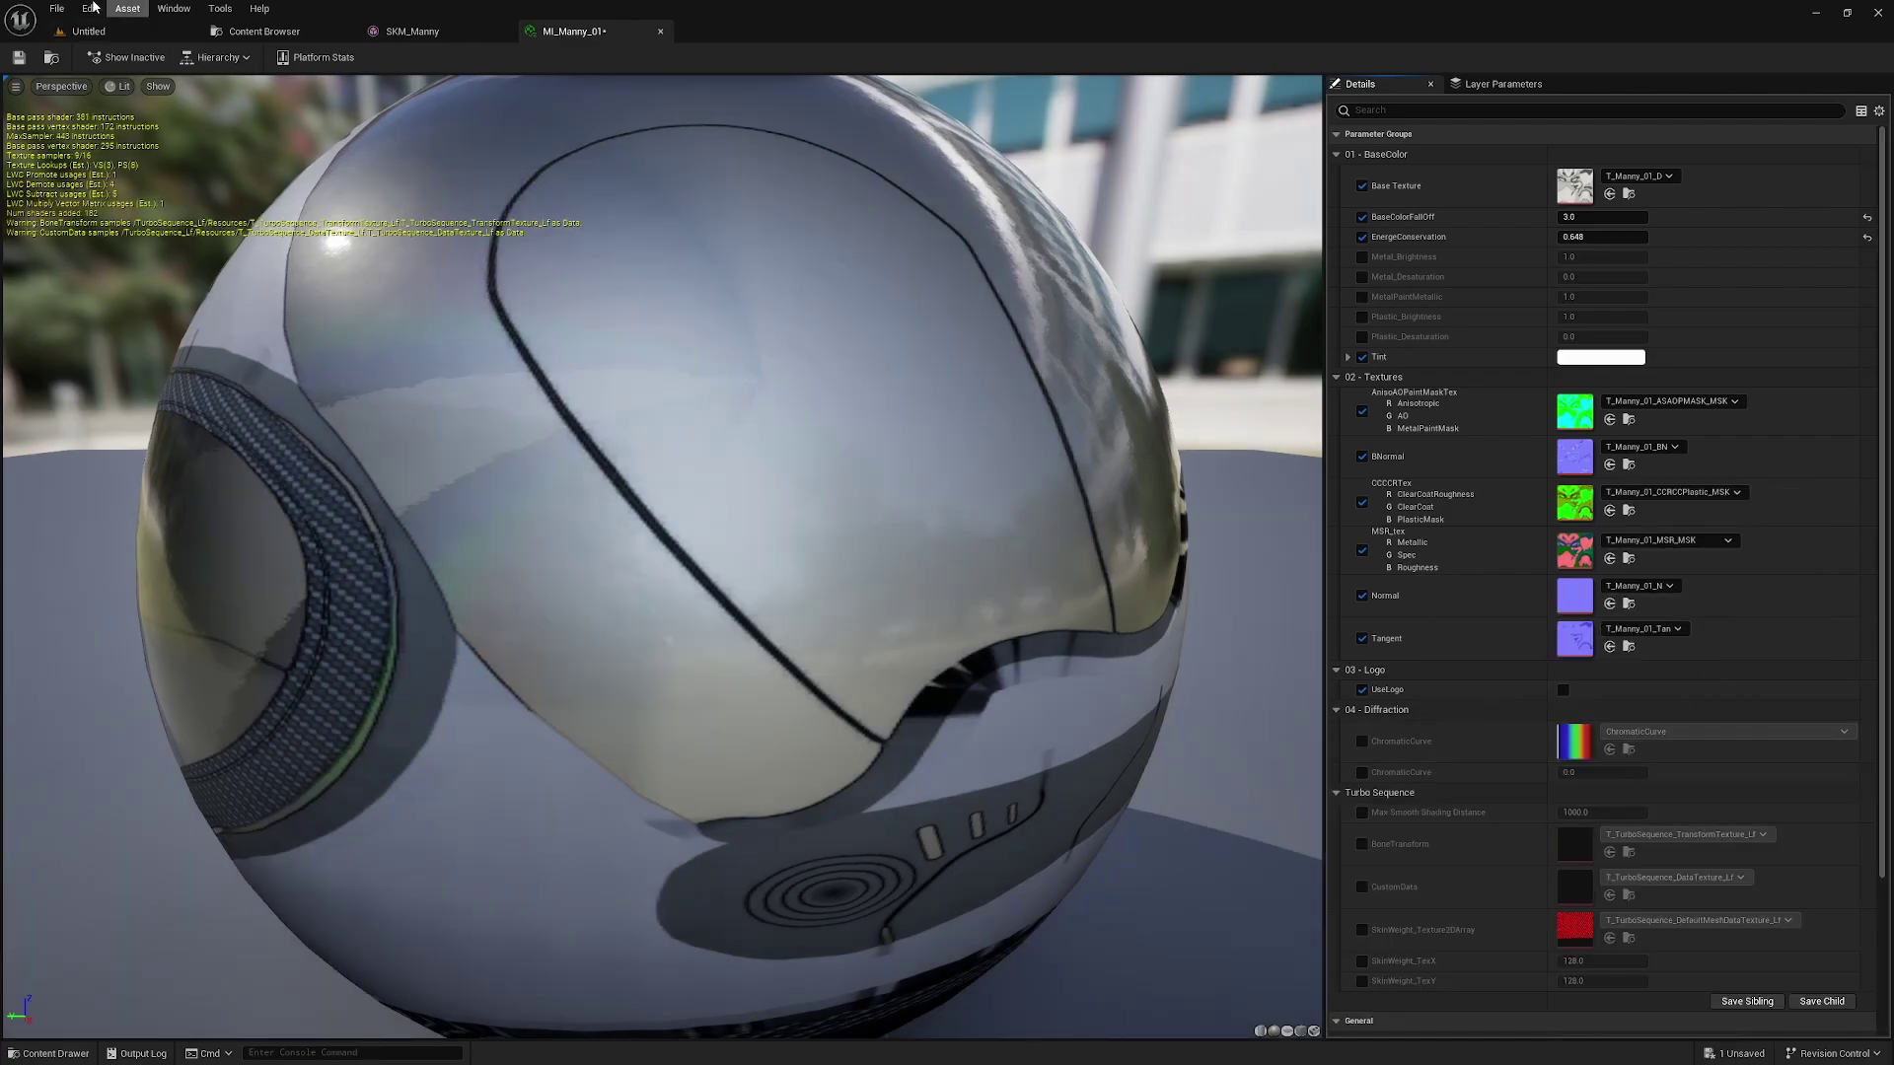
pyautogui.click(660, 31)
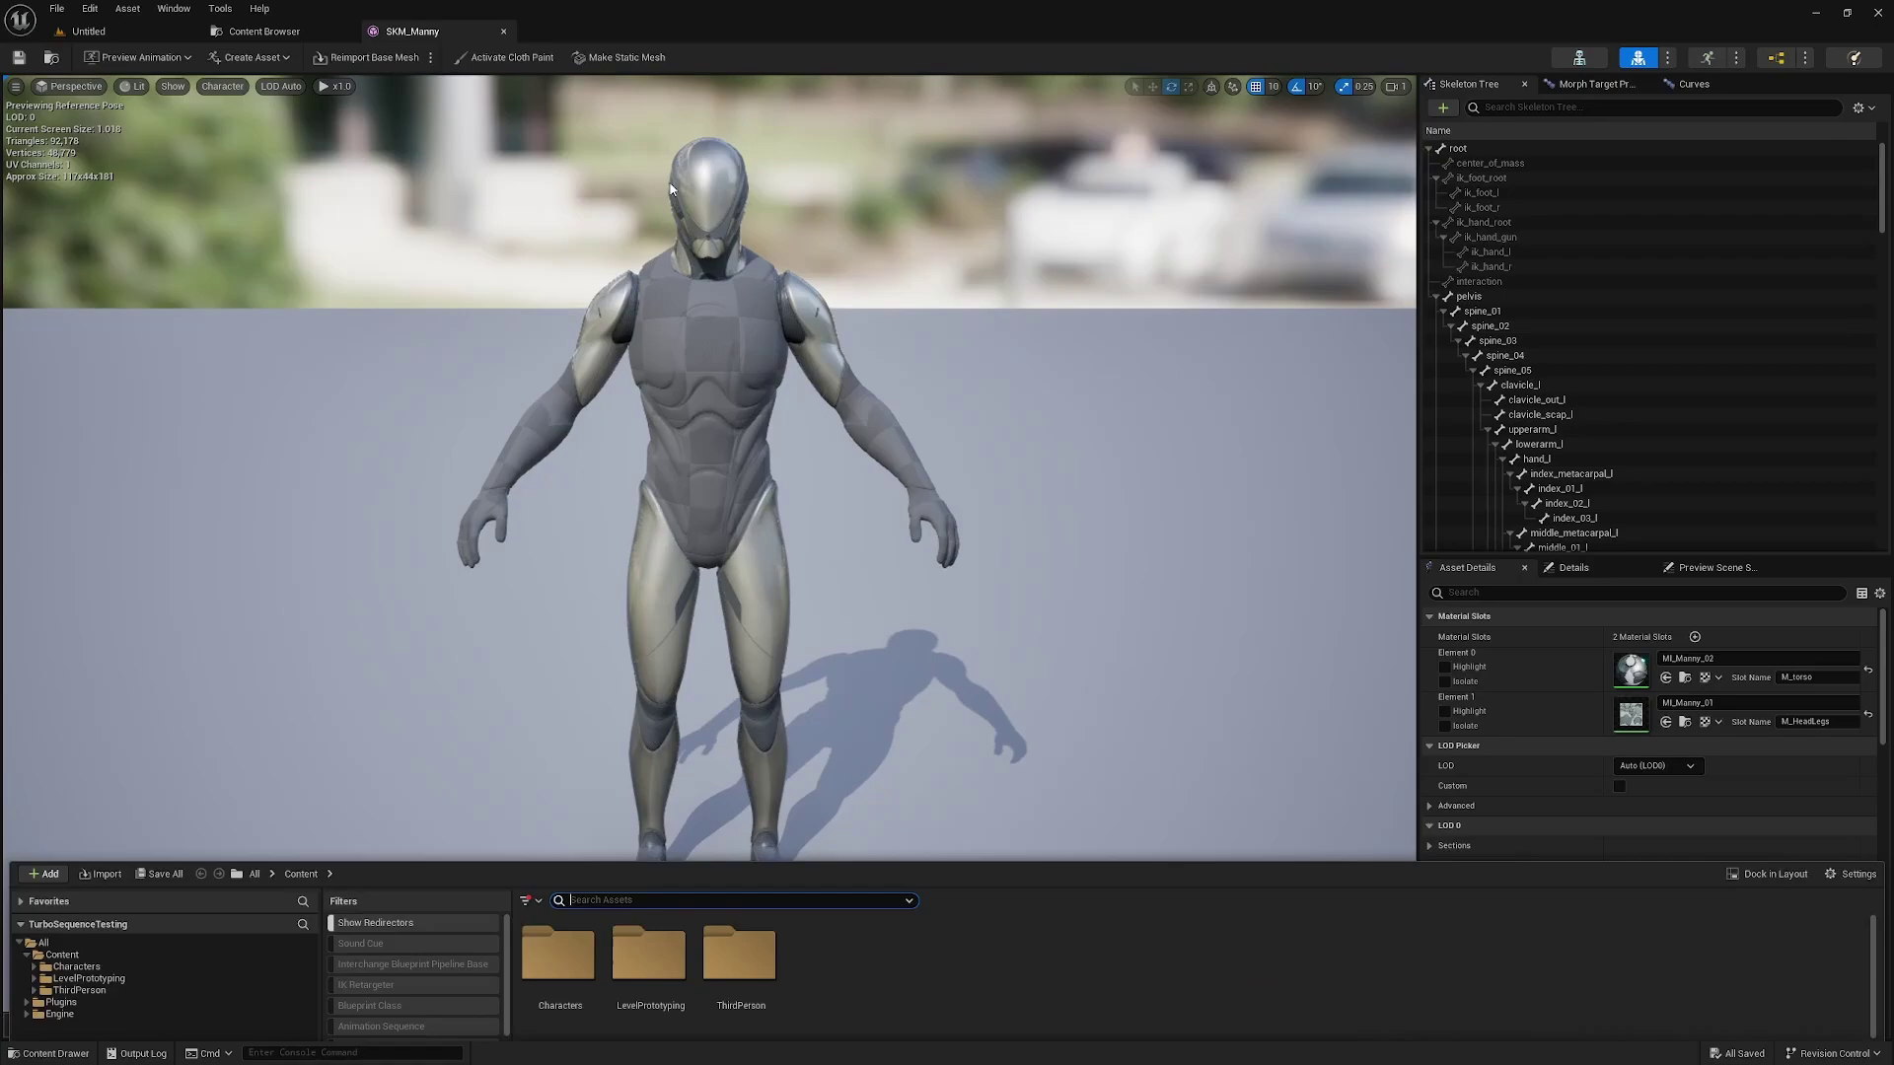
# - Check which parent MI_Manny_02 uses, and close both its editor and the SKM_Manny mesh editor
pyautogui.click(265, 32)
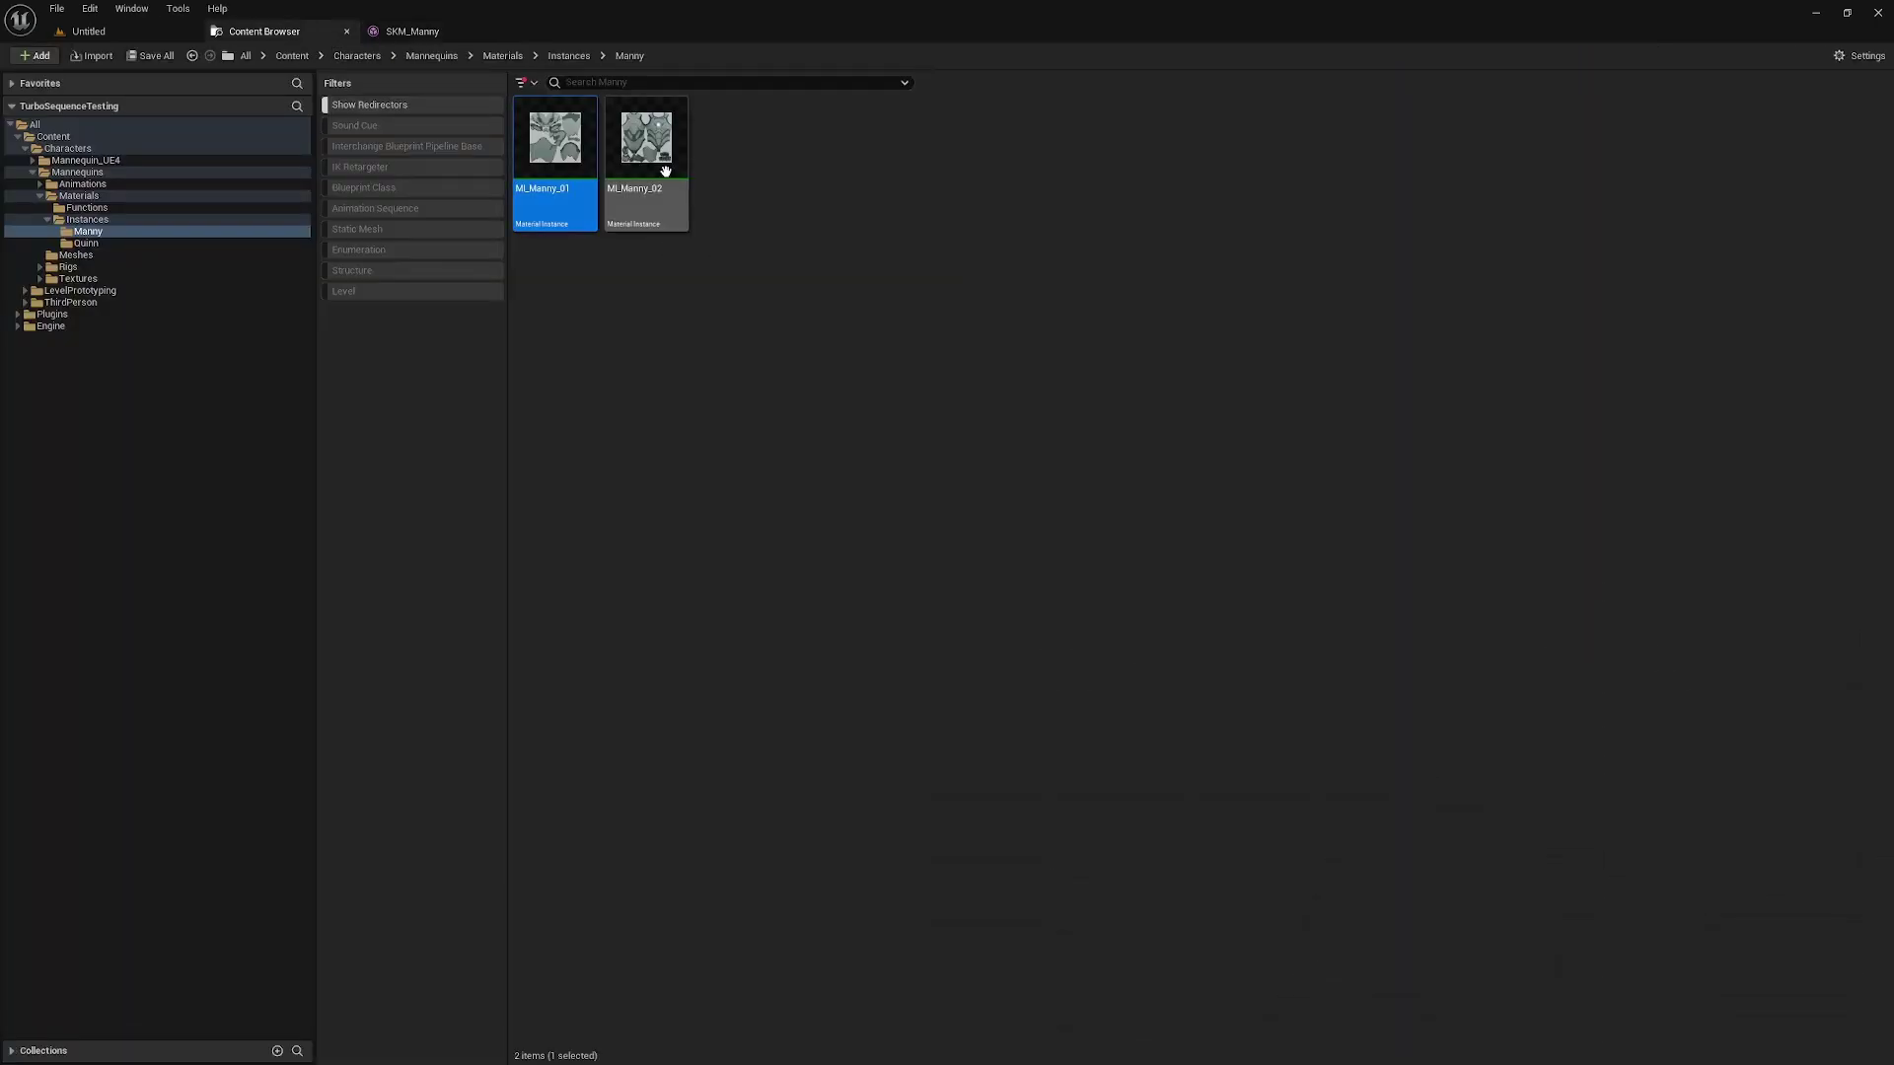
pyautogui.doubleClick(645, 160)
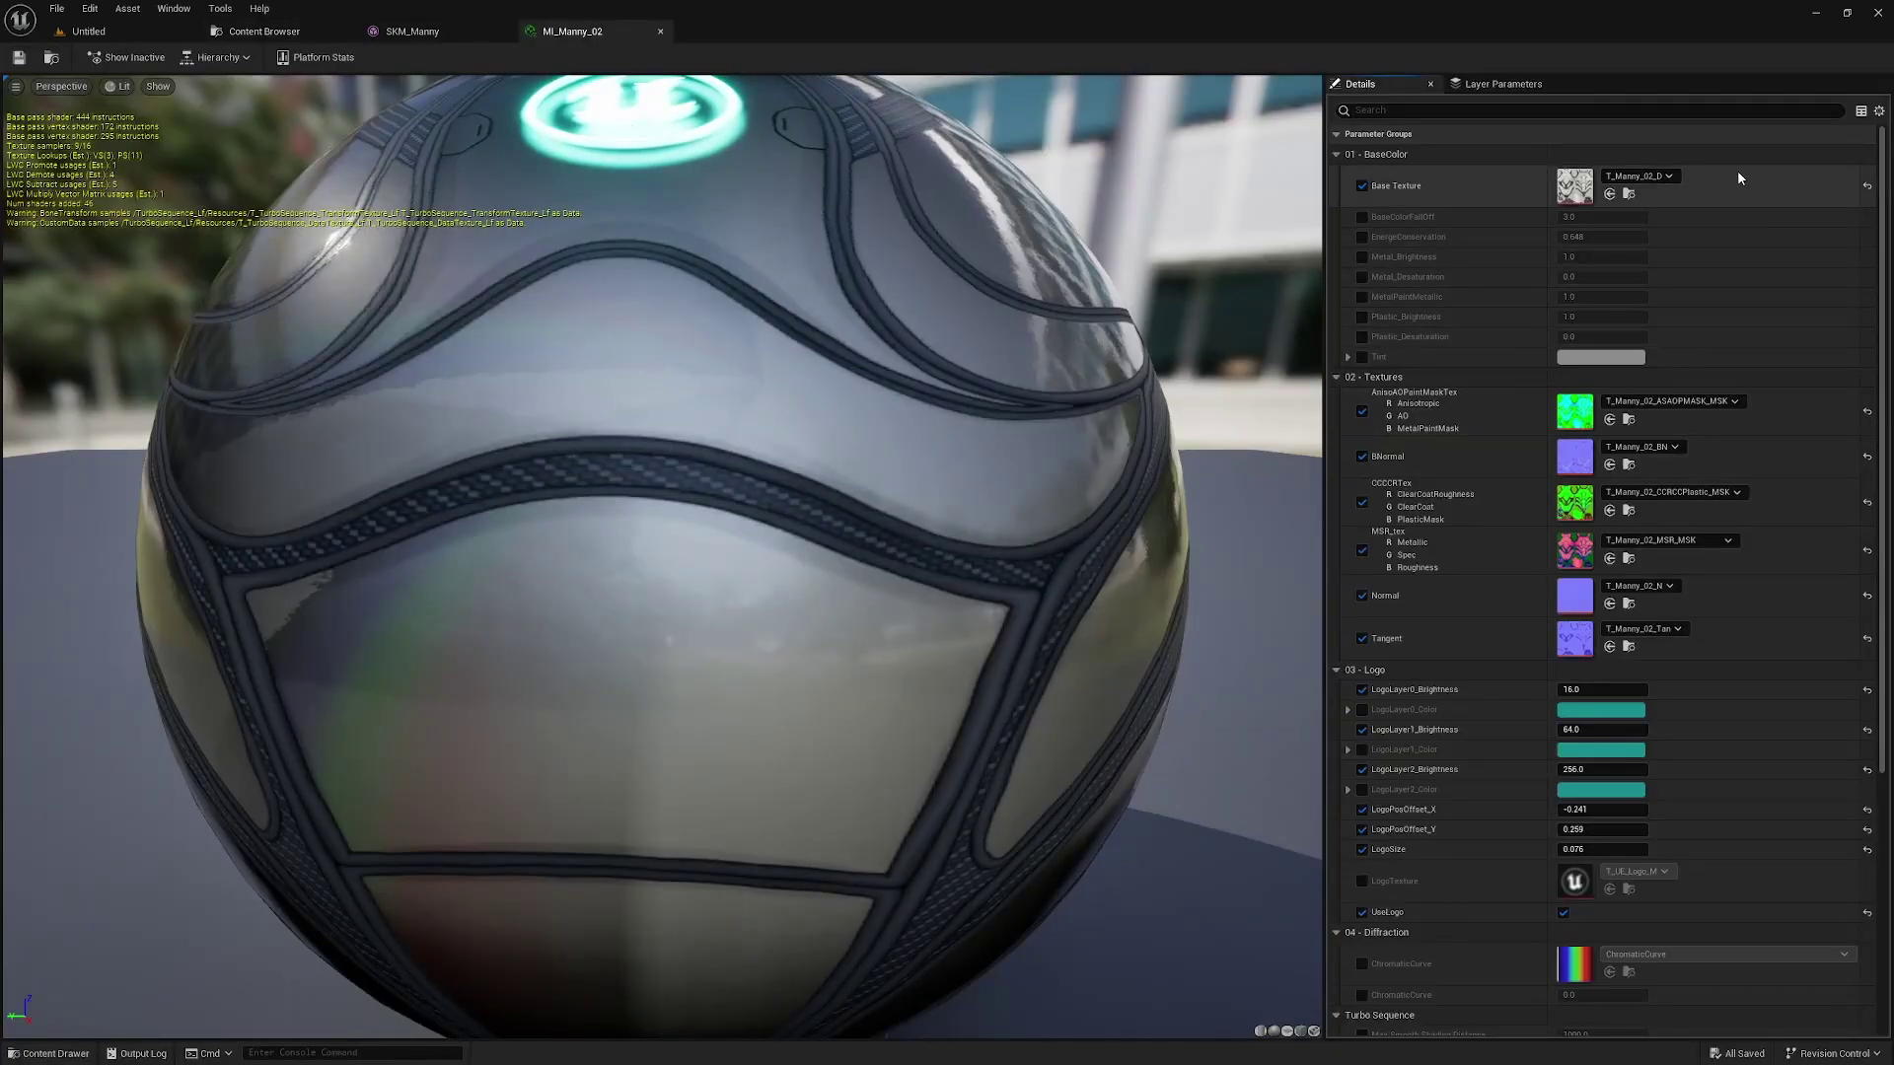
pyautogui.scroll(-5, 1833, 677)
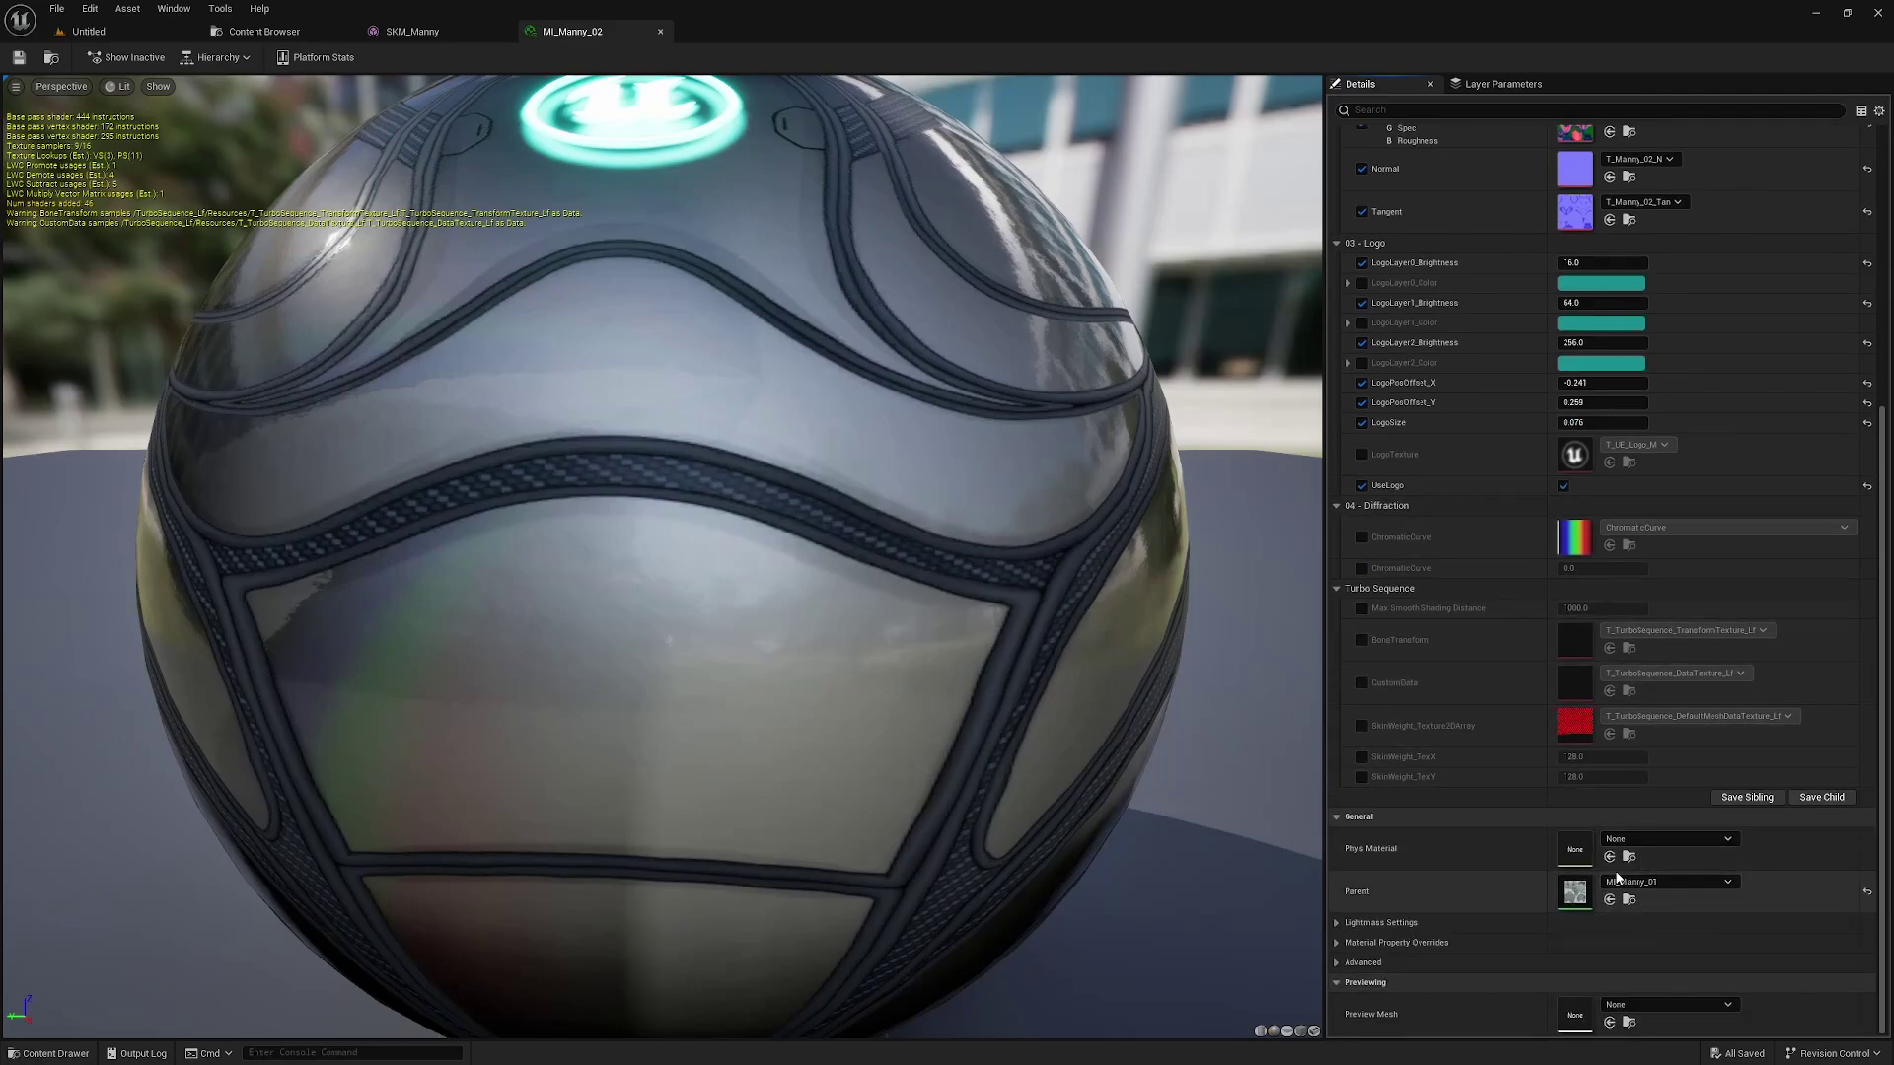
pyautogui.scroll(5, 1346, 340)
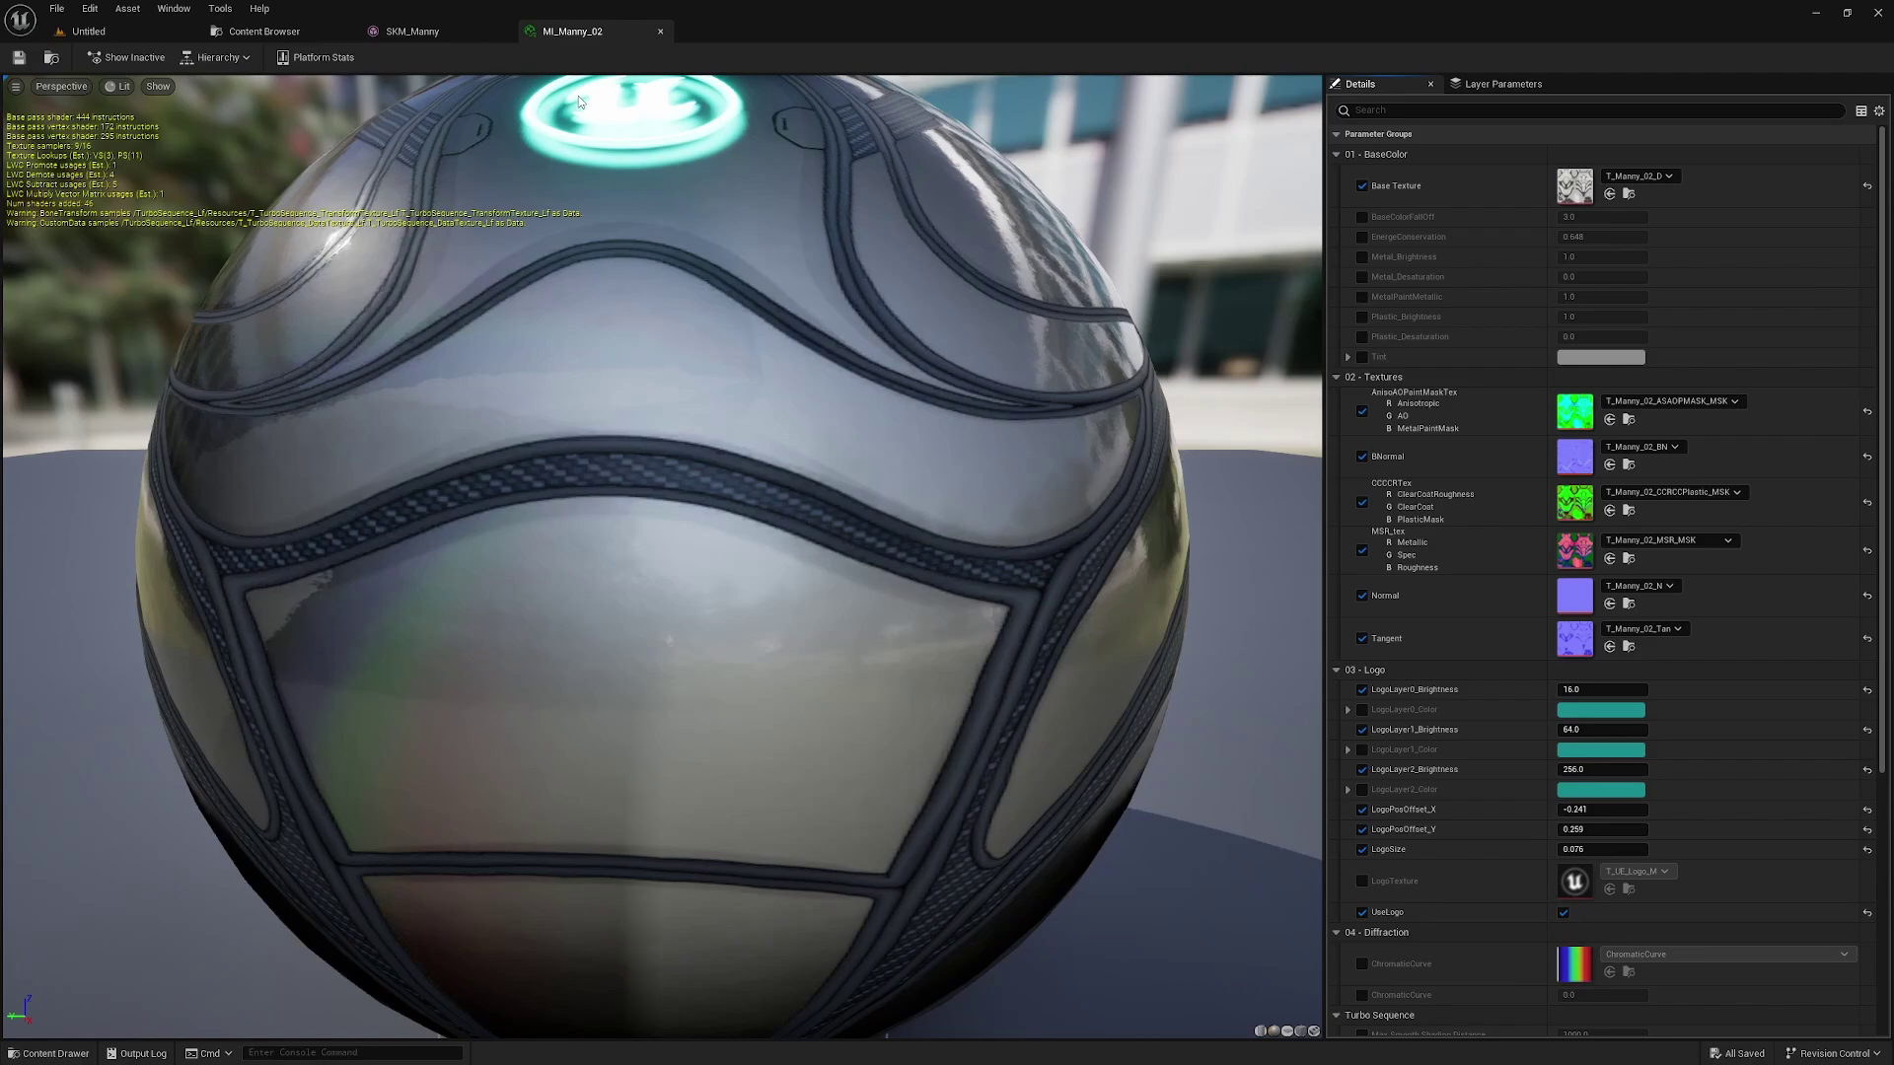
pyautogui.click(661, 37)
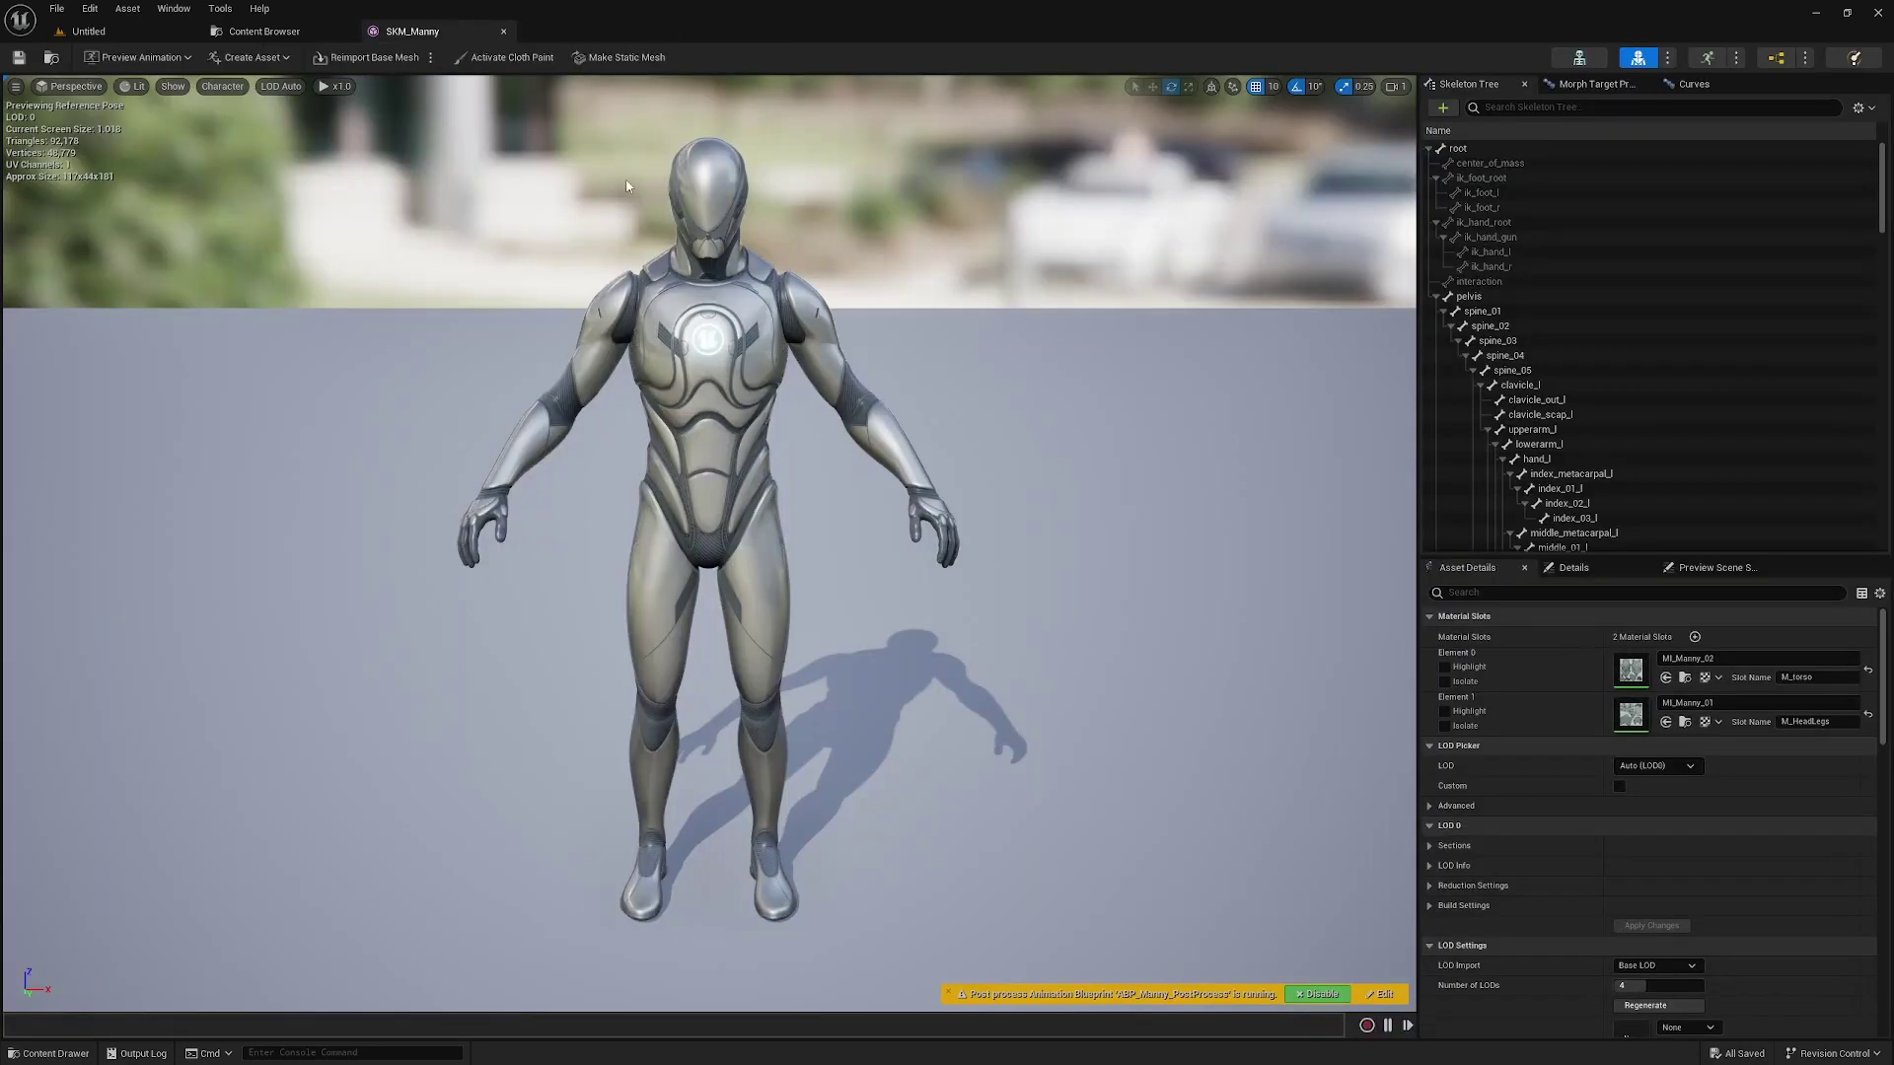
pyautogui.click(503, 32)
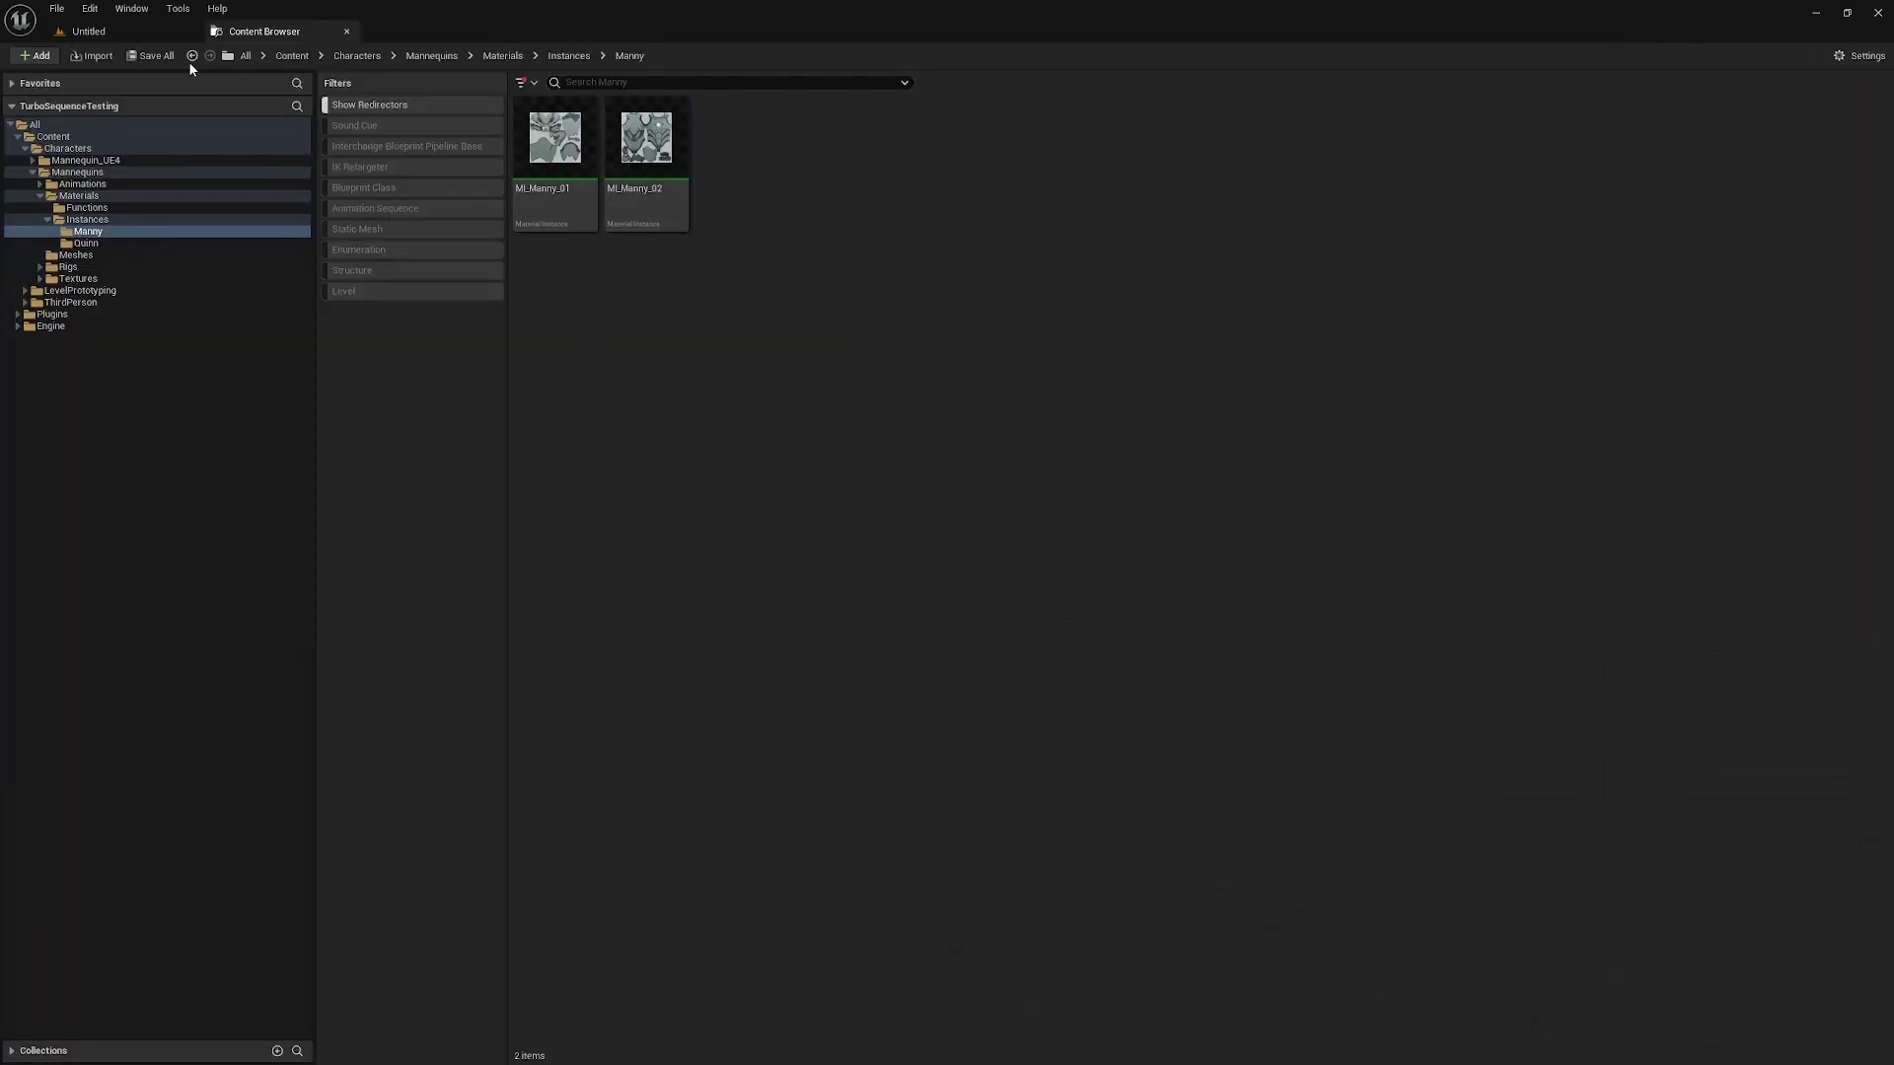
# - Return to the Untitled level, open the Turbo Sequence control panel for character creation and maximize its window
pyautogui.click(156, 38)
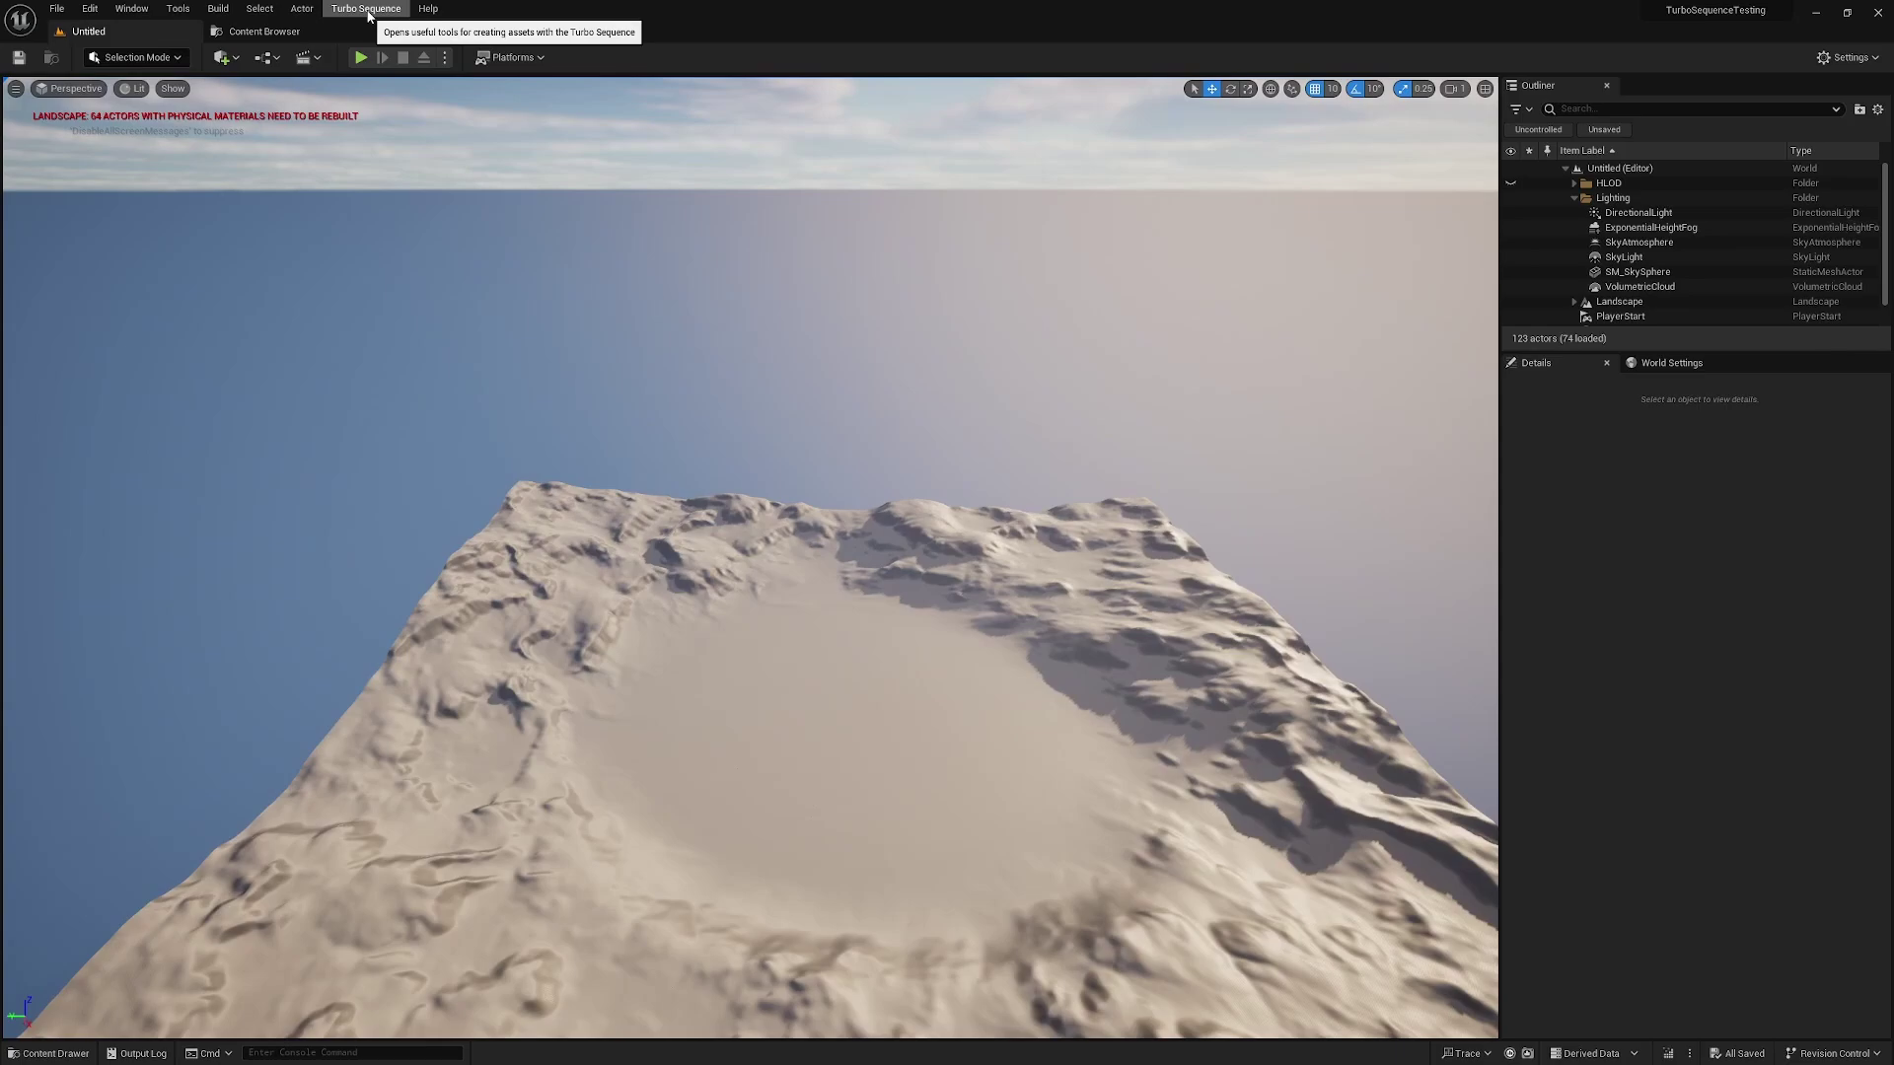
pyautogui.click(366, 9)
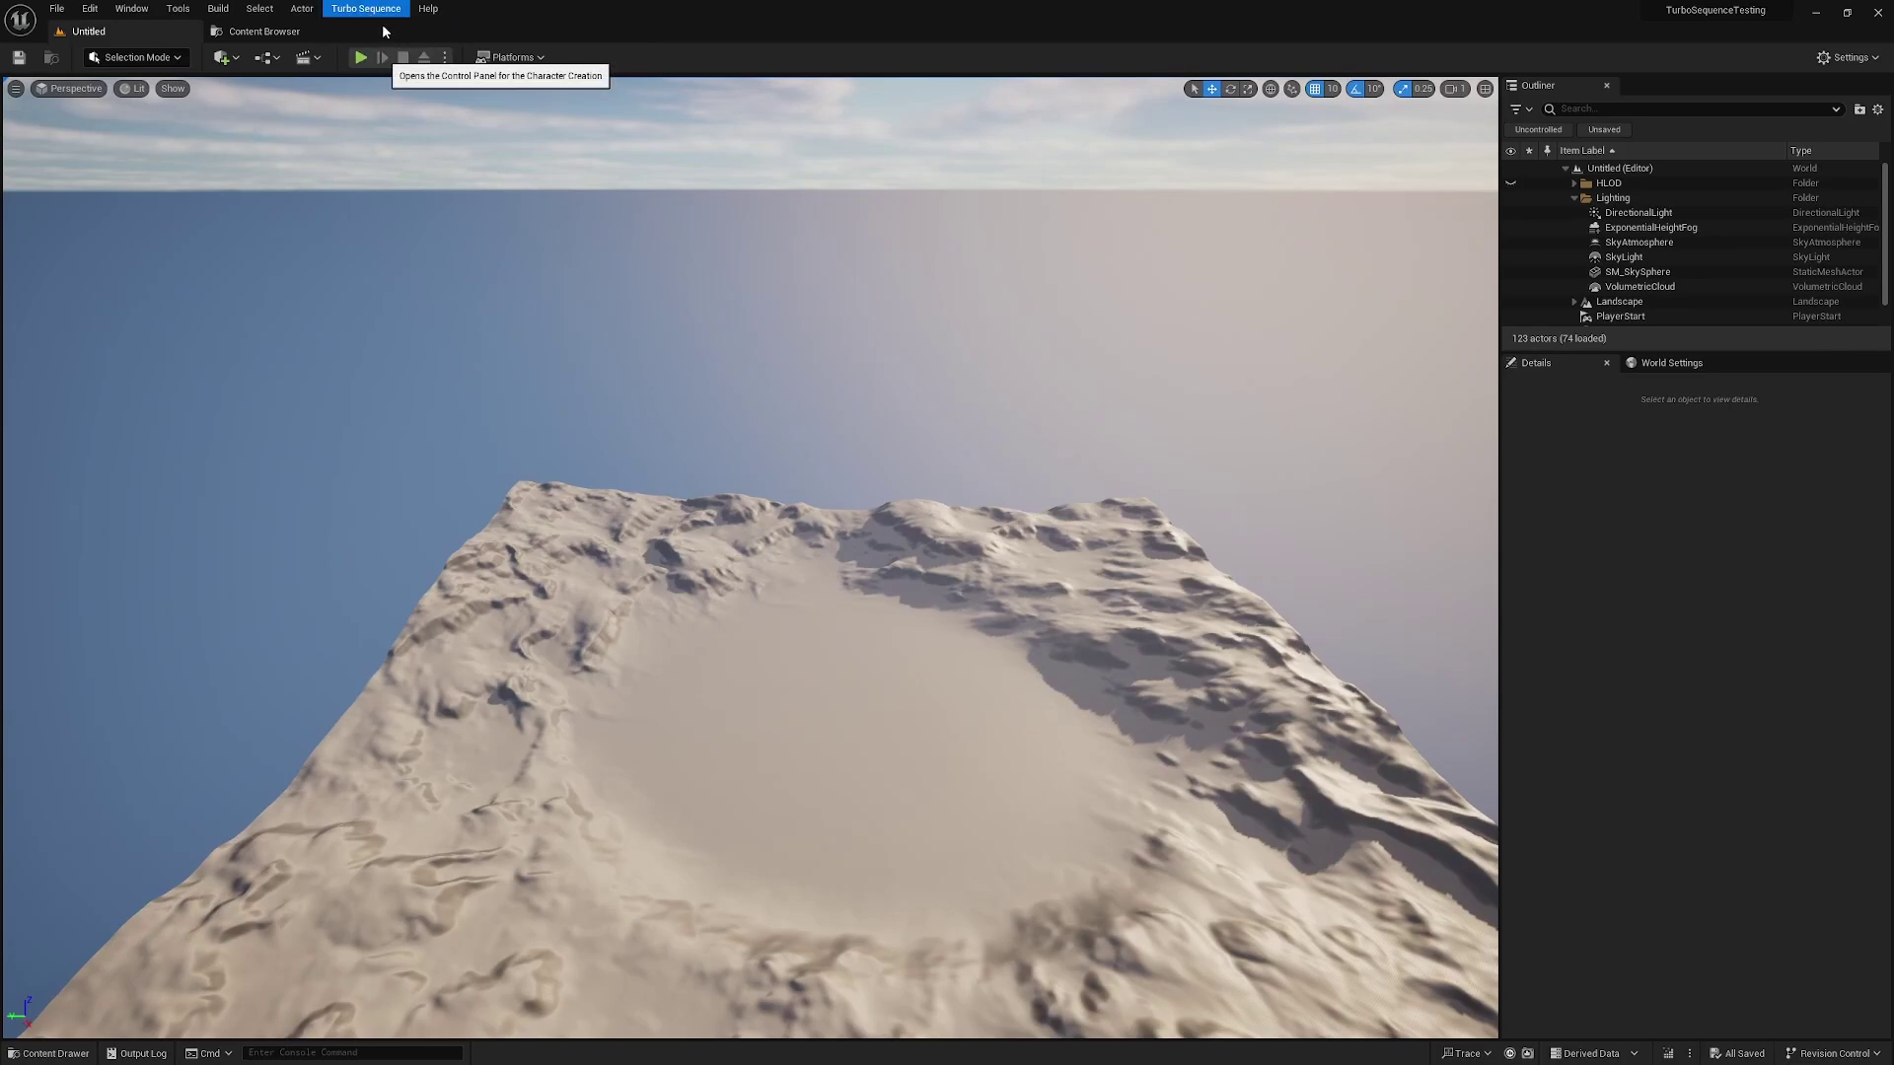
pyautogui.click(370, 30)
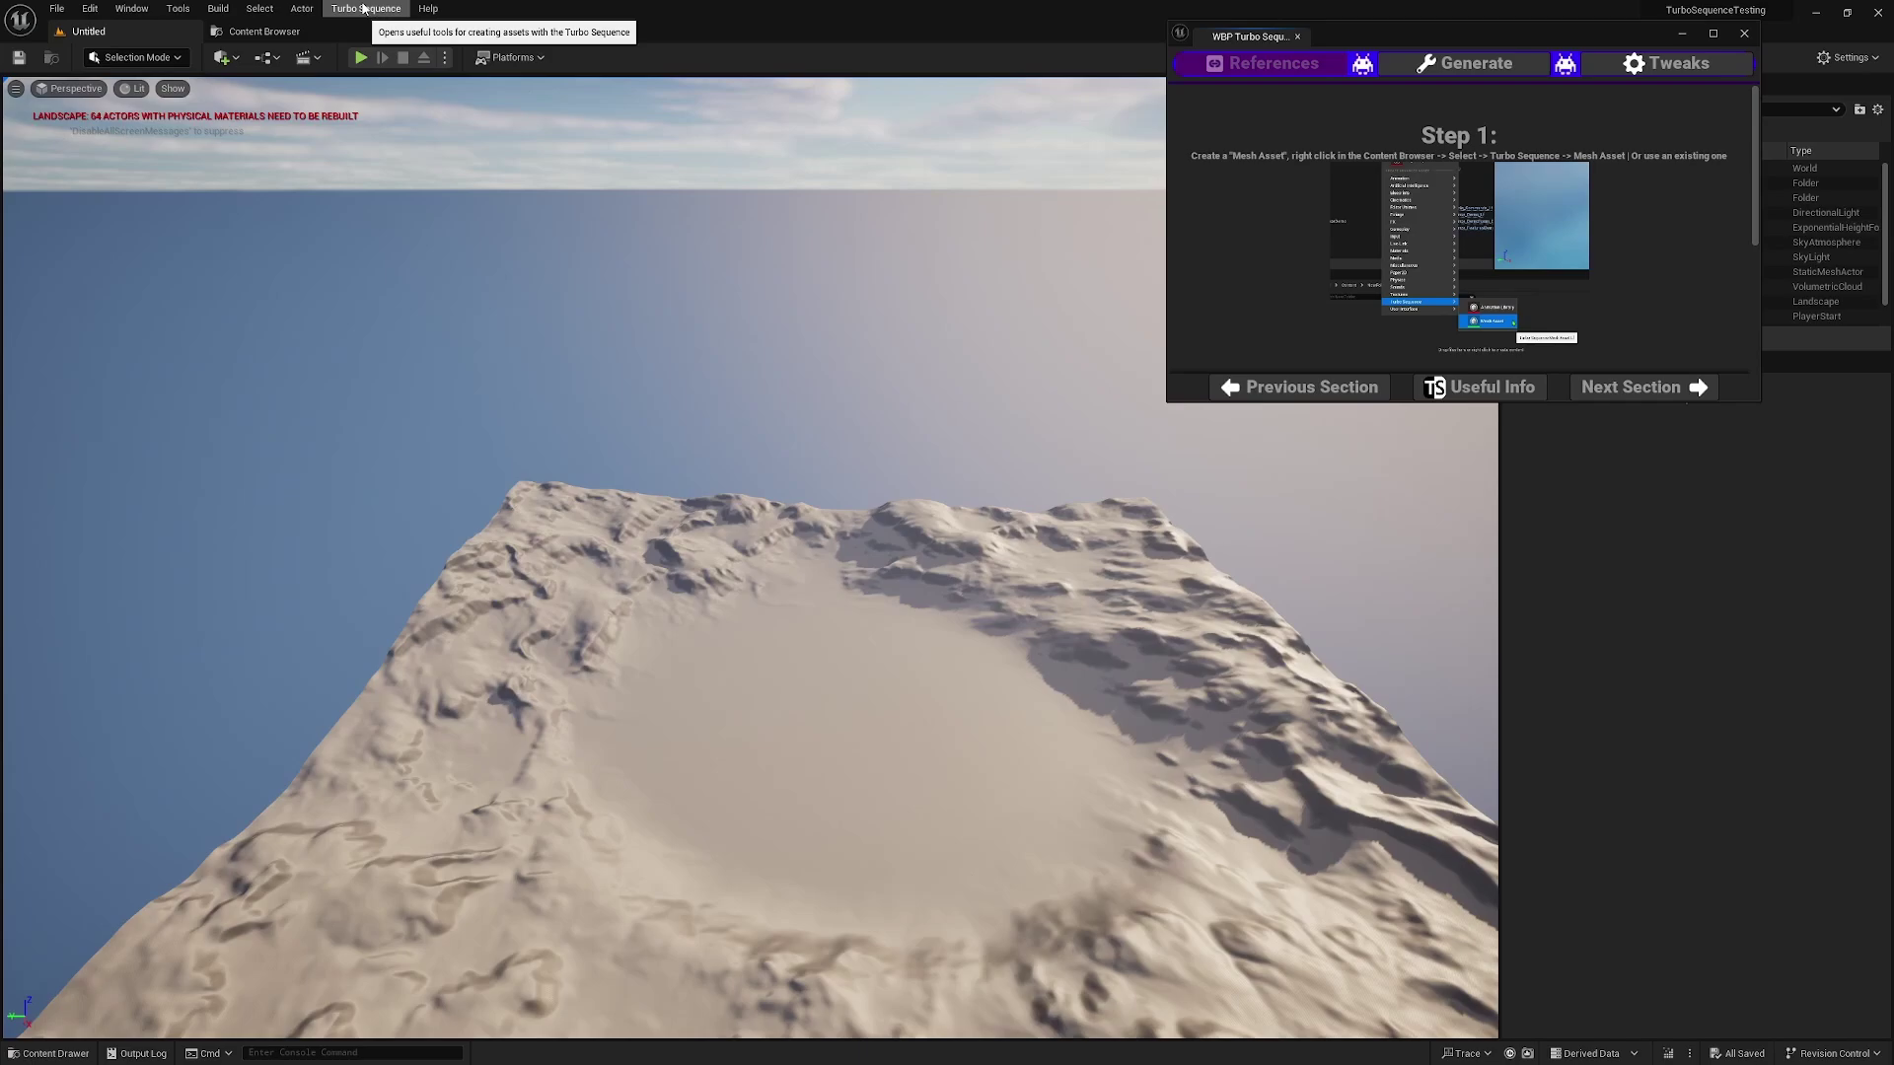
pyautogui.doubleClick(1400, 31)
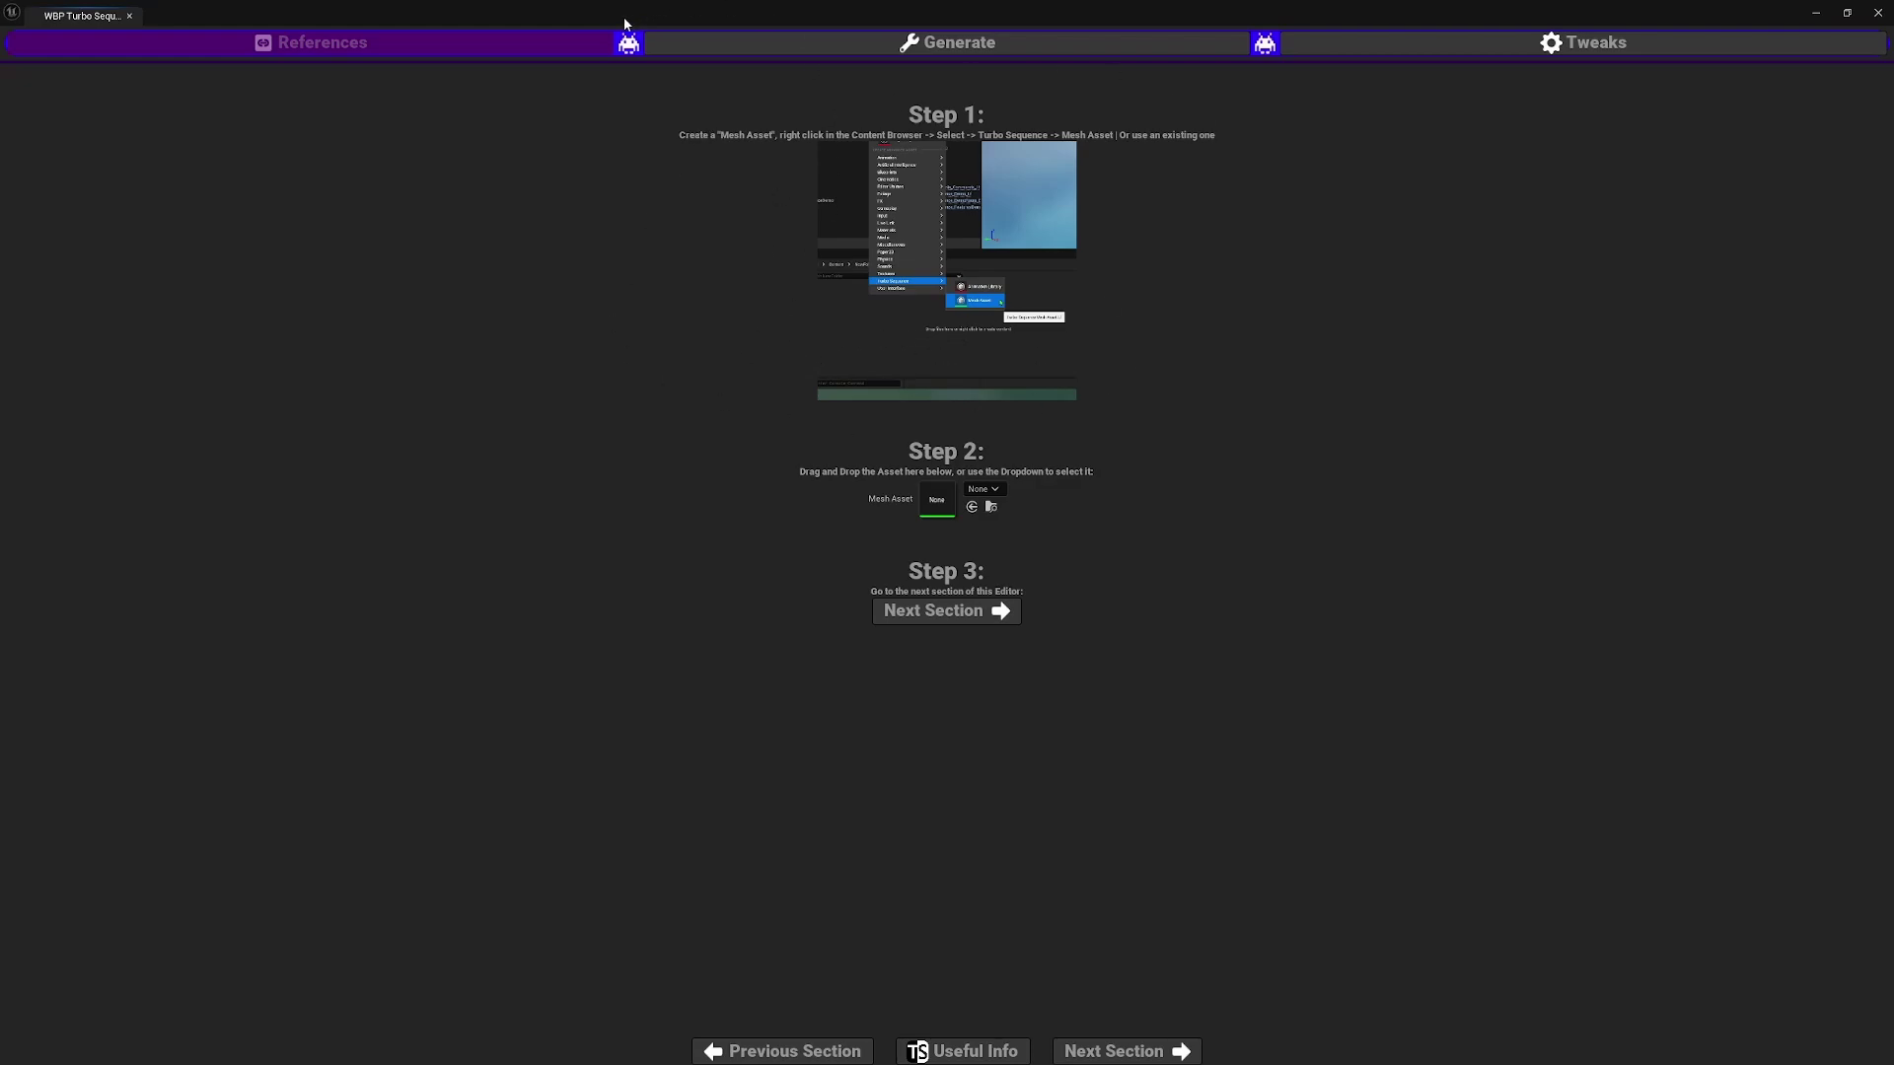
# - Start a new mesh asset from the control panel and create a folder named TurboSequence inside Characters/Mannequins for it
pyautogui.click(979, 491)
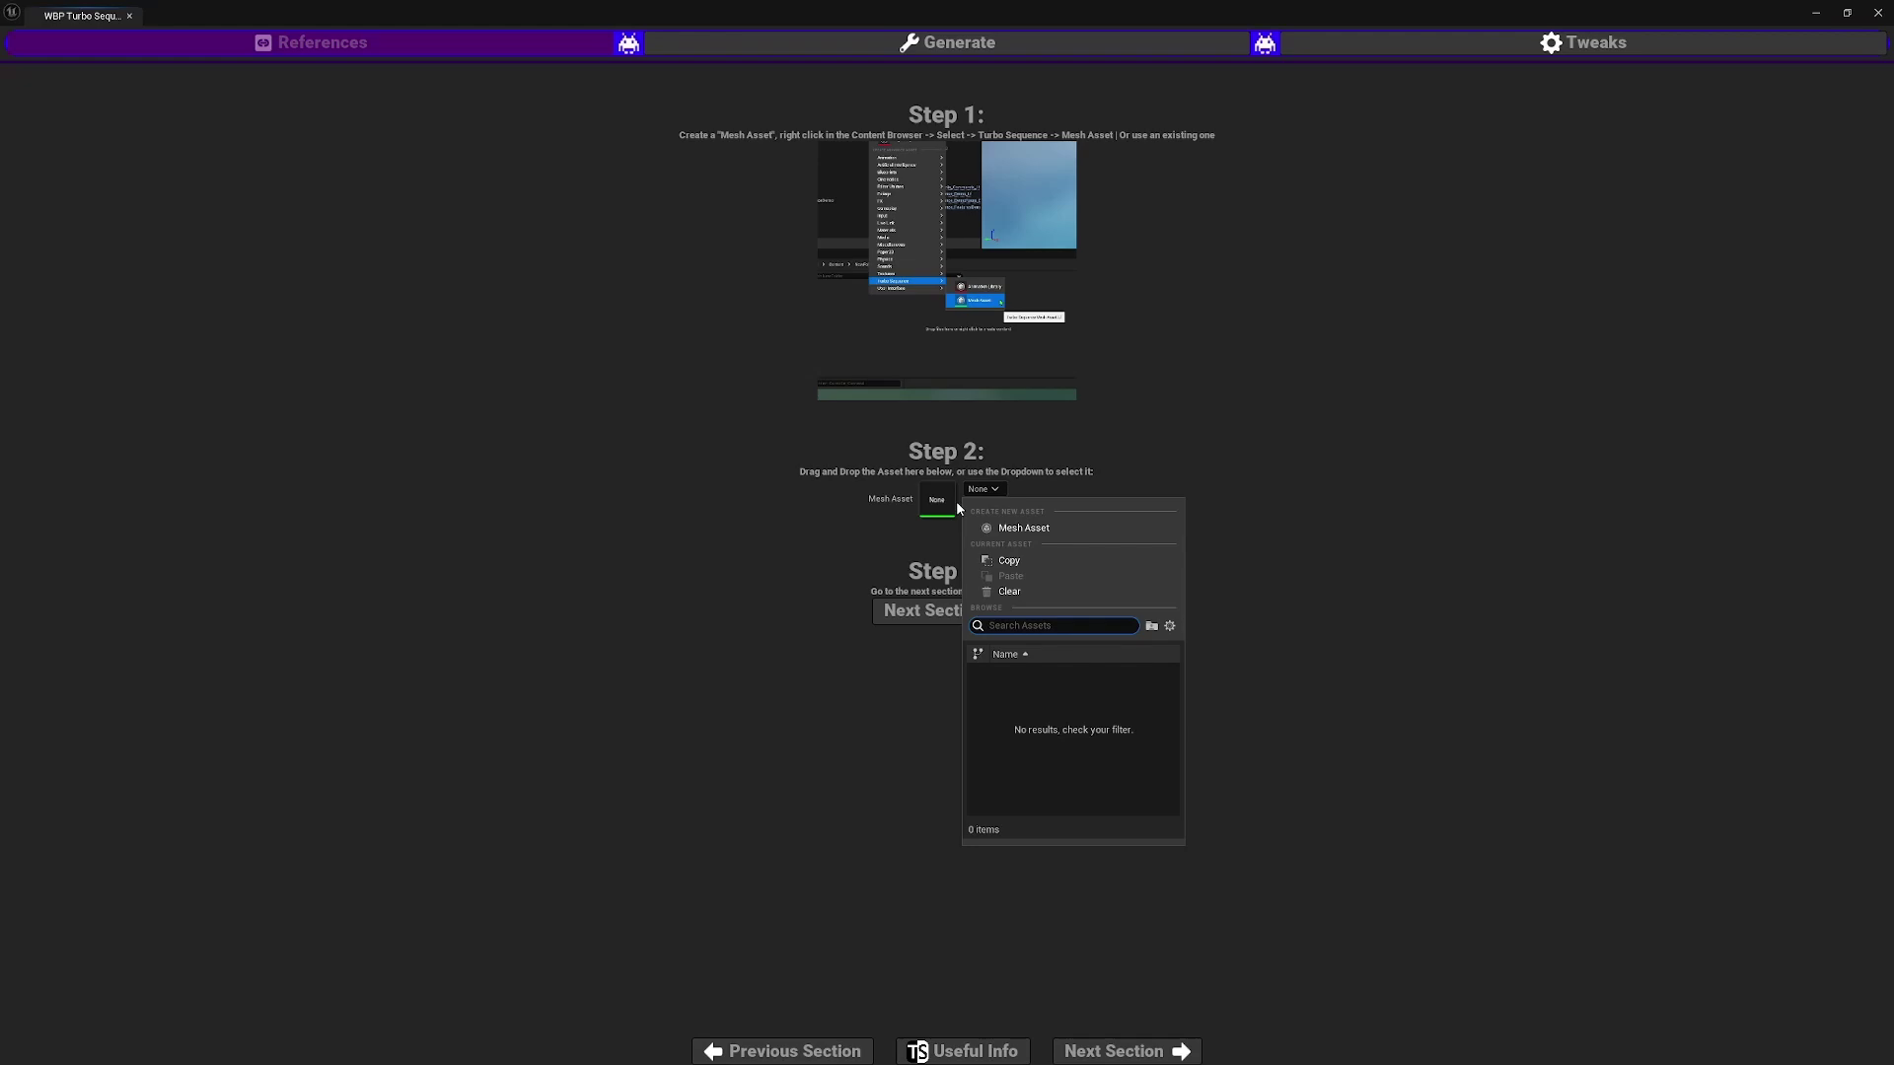
pyautogui.click(1044, 531)
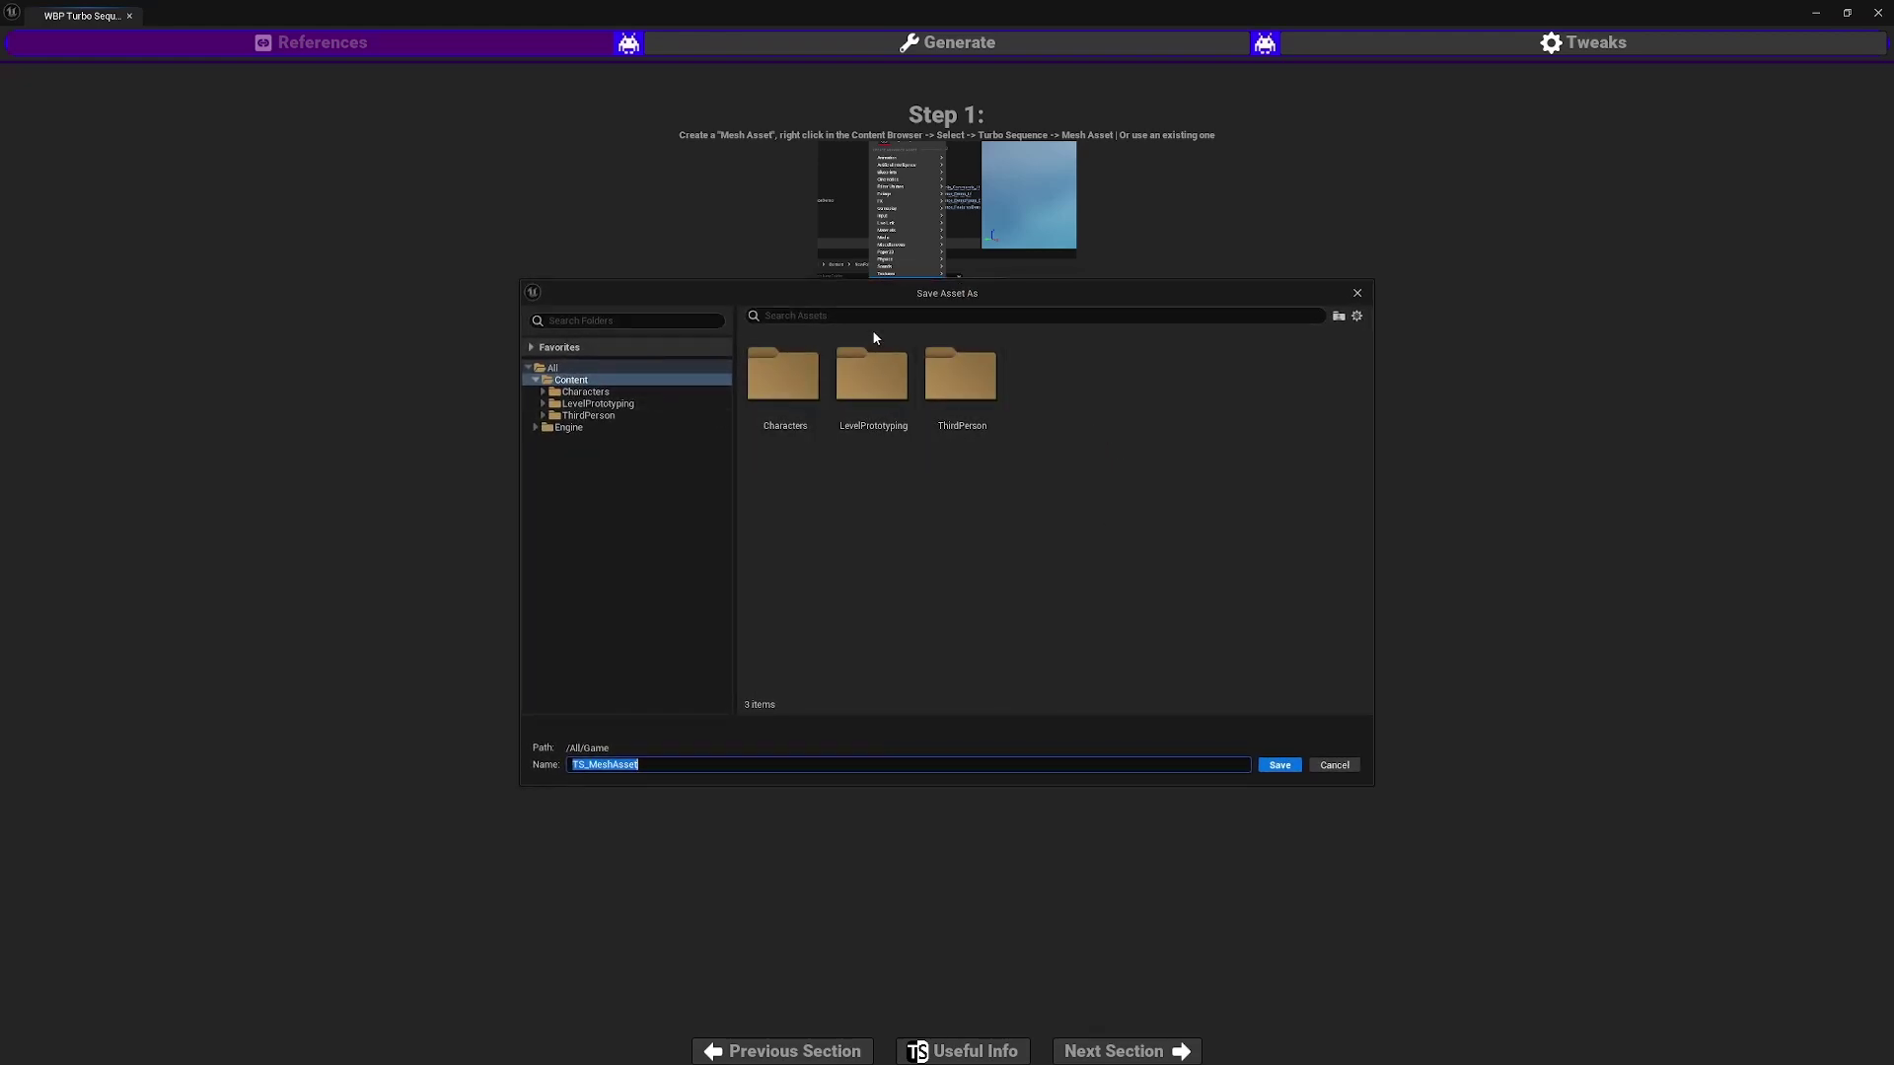
pyautogui.doubleClick(785, 390)
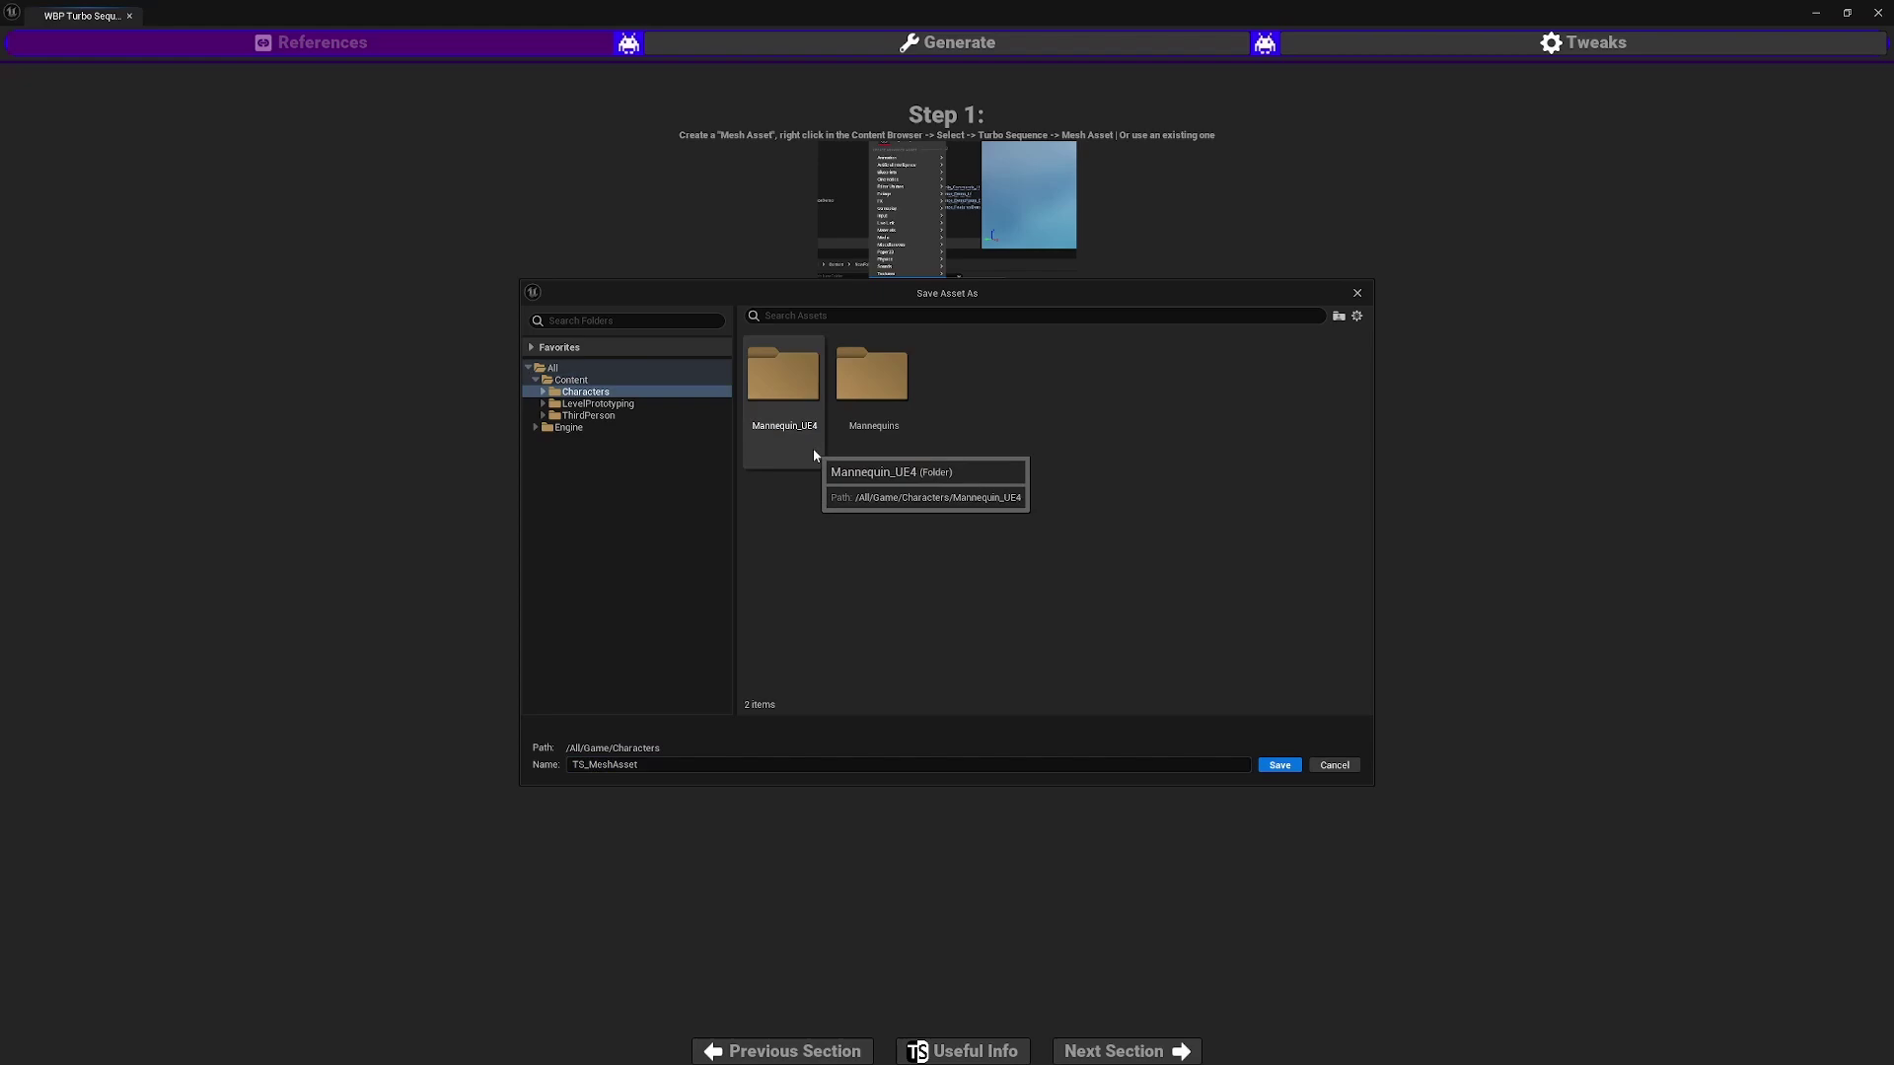
pyautogui.doubleClick(870, 389)
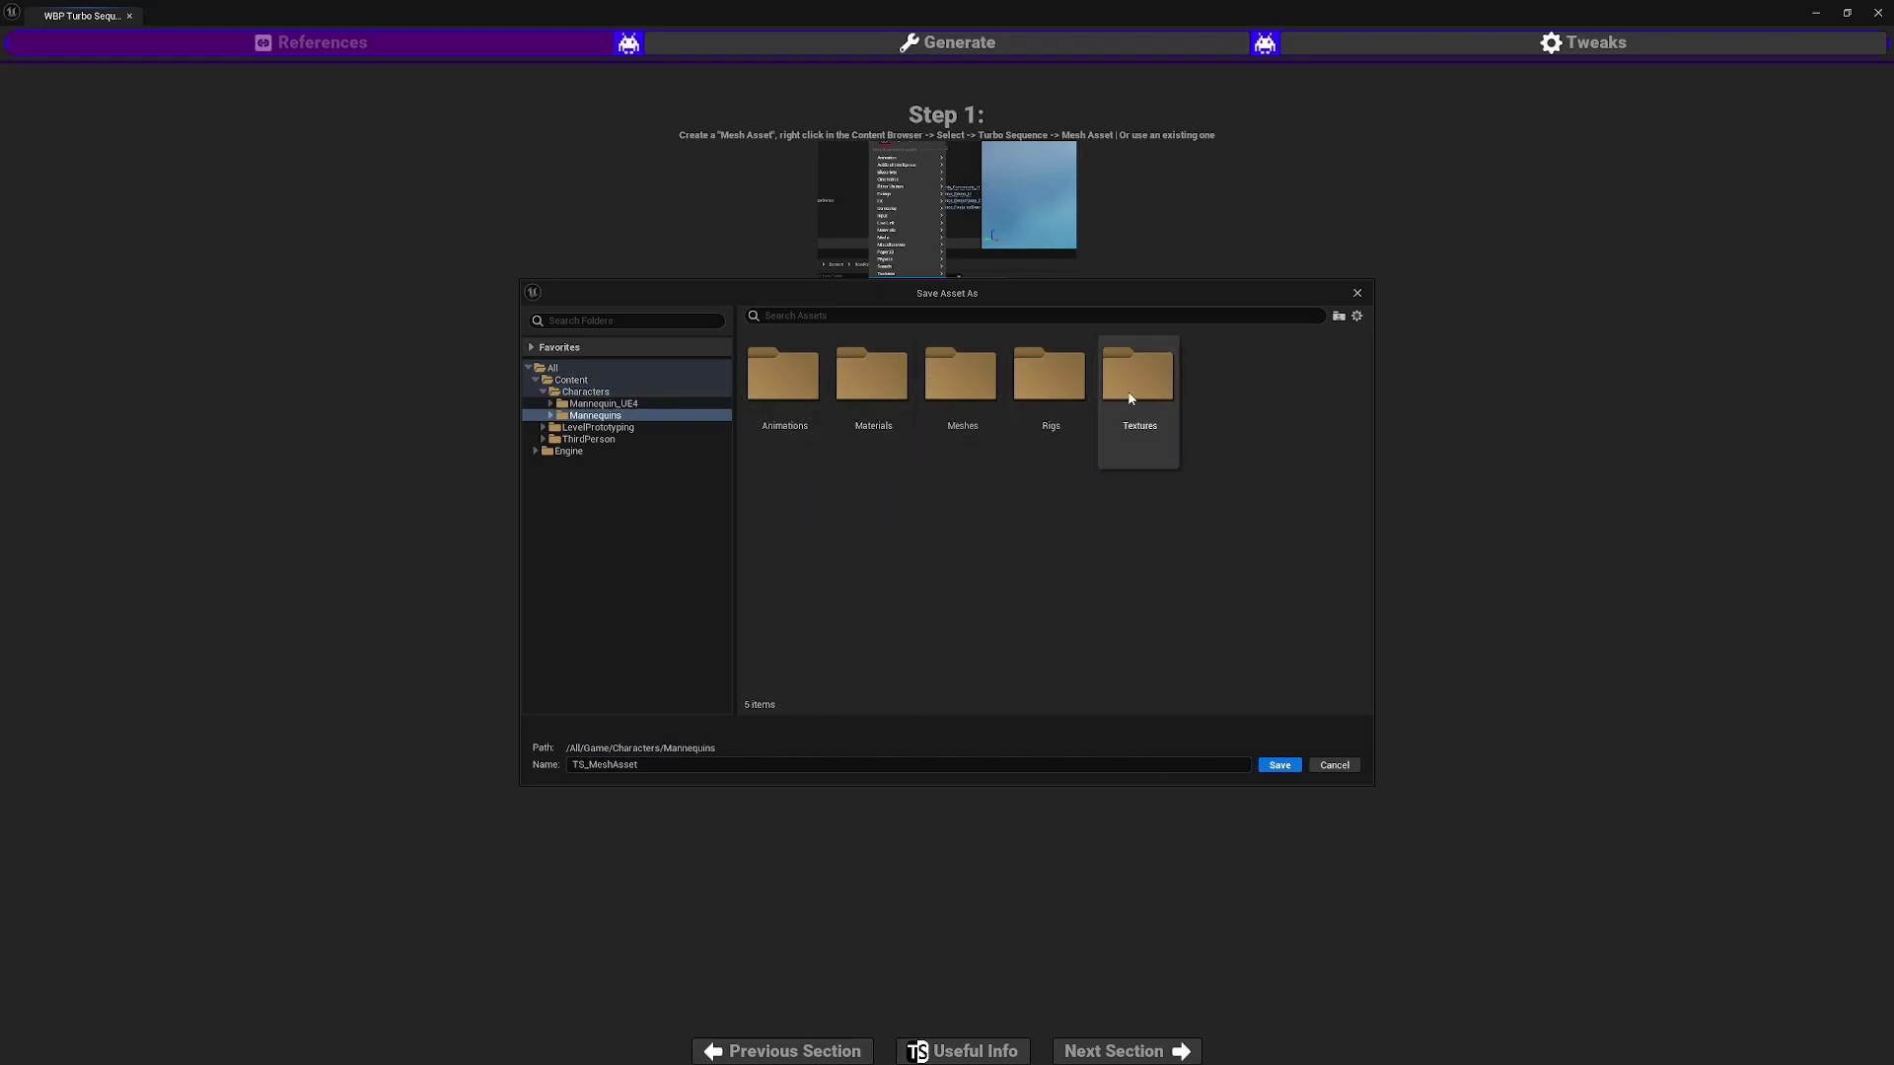
pyautogui.rightClick(1241, 400)
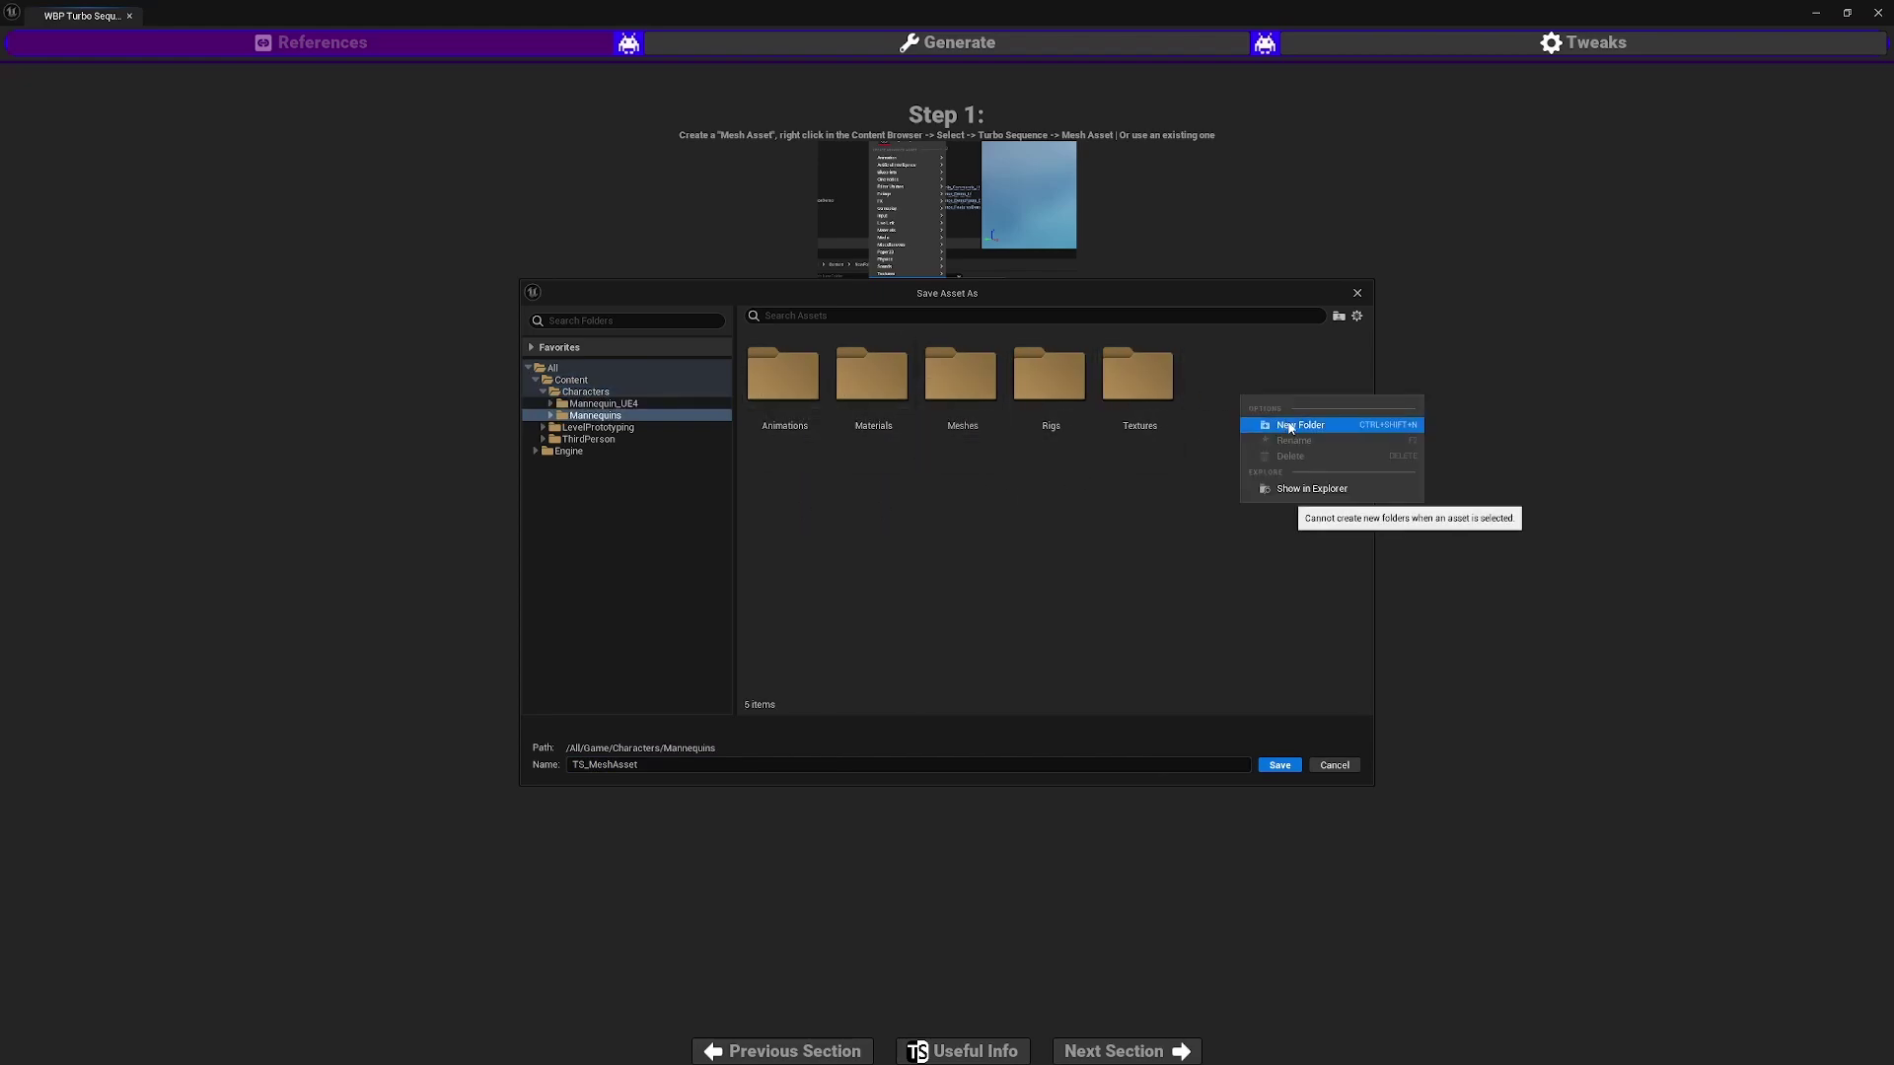
pyautogui.click(1290, 425)
pyautogui.write('Turb')
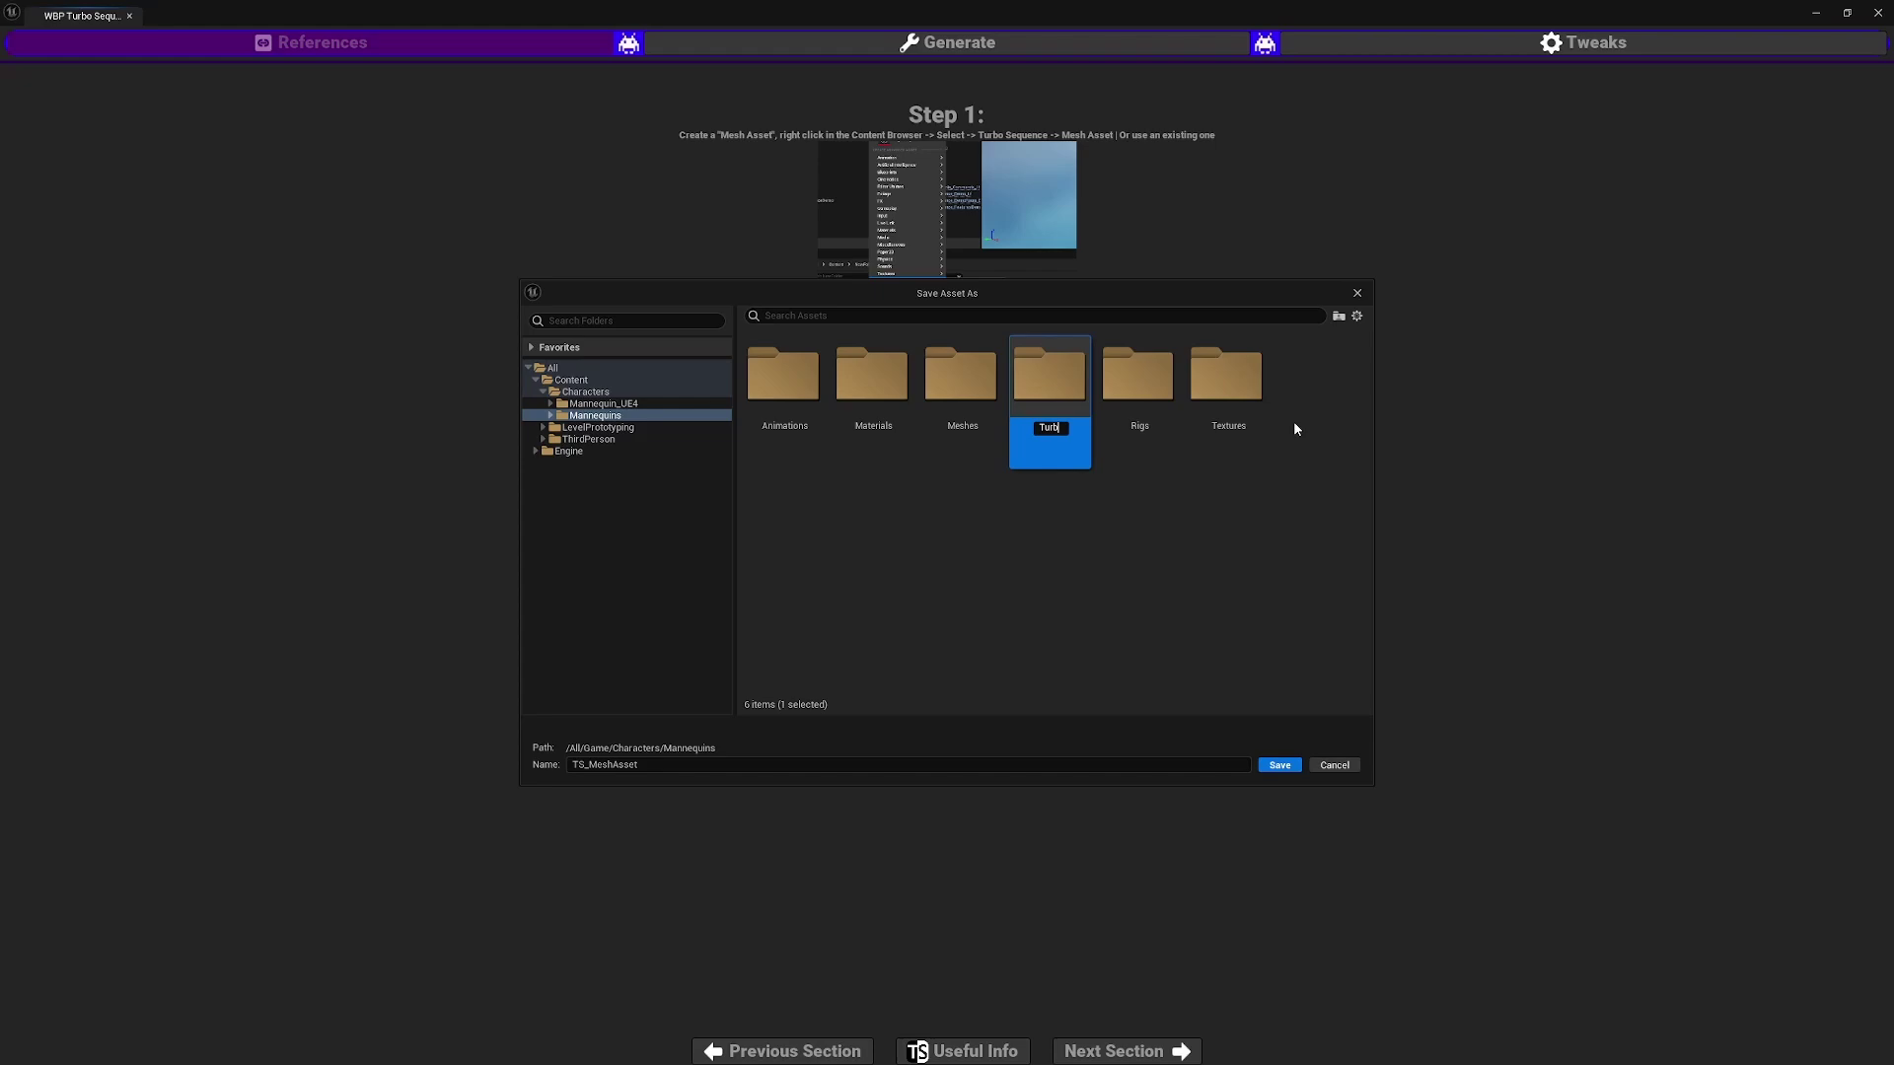
pyautogui.write('oSequence')
pyautogui.press('Return')
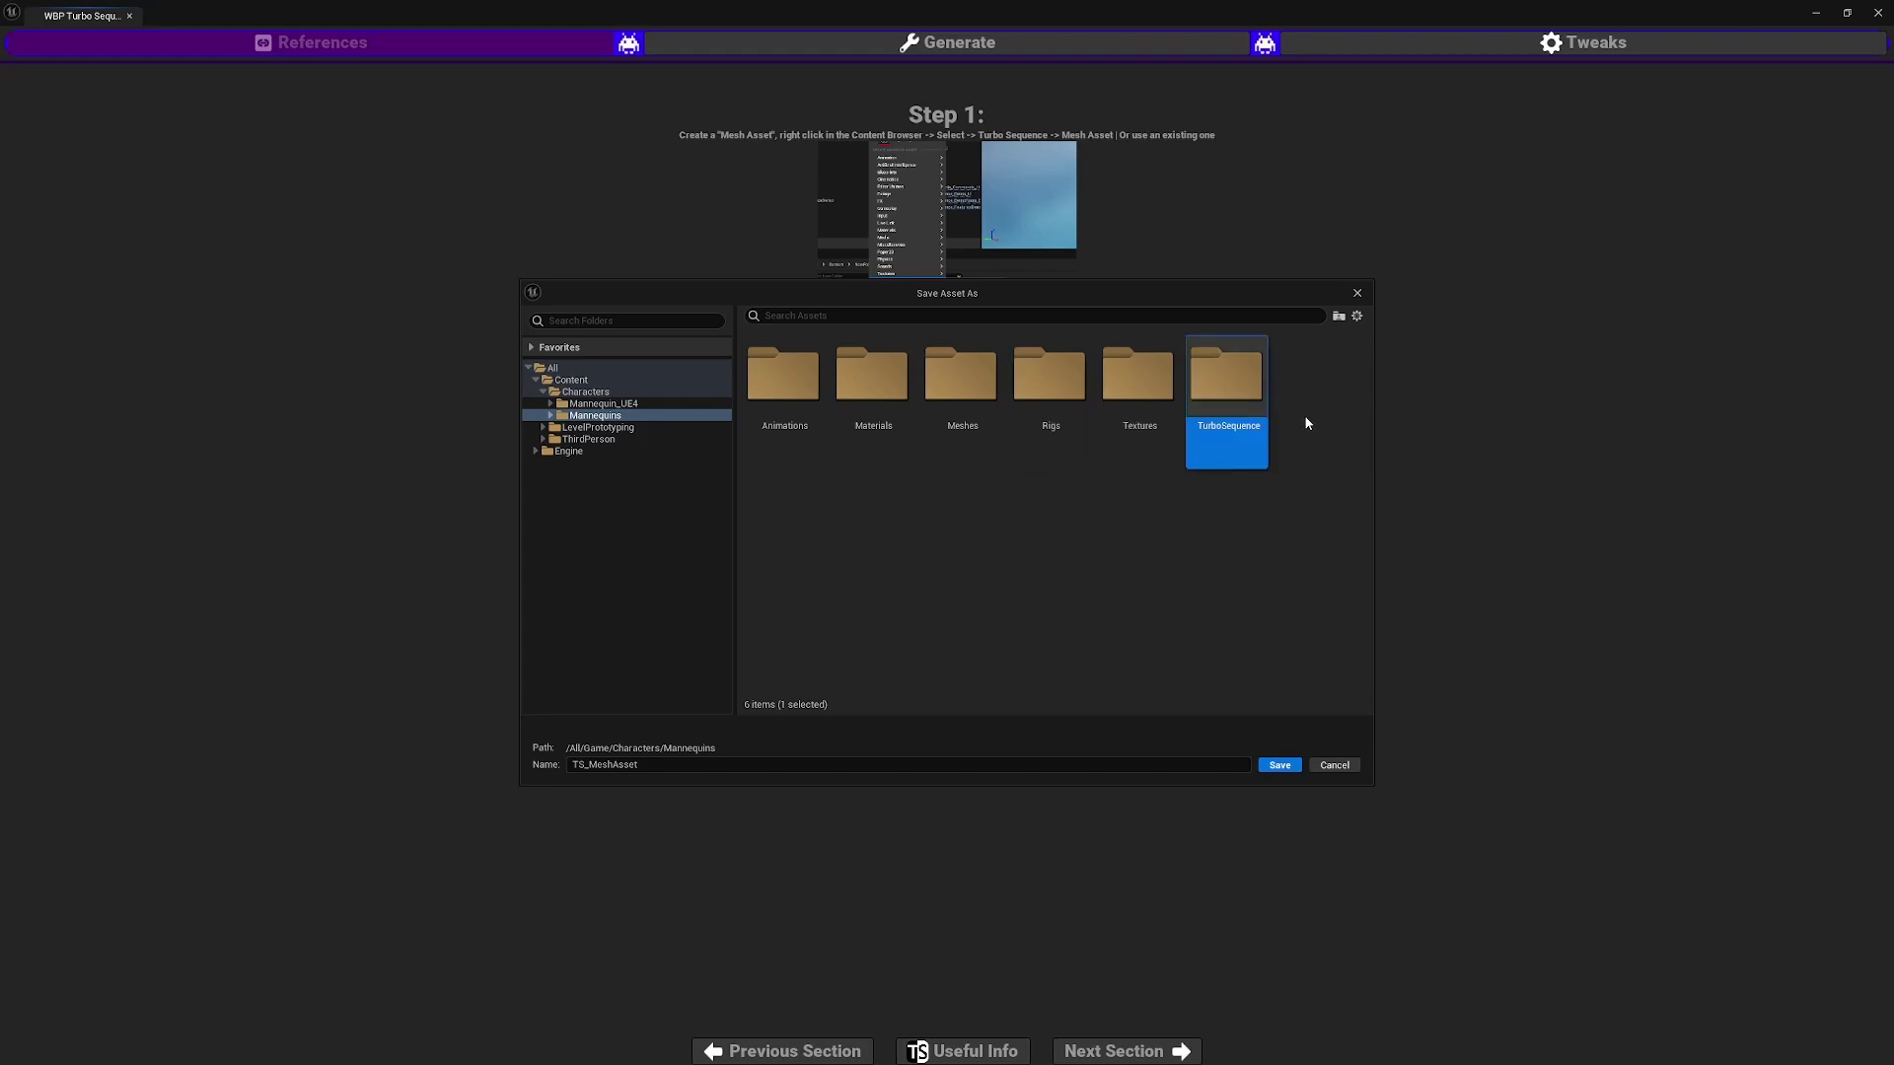
# - Save the new mesh asset as TS_Manny inside the TurboSequence folder
pyautogui.doubleClick(1245, 388)
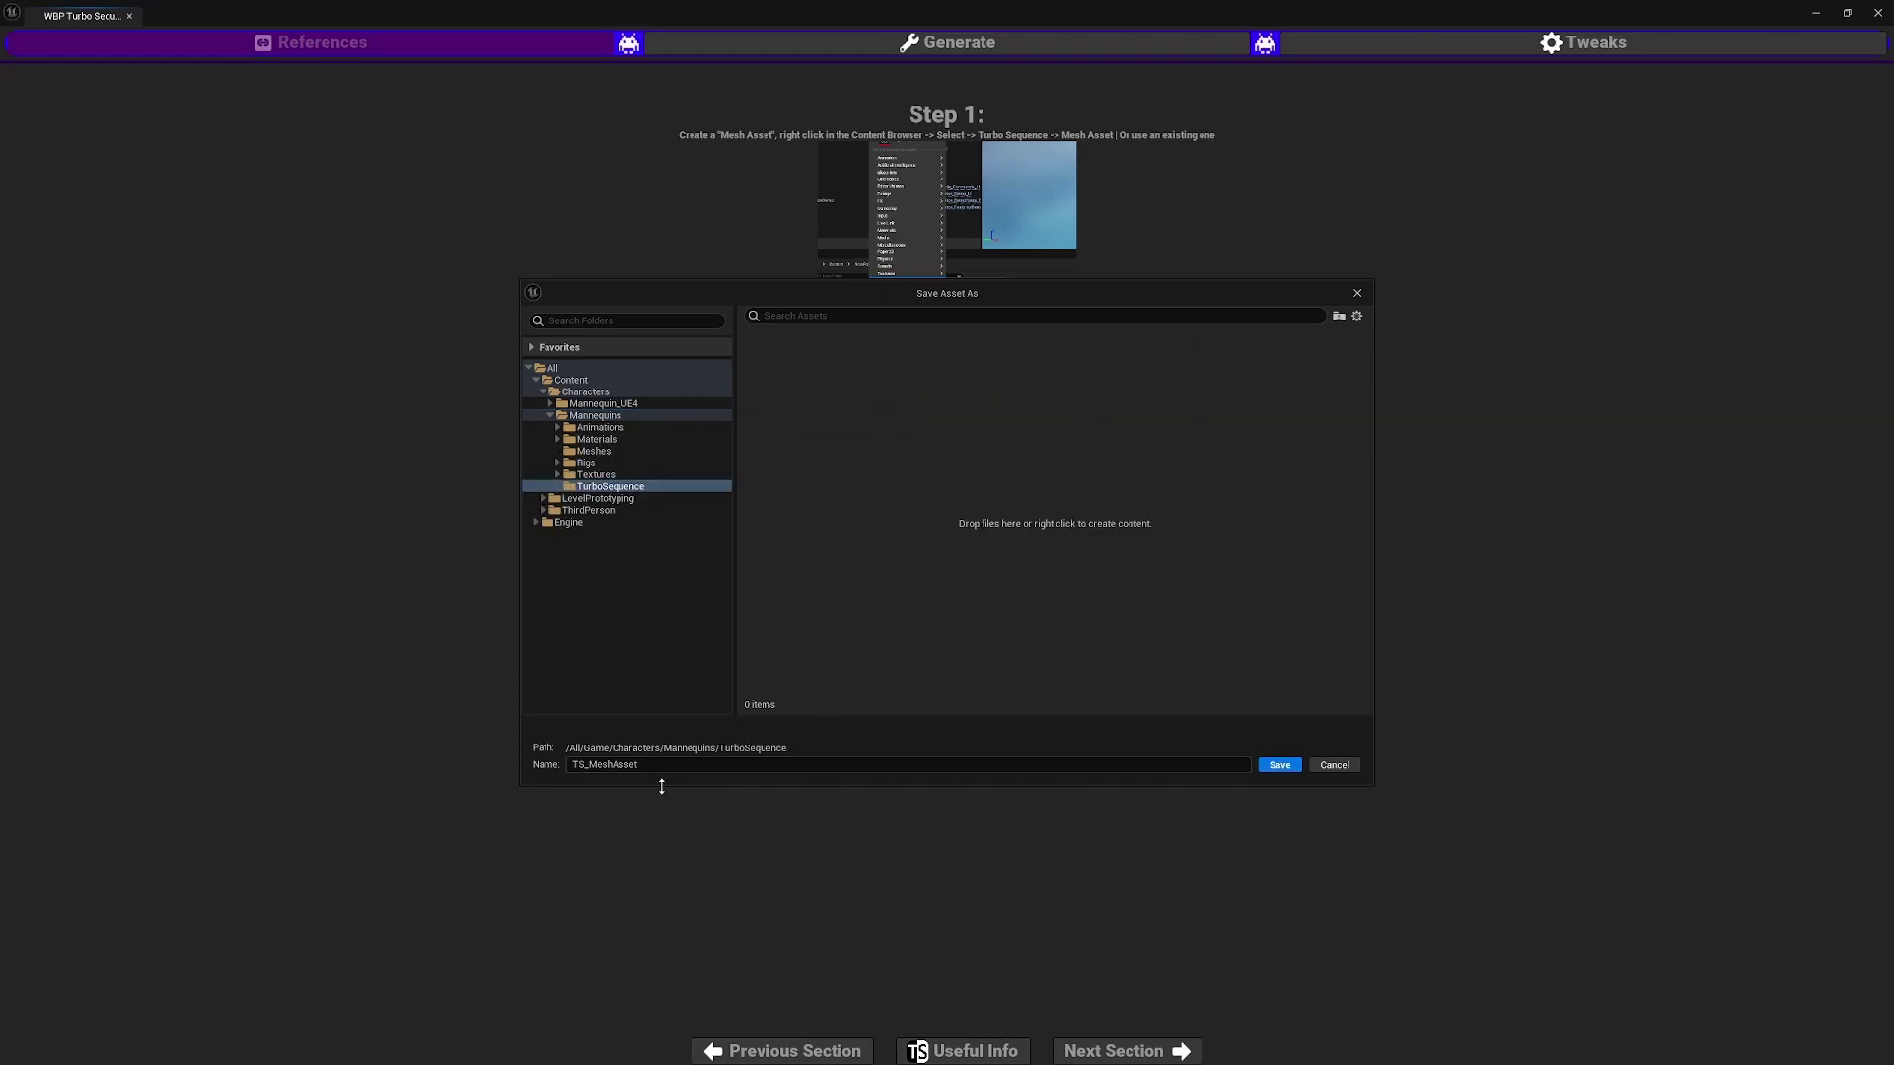
pyautogui.click(592, 766)
pyautogui.moveTo(592, 768); pyautogui.dragTo(714, 768)
pyautogui.write('Manny')
pyautogui.click(1279, 766)
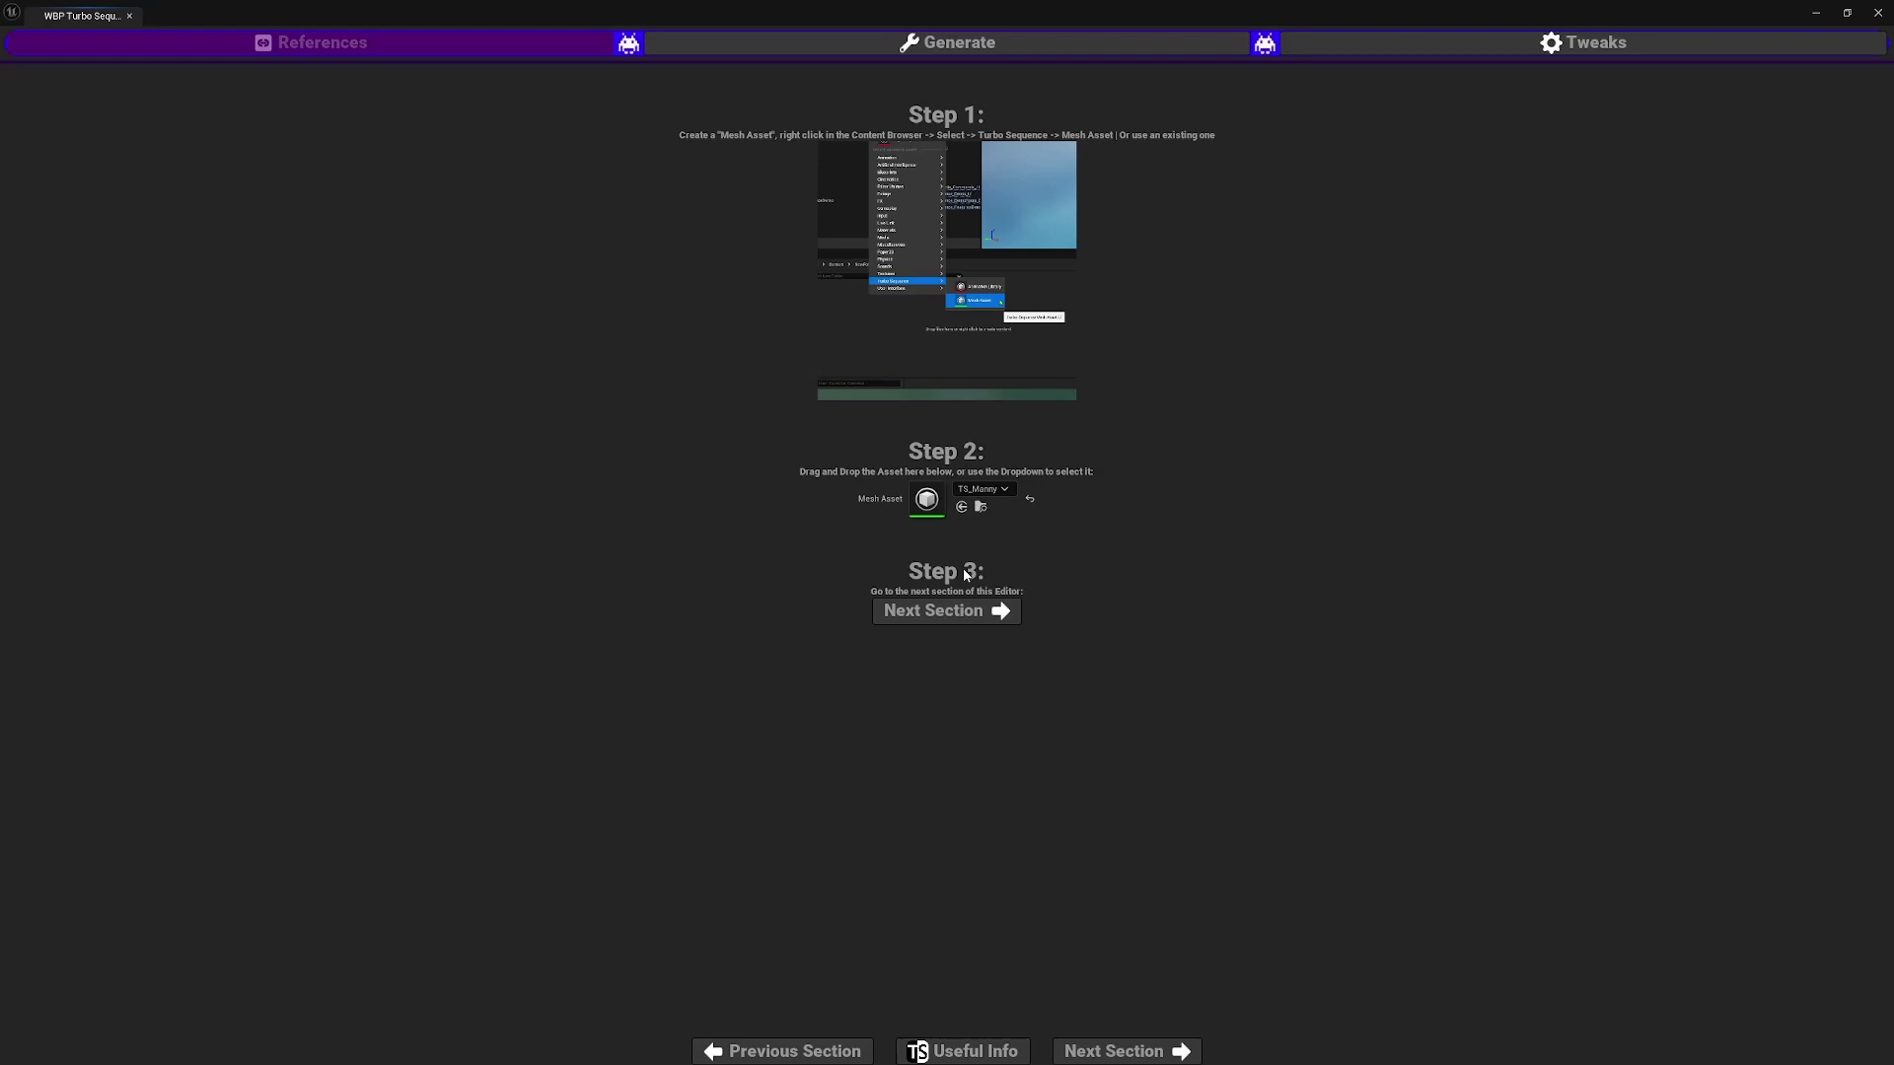
# - Advance to the Generate section and assign SKM_Manny as the LOD zero skeletal mesh
pyautogui.click(947, 613)
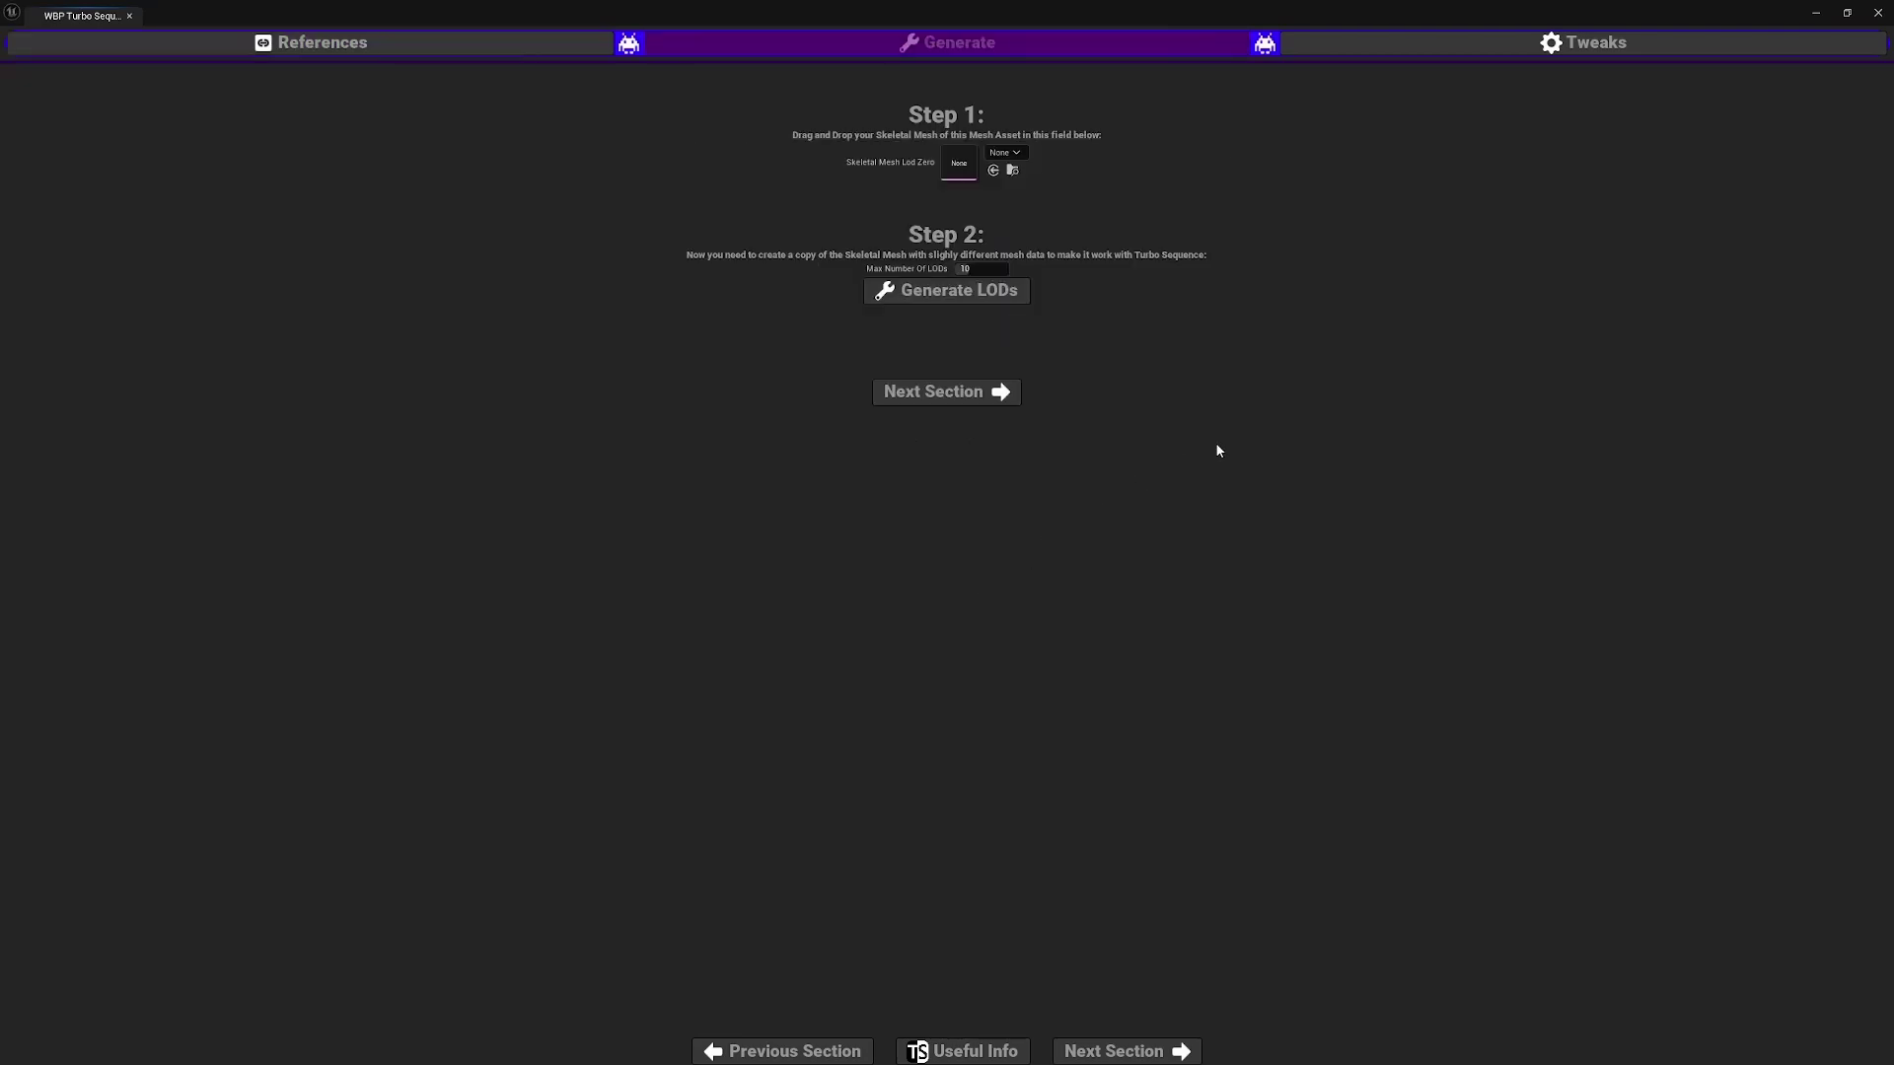
pyautogui.click(1016, 153)
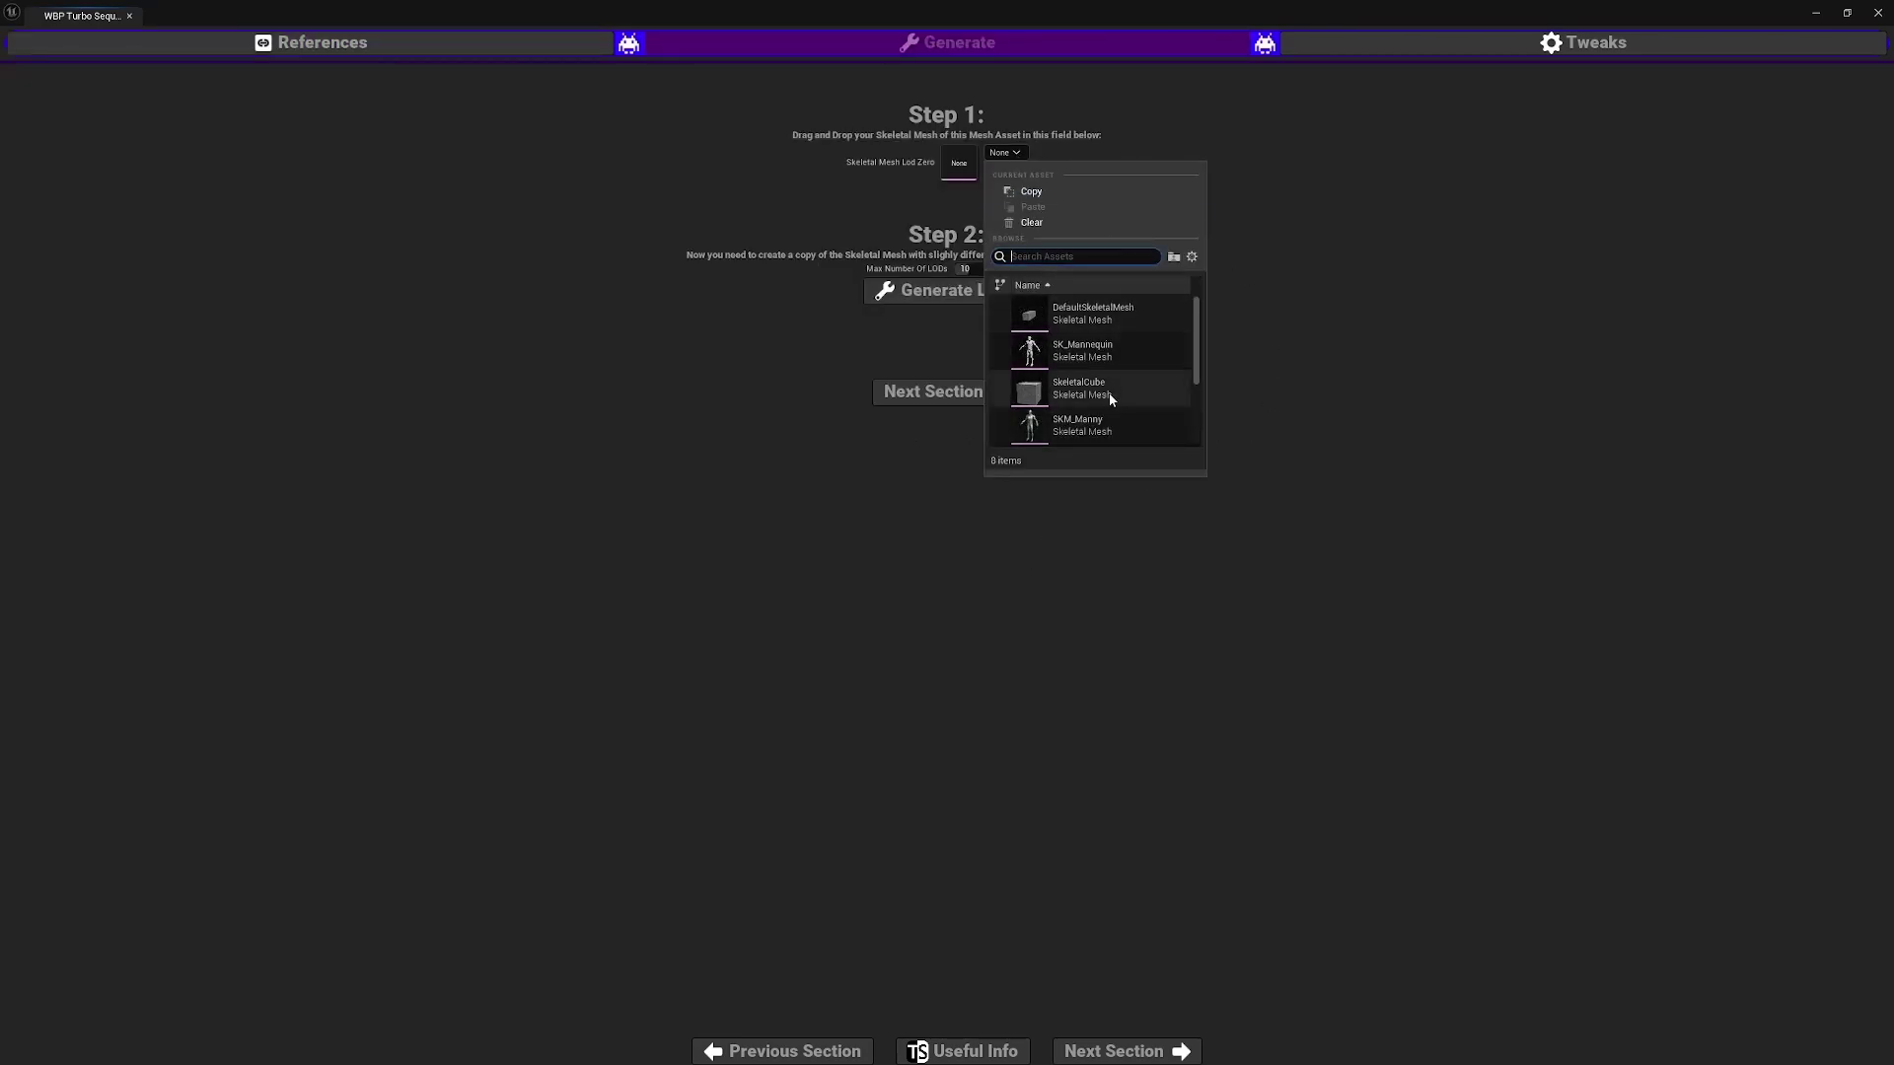
pyautogui.moveTo(1005, 419)
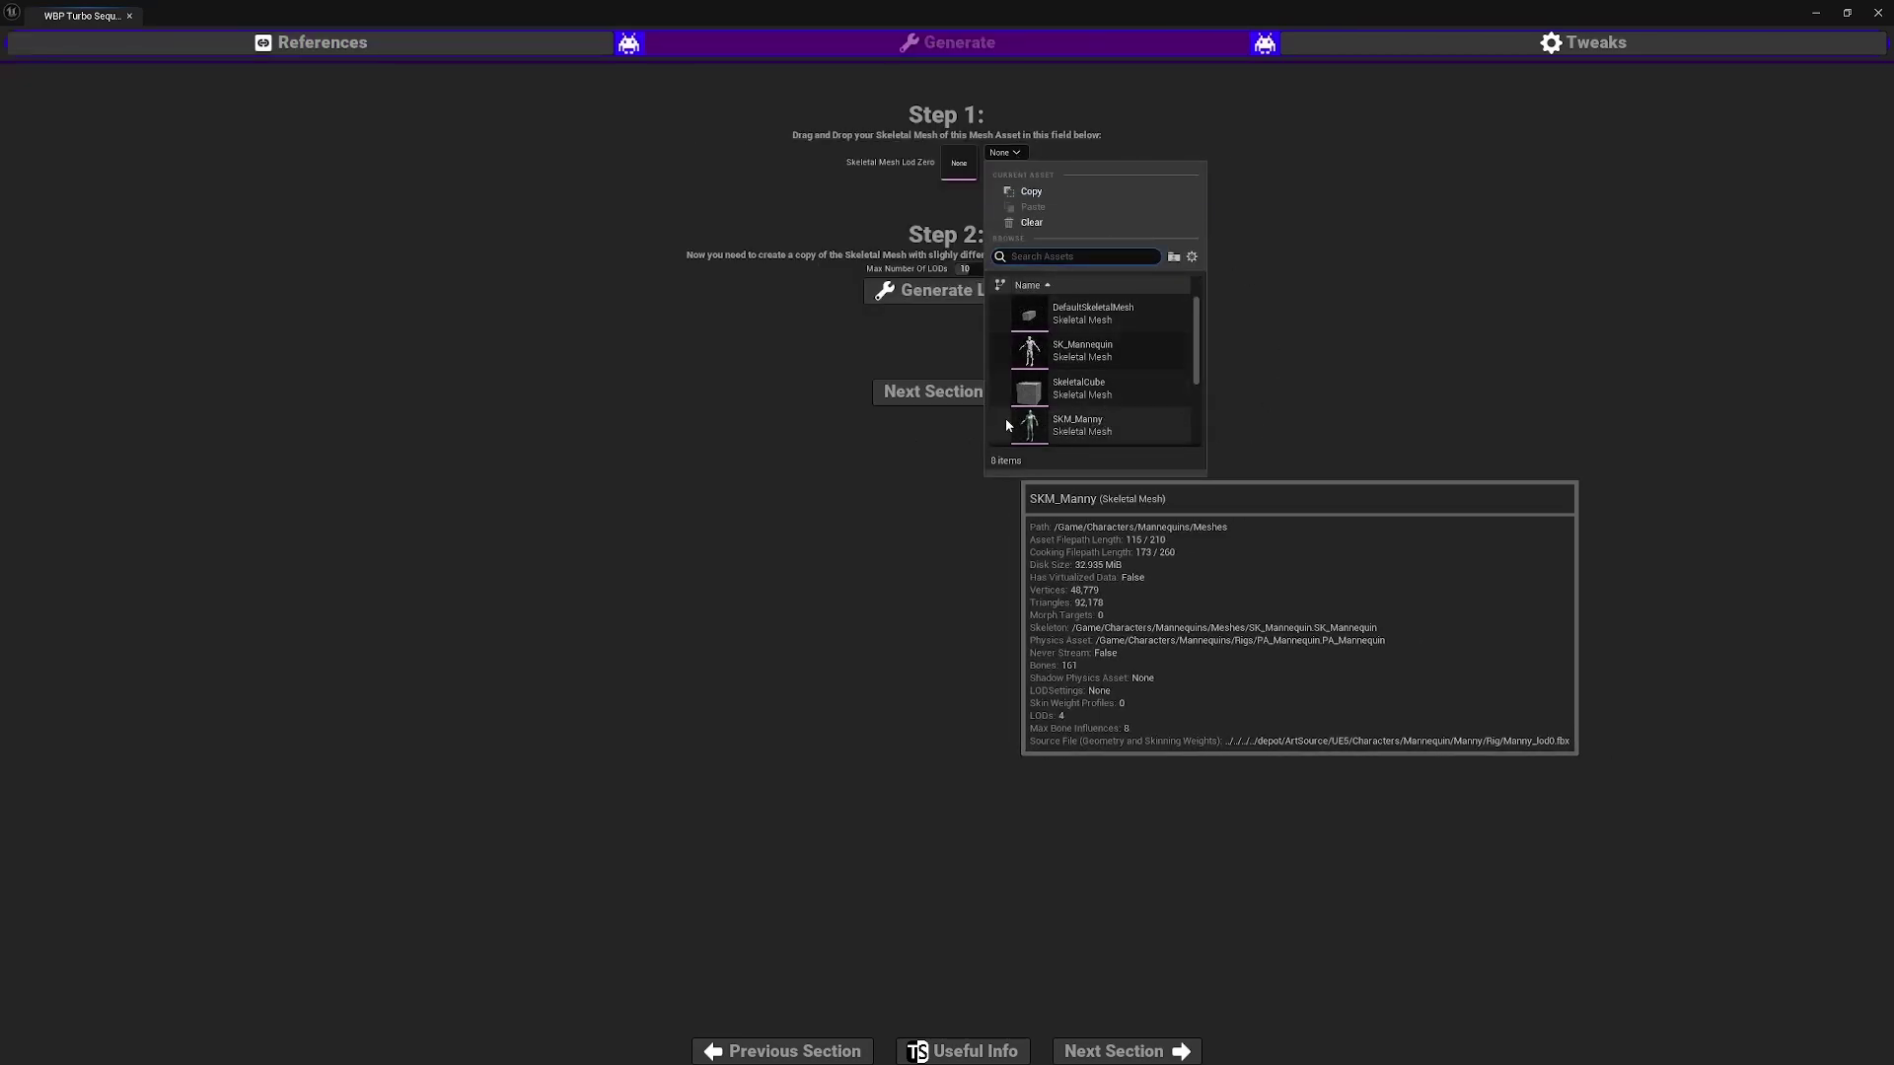
pyautogui.click(1067, 424)
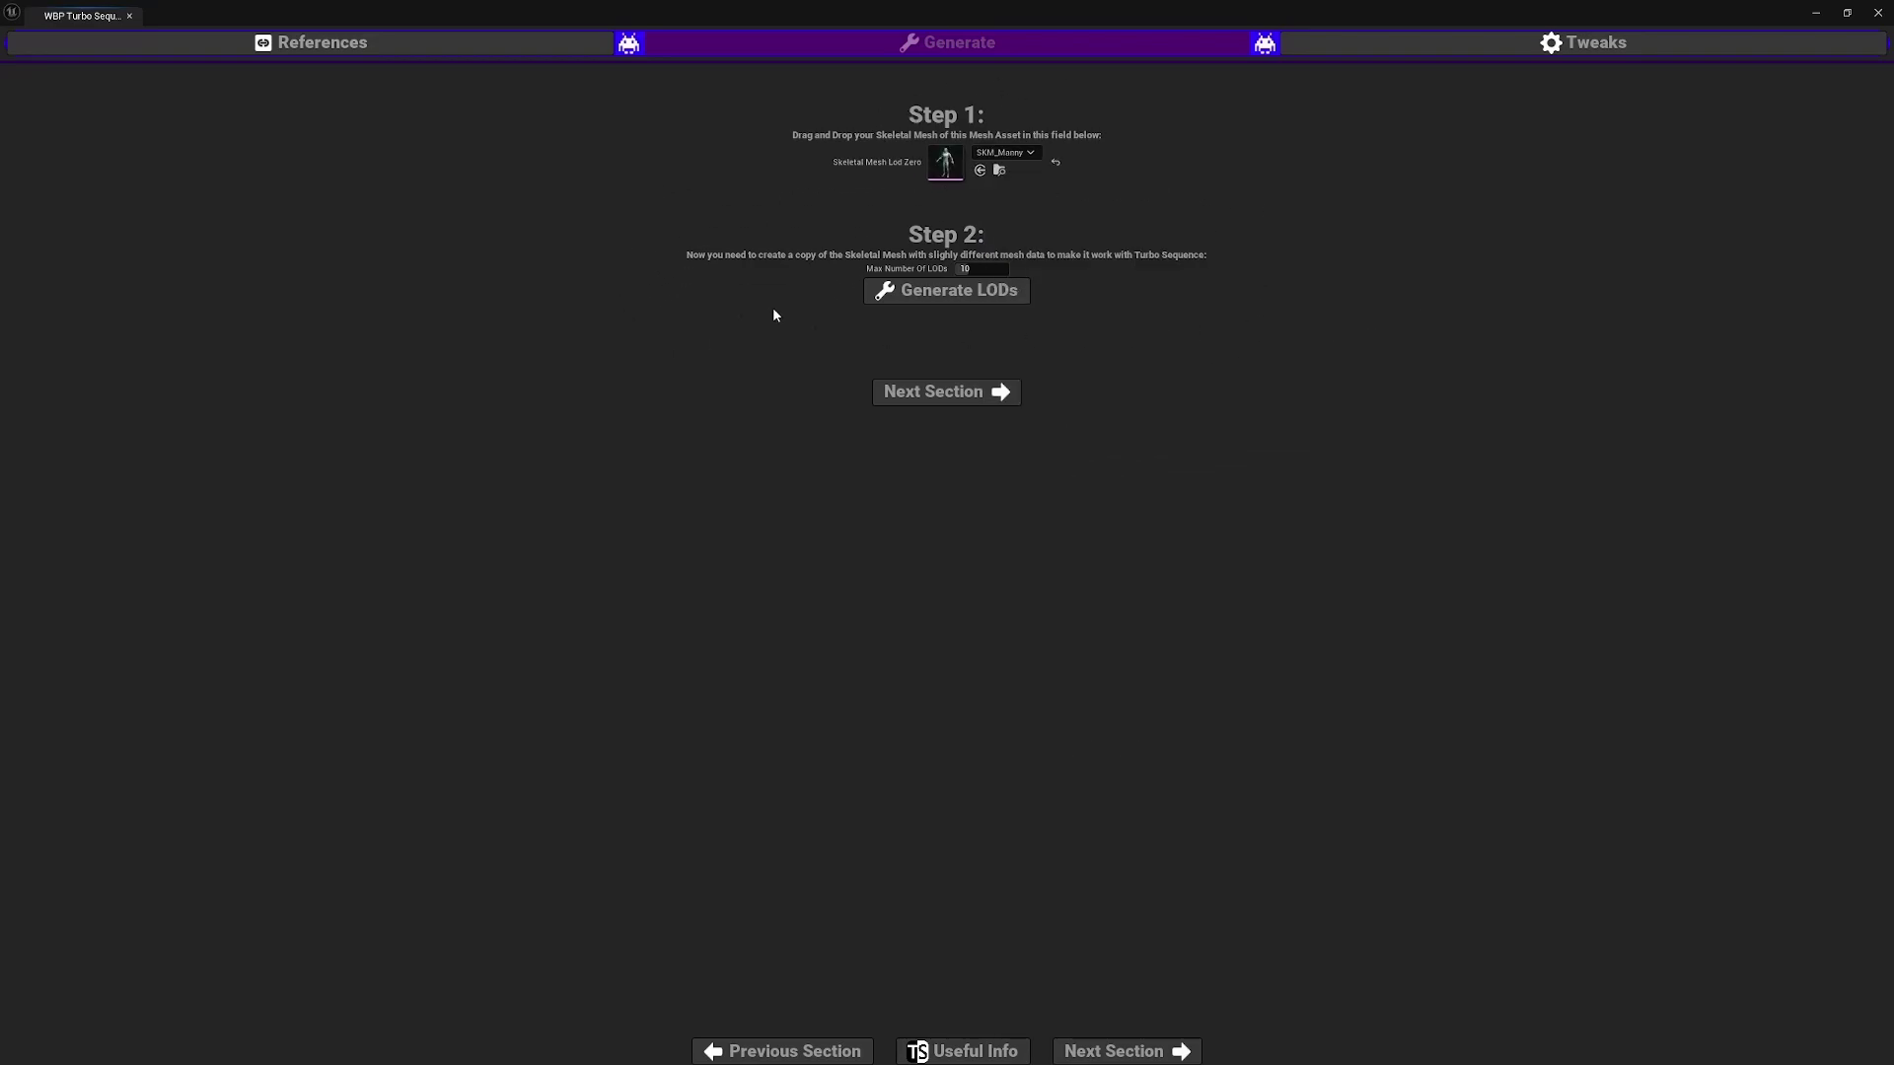
# - Generate the LODs of SKM_Manny into the Characters/Mannequins/TurboSequence folder
pyautogui.click(945, 299)
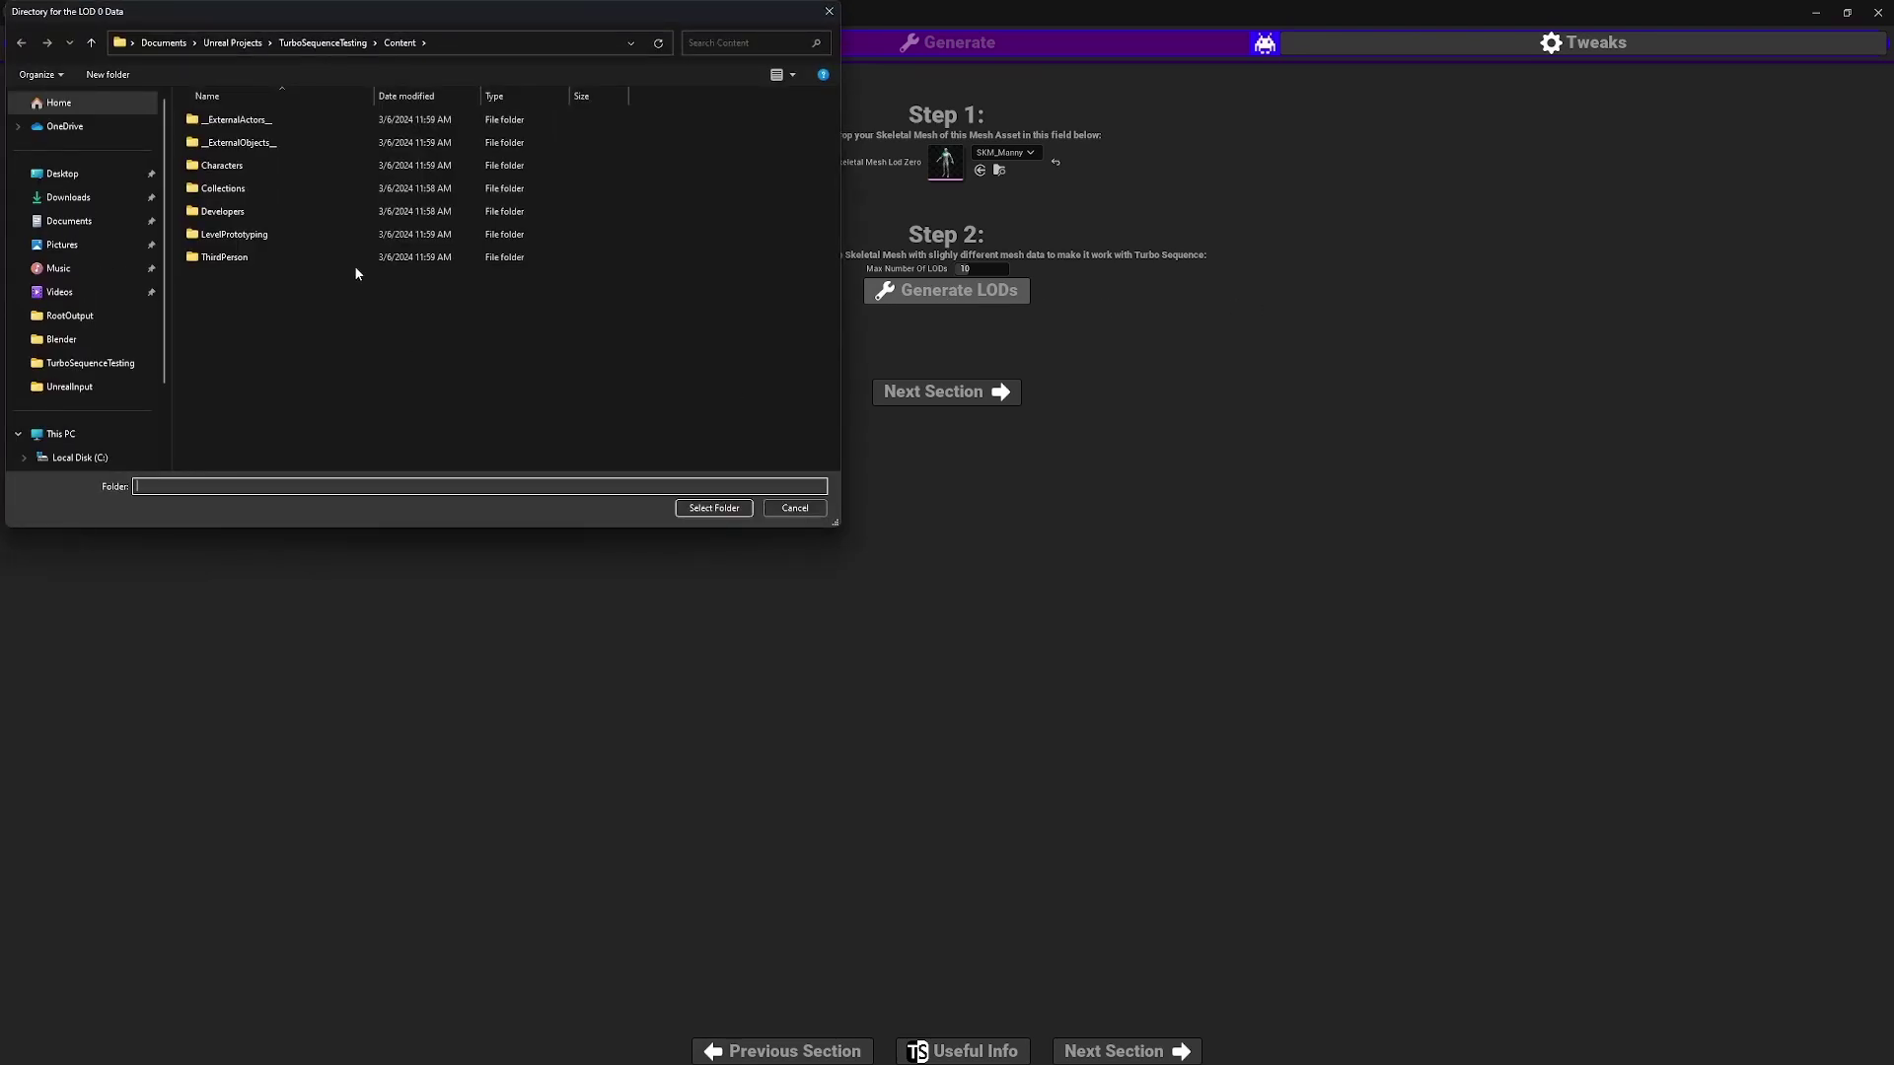
pyautogui.doubleClick(234, 165)
pyautogui.doubleClick(253, 145)
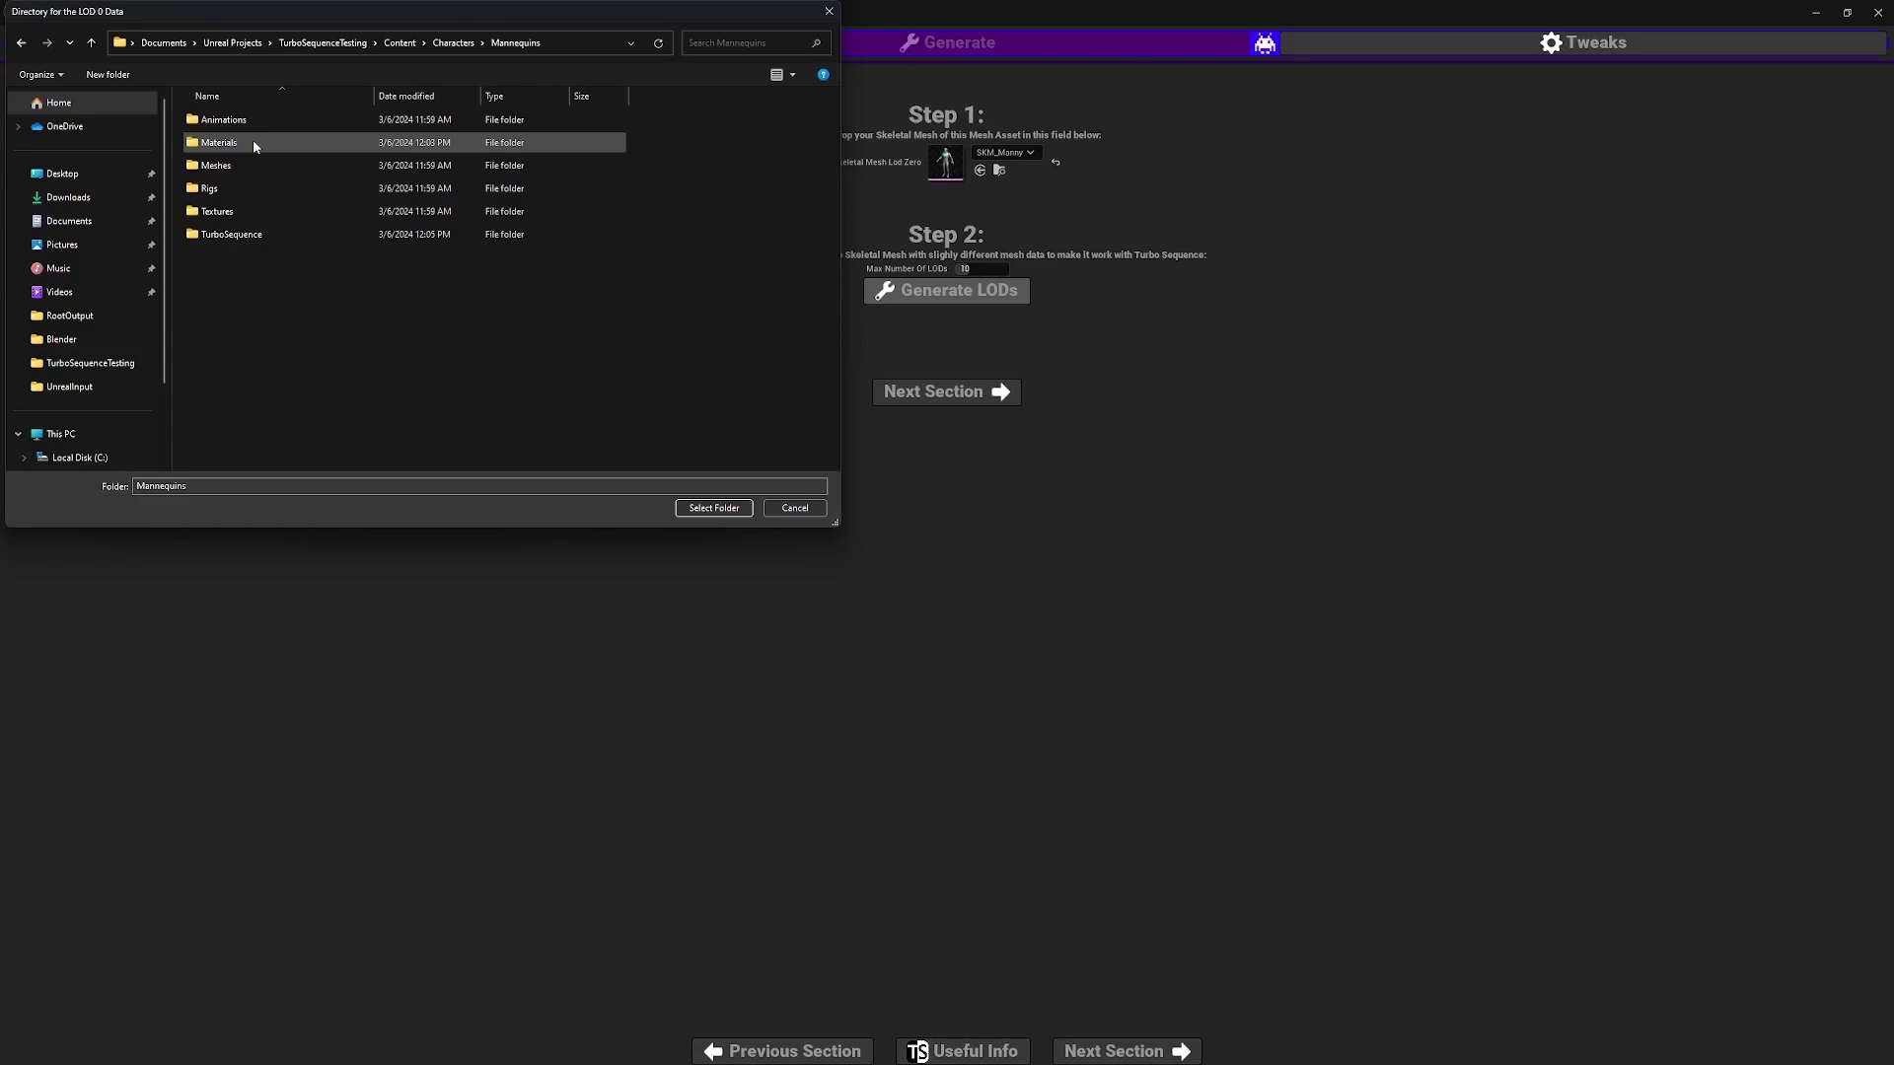
pyautogui.doubleClick(237, 235)
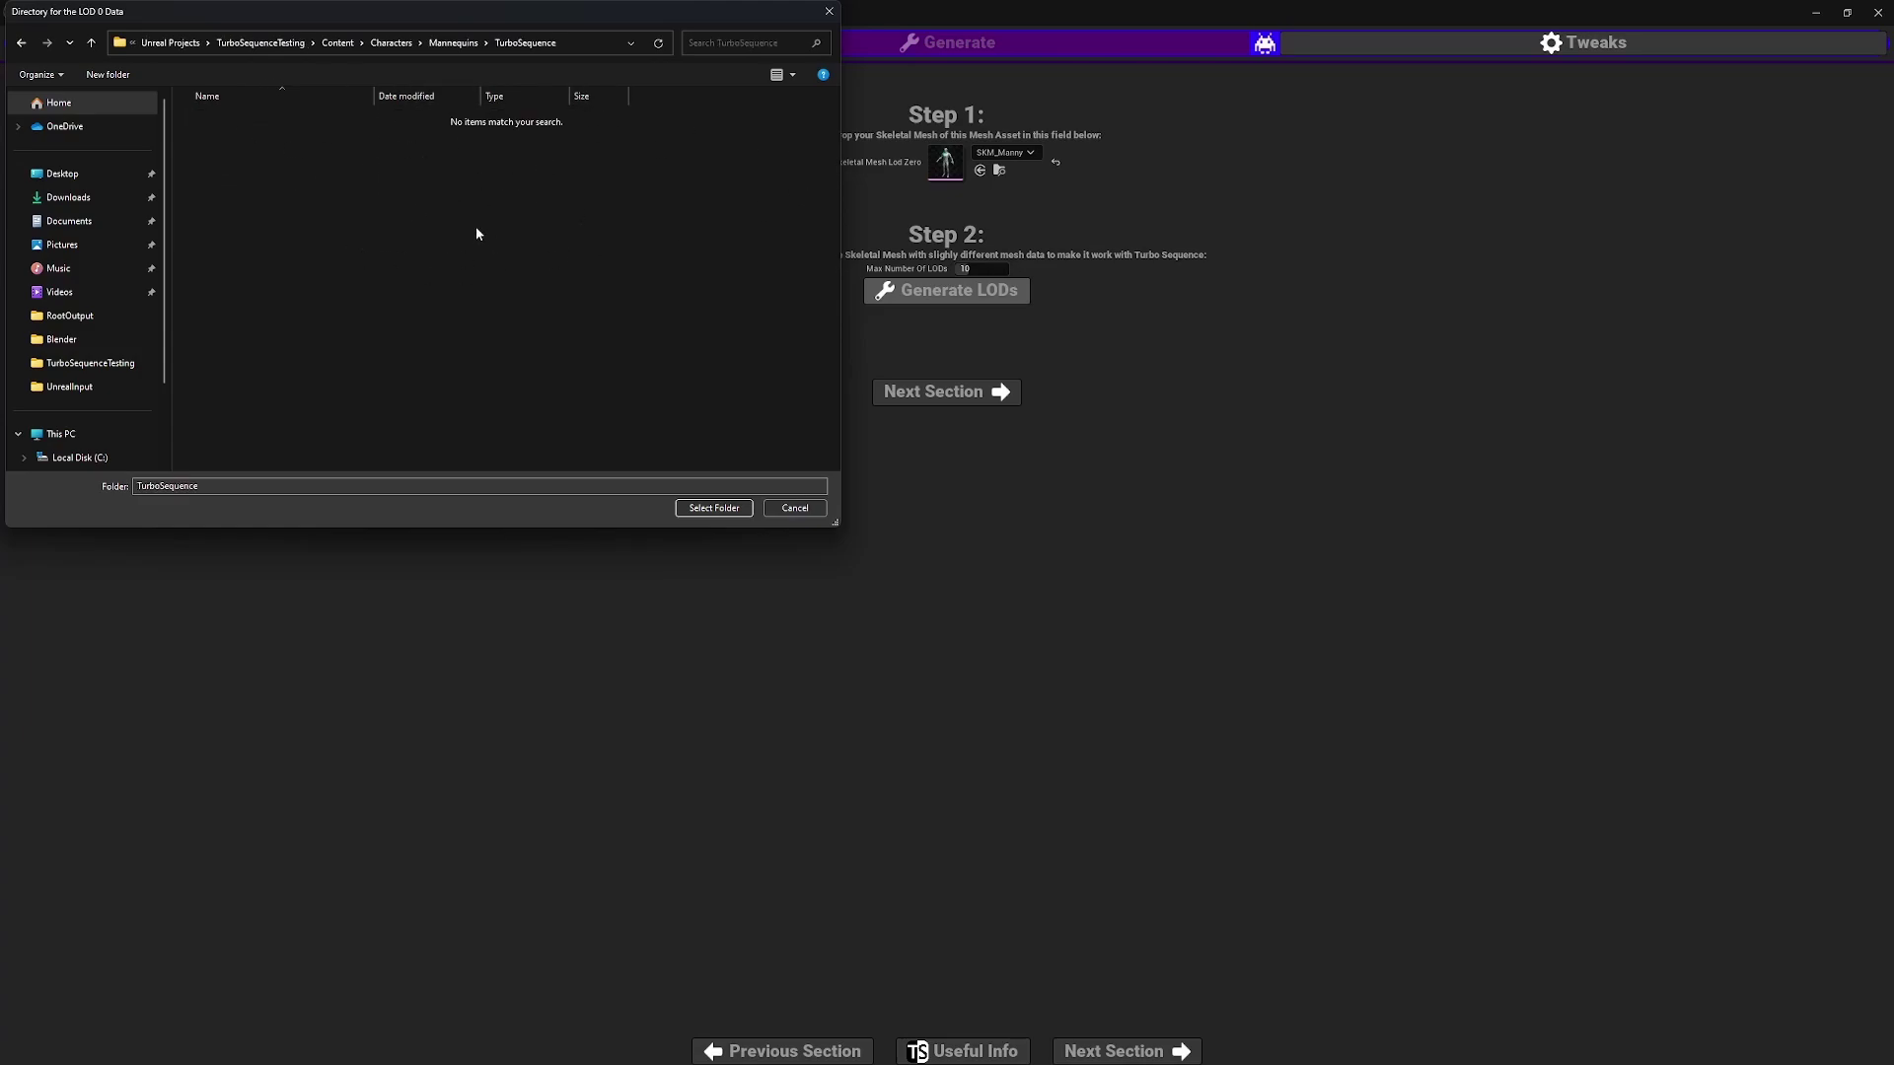
pyautogui.click(715, 508)
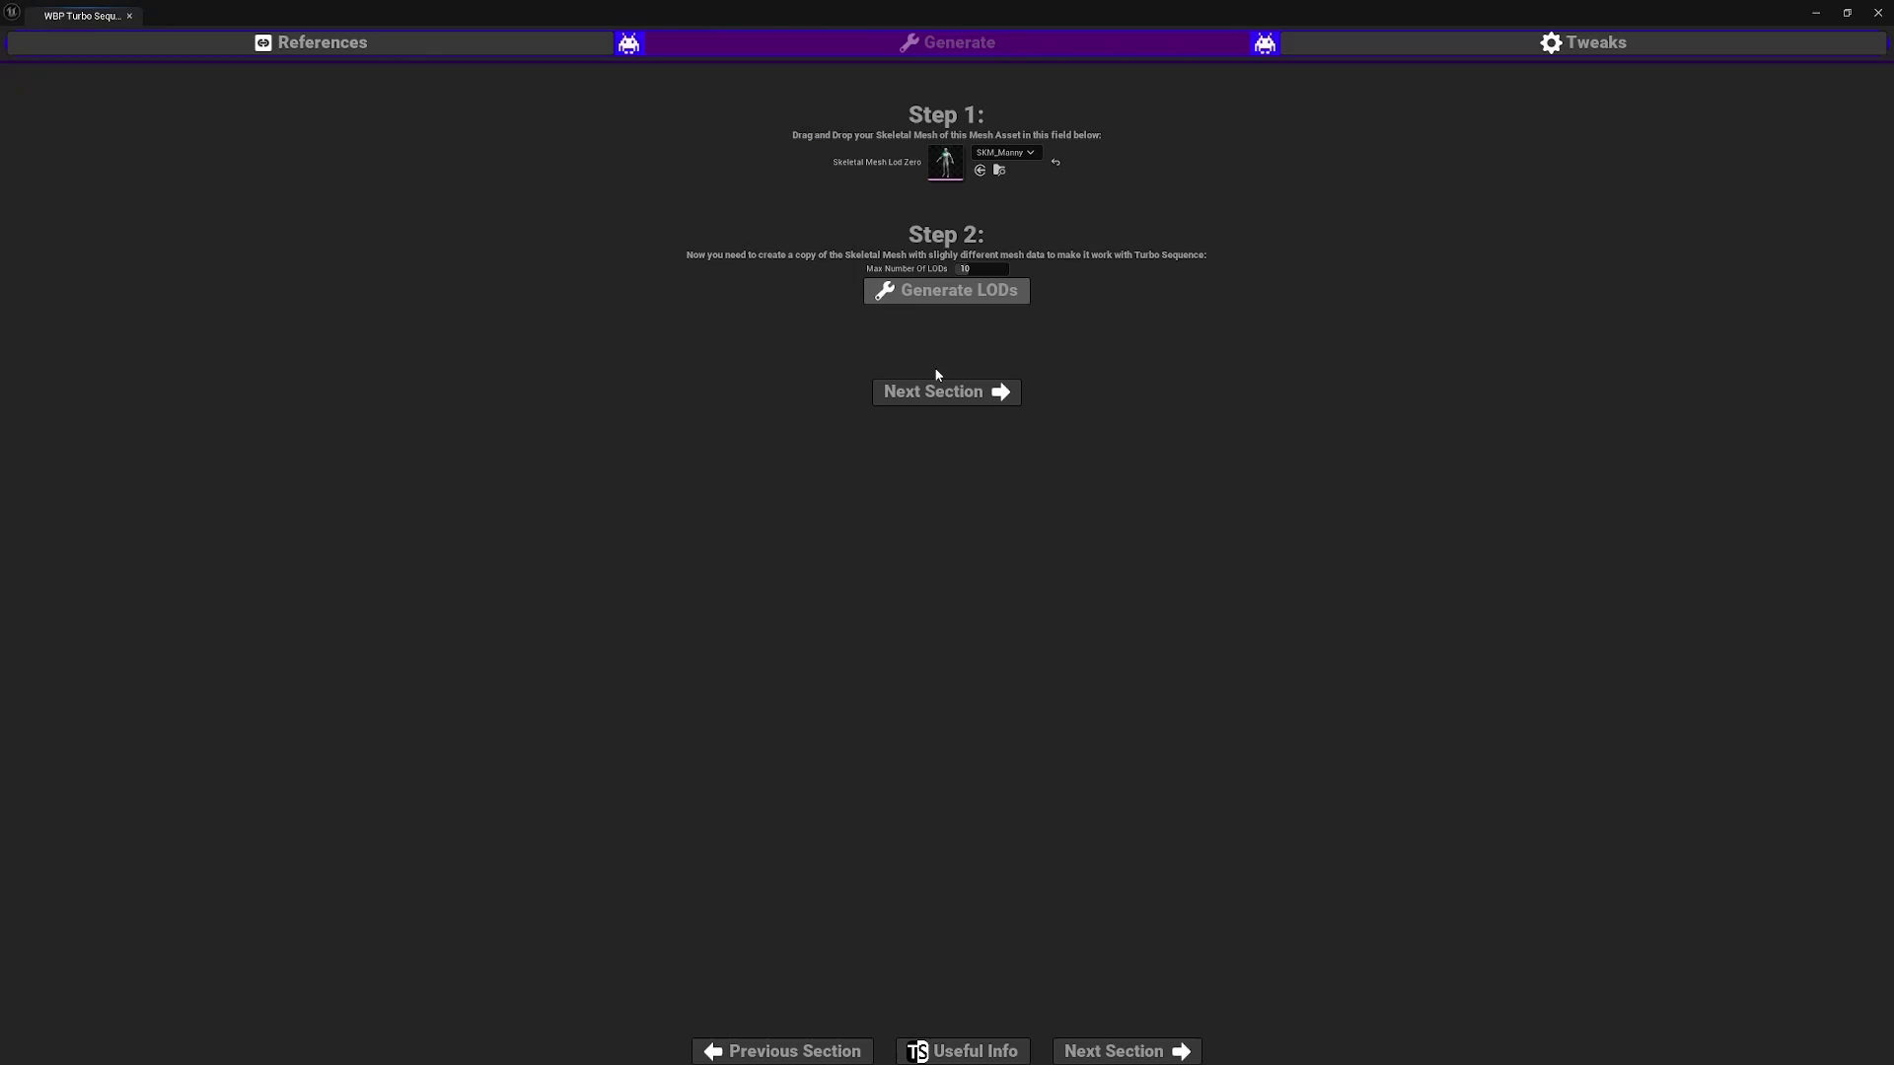
pyautogui.click(950, 293)
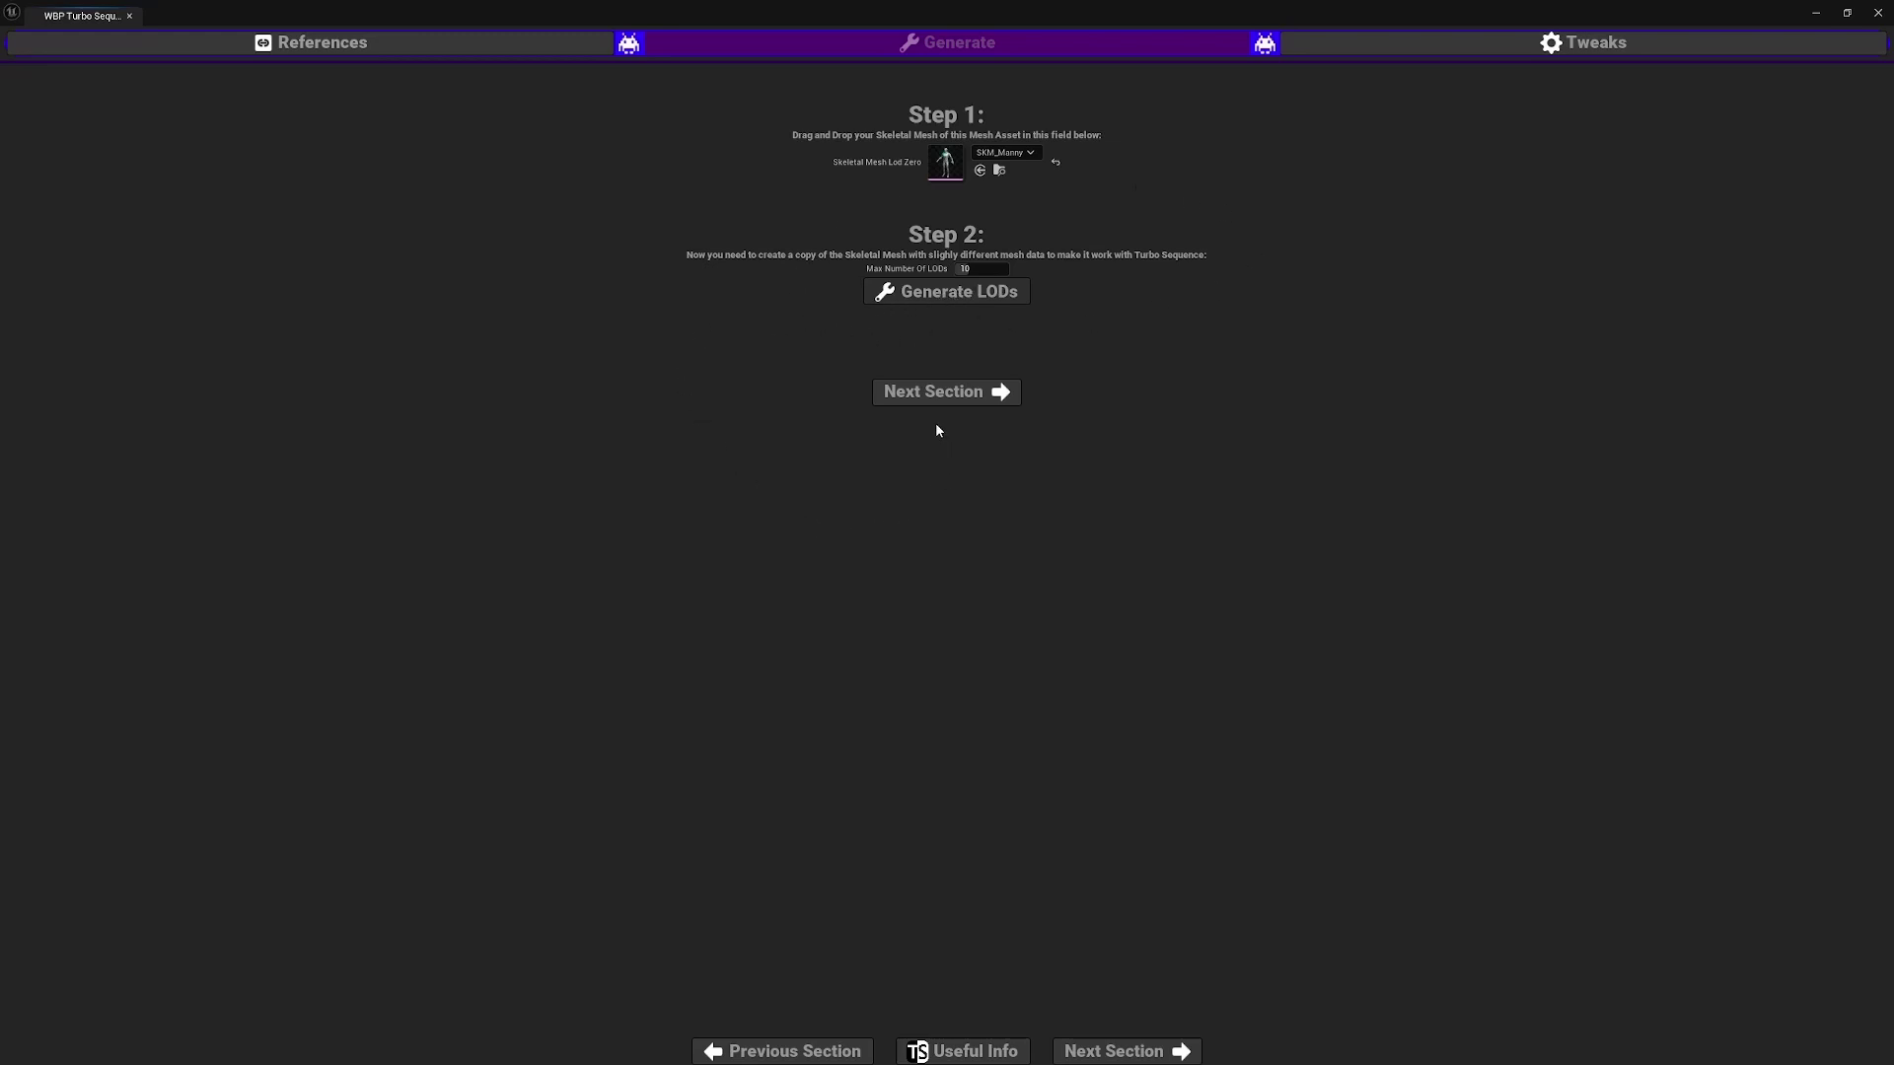
# - Generate the global texture in the Tweaks section with its existing settings and close the control panel
pyautogui.click(932, 394)
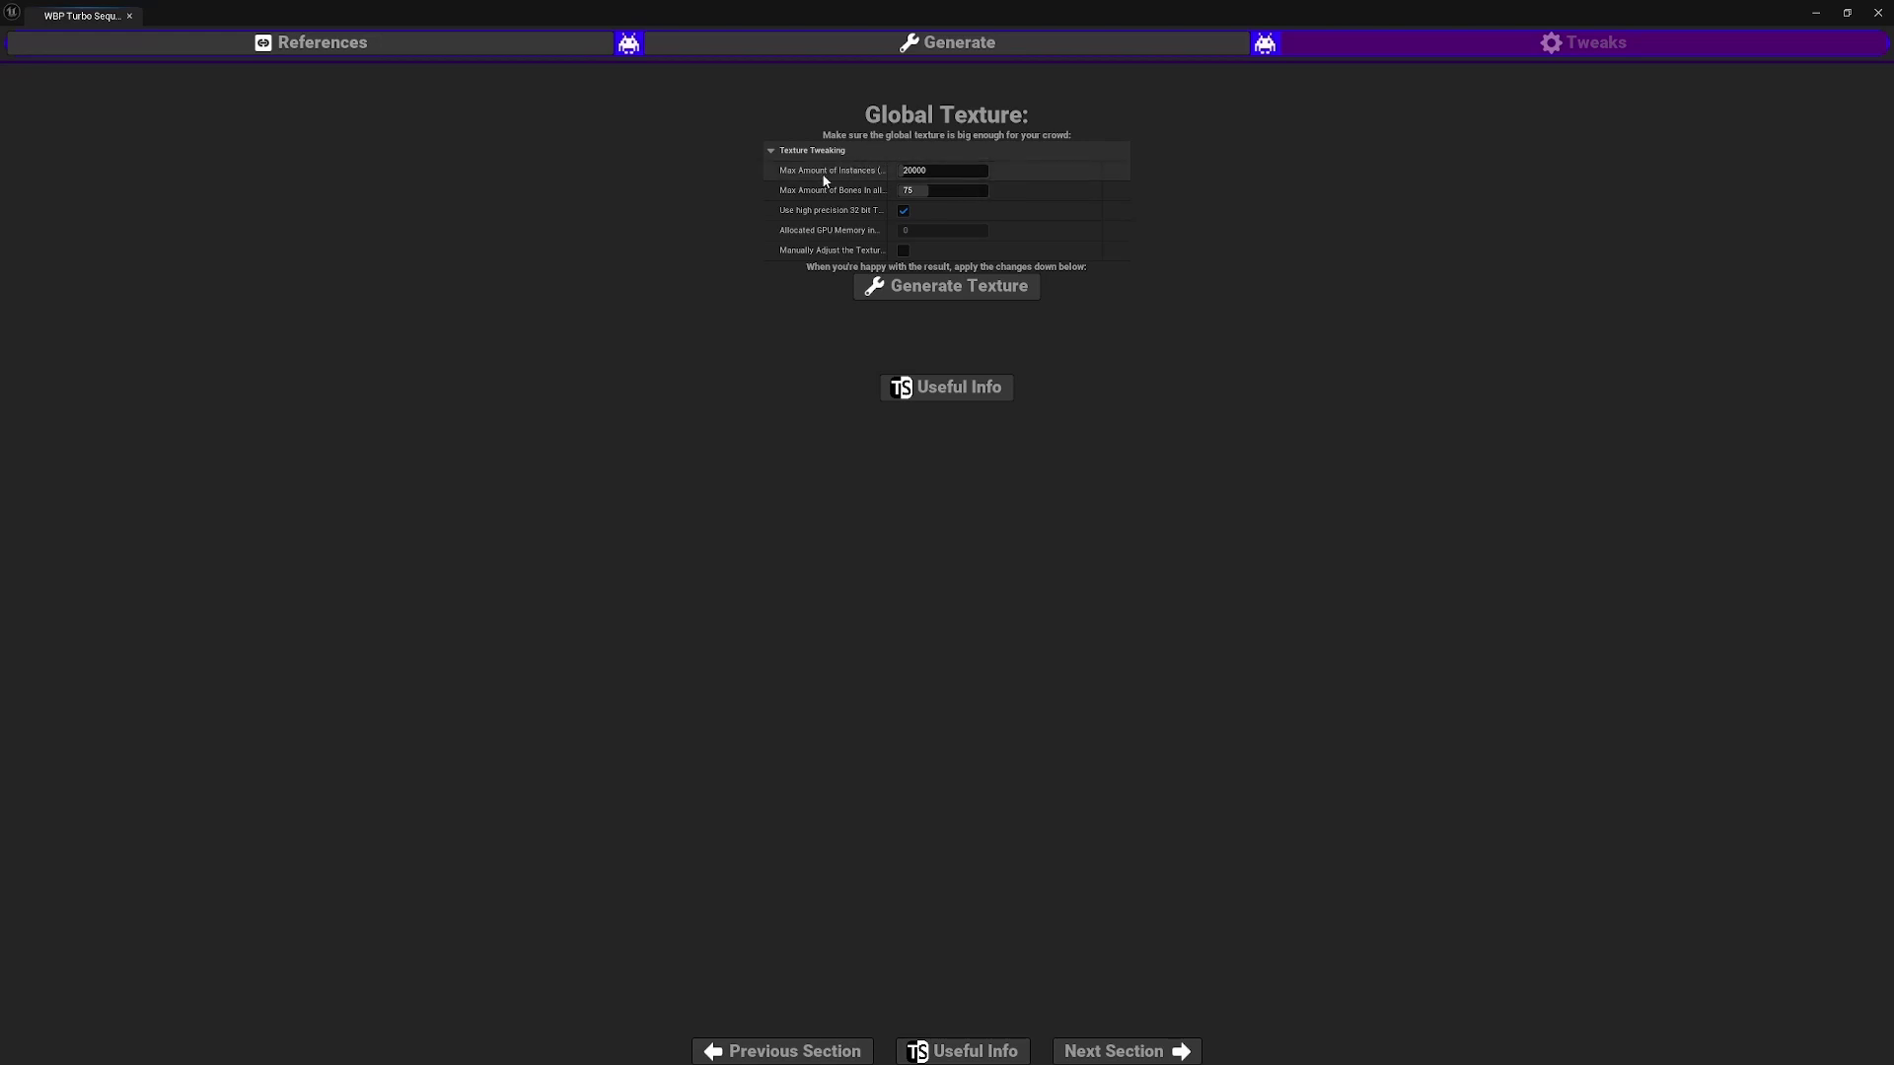
pyautogui.moveTo(893, 173)
pyautogui.mouseDown()
pyautogui.moveTo(1000, 161)
pyautogui.moveTo(909, 166)
pyautogui.mouseUp()
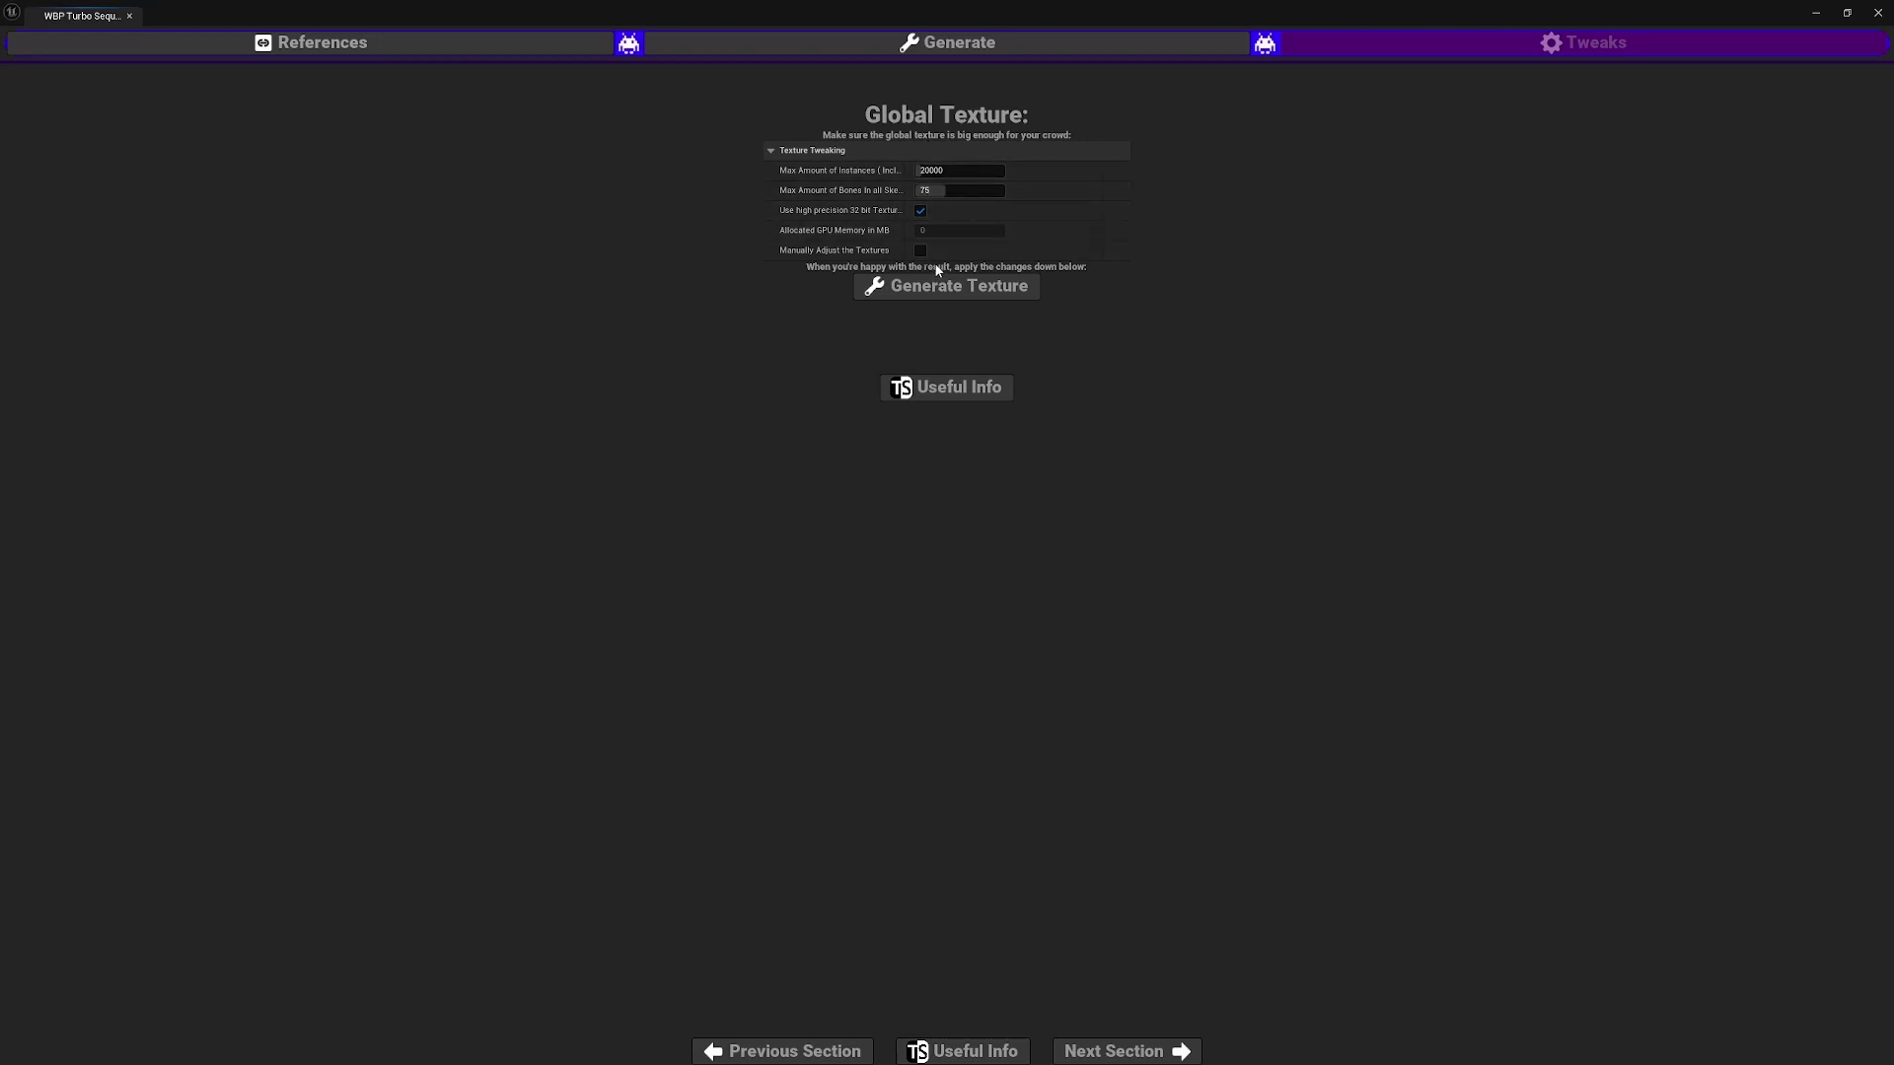
pyautogui.click(908, 284)
pyautogui.click(1877, 13)
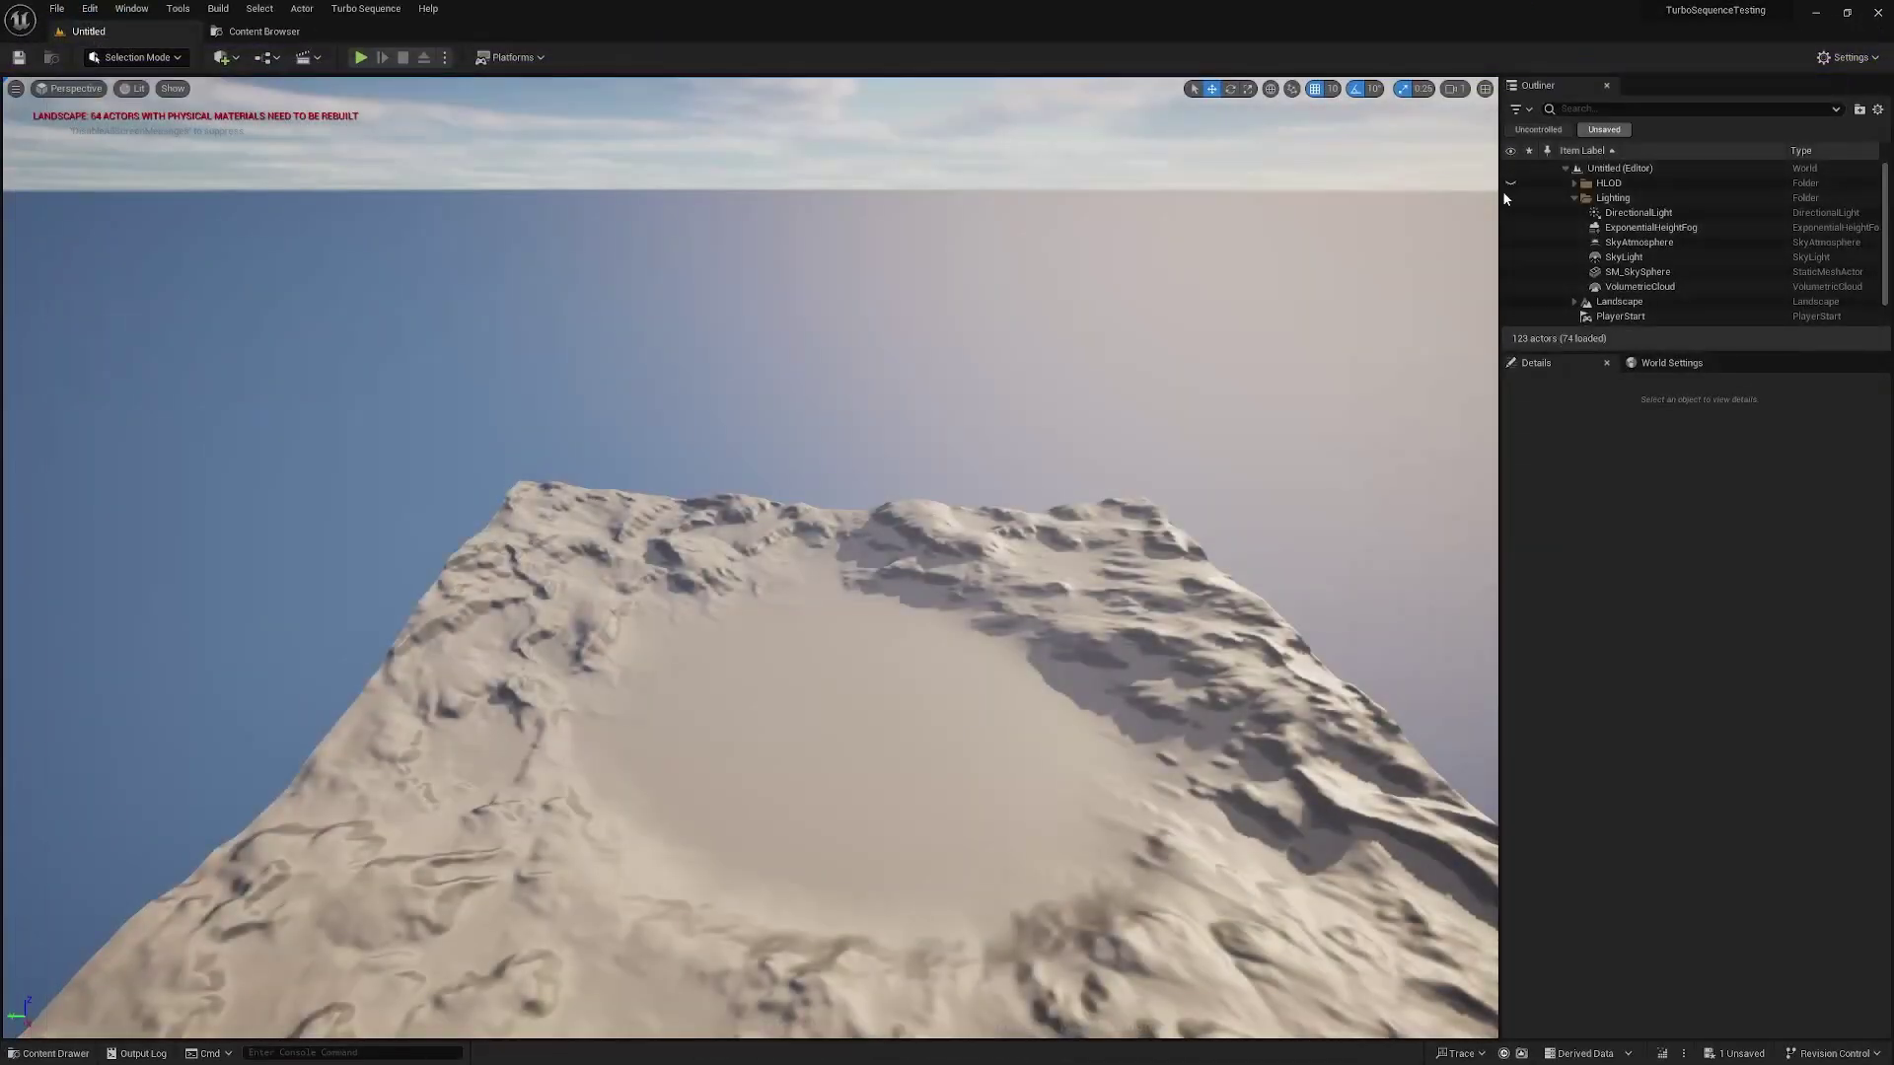
# - Open the TS_Manny mesh asset from Characters/Mannequins/TurboSequence, then save it and close its editor
pyautogui.hotkey('ctrl', 'space')
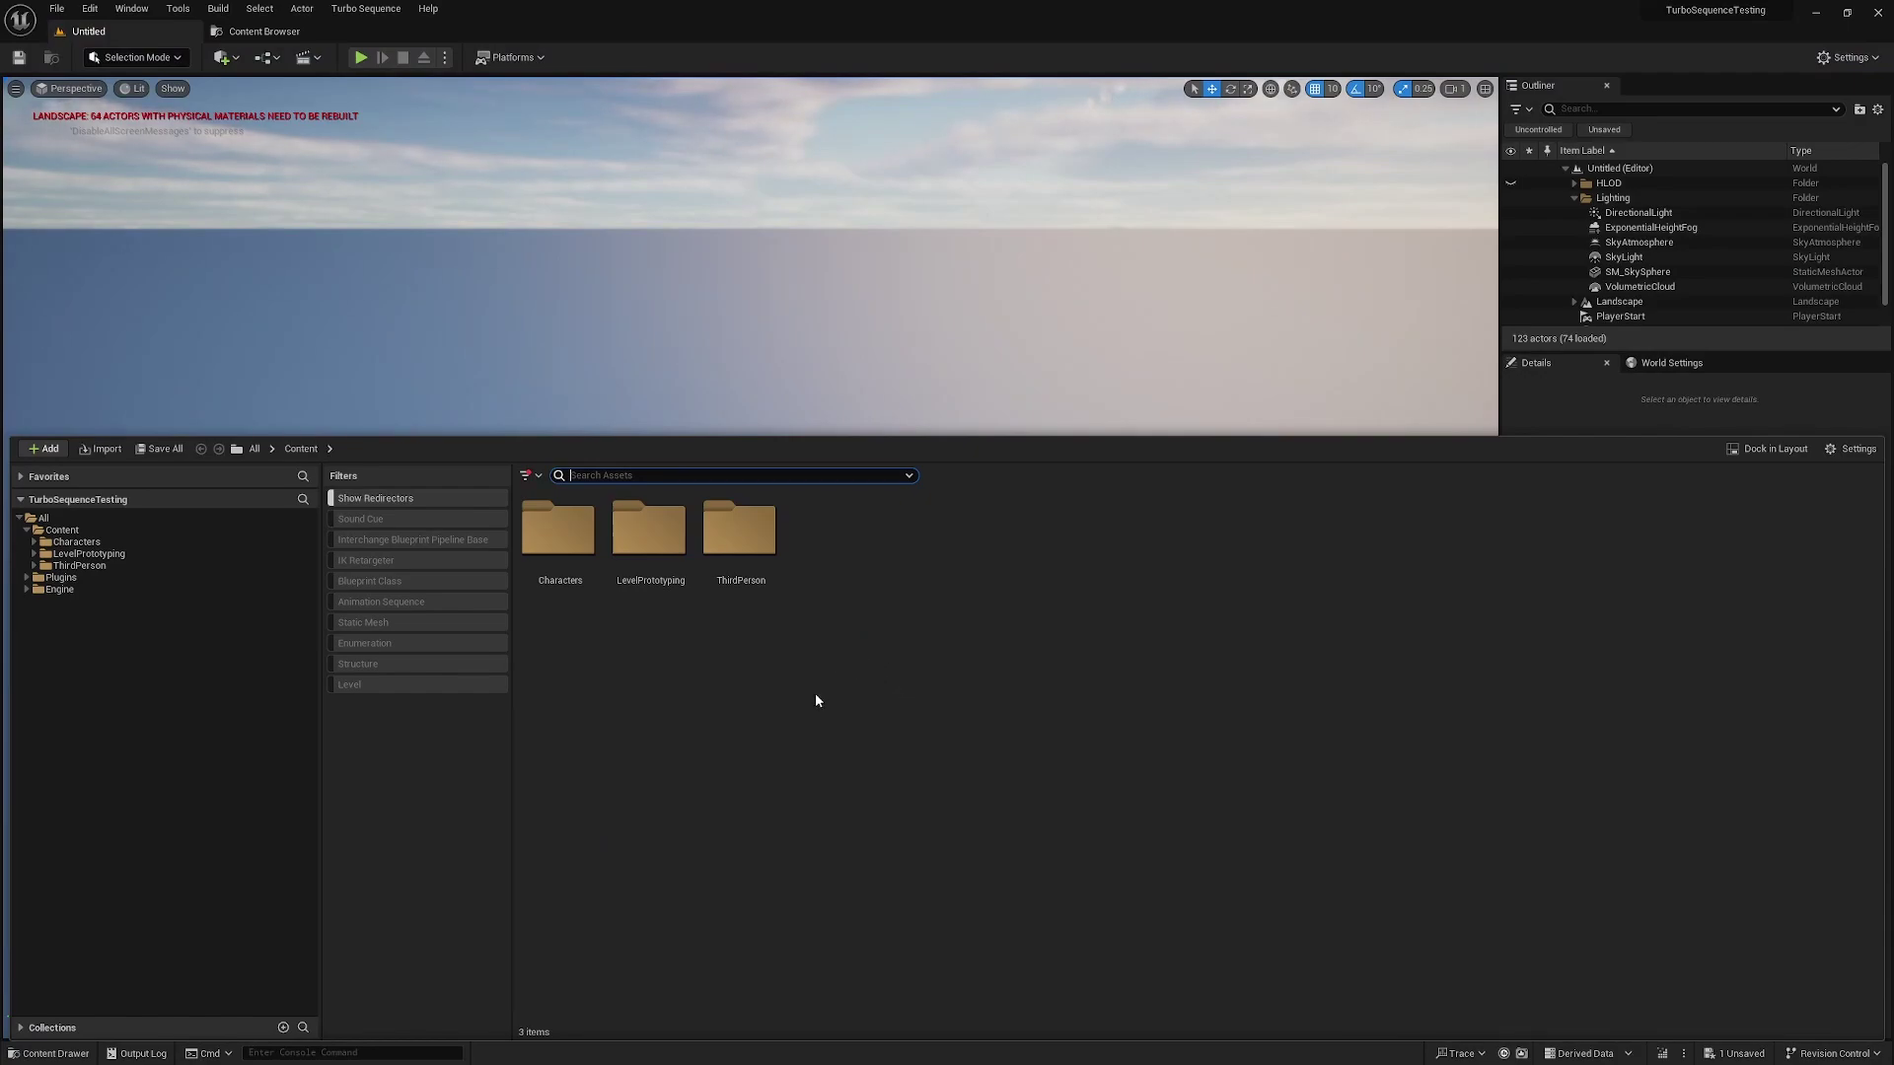
pyautogui.click(541, 579)
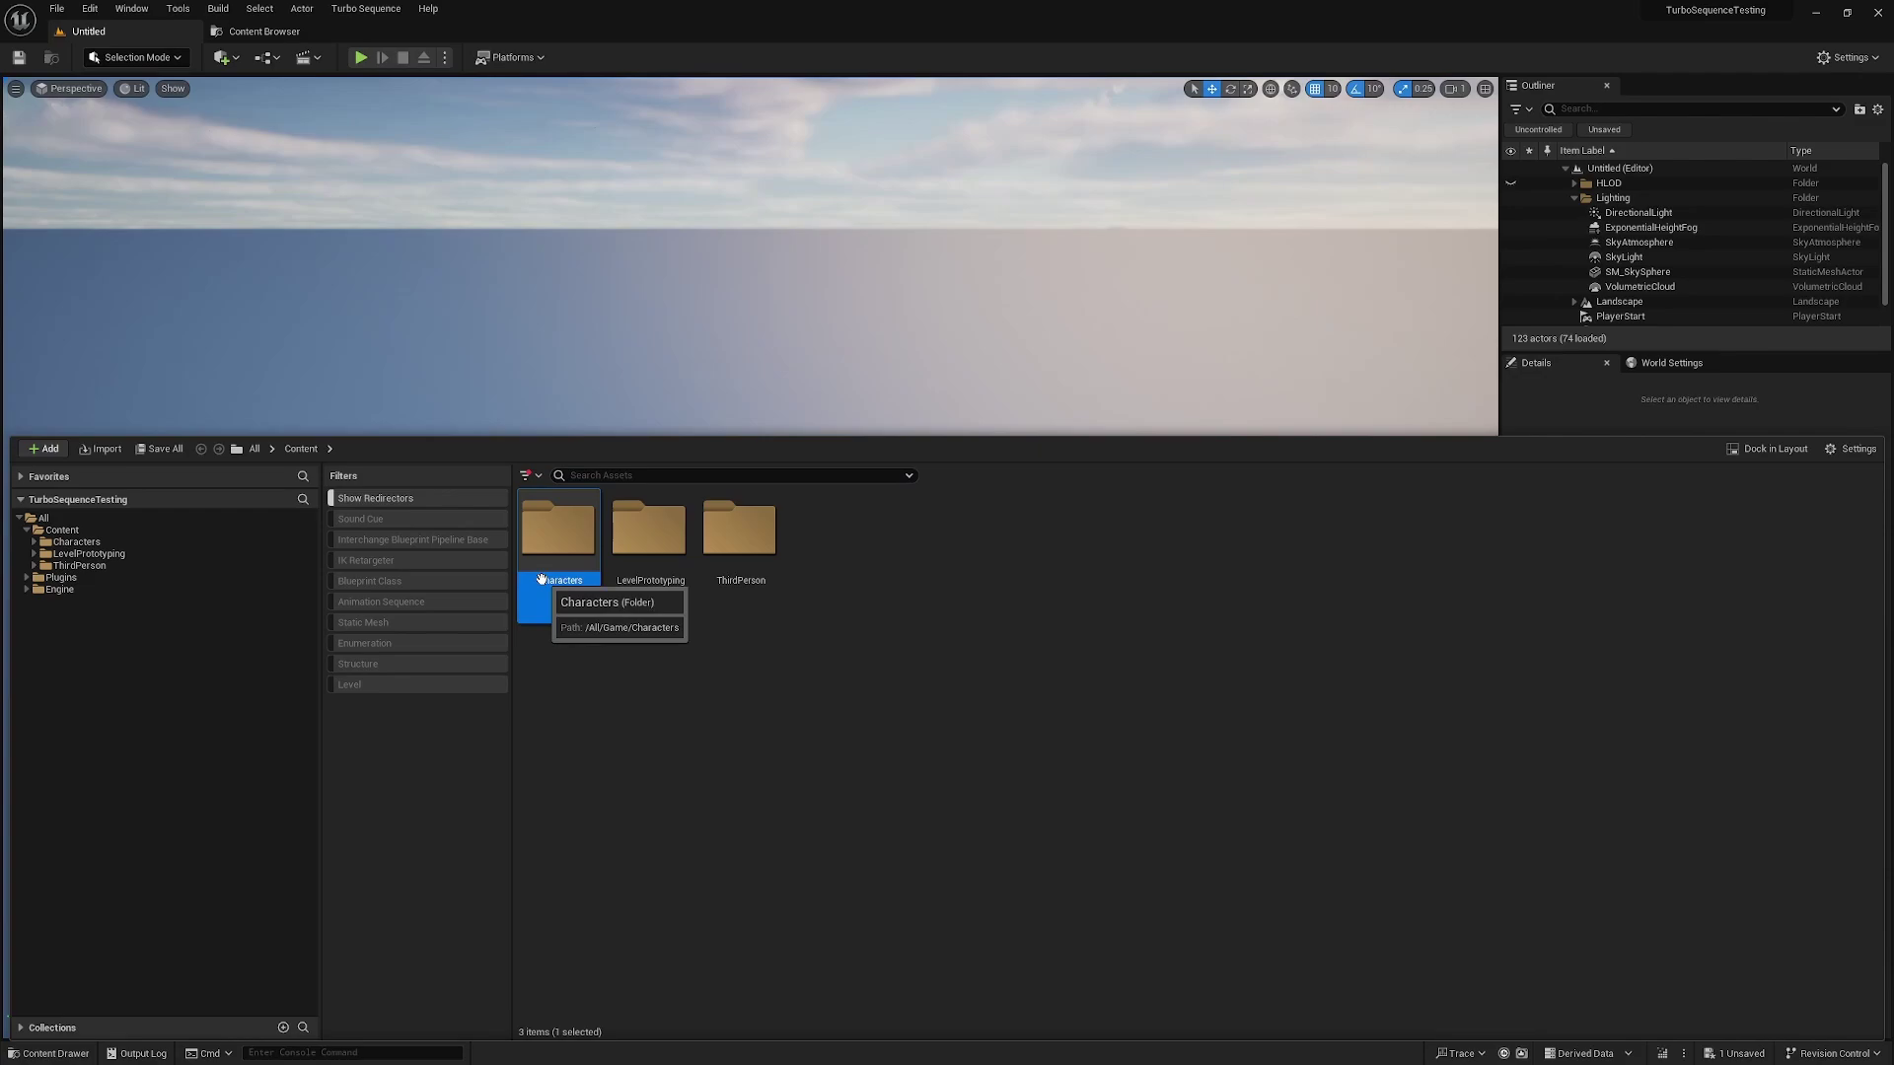
pyautogui.doubleClick(541, 579)
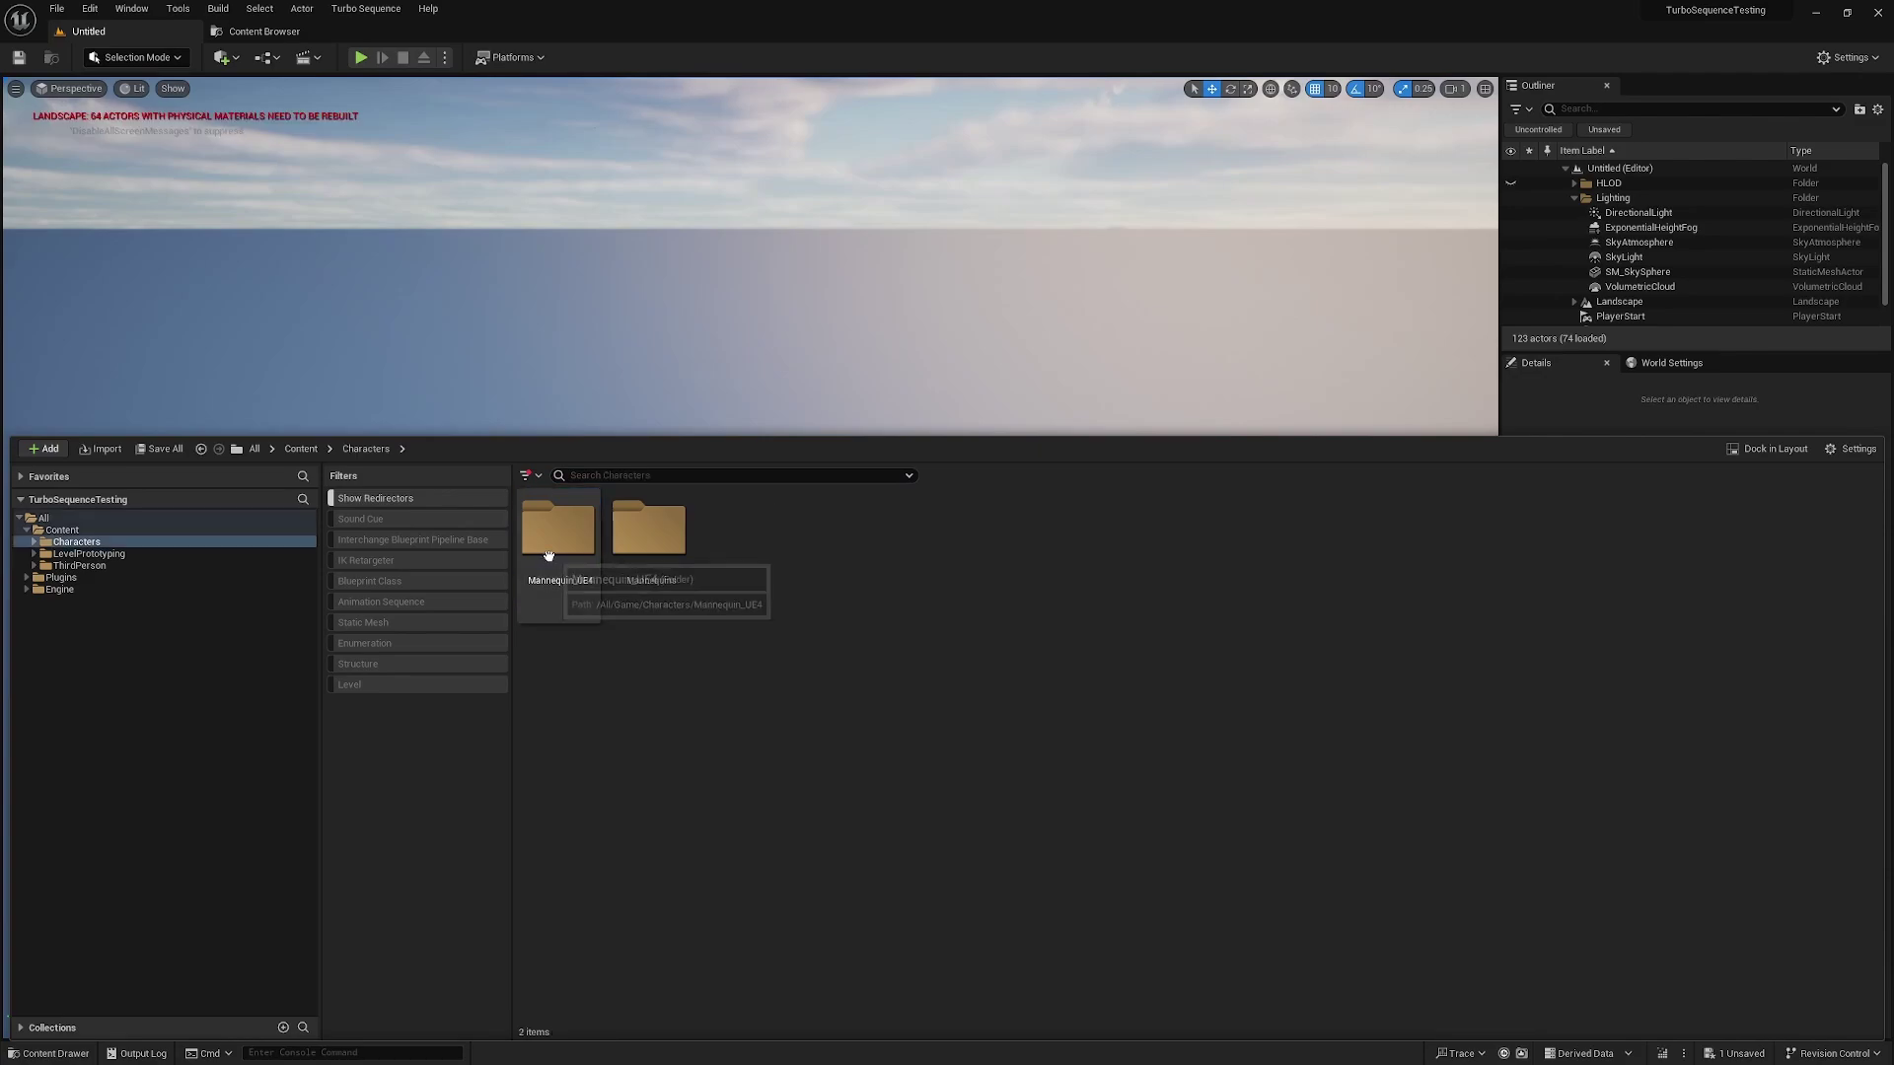
pyautogui.doubleClick(647, 552)
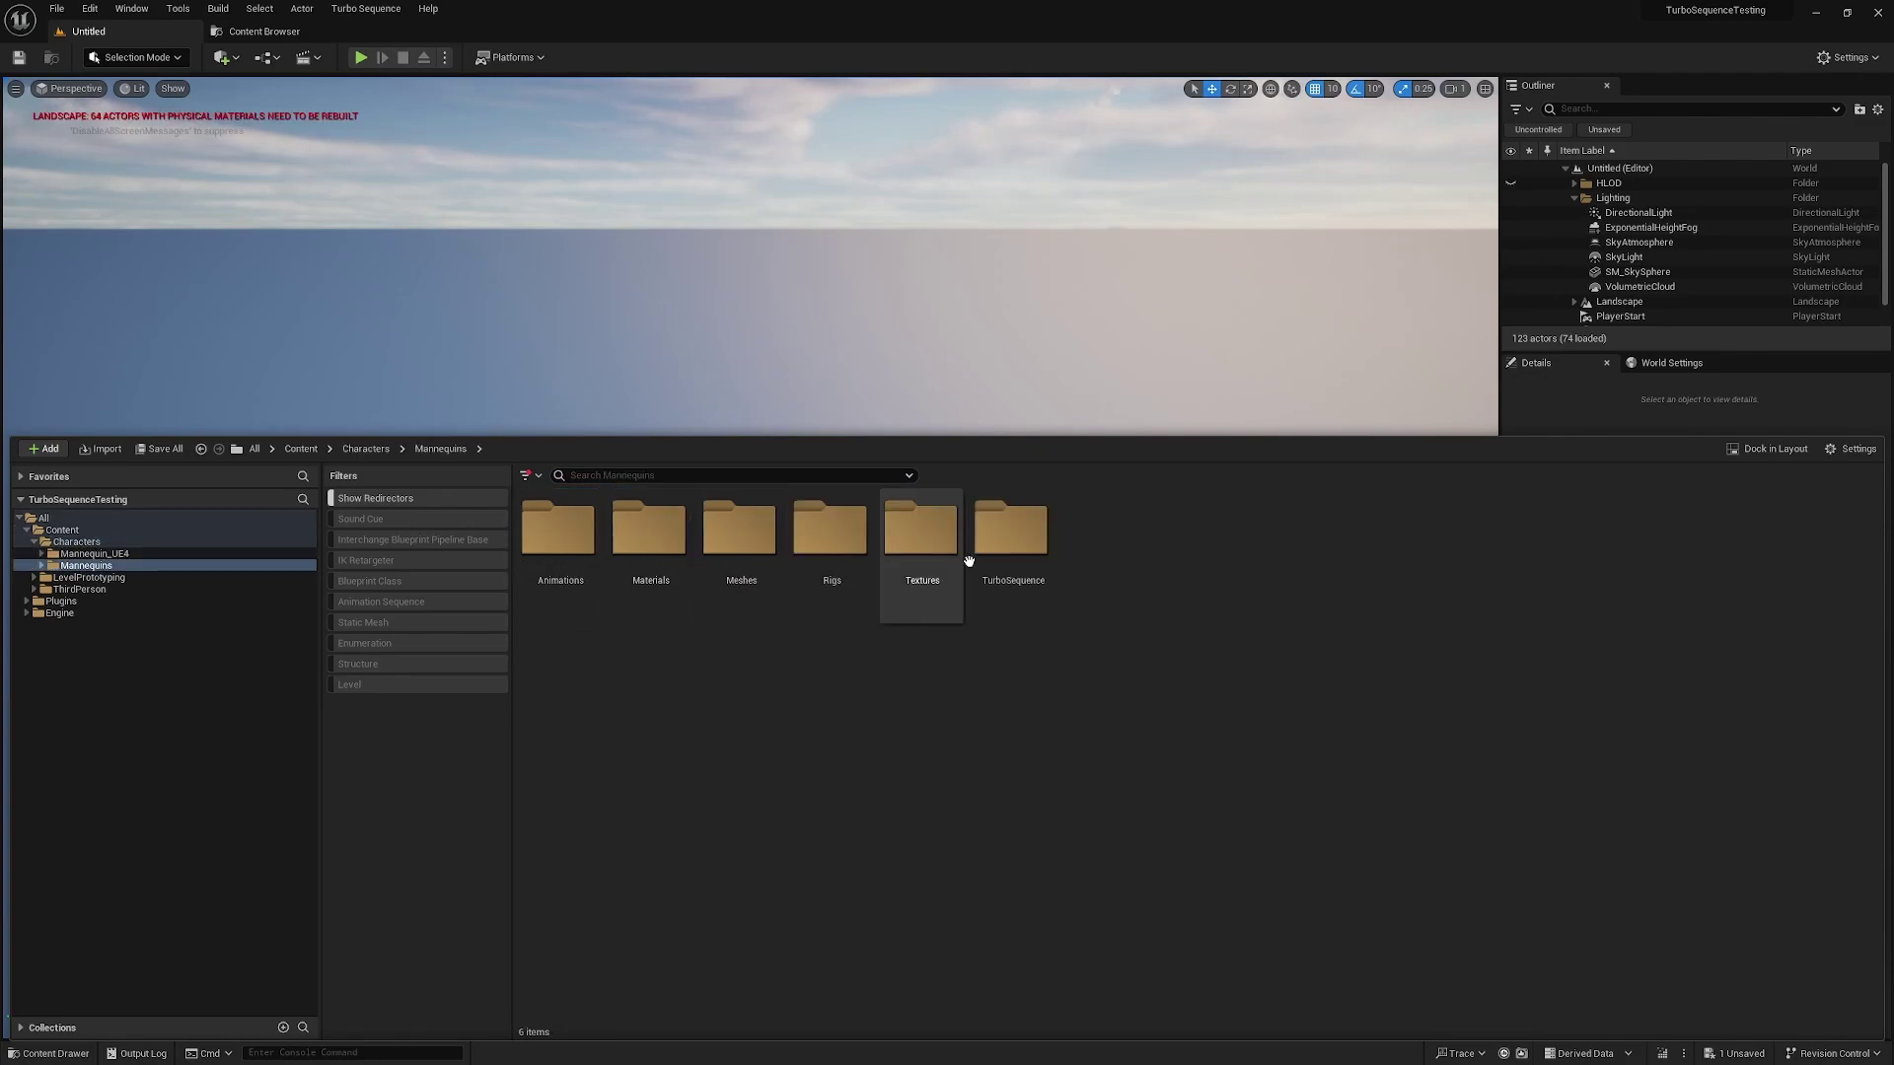
pyautogui.doubleClick(982, 538)
pyautogui.click(679, 538)
pyautogui.moveTo(679, 539); pyautogui.dragTo(775, 536)
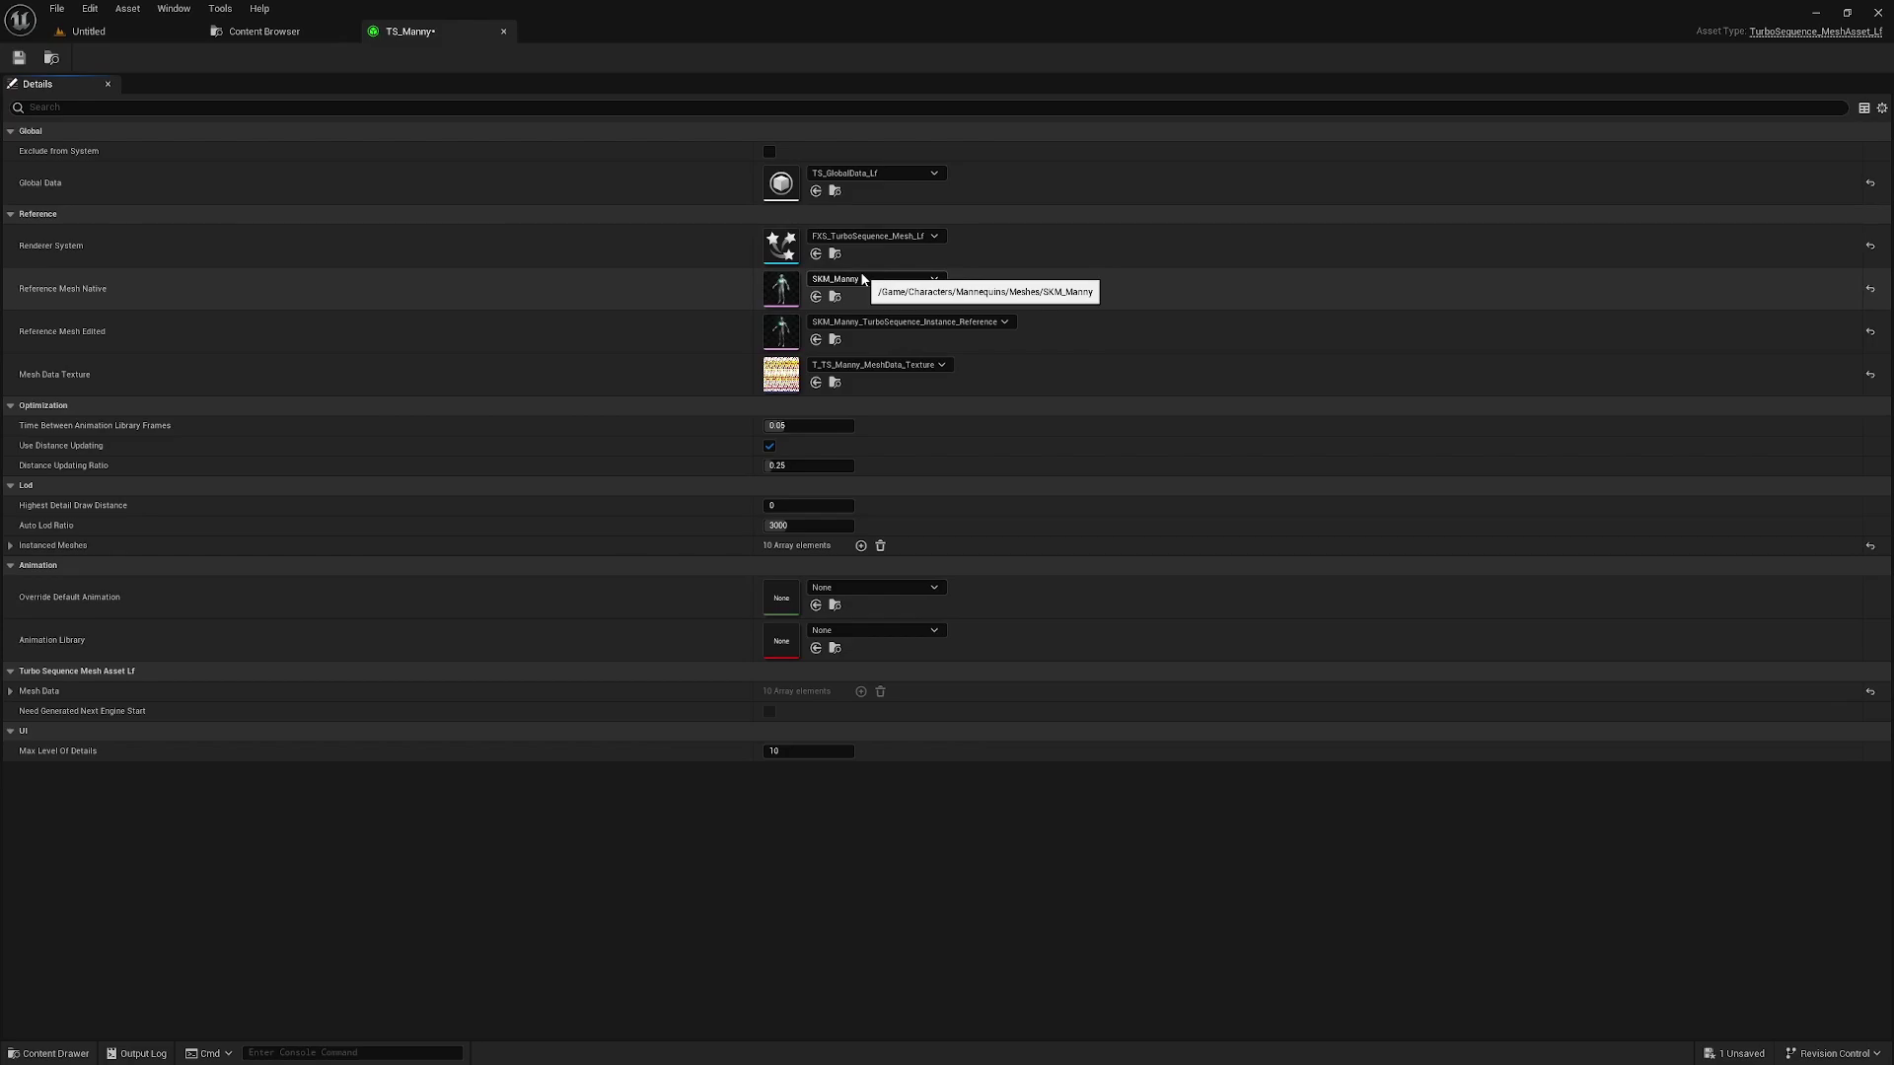
pyautogui.click(19, 57)
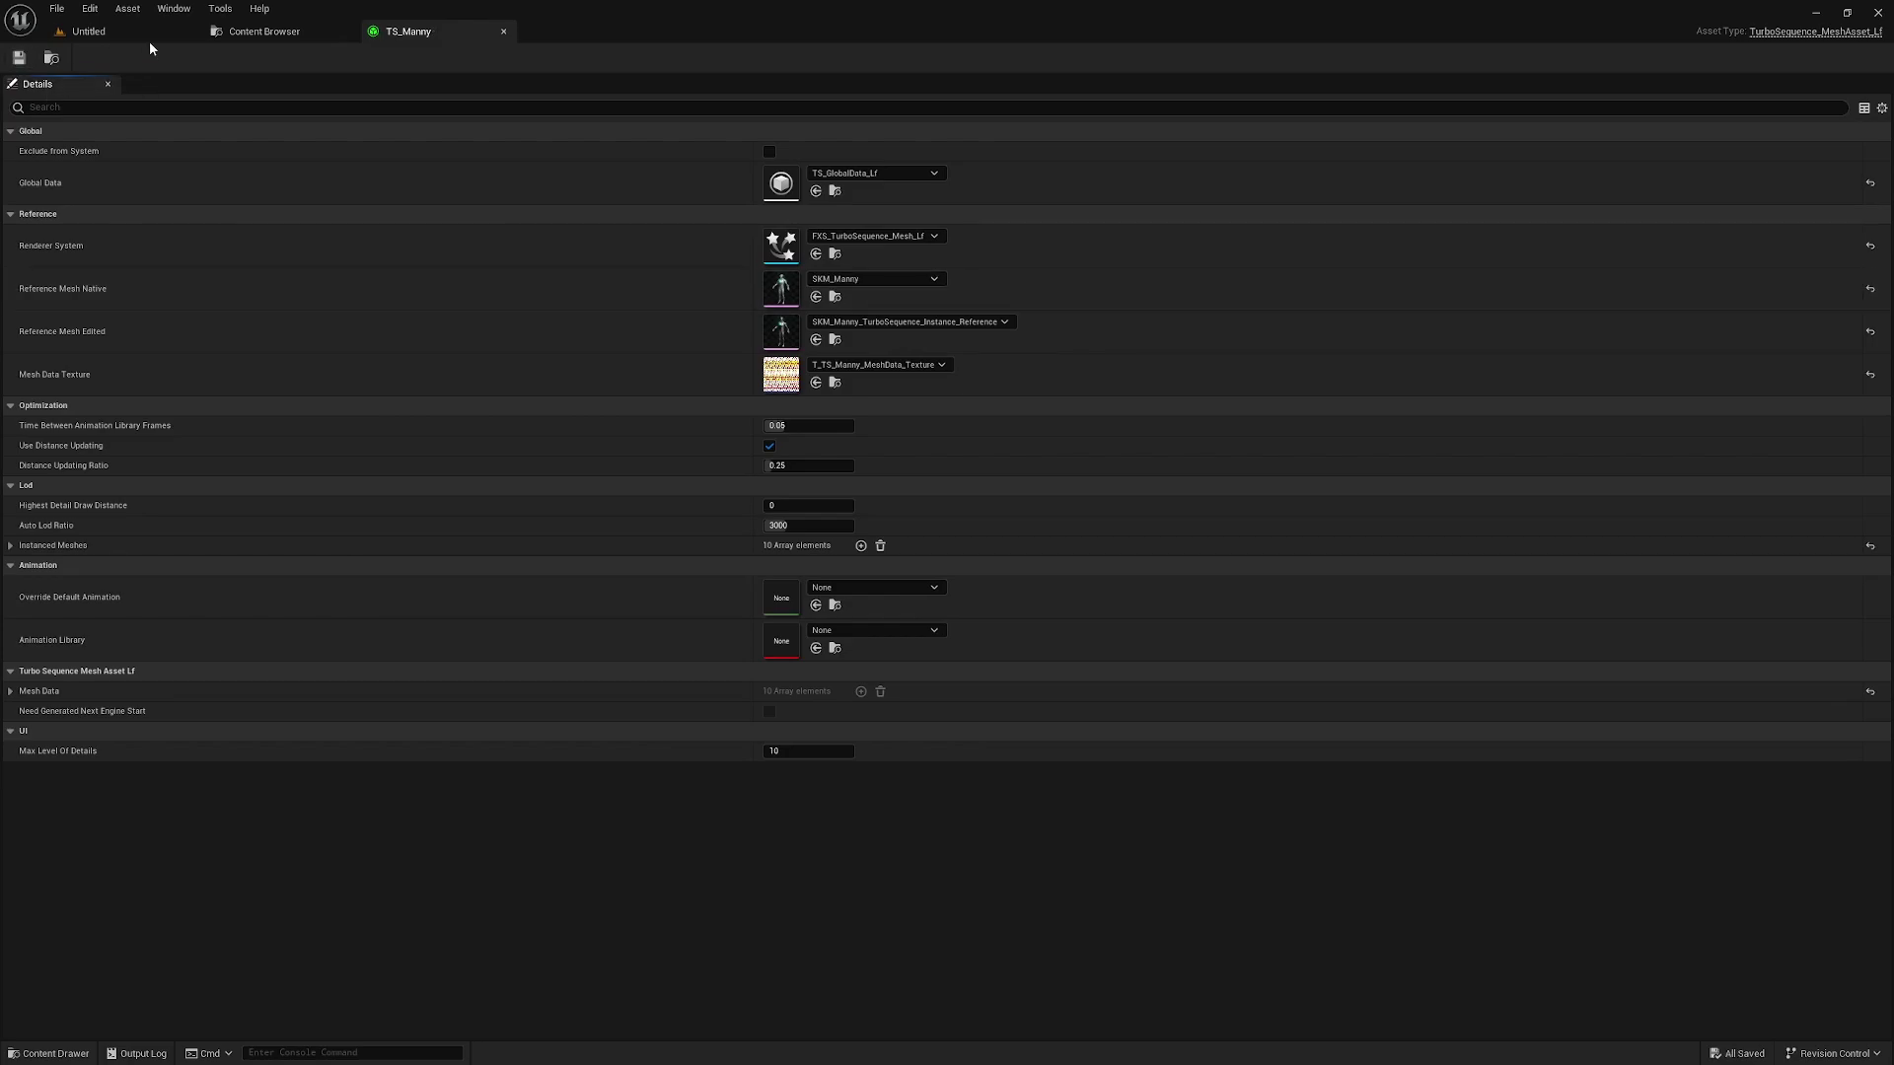
pyautogui.click(504, 32)
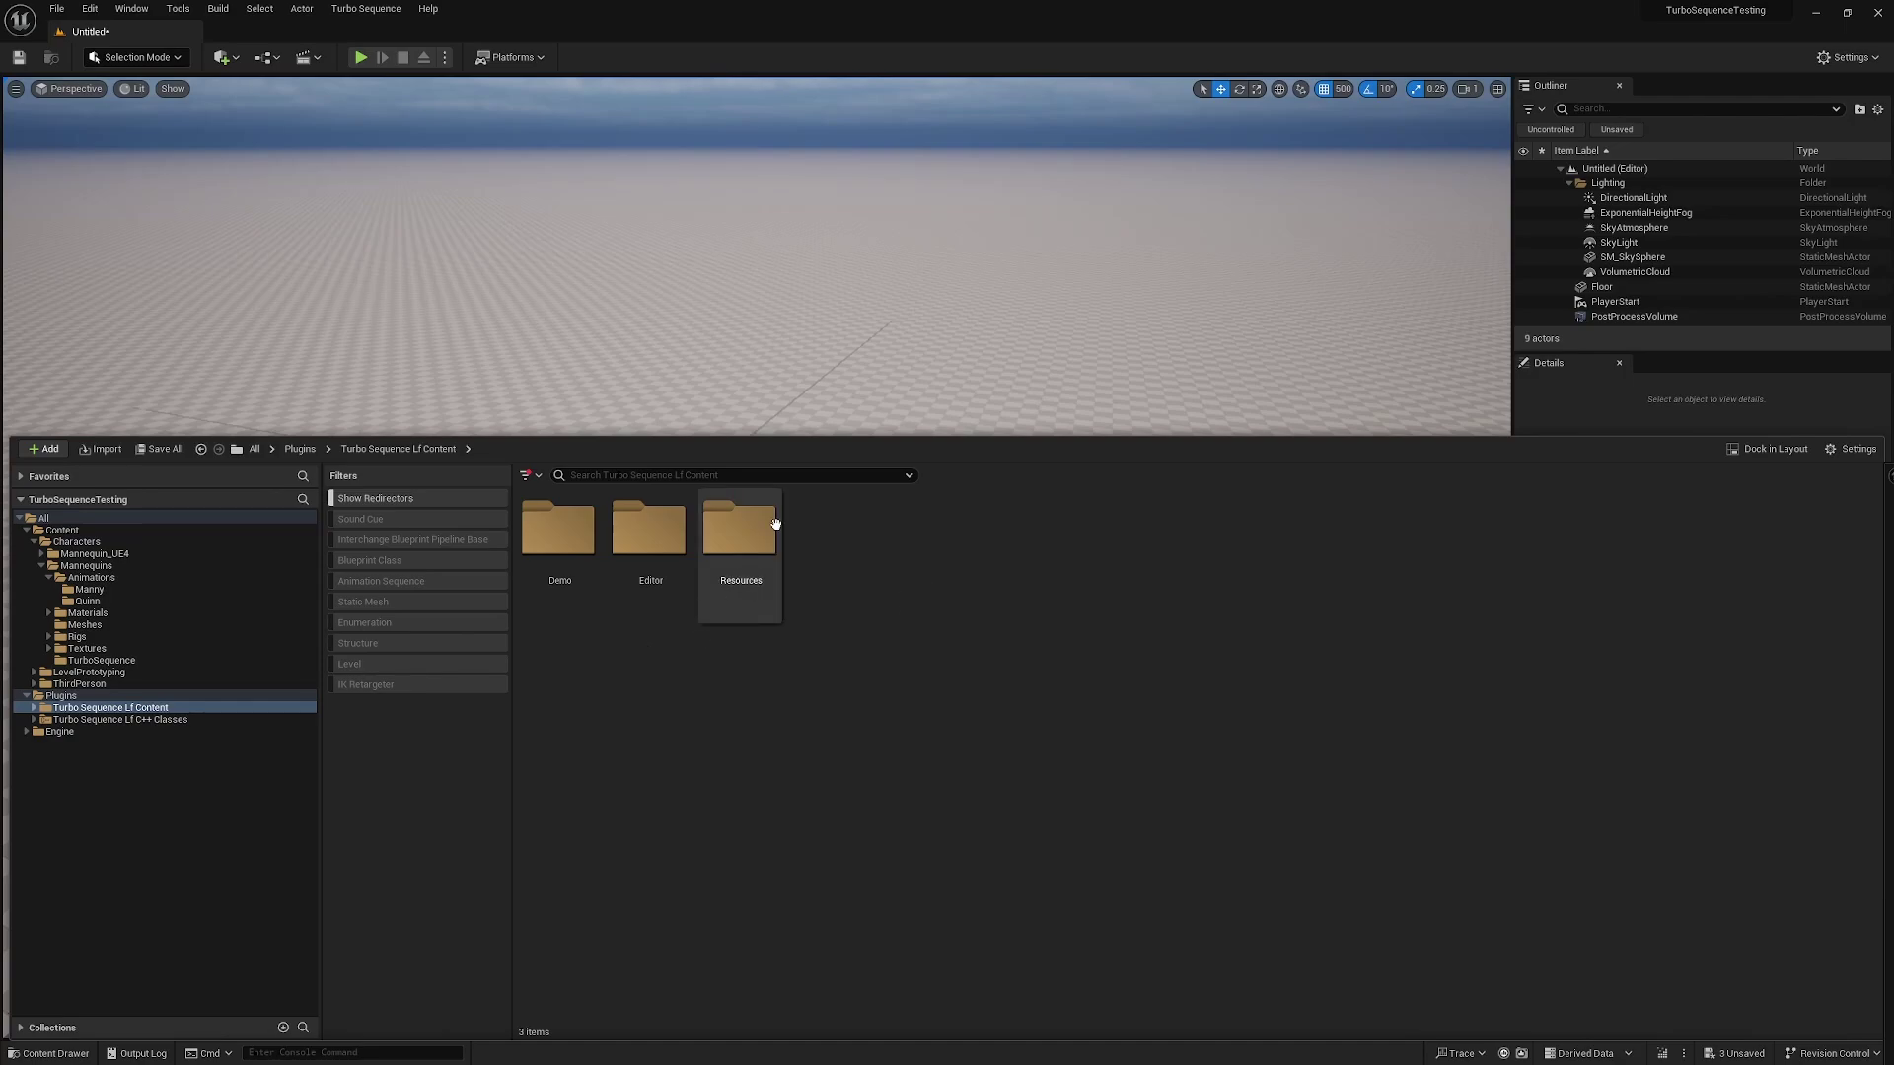
# - Place BP_TurboSequence_MeshTester_Lf from the Turbo Sequence plugin's Resources folder into the level
pyautogui.doubleClick(775, 518)
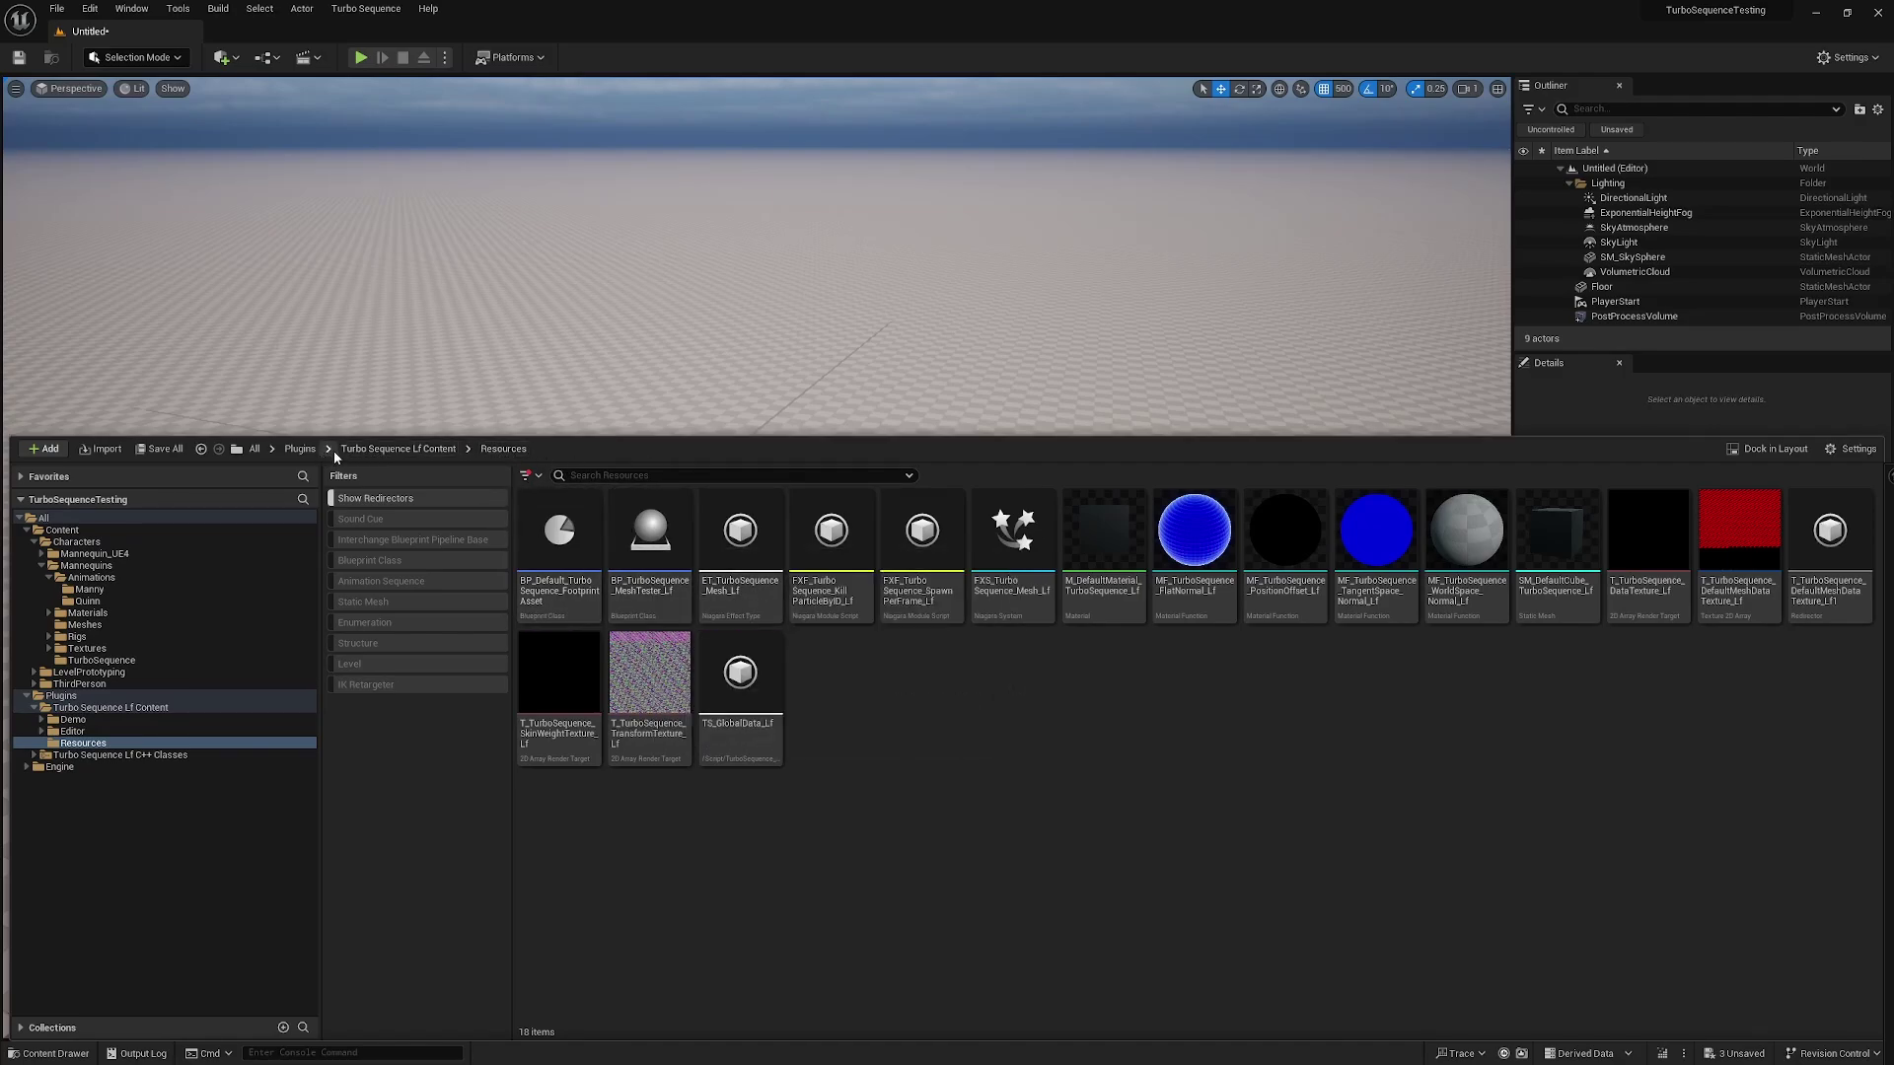
pyautogui.moveTo(657, 572)
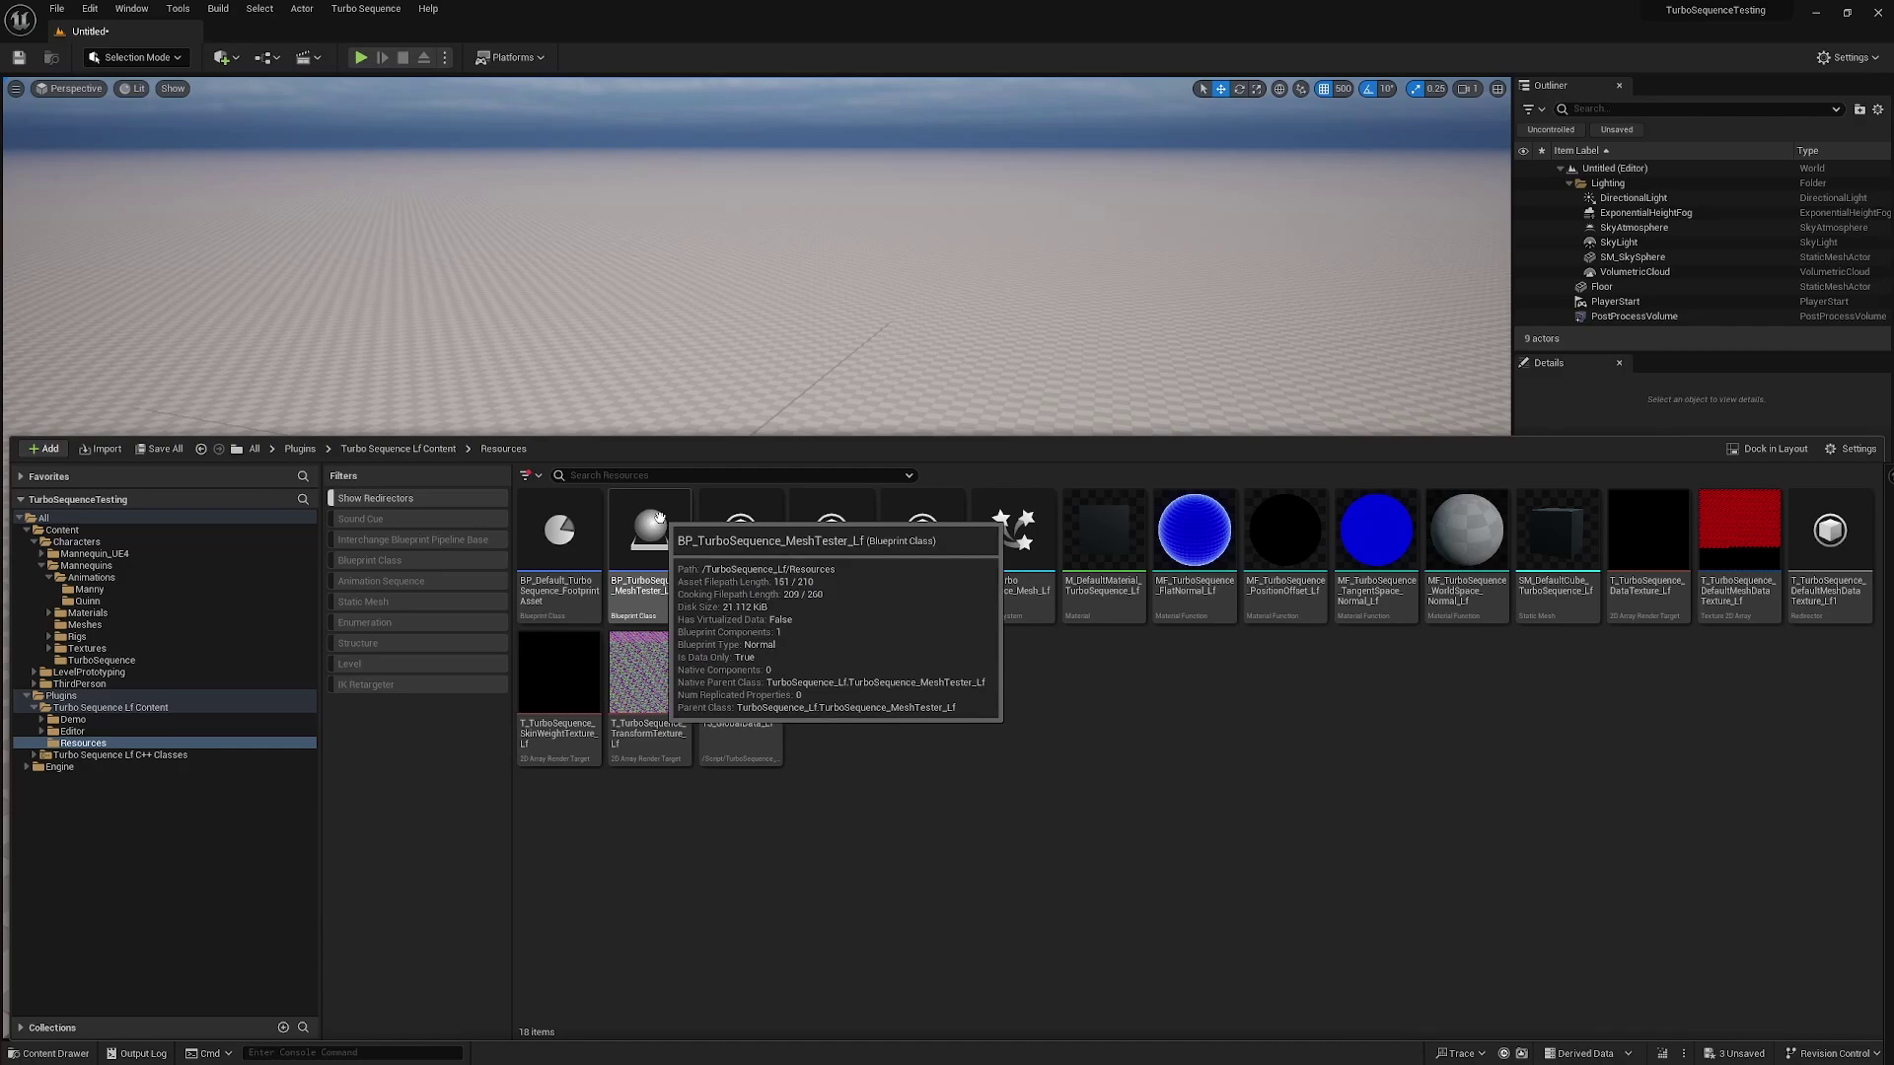
pyautogui.moveTo(657, 572); pyautogui.dragTo(669, 504)
pyautogui.moveTo(668, 504); pyautogui.dragTo(809, 439, button='right')
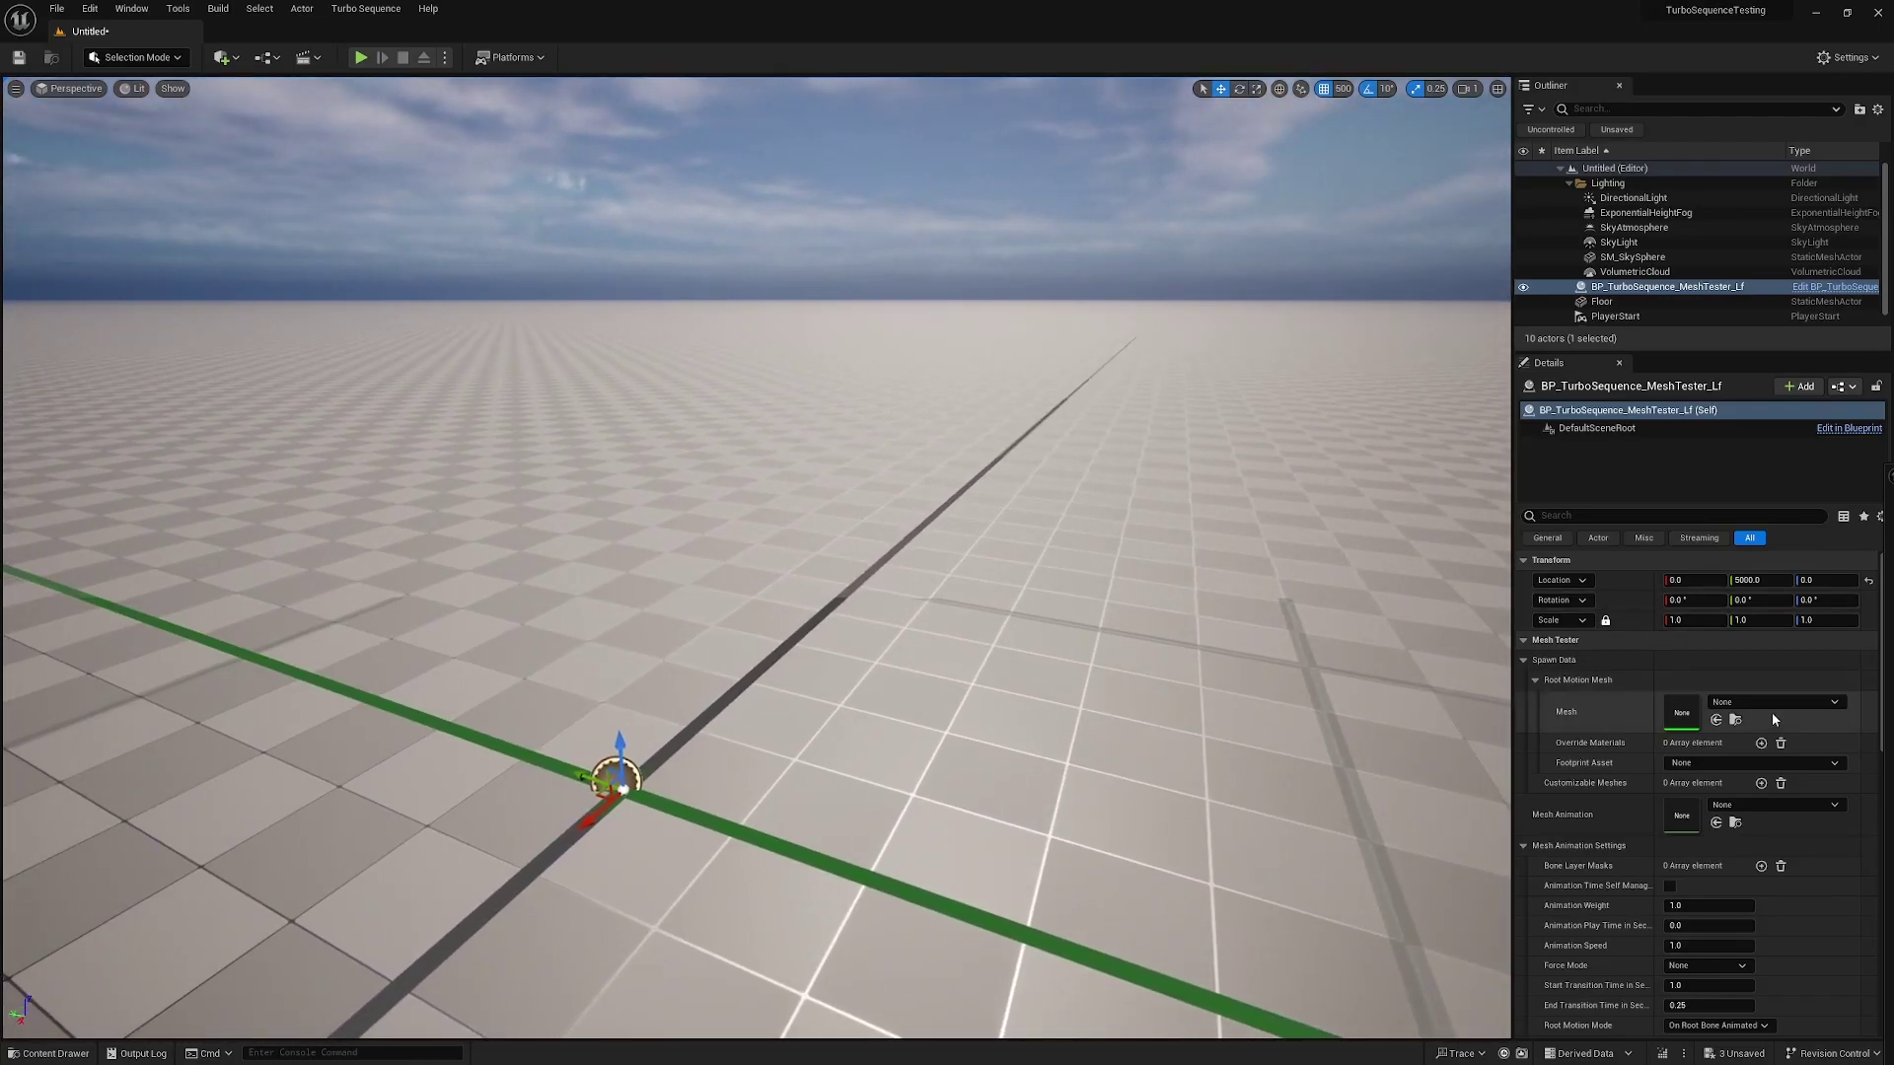
# - Assign TS_Manny as the mesh tester's mesh and MM_Walk_Fwd as its animation, and play the level
pyautogui.click(1771, 702)
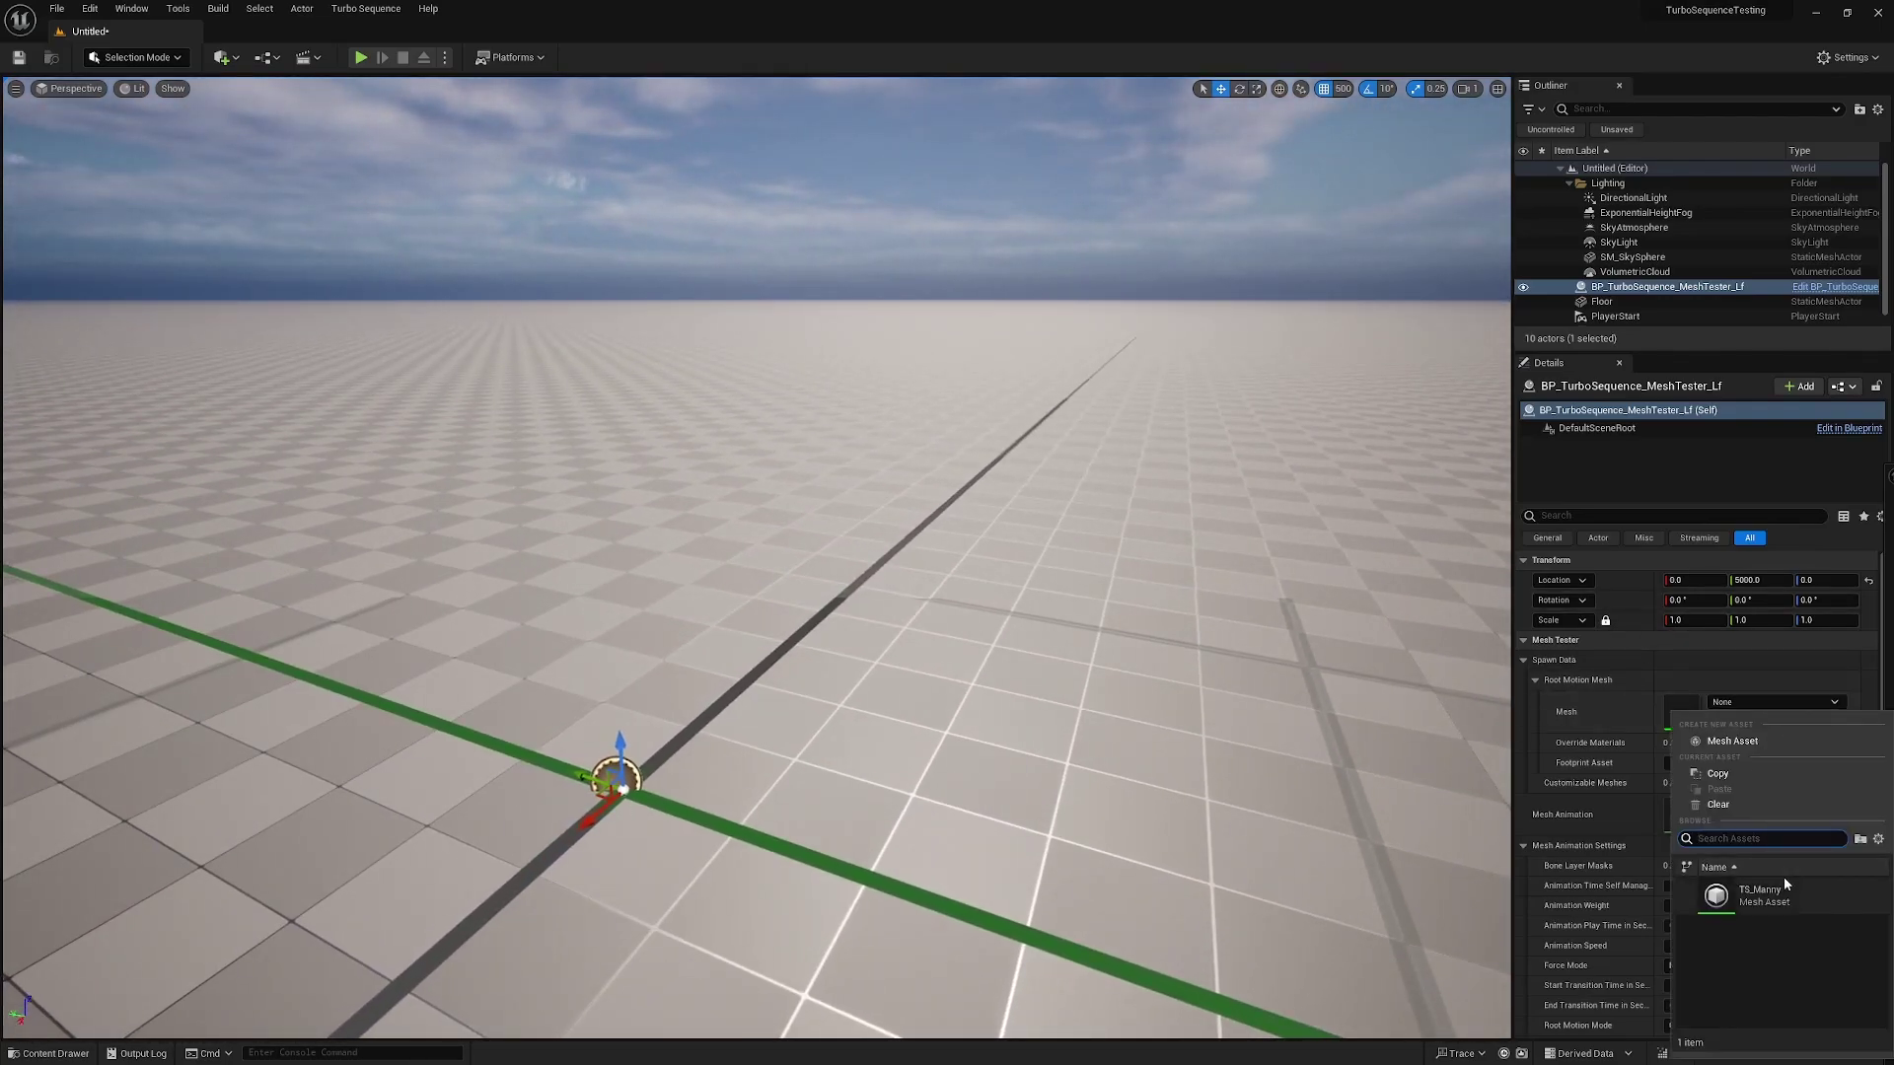
pyautogui.click(1760, 893)
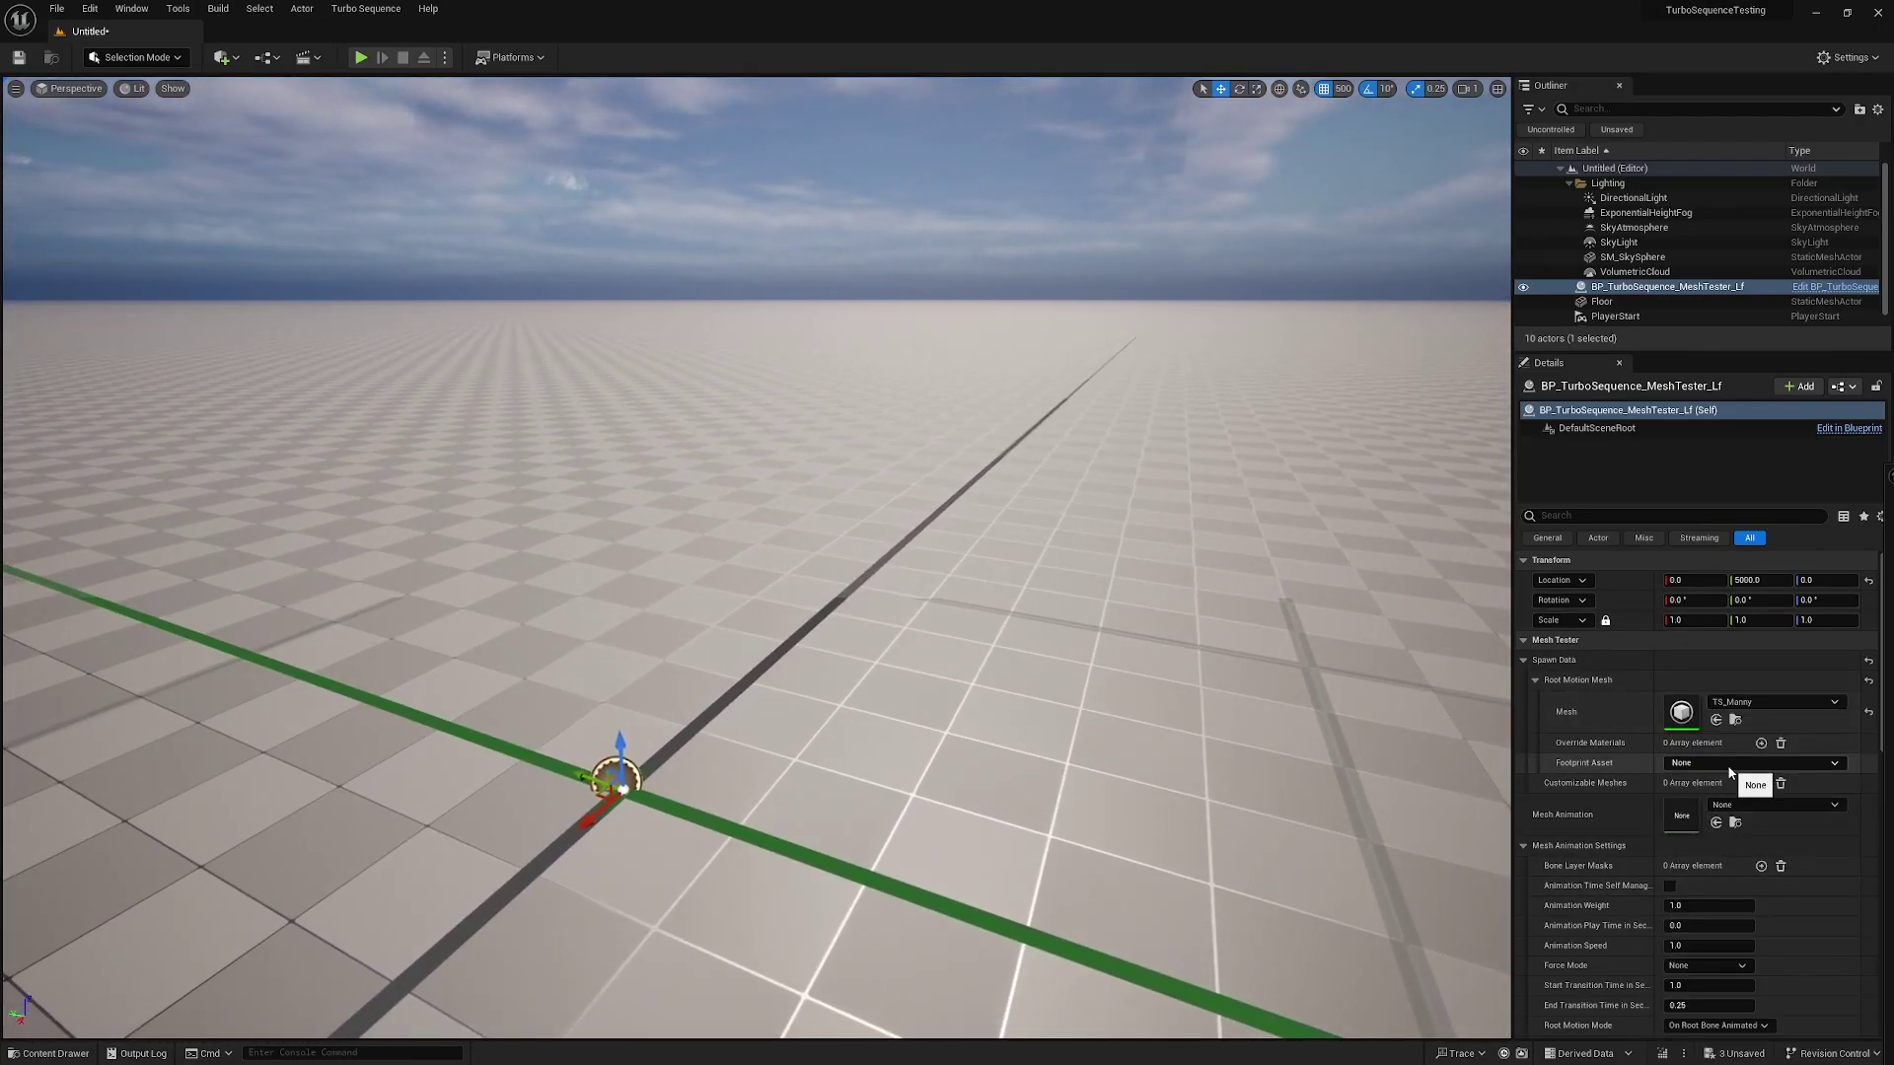
pyautogui.click(1754, 806)
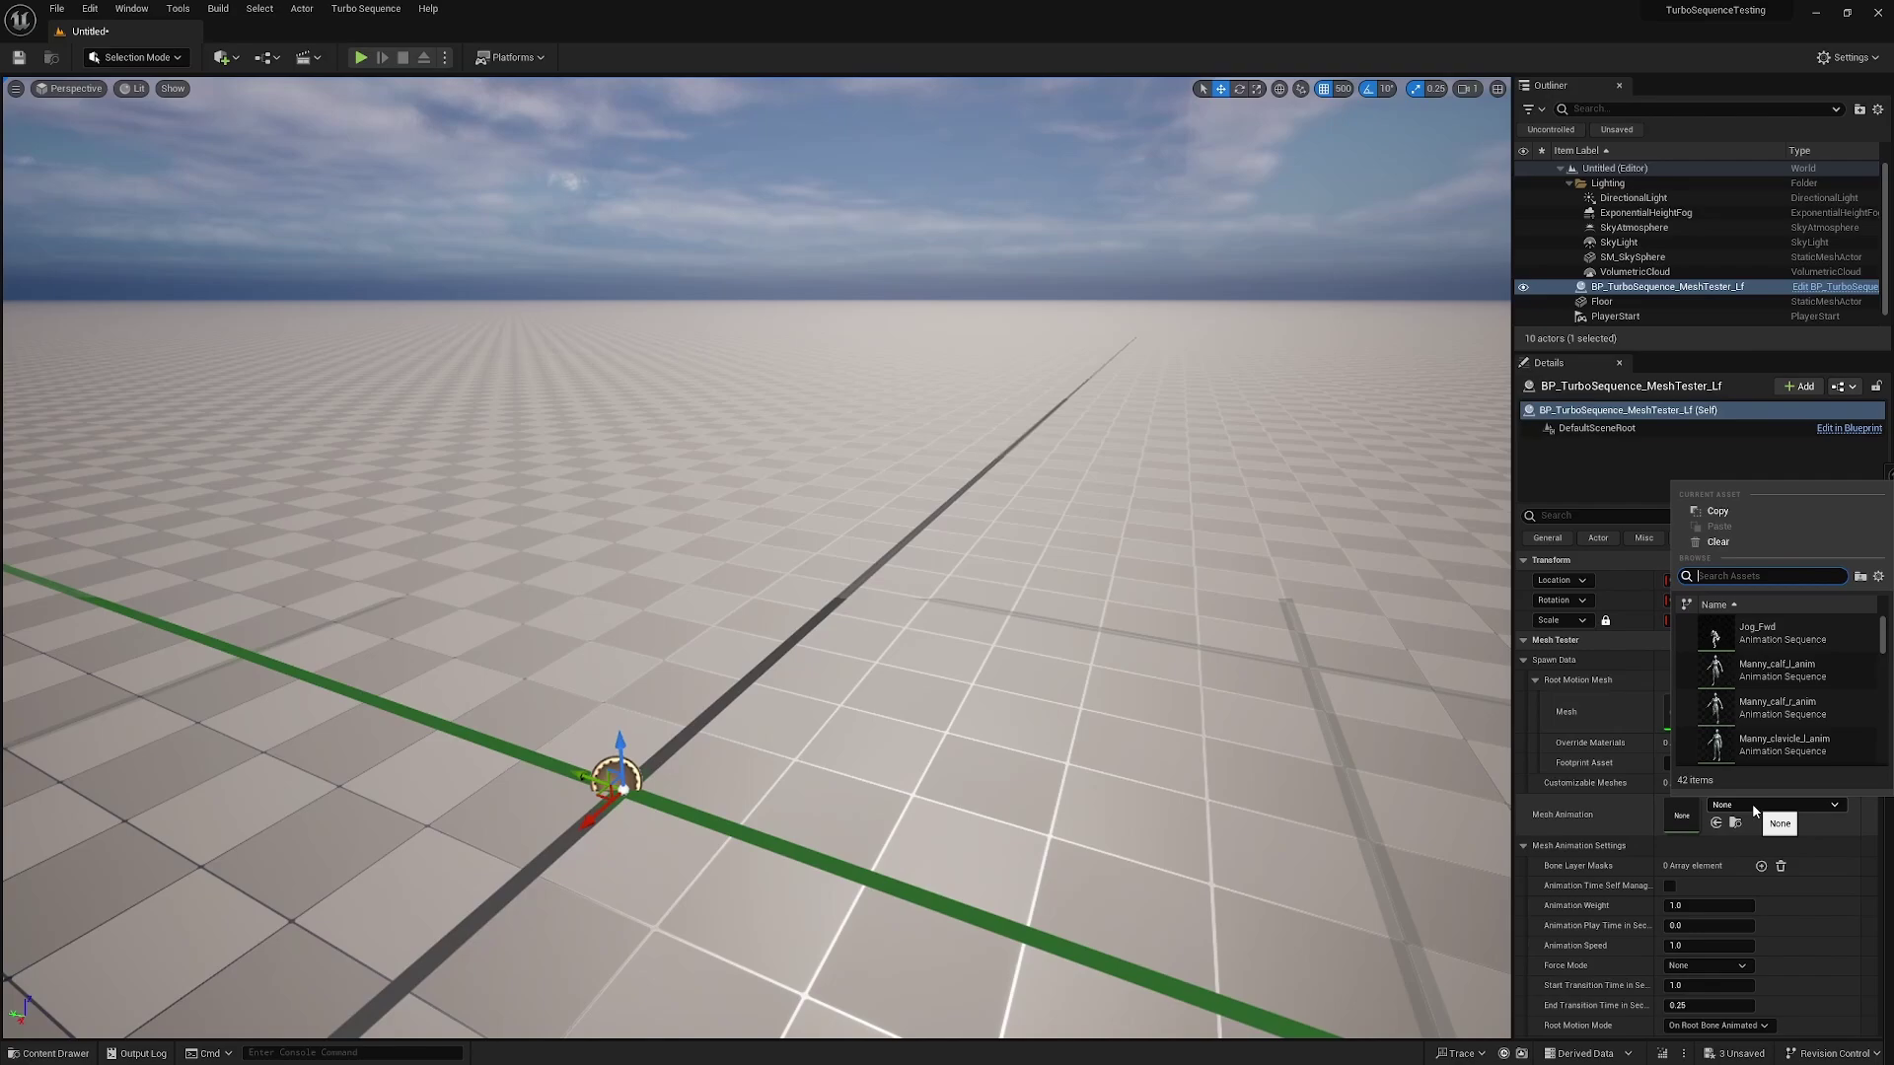
pyautogui.write('walk')
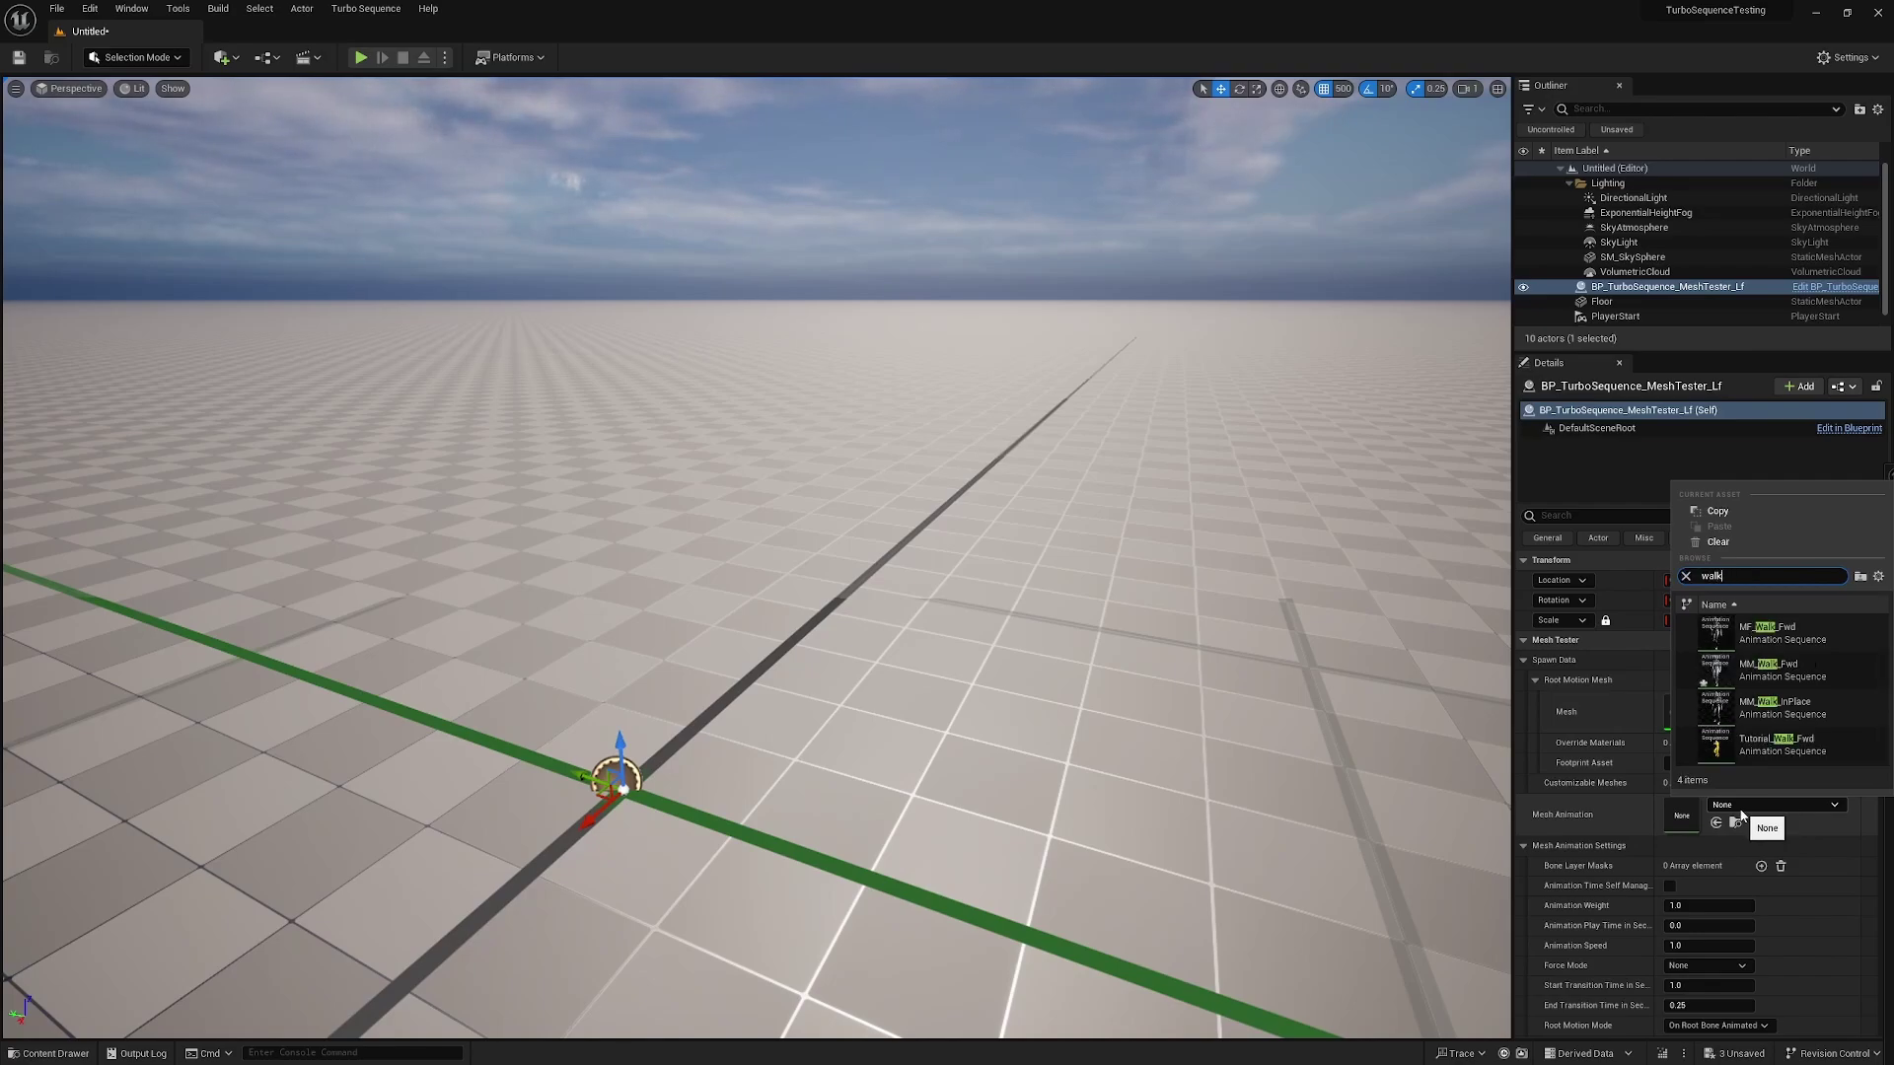
pyautogui.click(1771, 669)
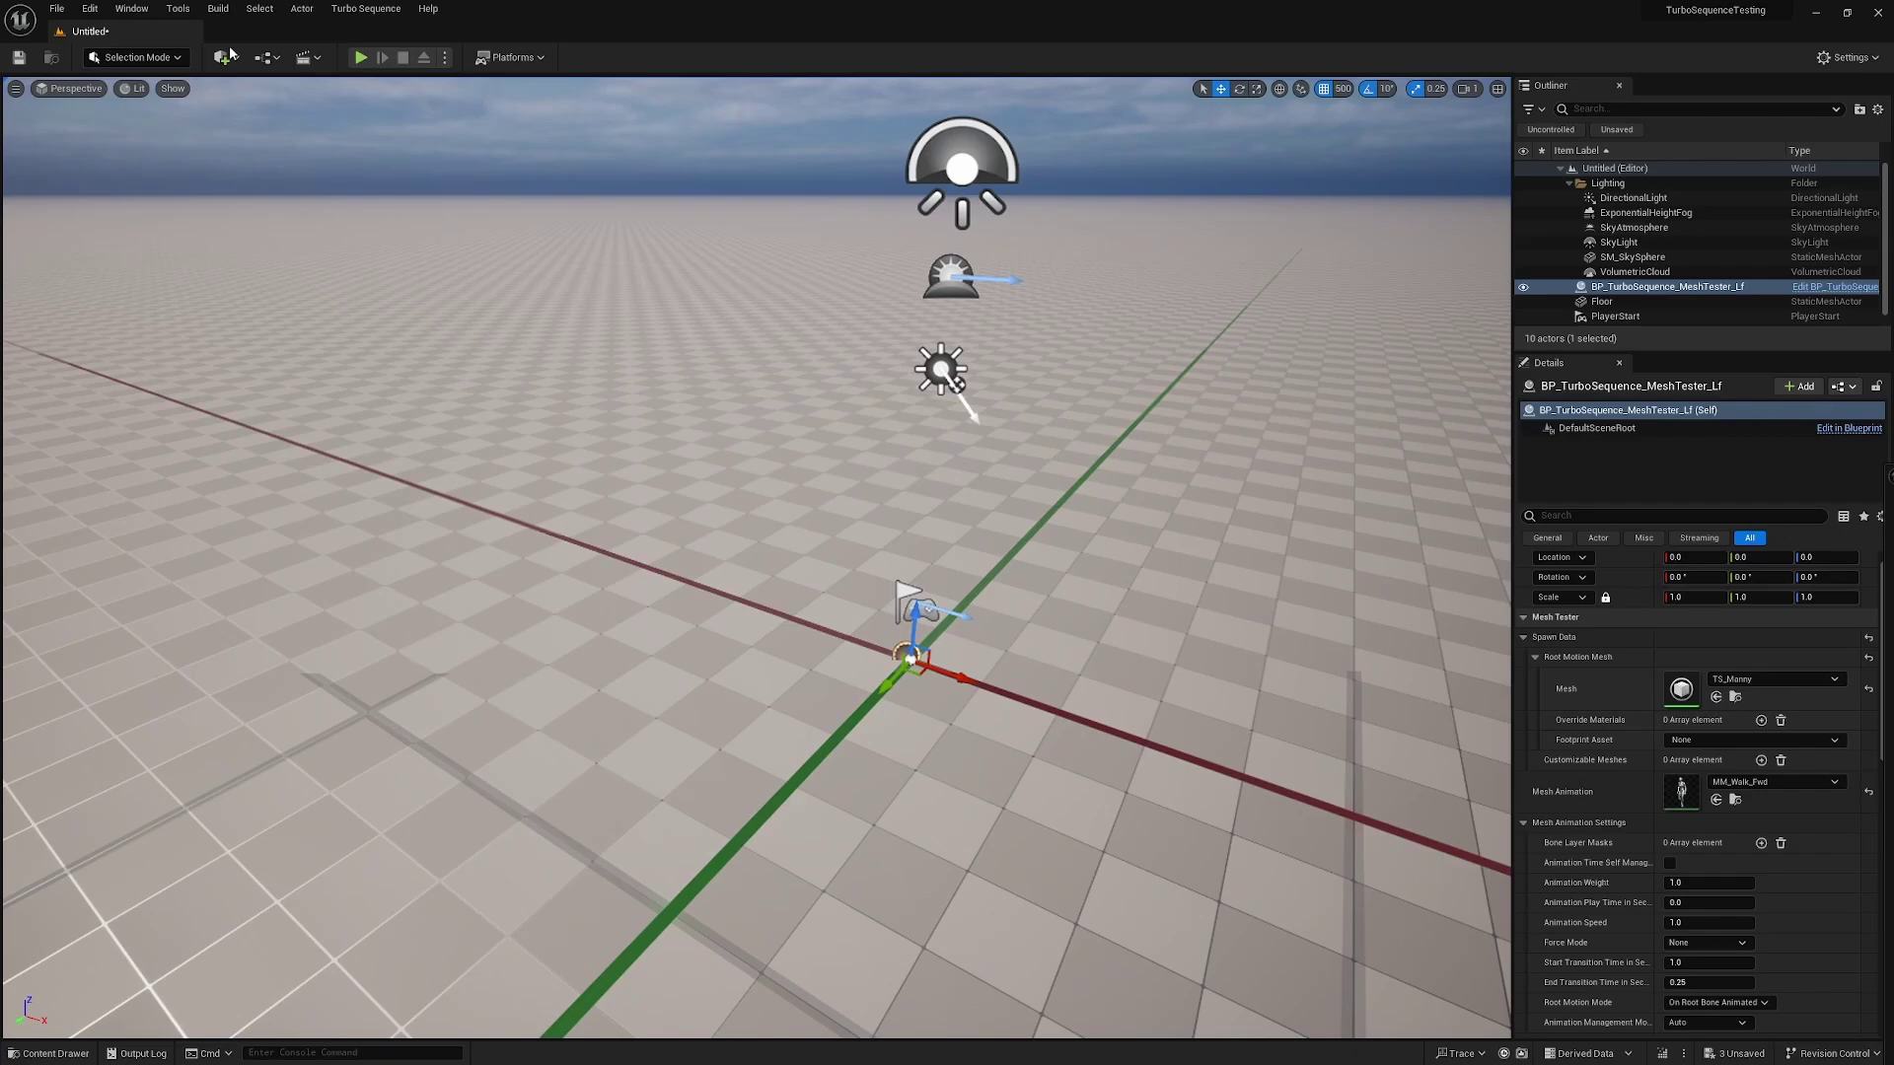
pyautogui.click(361, 57)
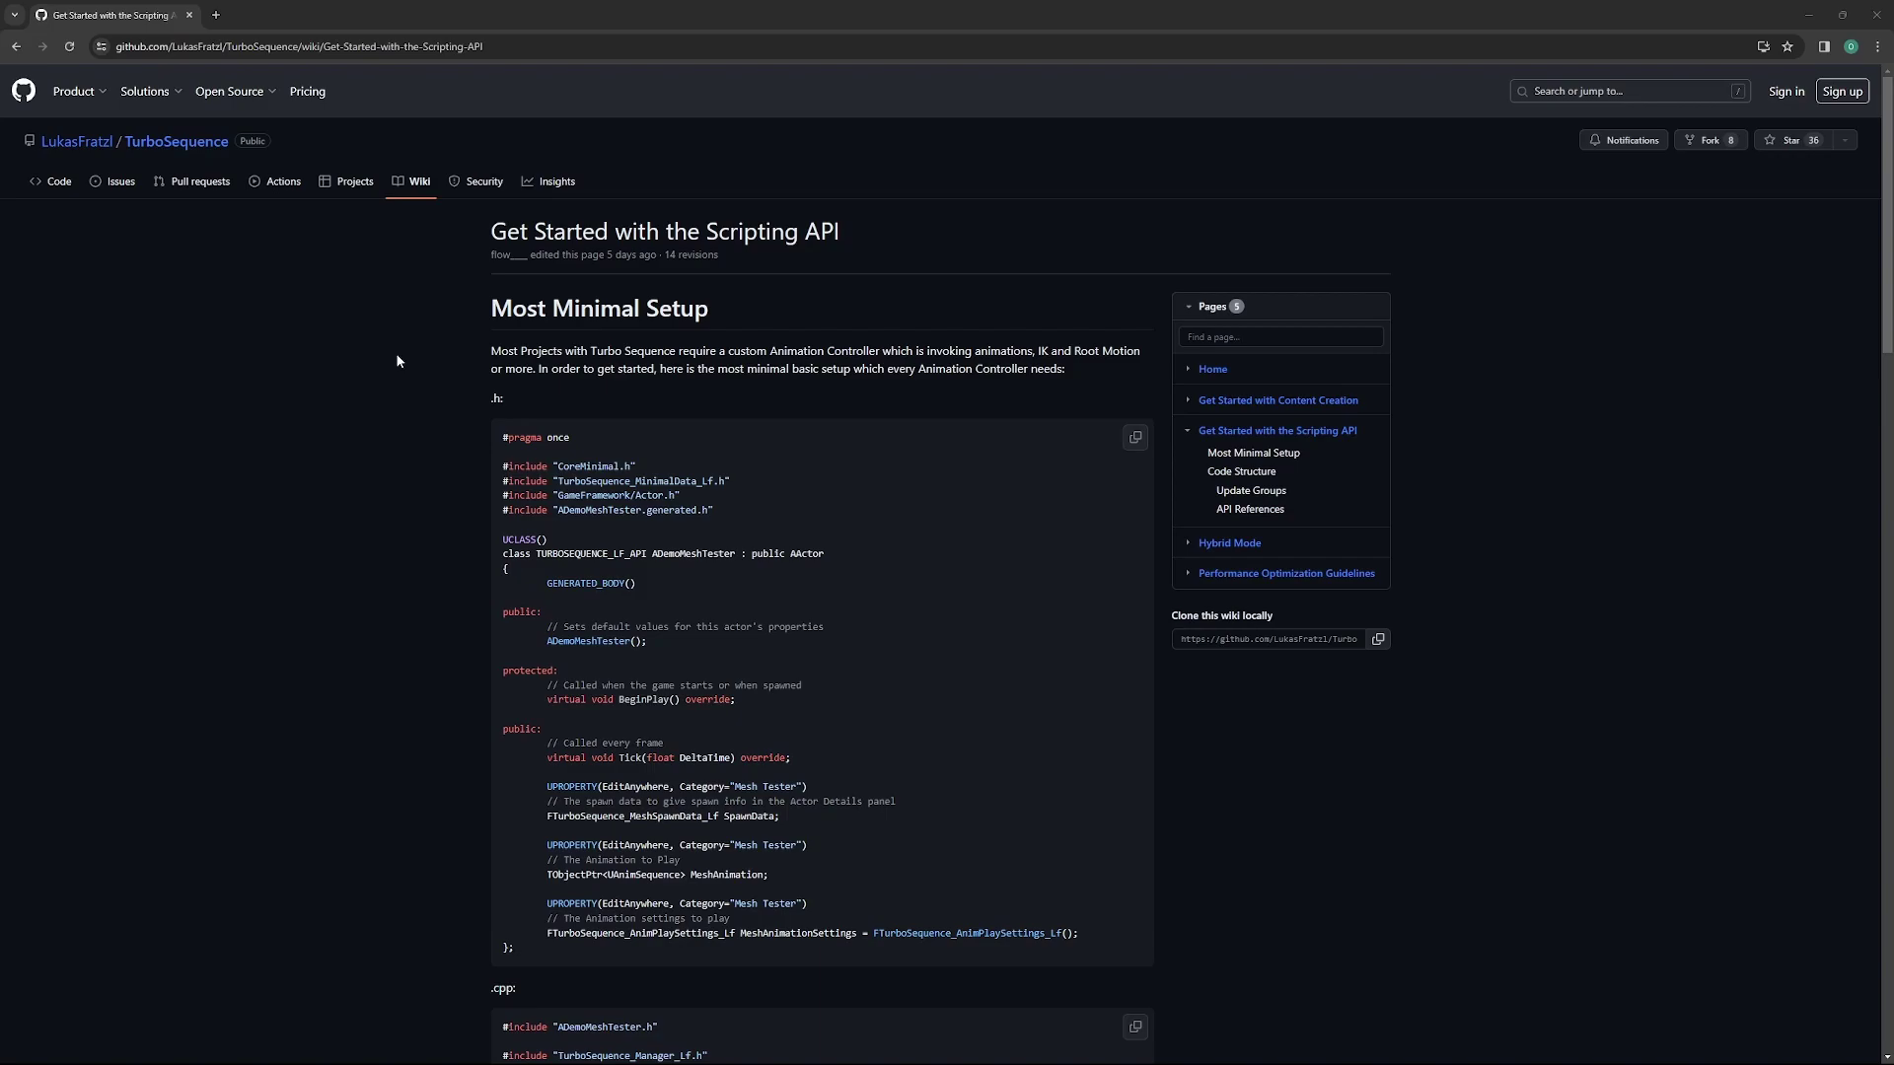
# - Examine the Most Minimal Setup .h and .cpp code on the GitHub Scripting API wiki page, including the full instance creation and animation calls
pyautogui.scroll(-1, 414, 367)
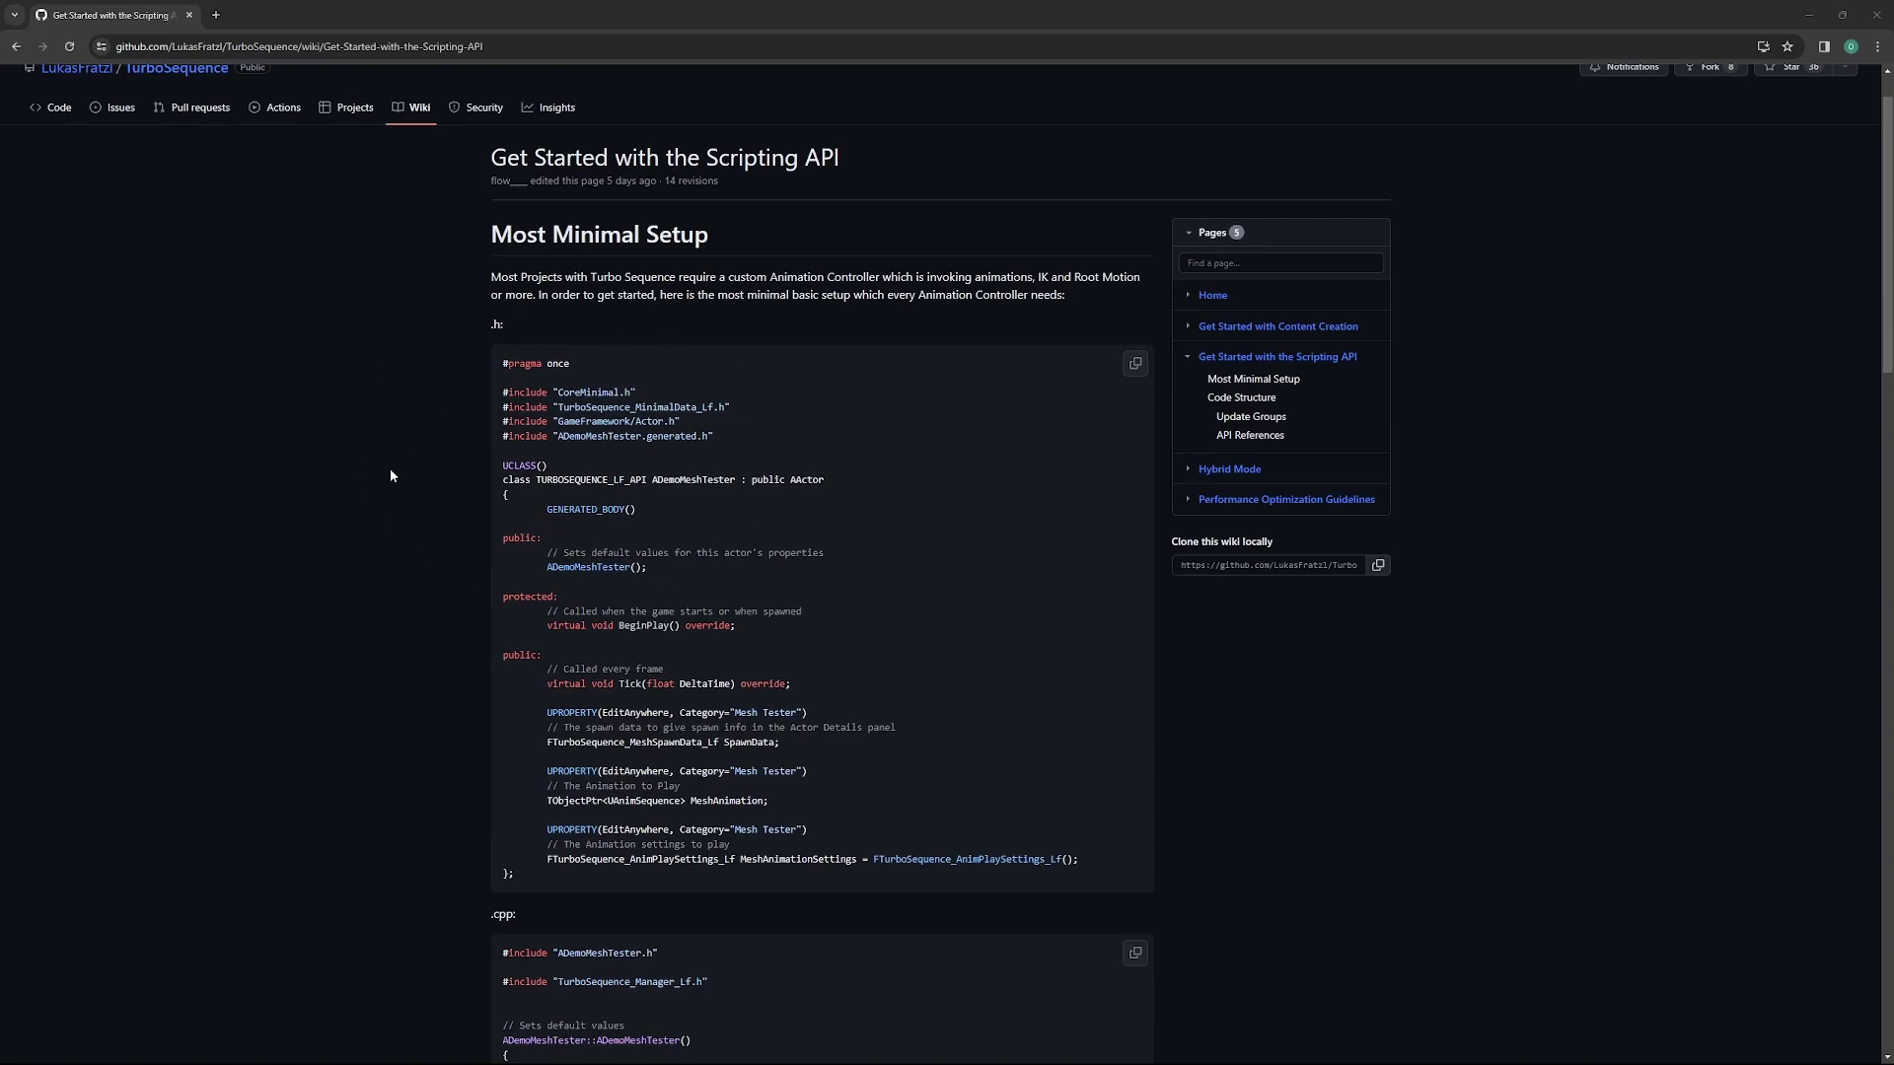
pyautogui.scroll(-3, 360, 454)
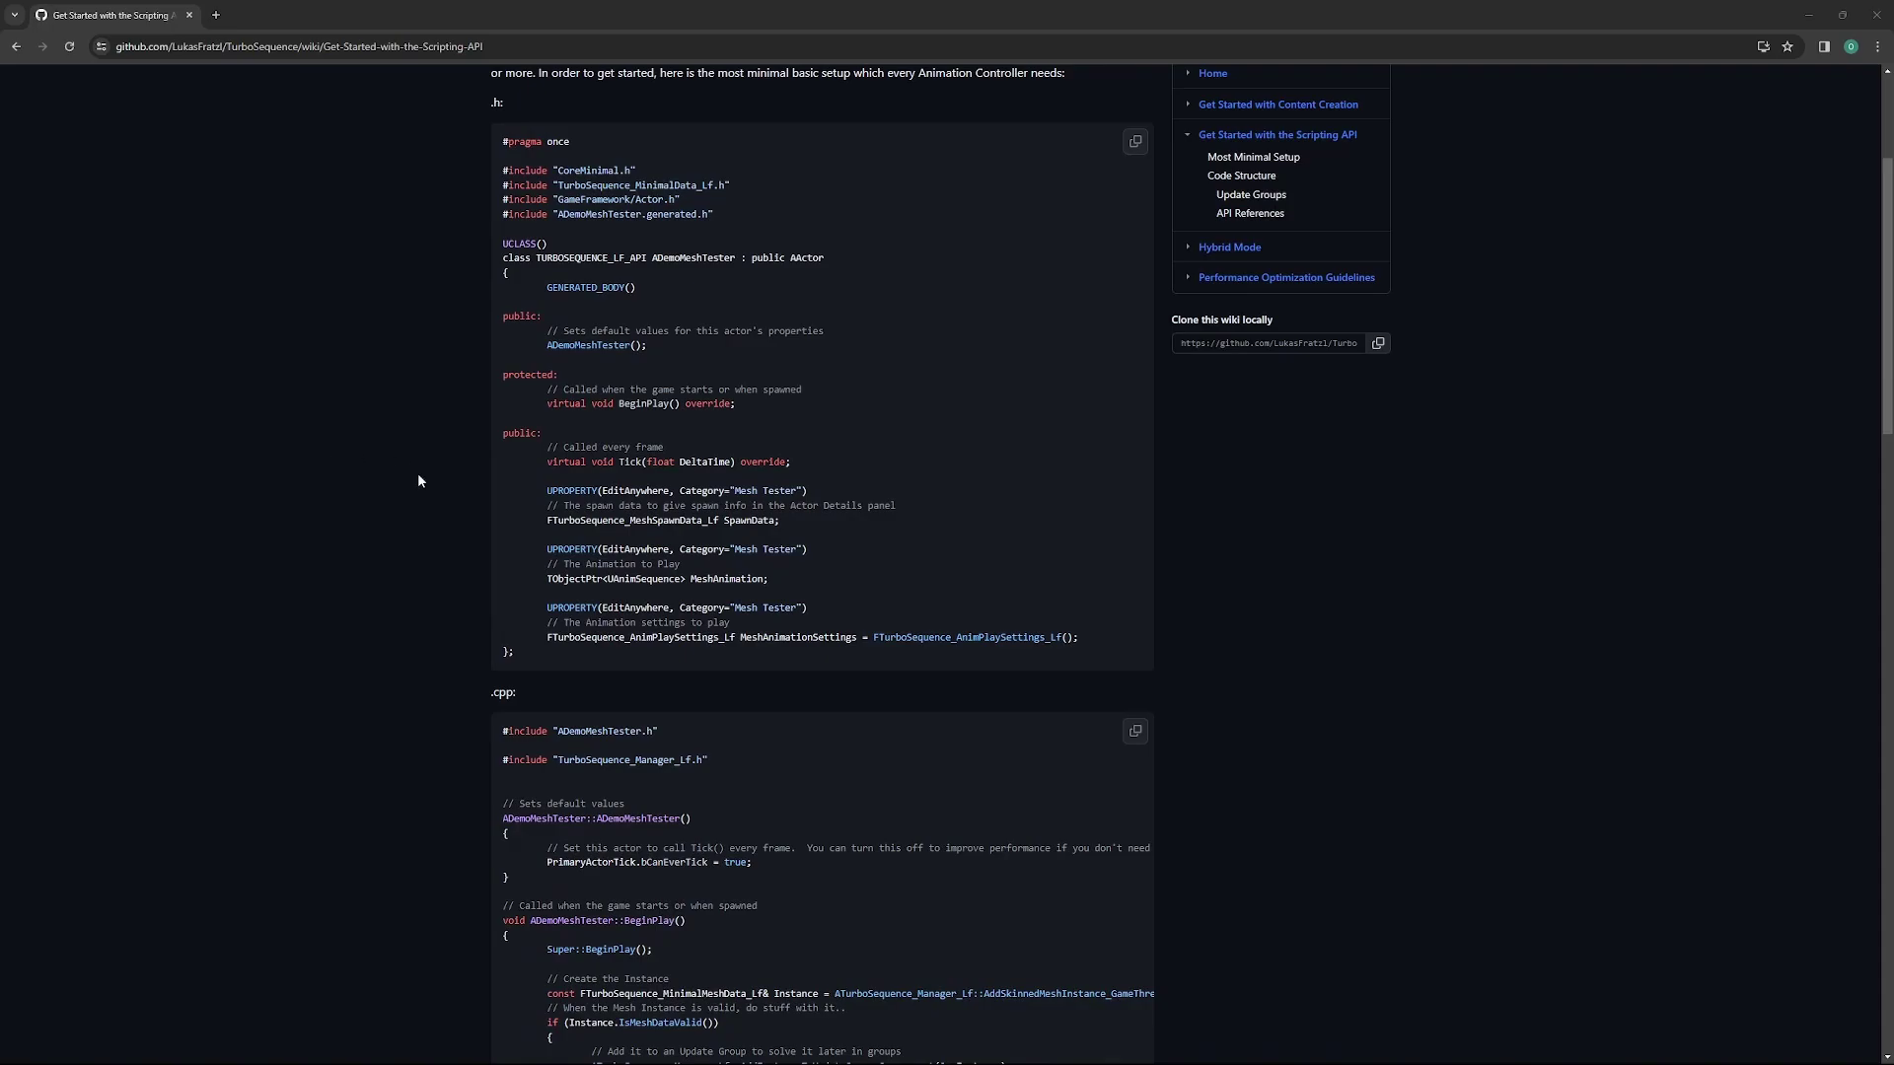
pyautogui.scroll(-7, 458, 523)
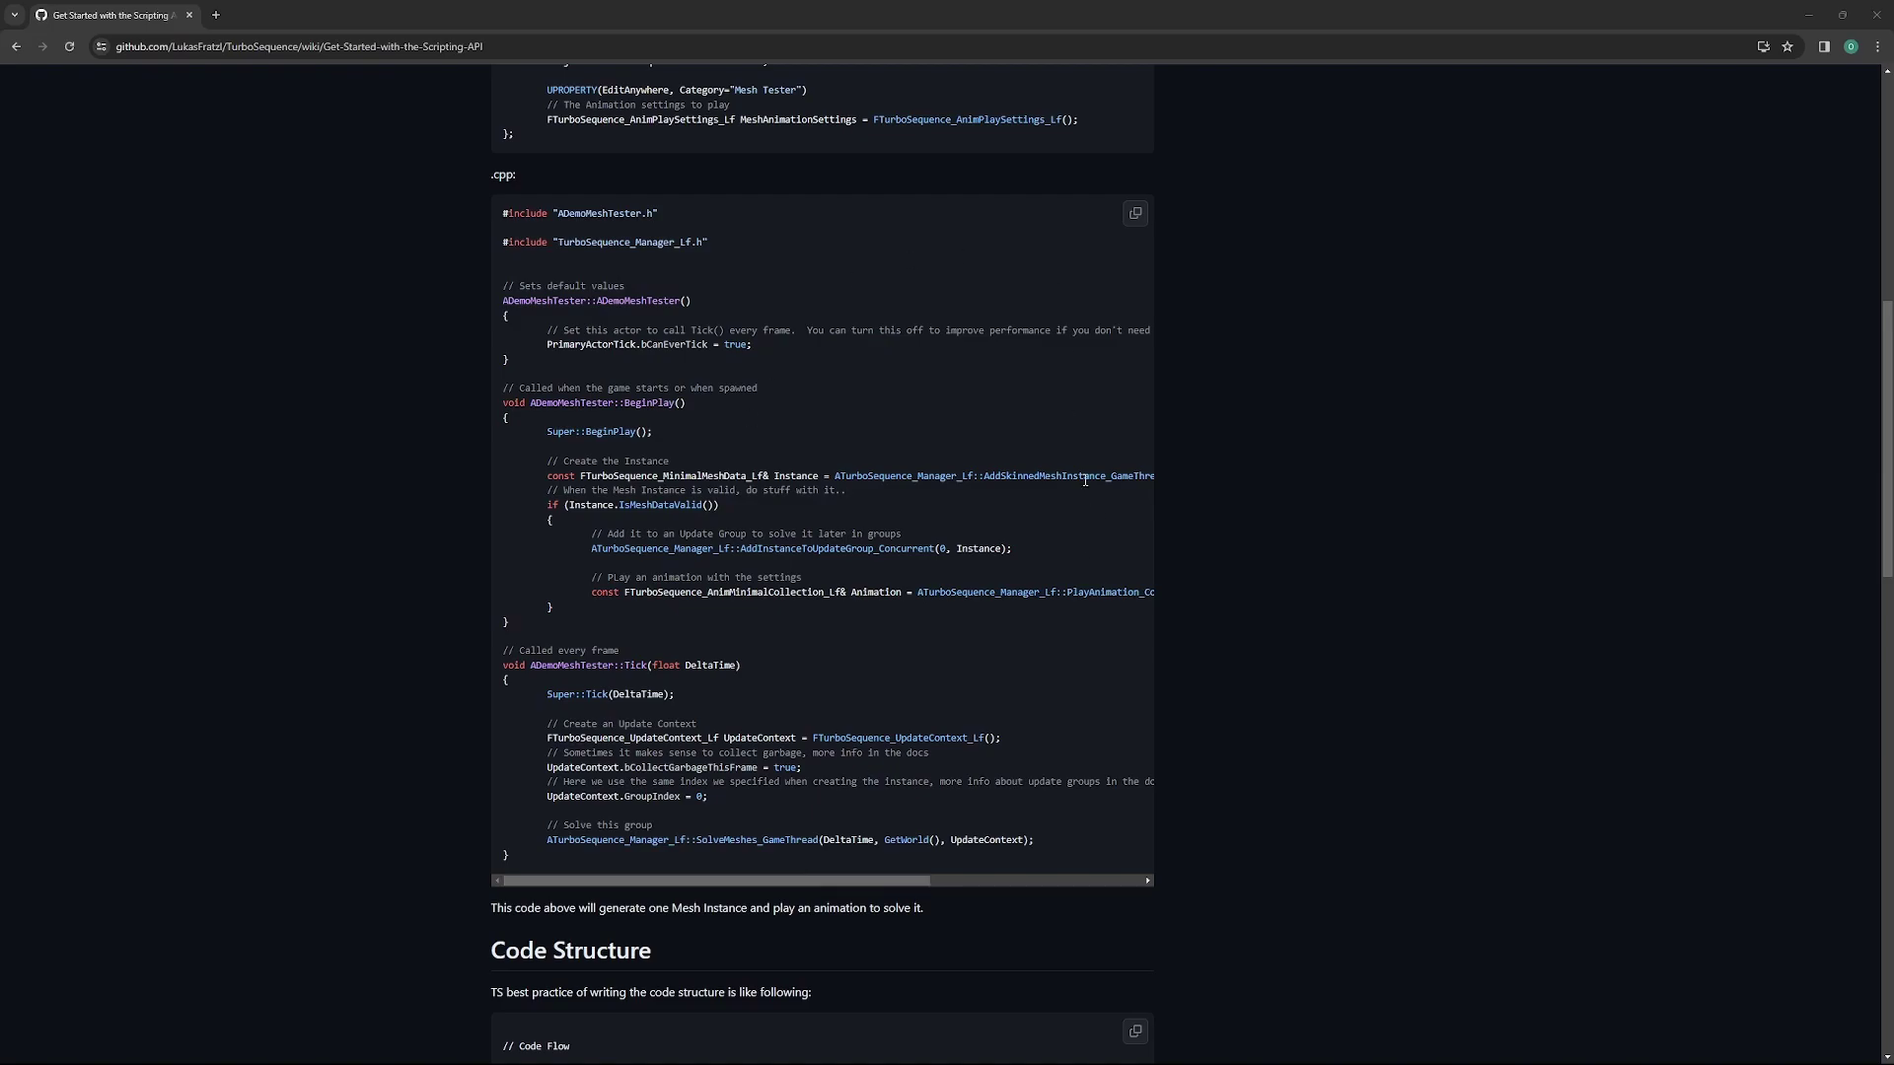
pyautogui.moveTo(861, 887); pyautogui.dragTo(1080, 888)
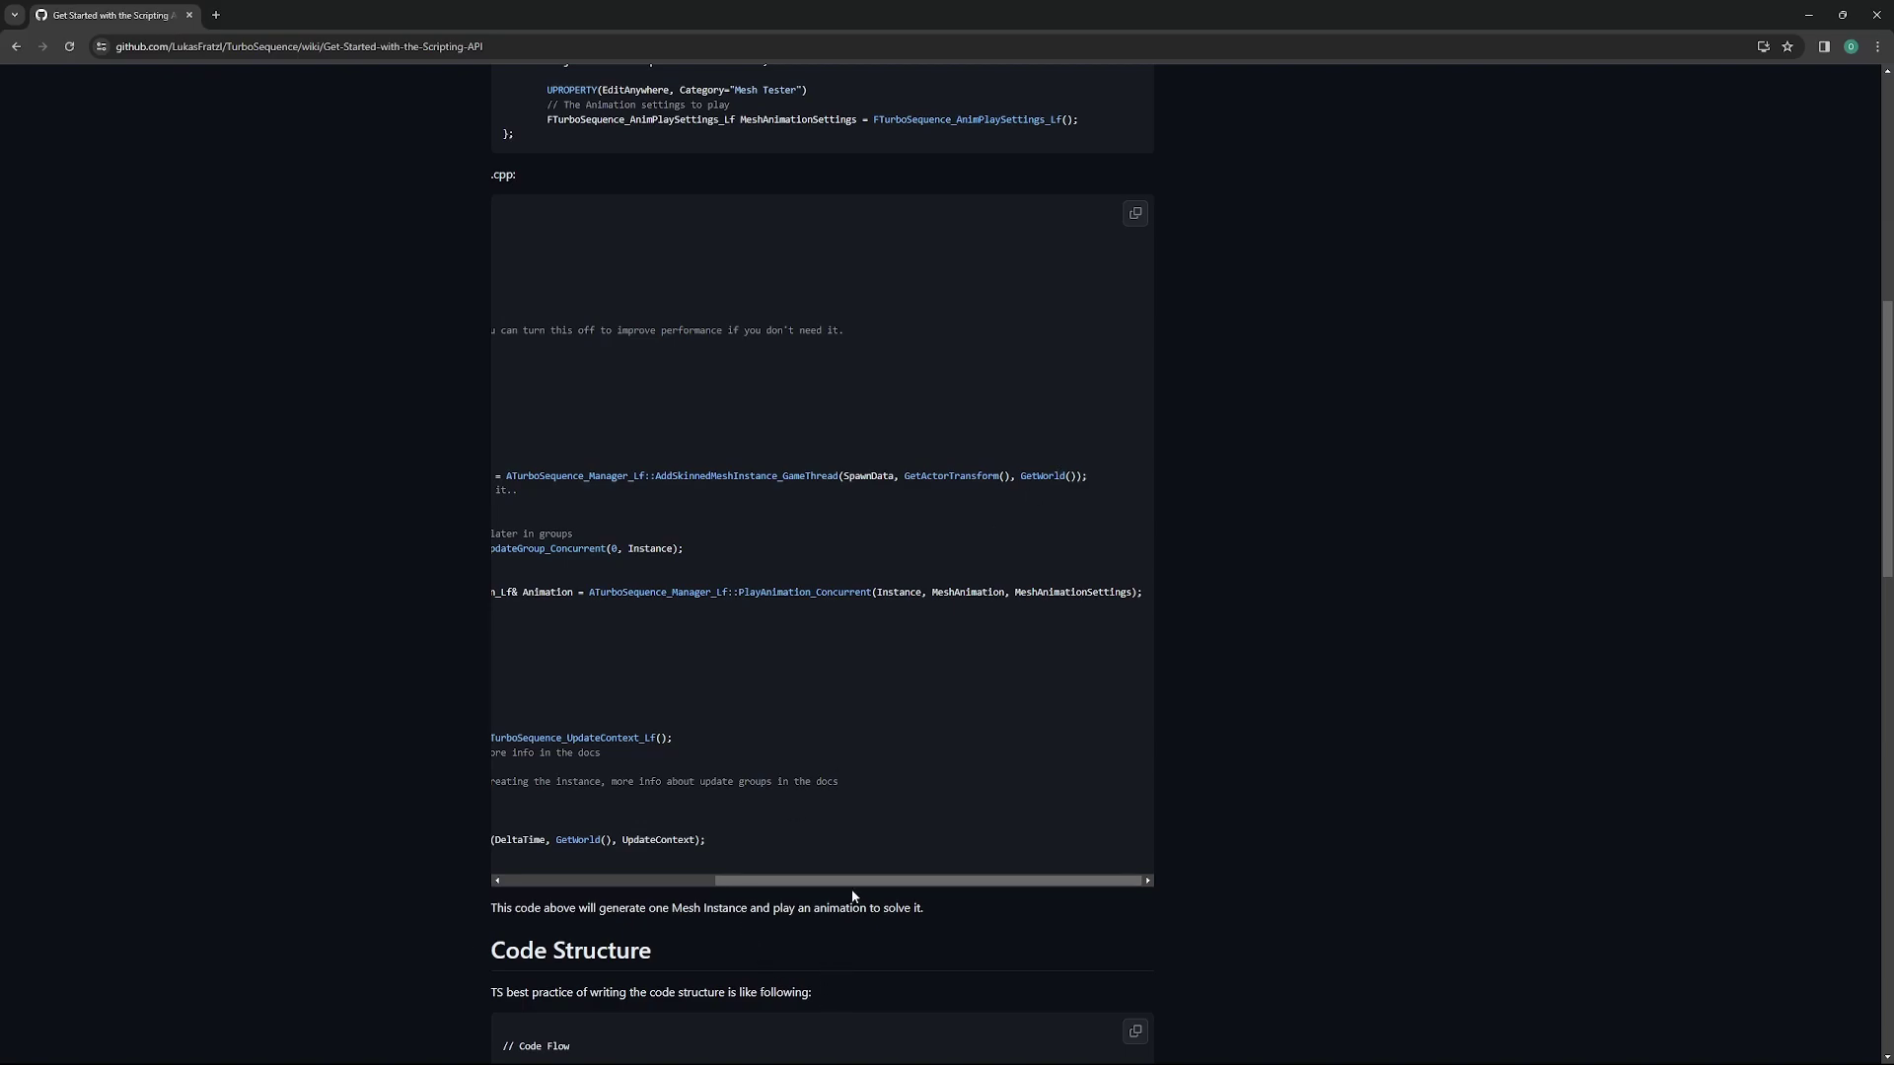
pyautogui.moveTo(853, 881); pyautogui.dragTo(913, 875)
pyautogui.moveTo(876, 593); pyautogui.dragTo(923, 596)
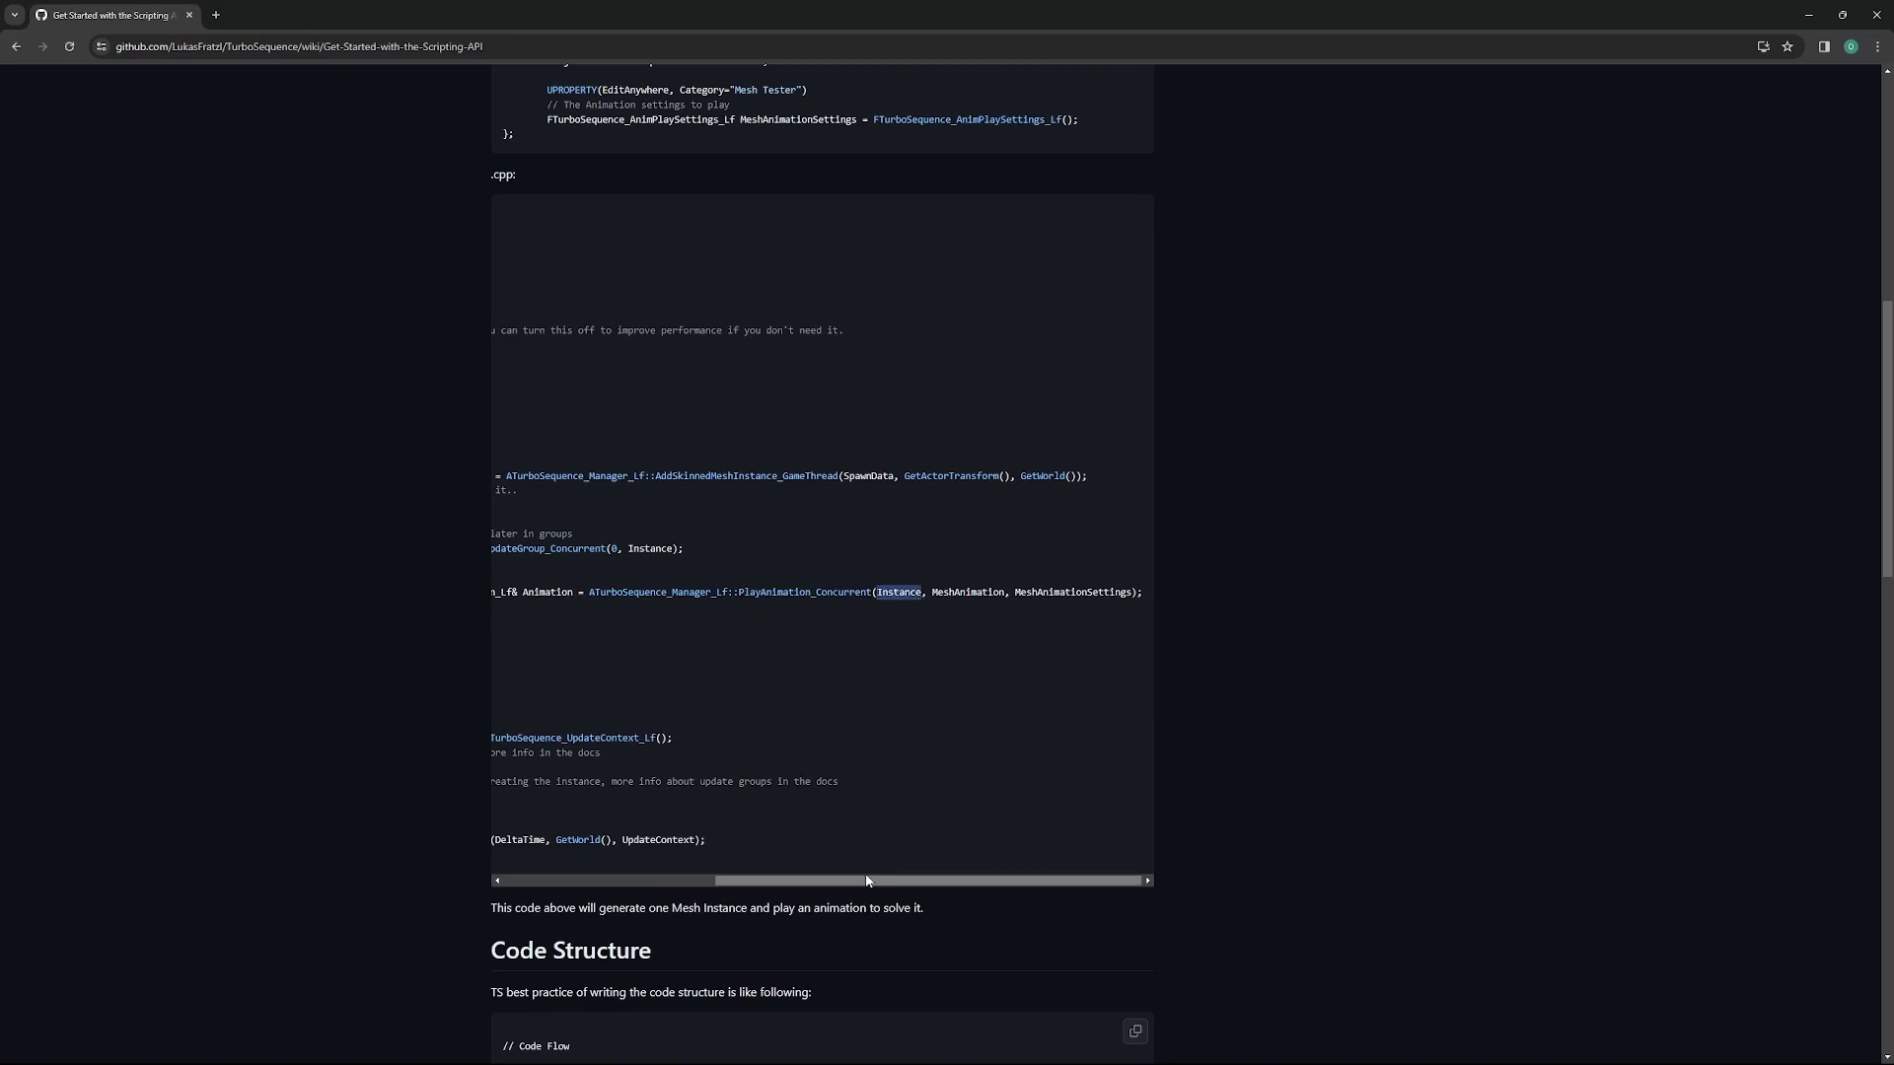
pyautogui.moveTo(913, 880); pyautogui.dragTo(699, 880)
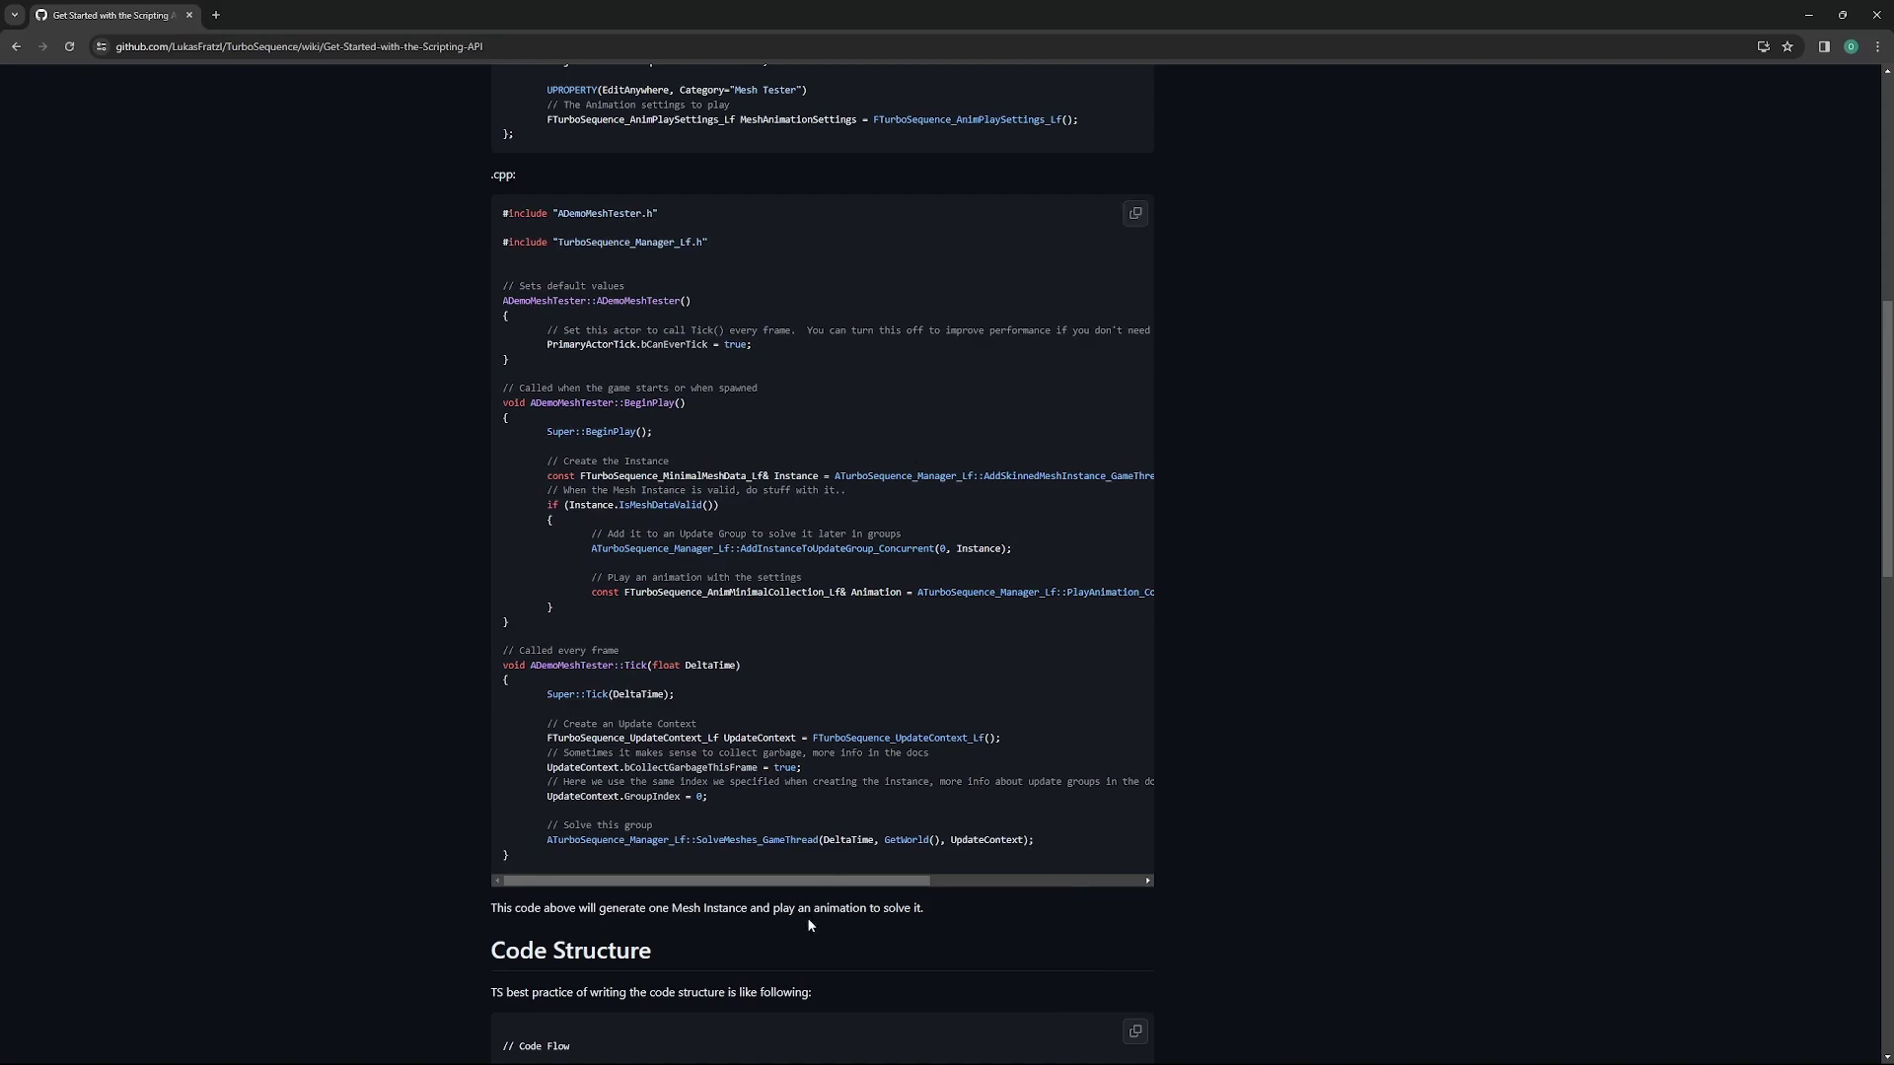
pyautogui.moveTo(854, 880); pyautogui.dragTo(1099, 867)
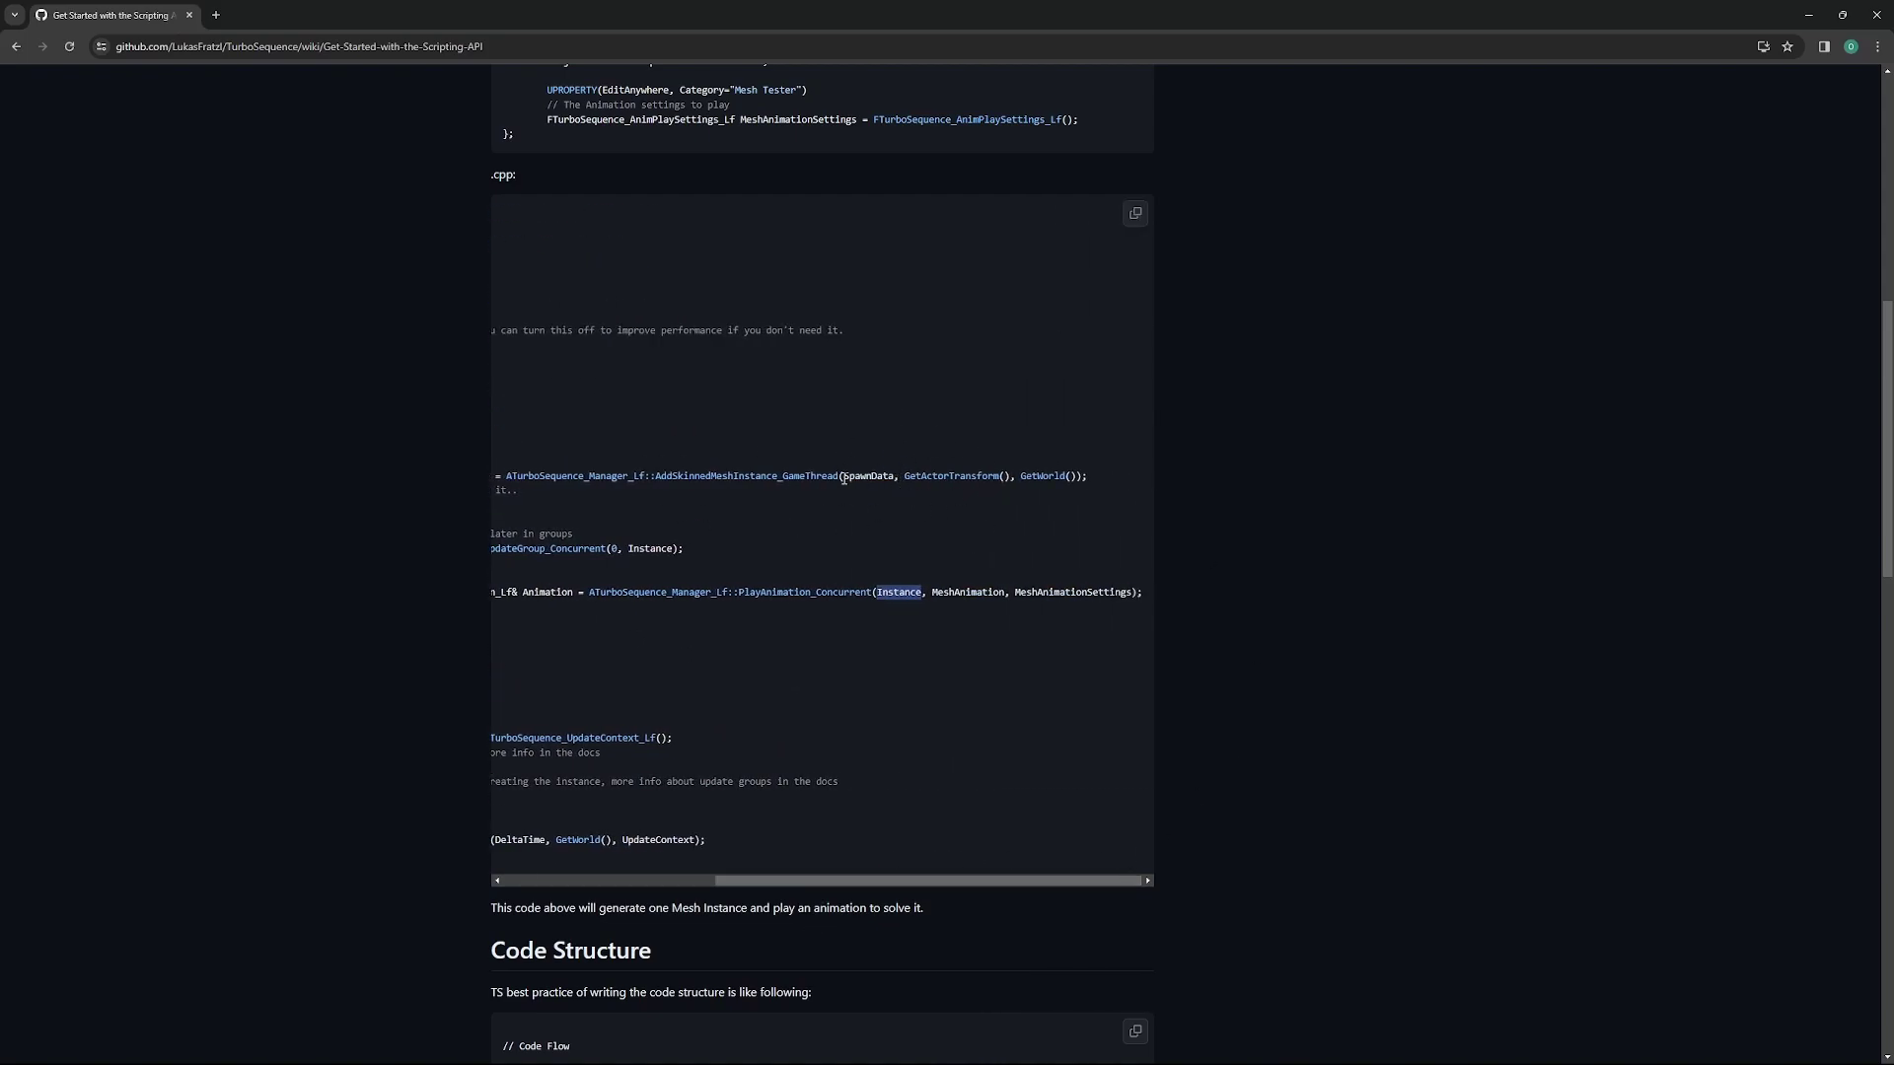
pyautogui.hscroll(-5, 919, 850)
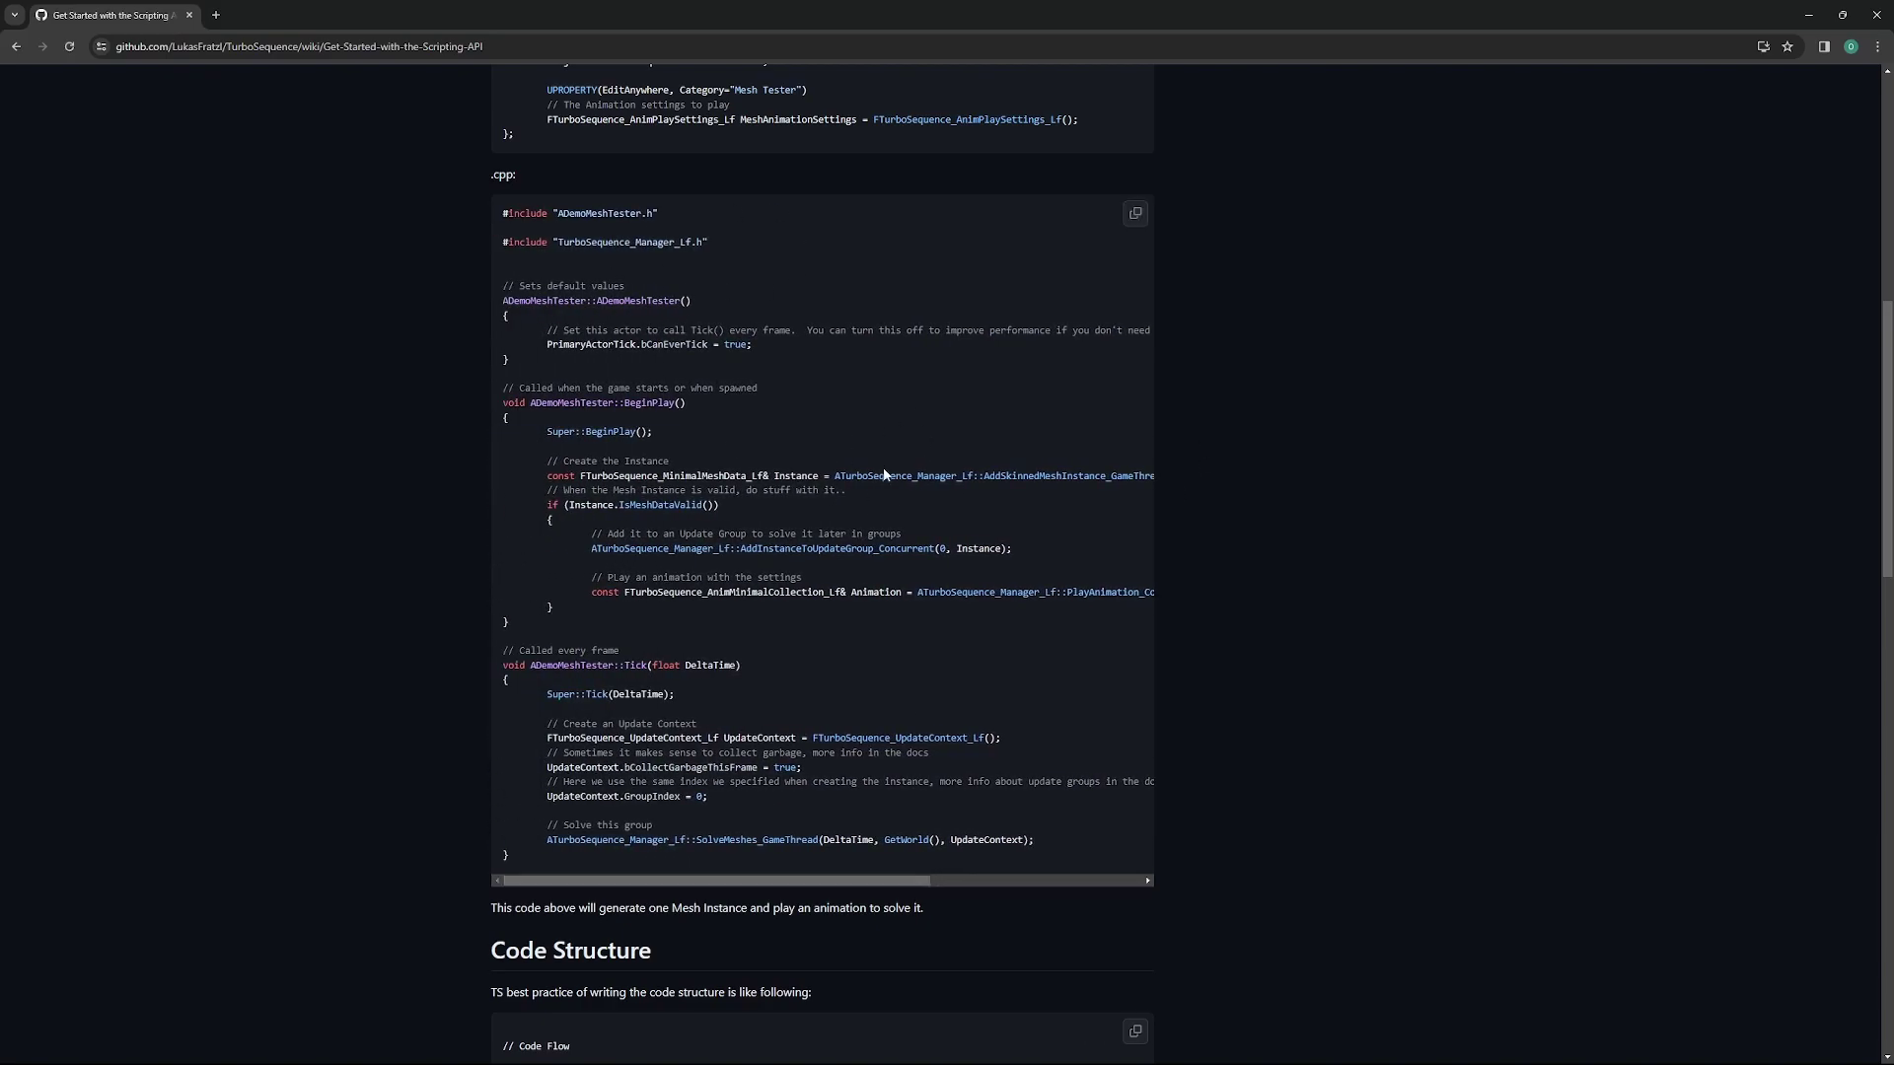
pyautogui.moveTo(835, 880); pyautogui.dragTo(943, 880)
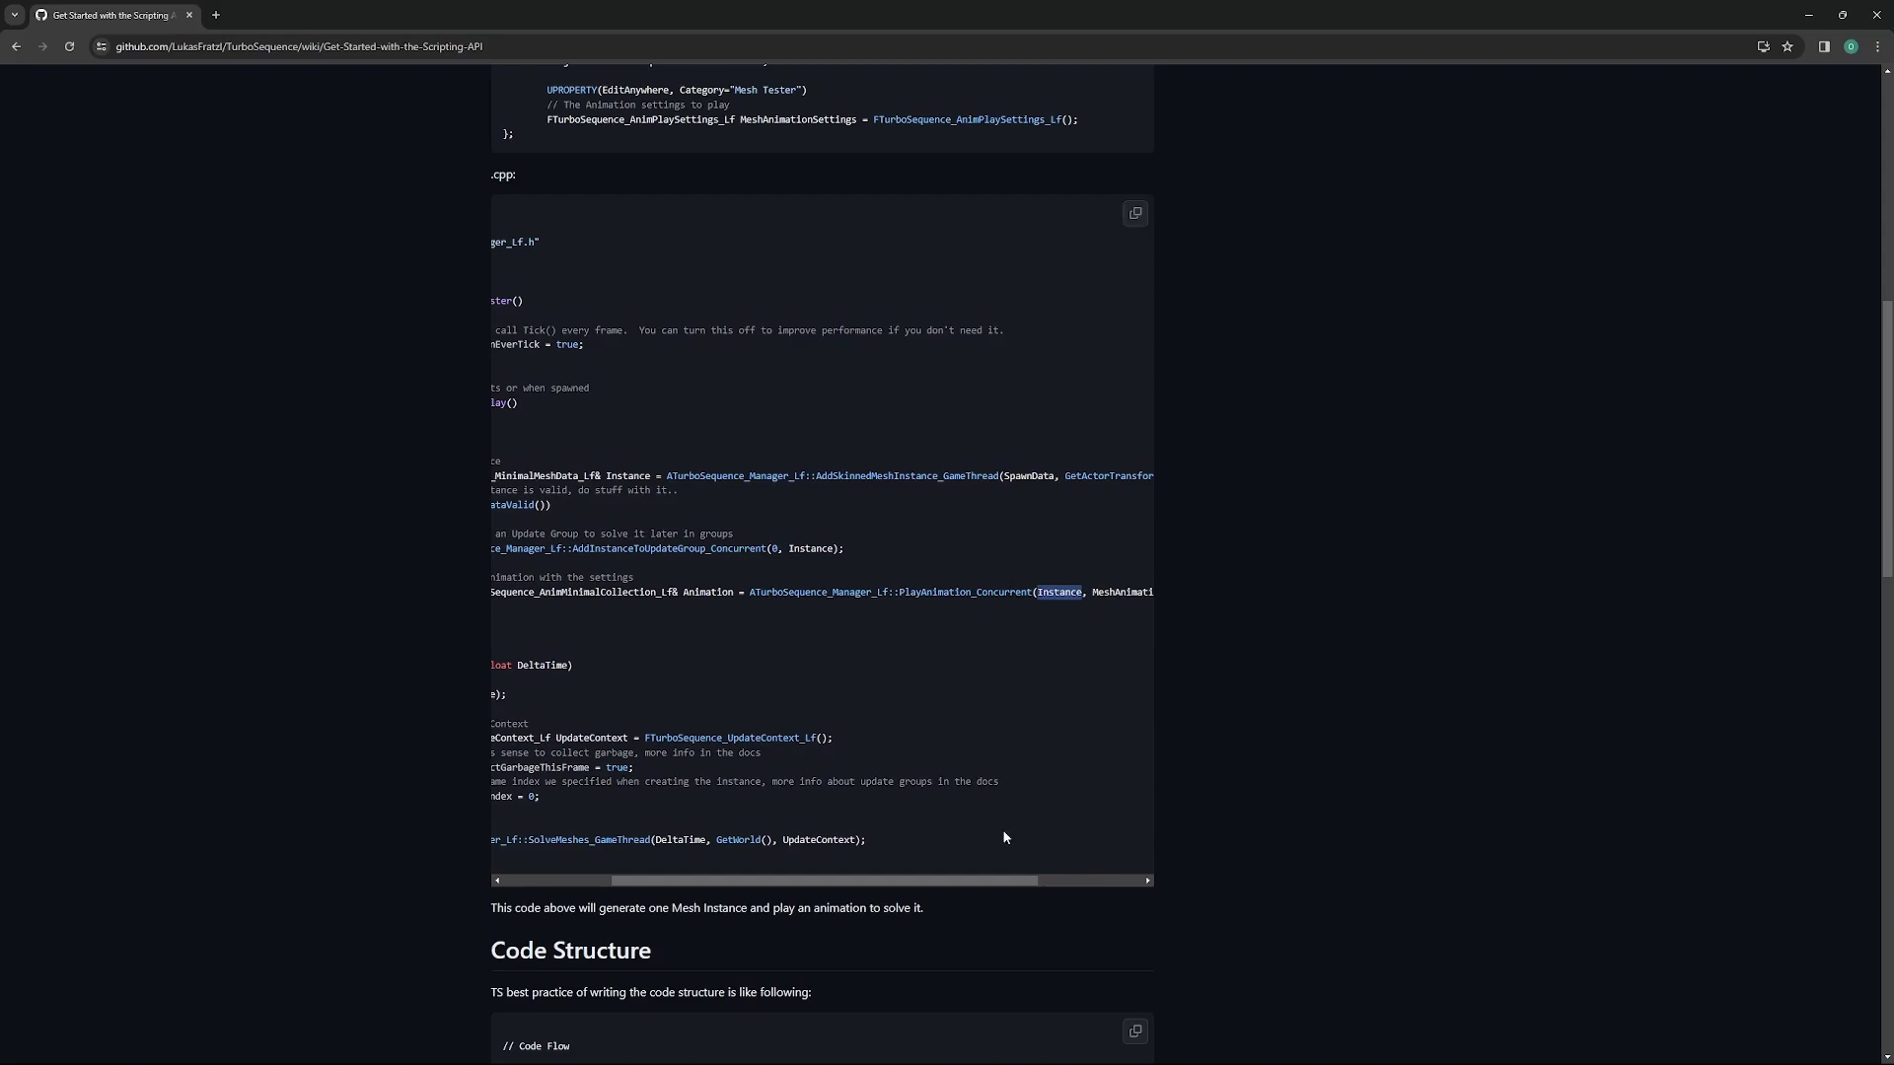
pyautogui.moveTo(919, 880); pyautogui.dragTo(811, 874)
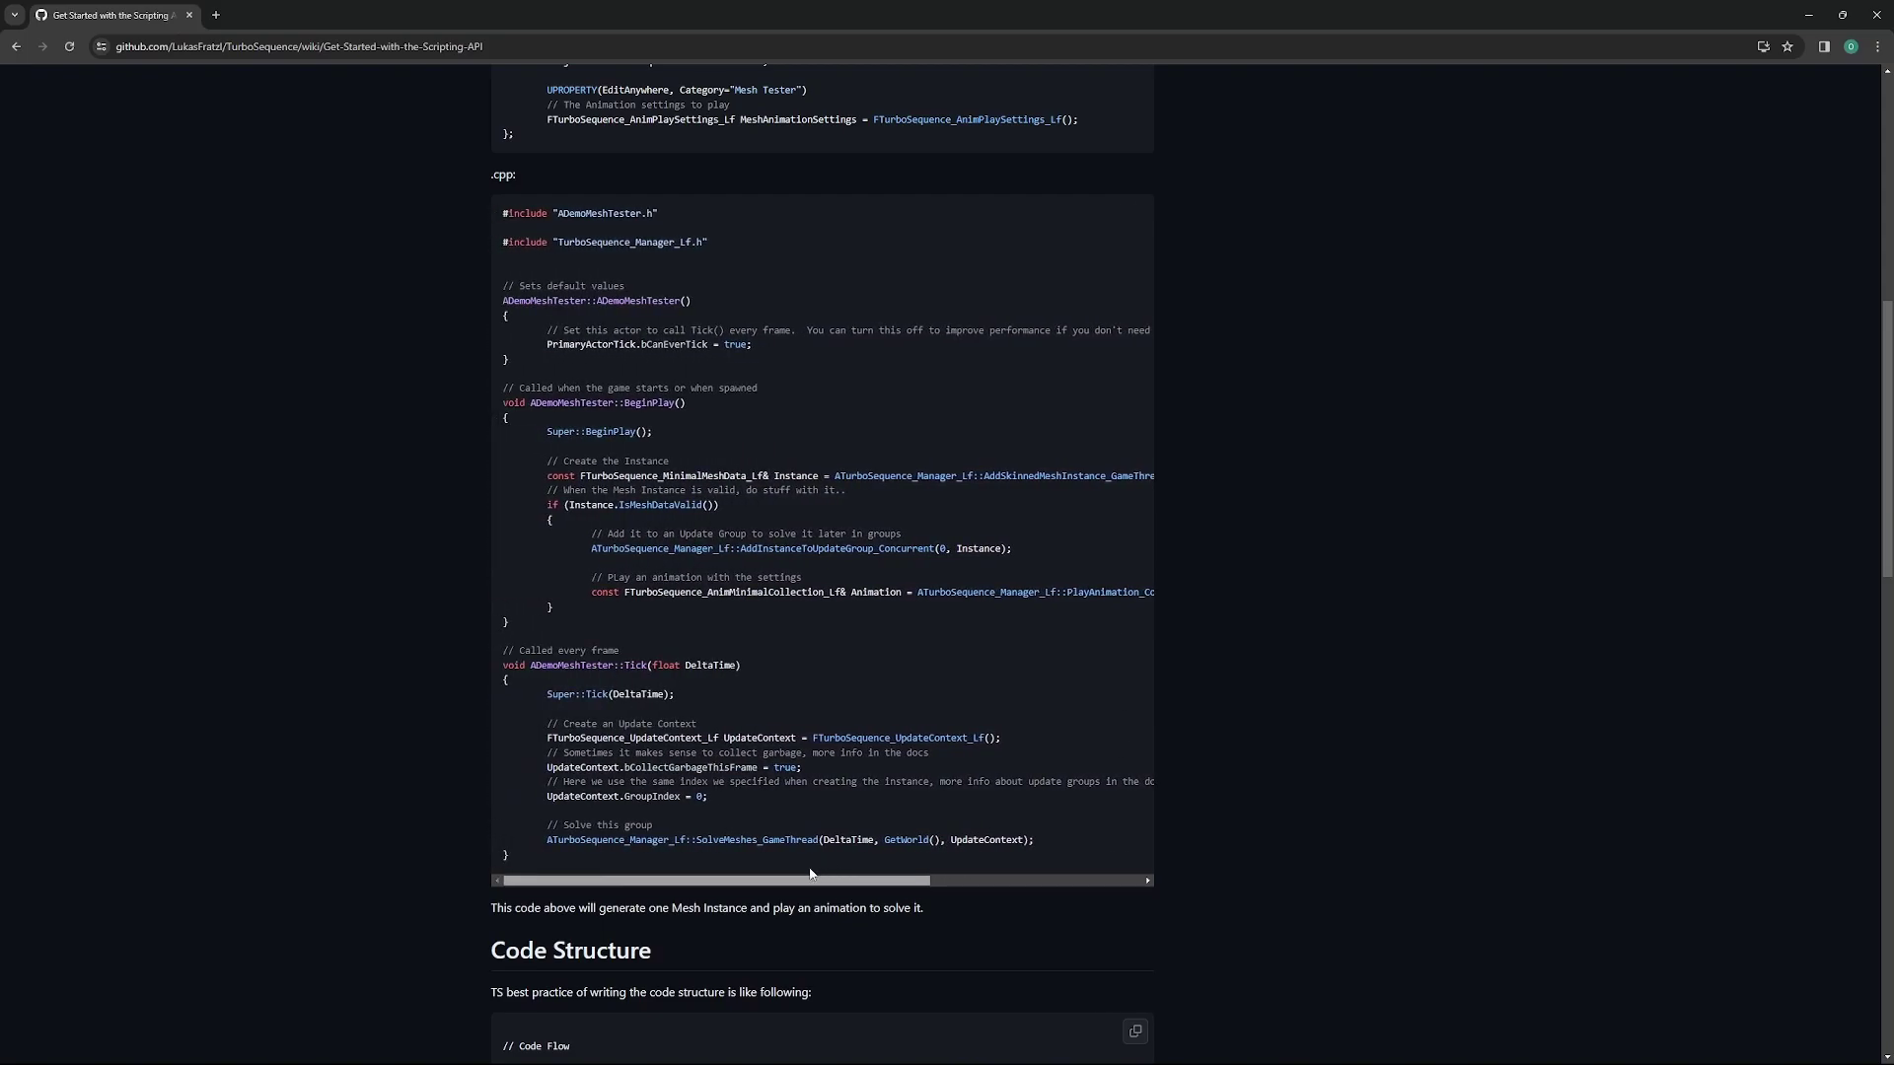
pyautogui.scroll(-2, 700, 700)
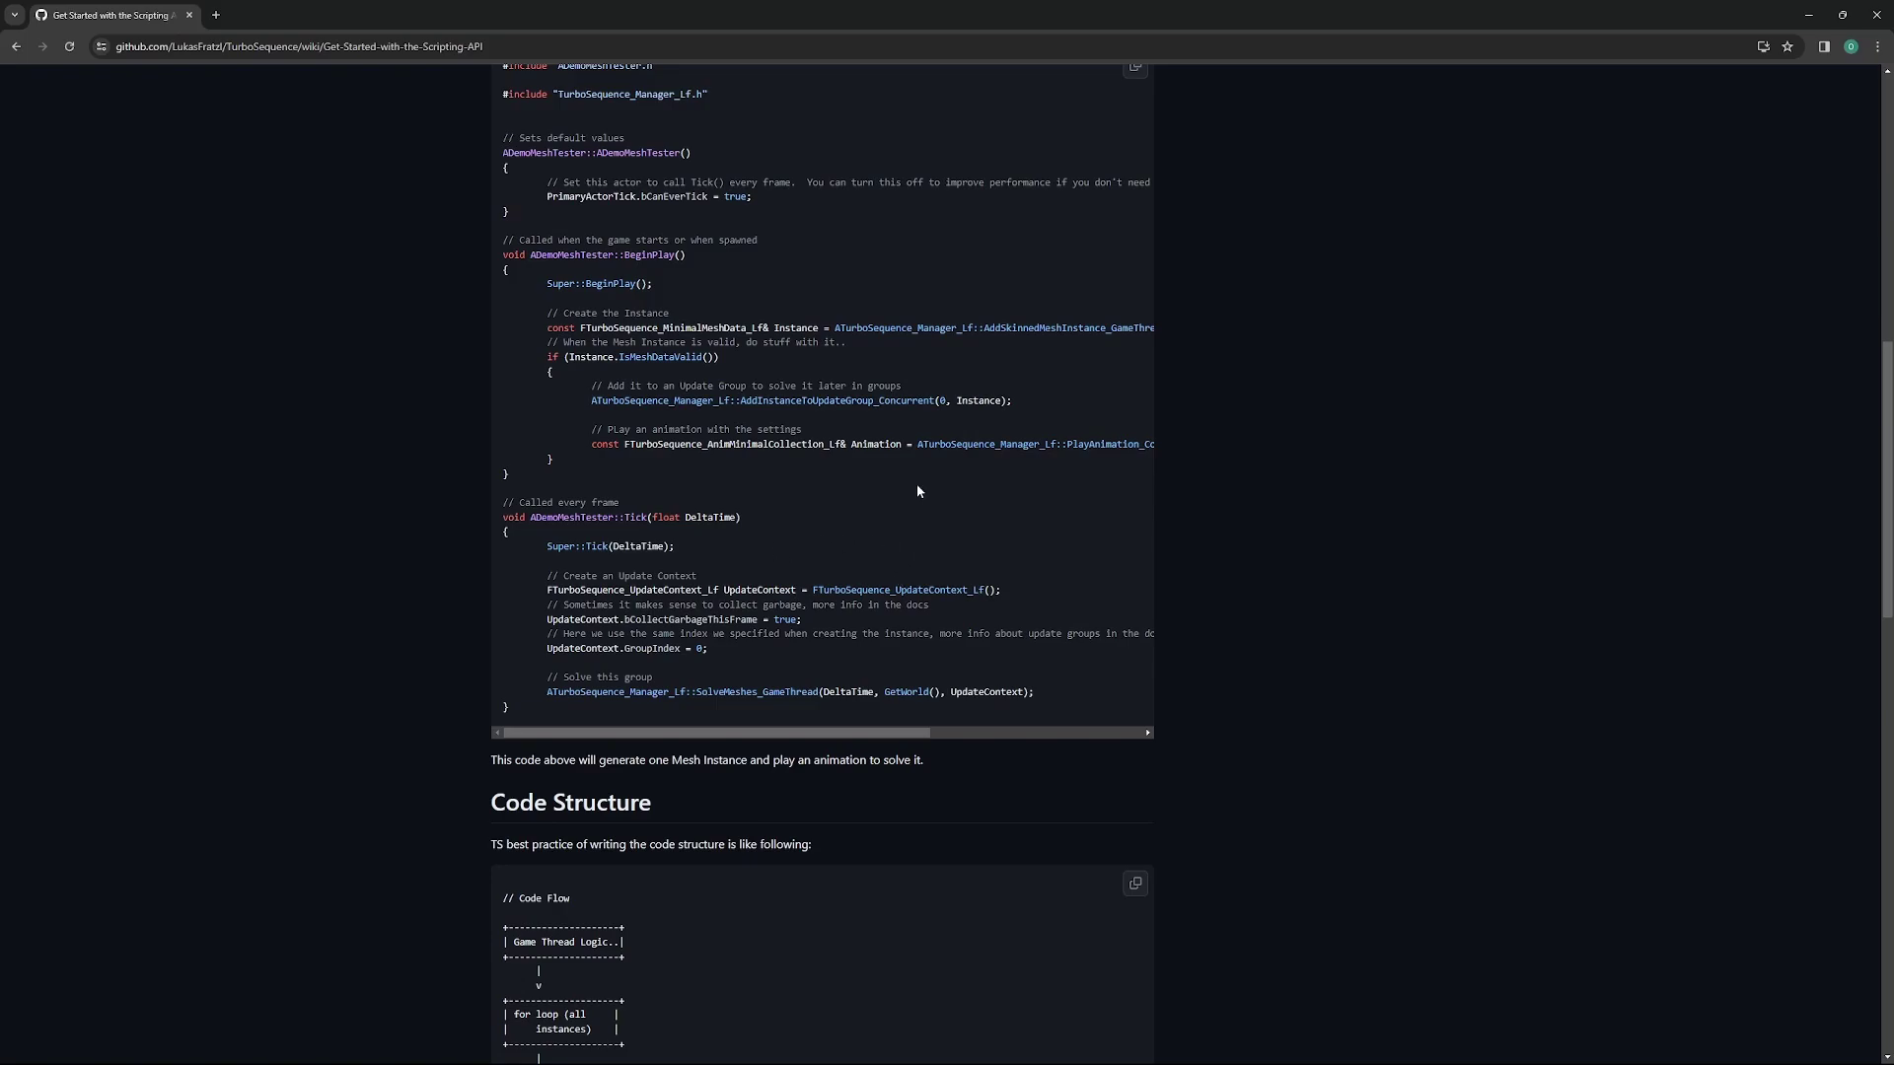
# - Switch to Unreal Editor, open the Manager blueprint's event graph, and display its class settings to check the parent class
pyautogui.moveTo(1150, 1063)
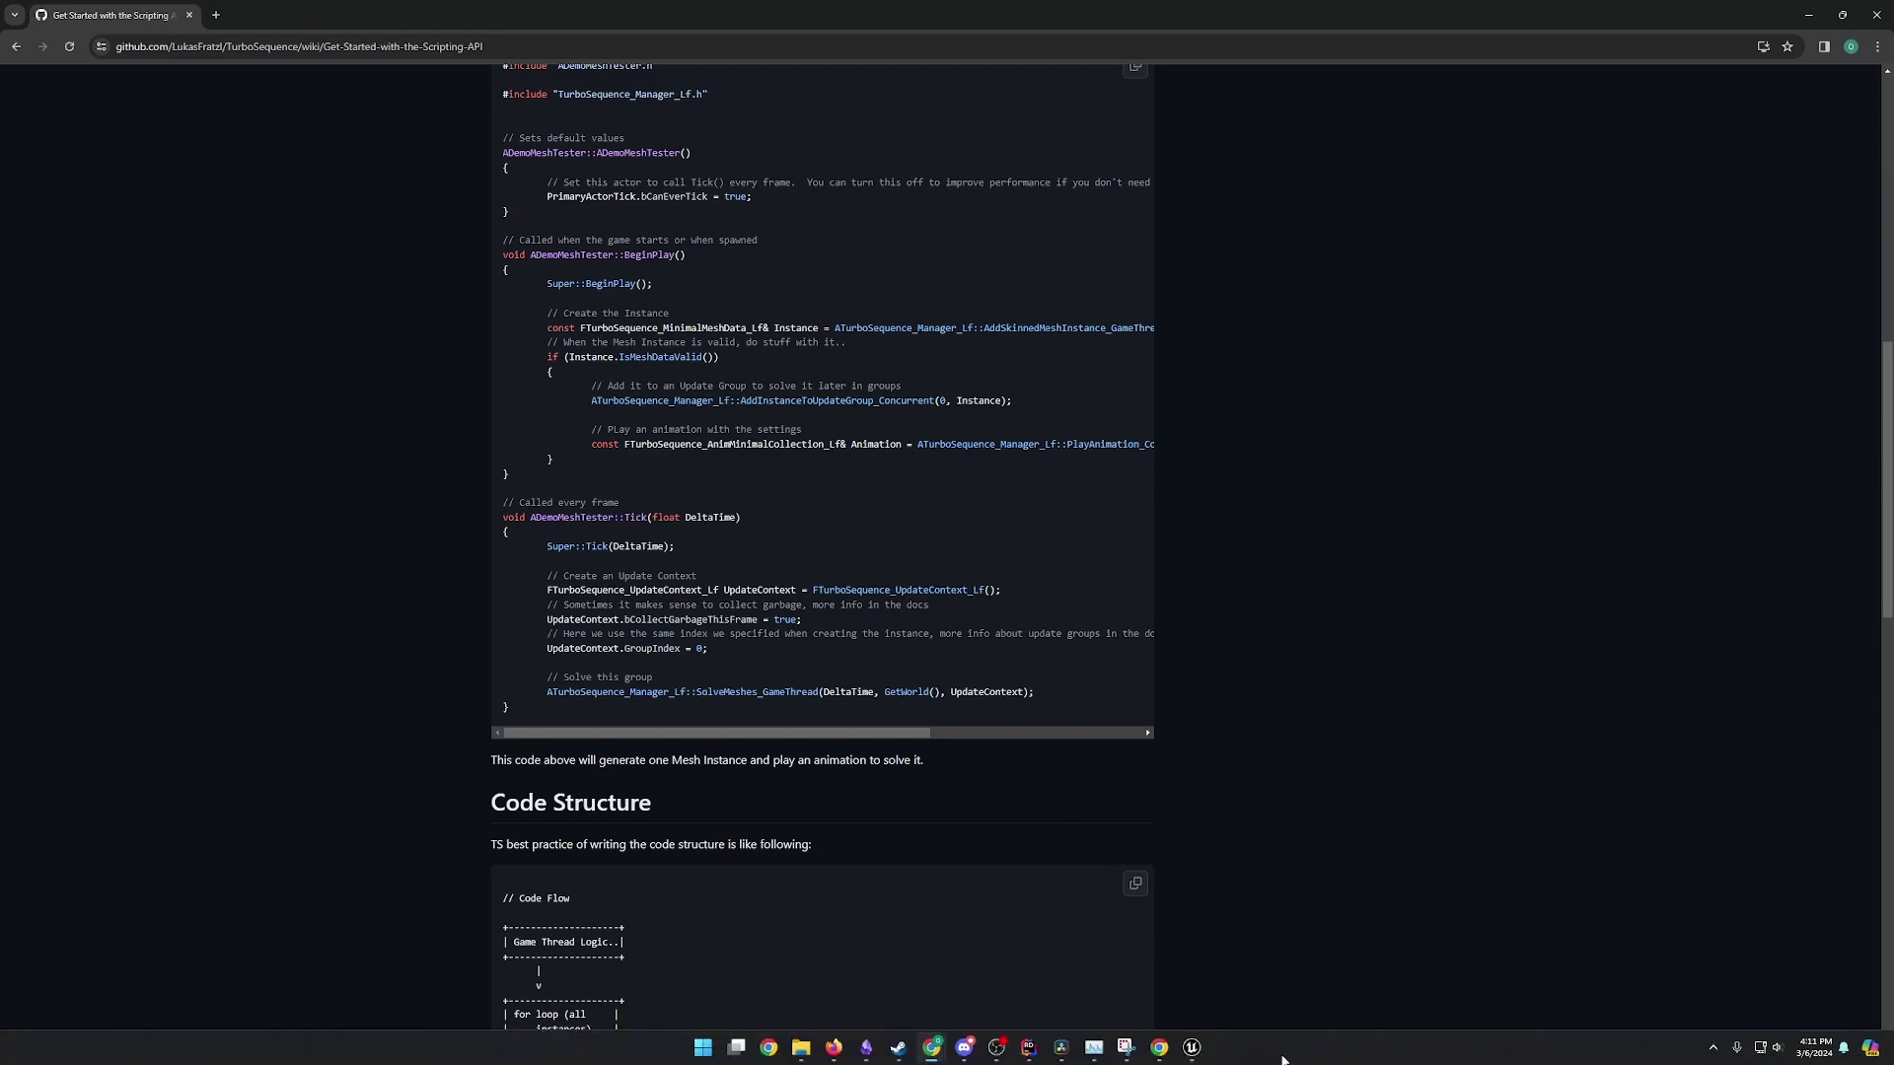
pyautogui.click(1190, 1049)
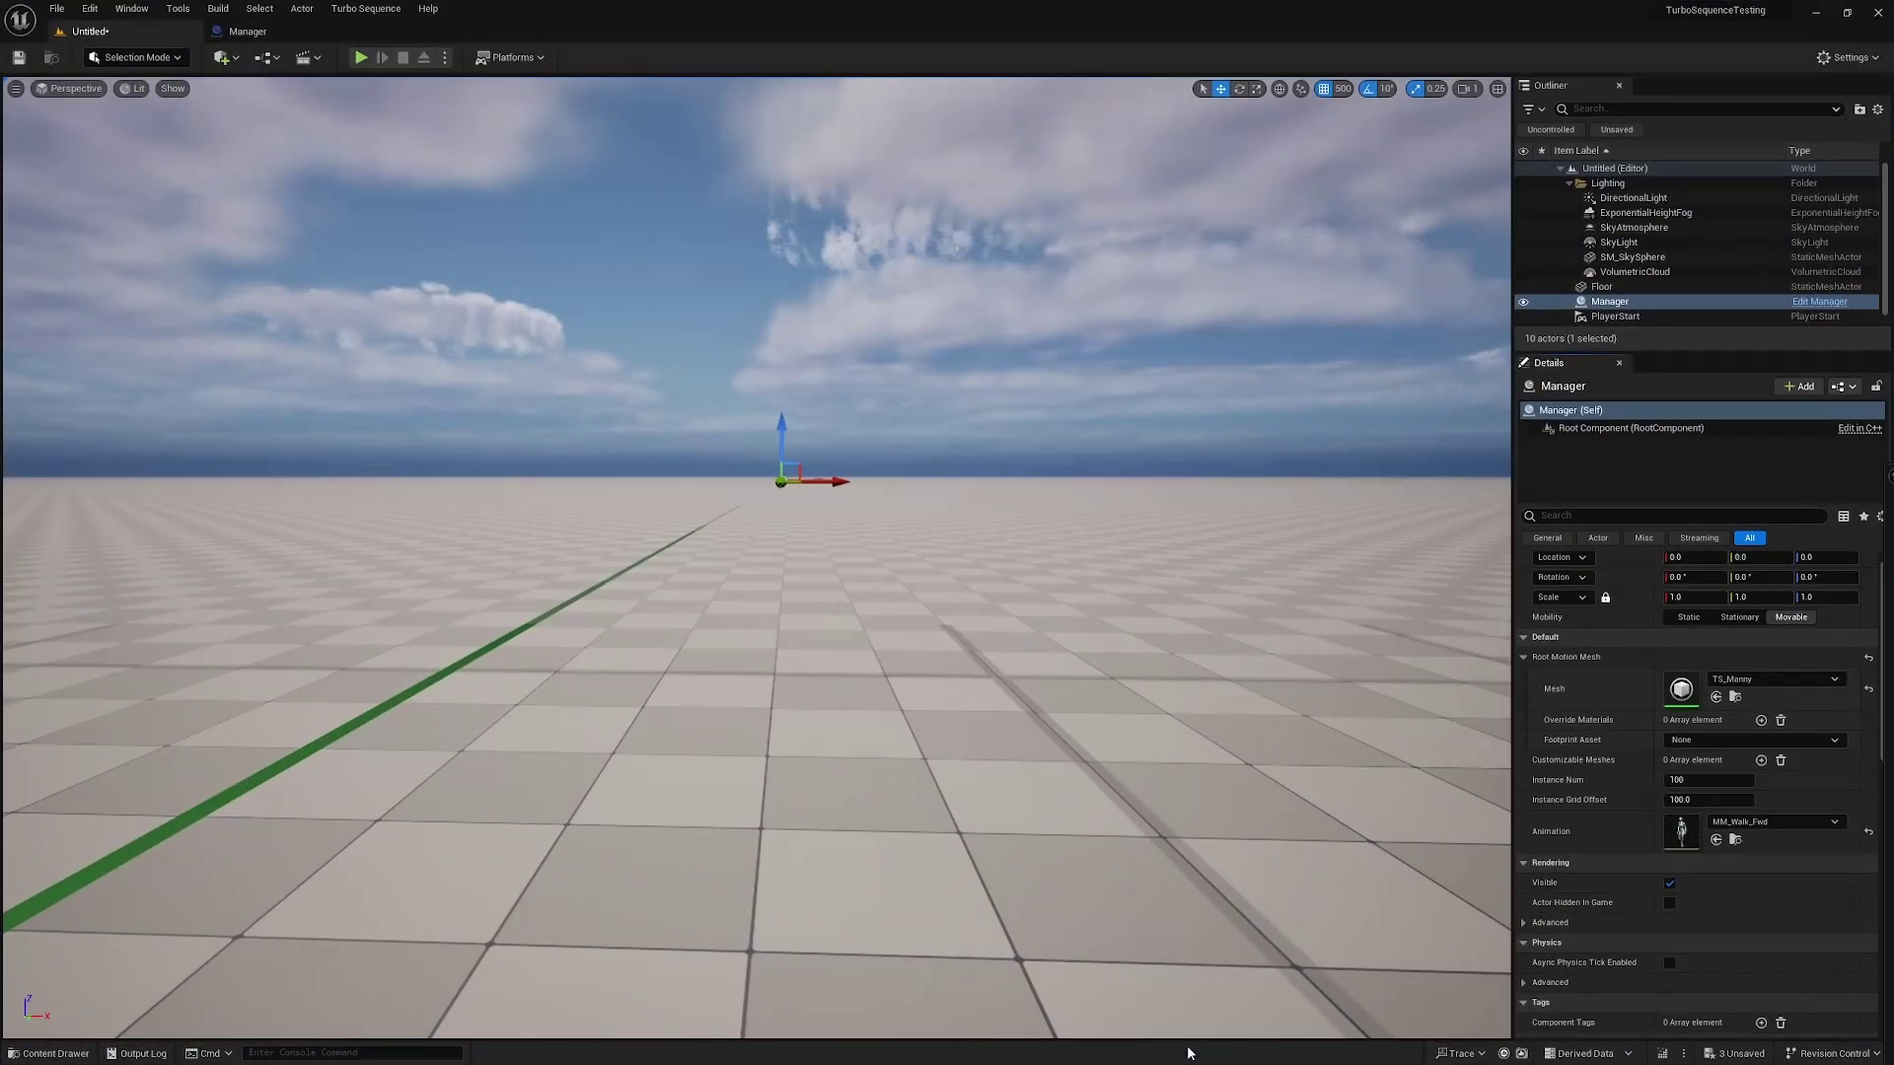
pyautogui.click(248, 31)
pyautogui.scroll(-1, 822, 696)
pyautogui.moveTo(823, 695); pyautogui.dragTo(1013, 763, button='right')
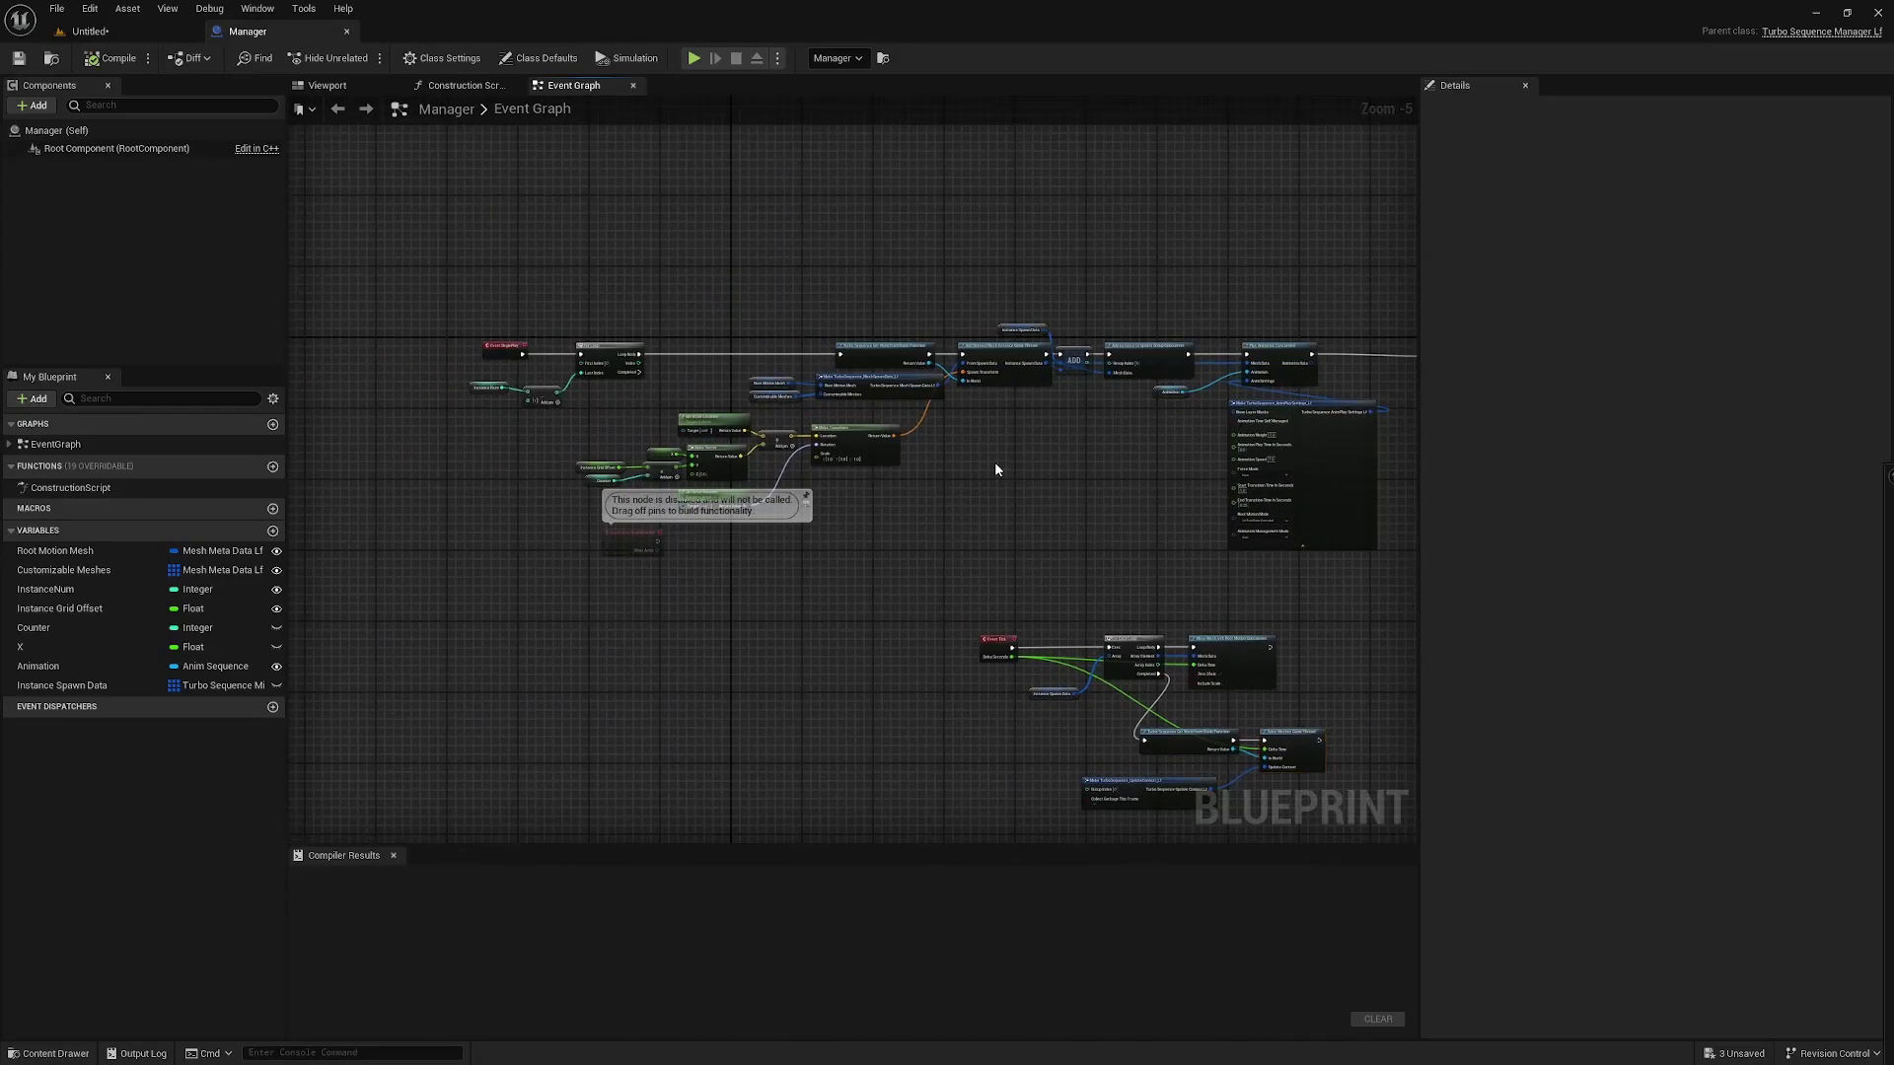
pyautogui.moveTo(997, 469); pyautogui.dragTo(910, 482, button='right')
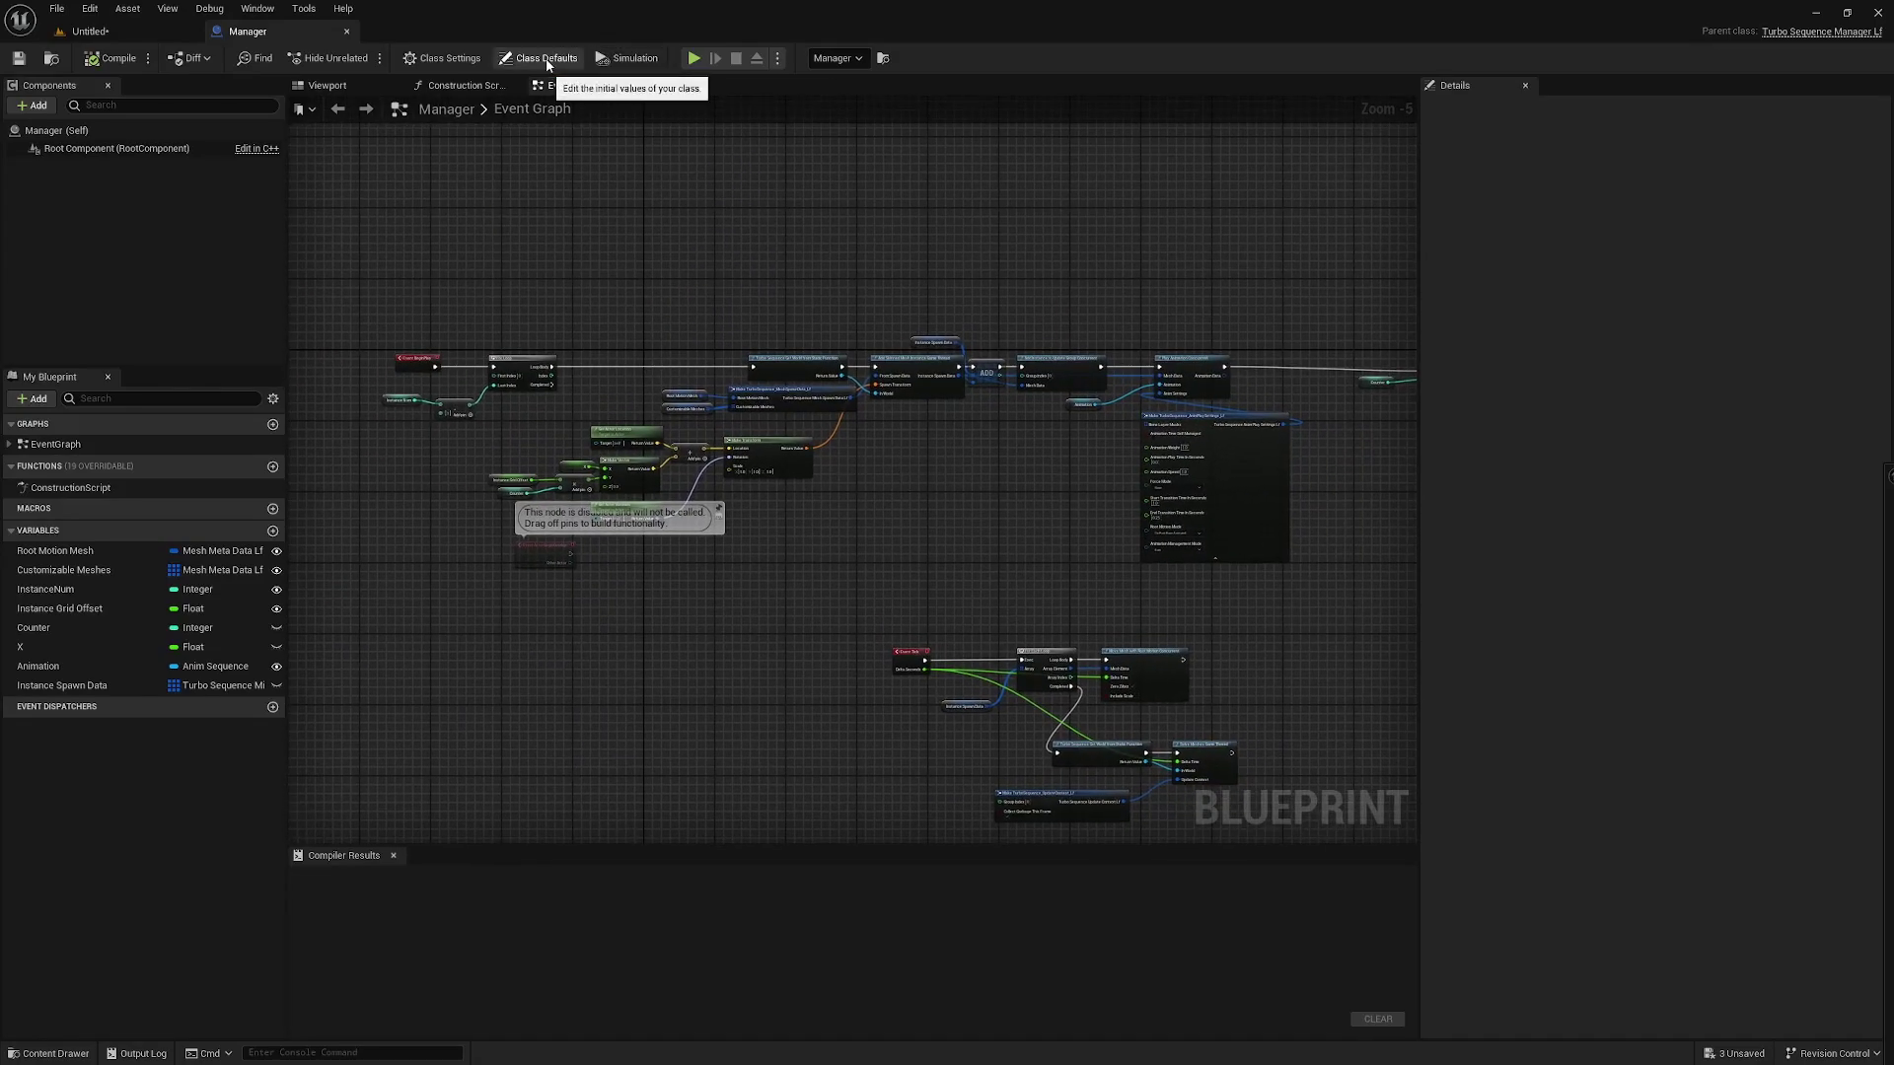
pyautogui.click(452, 59)
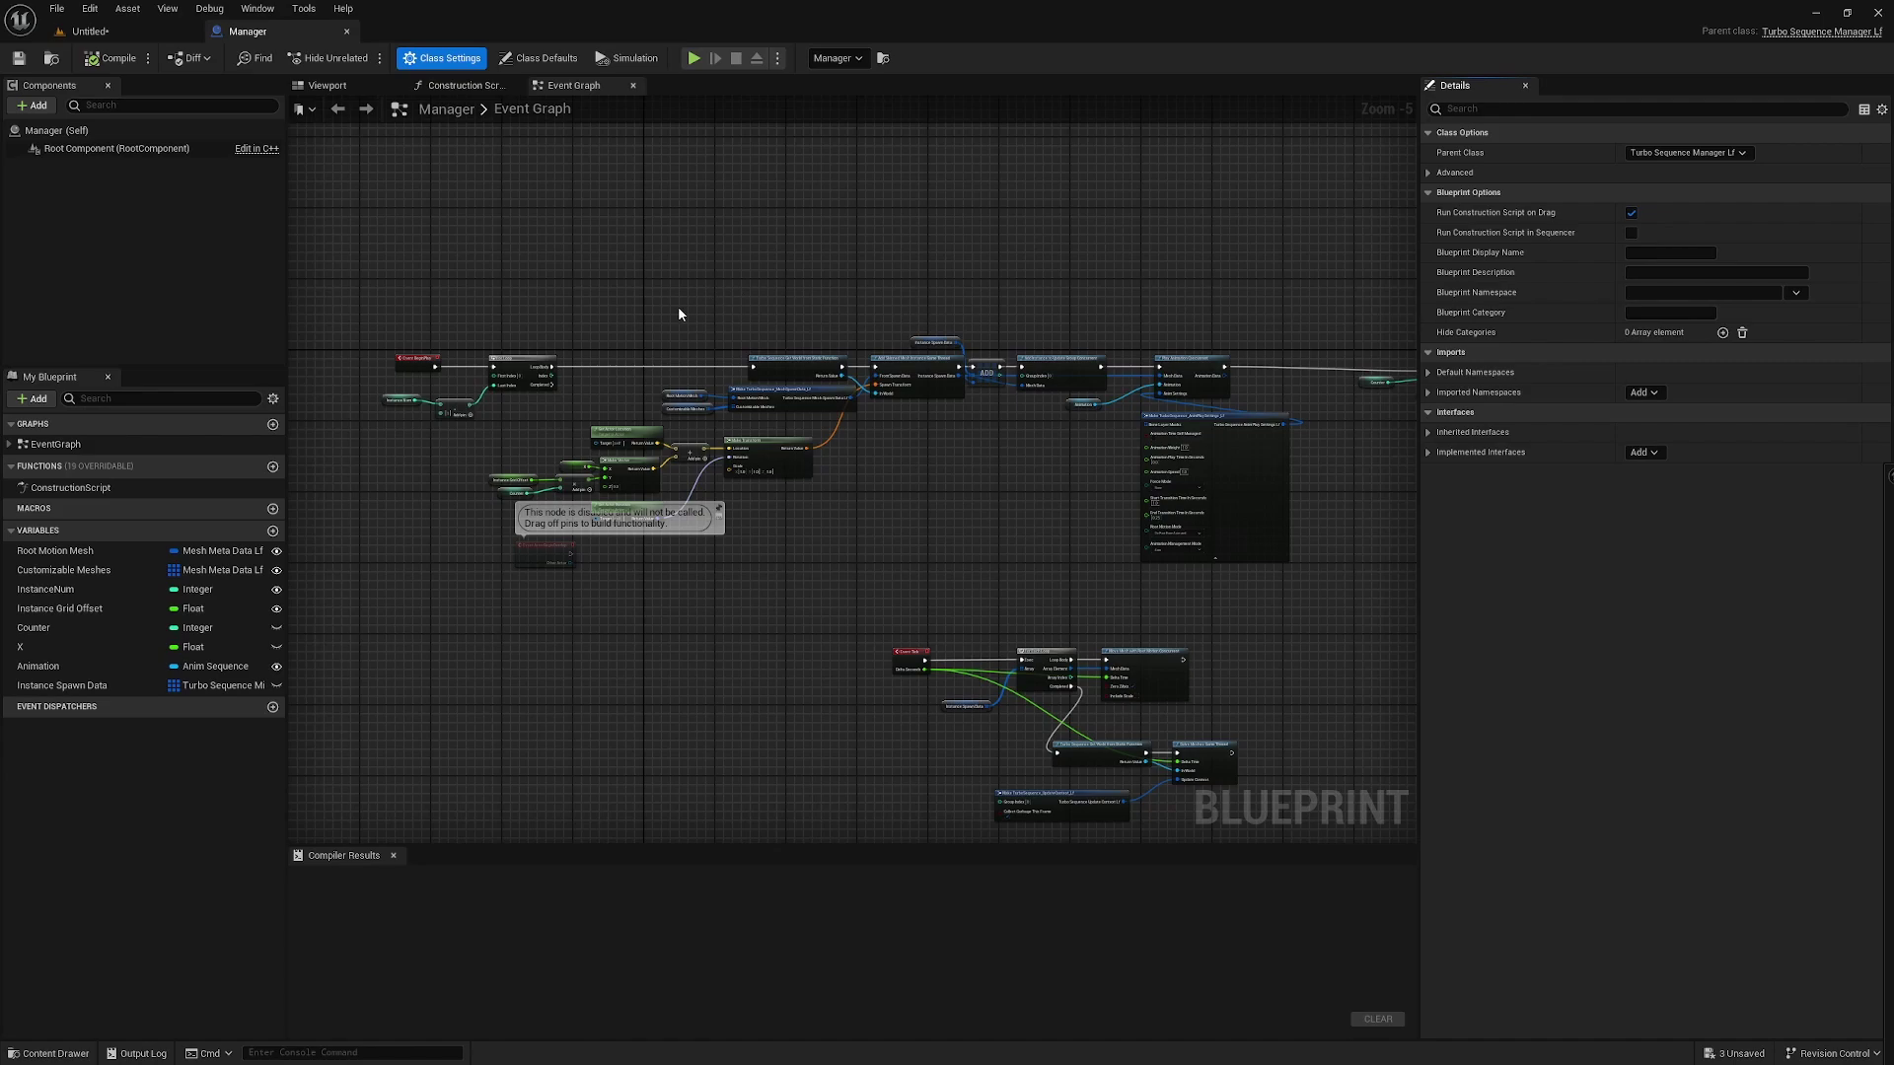
# - Move the disabled Event ActorBeginOverlap node away from the spawn transform nodes, into the empty area below Event BeginPlay
pyautogui.scroll(3, 613, 387)
pyautogui.moveTo(613, 416); pyautogui.dragTo(883, 352, button='right')
pyautogui.moveTo(737, 645); pyautogui.dragTo(444, 680)
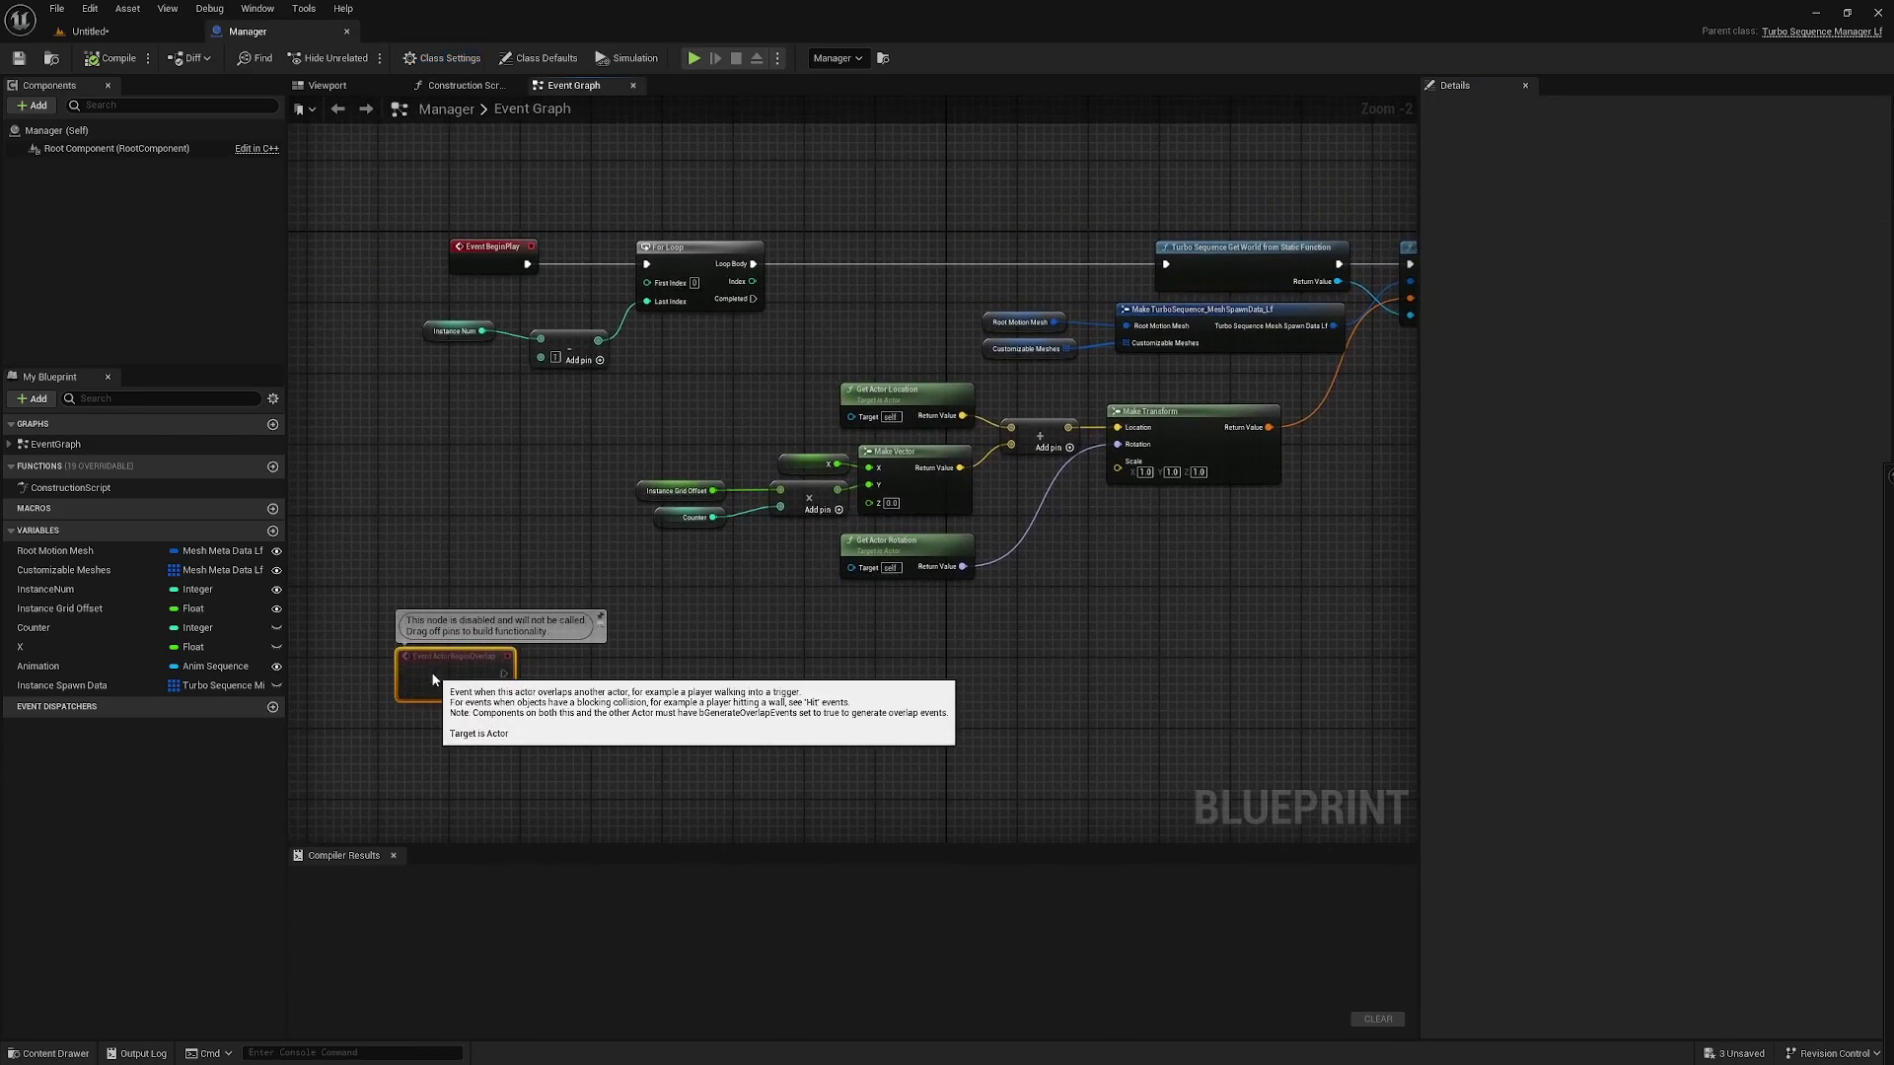
pyautogui.moveTo(759, 633); pyautogui.dragTo(673, 708, button='right')
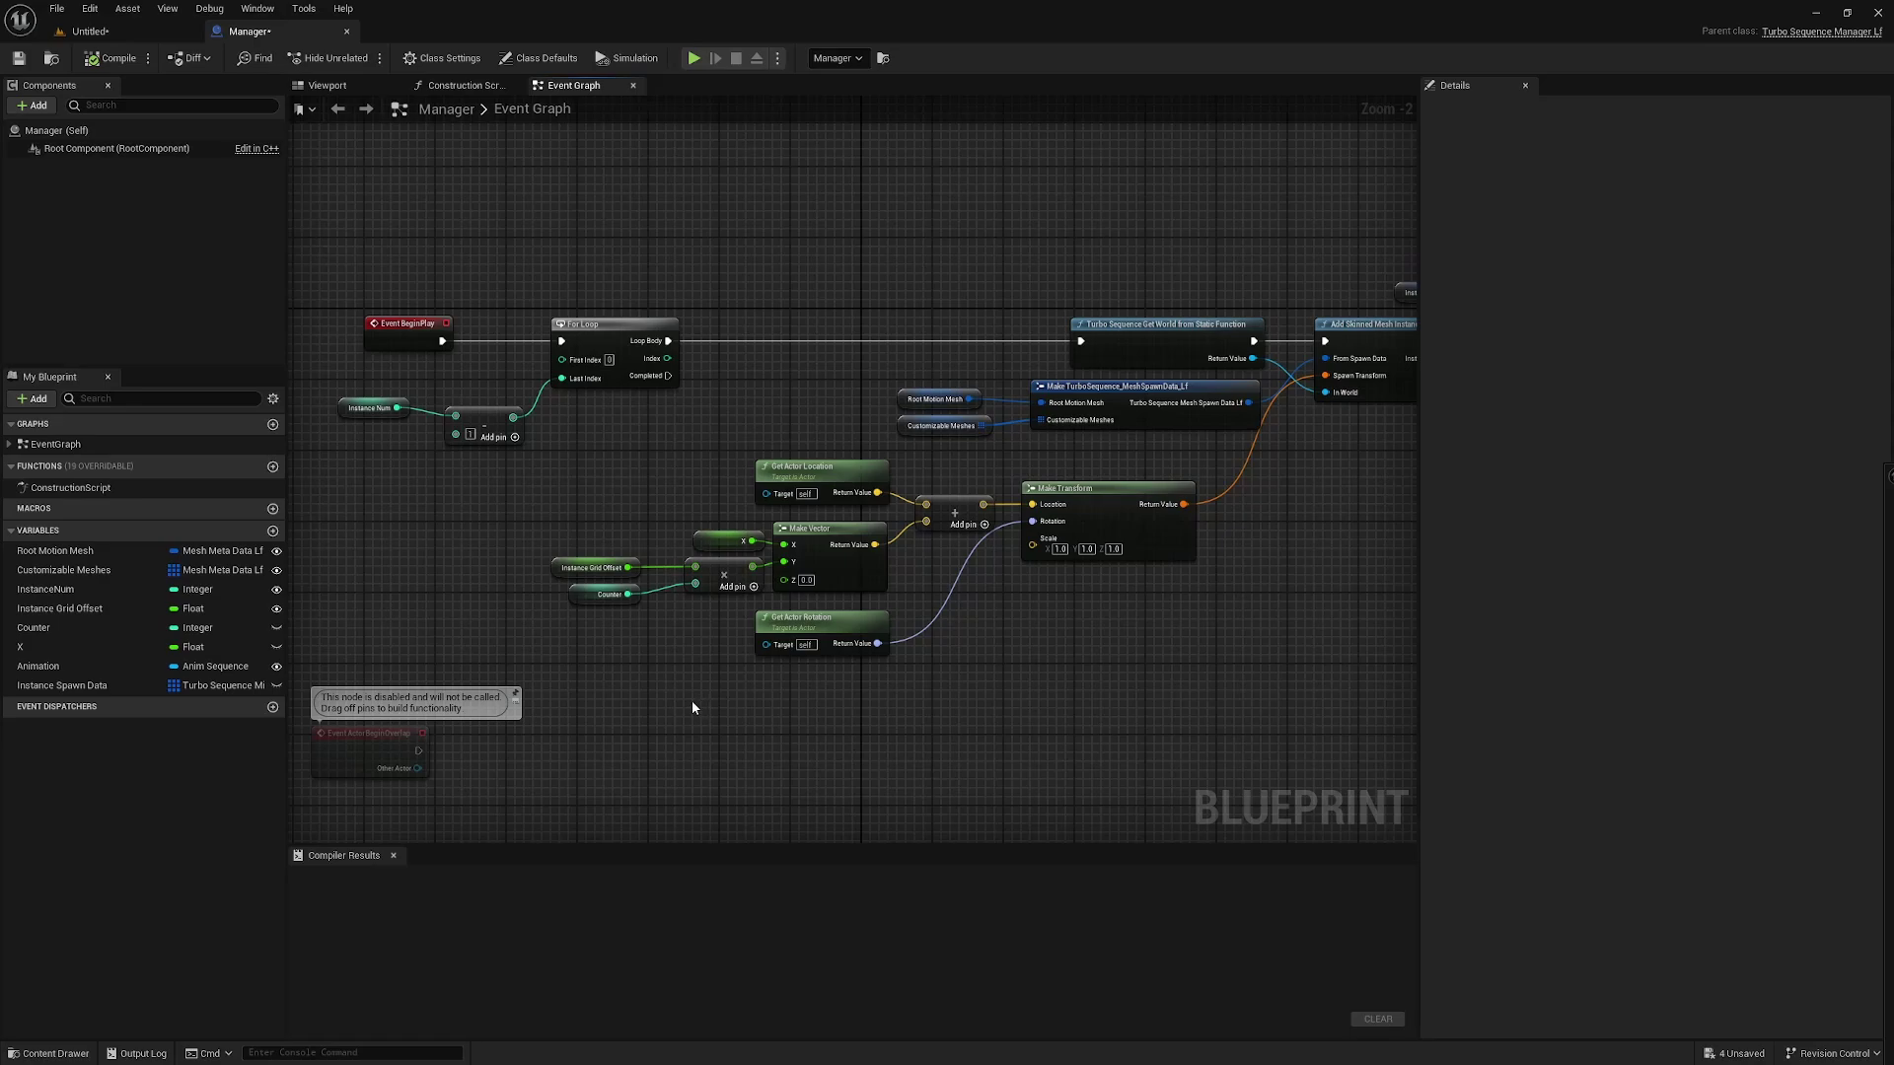
# - Inspect the Add Skinned Mesh Instance Game Thread node and its spawn data, transform and world inputs
pyautogui.moveTo(965, 752); pyautogui.dragTo(938, 744, button='right')
pyautogui.scroll(2, 938, 743)
pyautogui.click(917, 360)
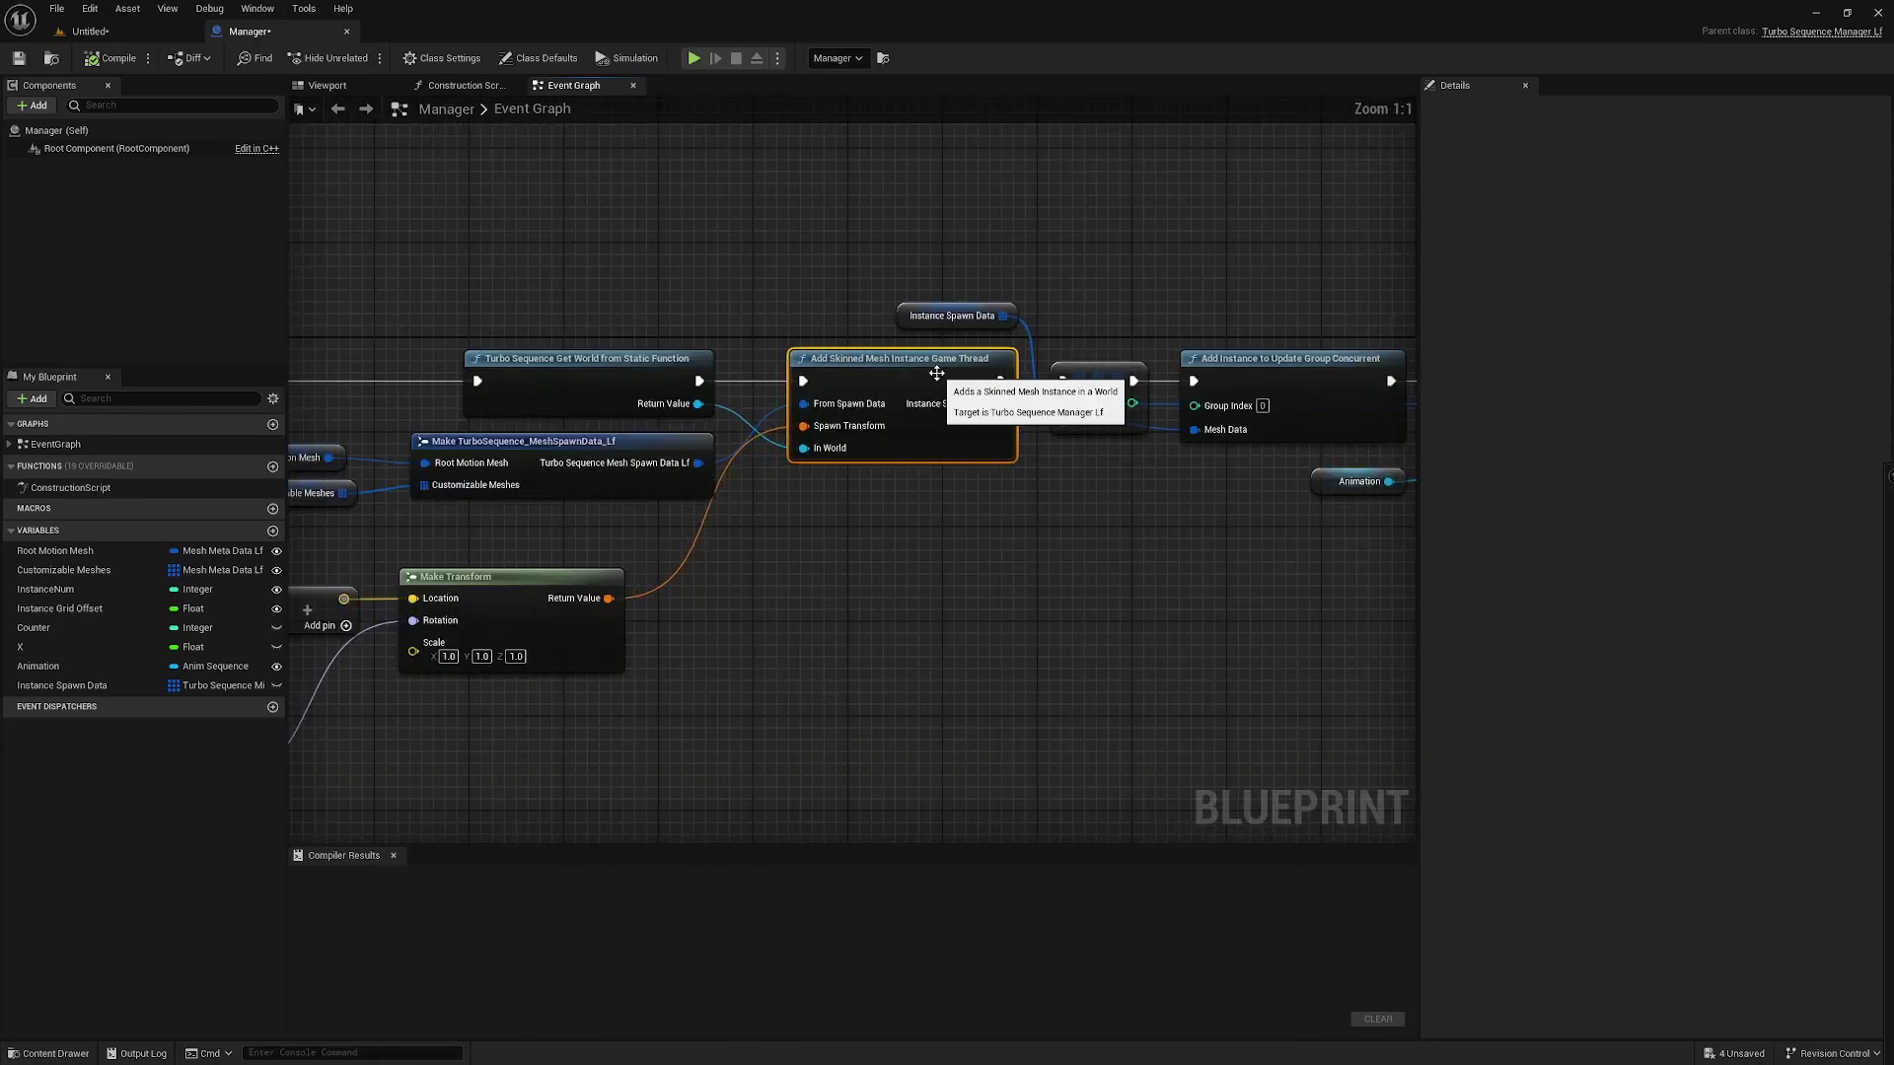
pyautogui.moveTo(918, 360); pyautogui.dragTo(1250, 586, button='right')
# - Inspect the Root Motion Mesh variable's default mesh choices and the Customizable Meshes variable feeding the mesh spawn data
pyautogui.click(656, 525)
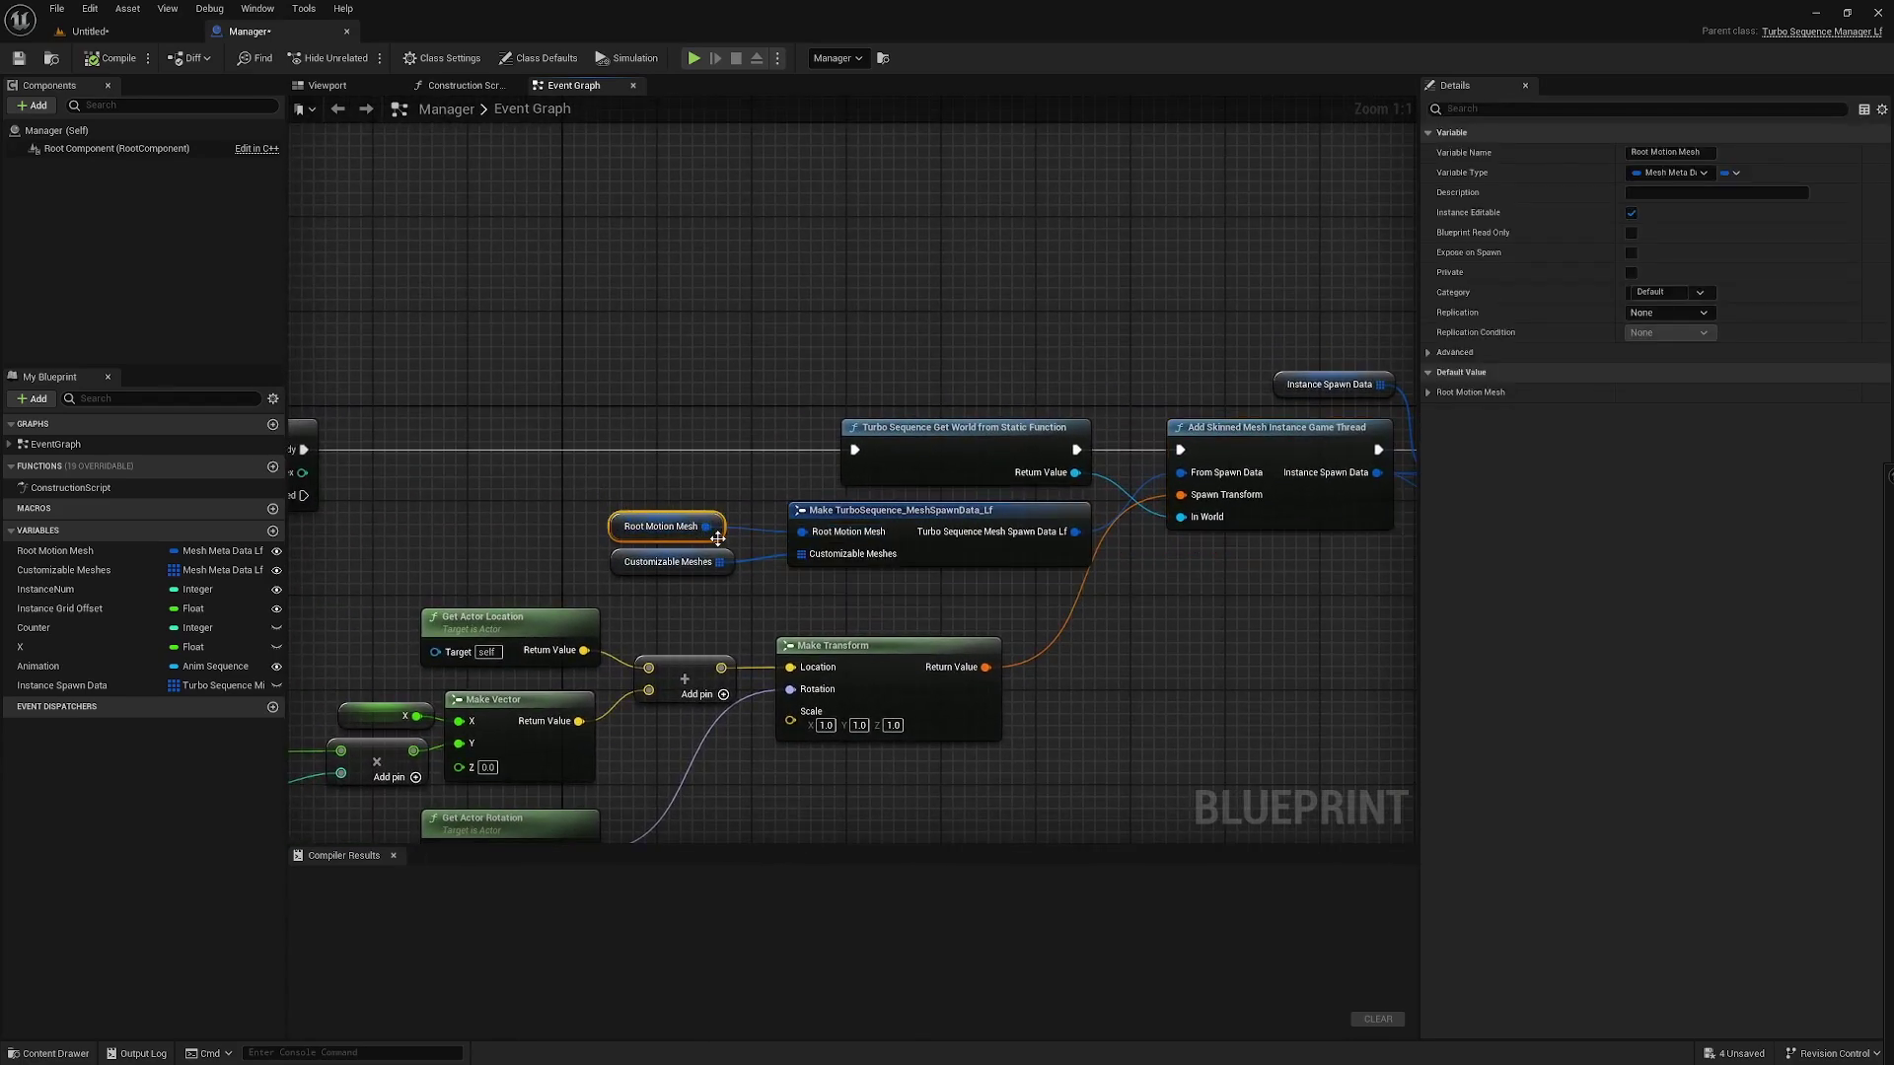
pyautogui.click(1510, 393)
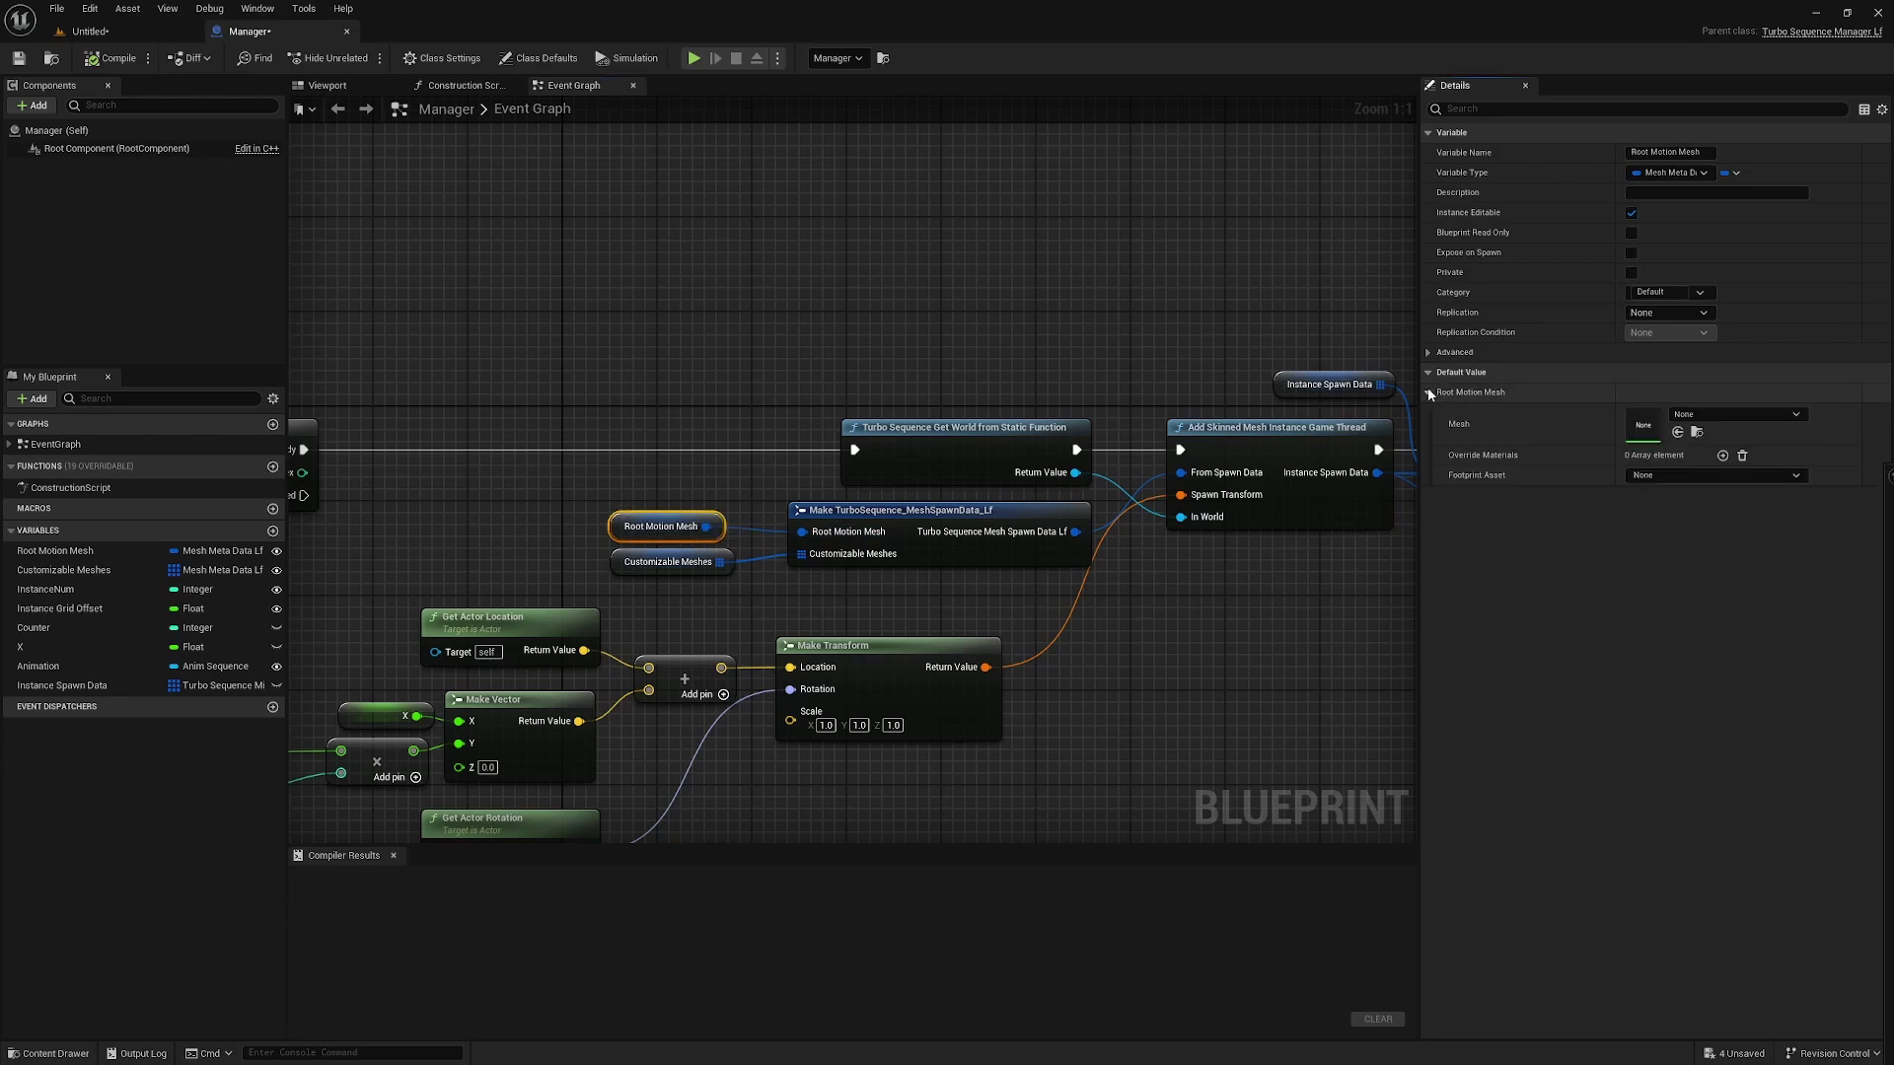
pyautogui.click(1715, 414)
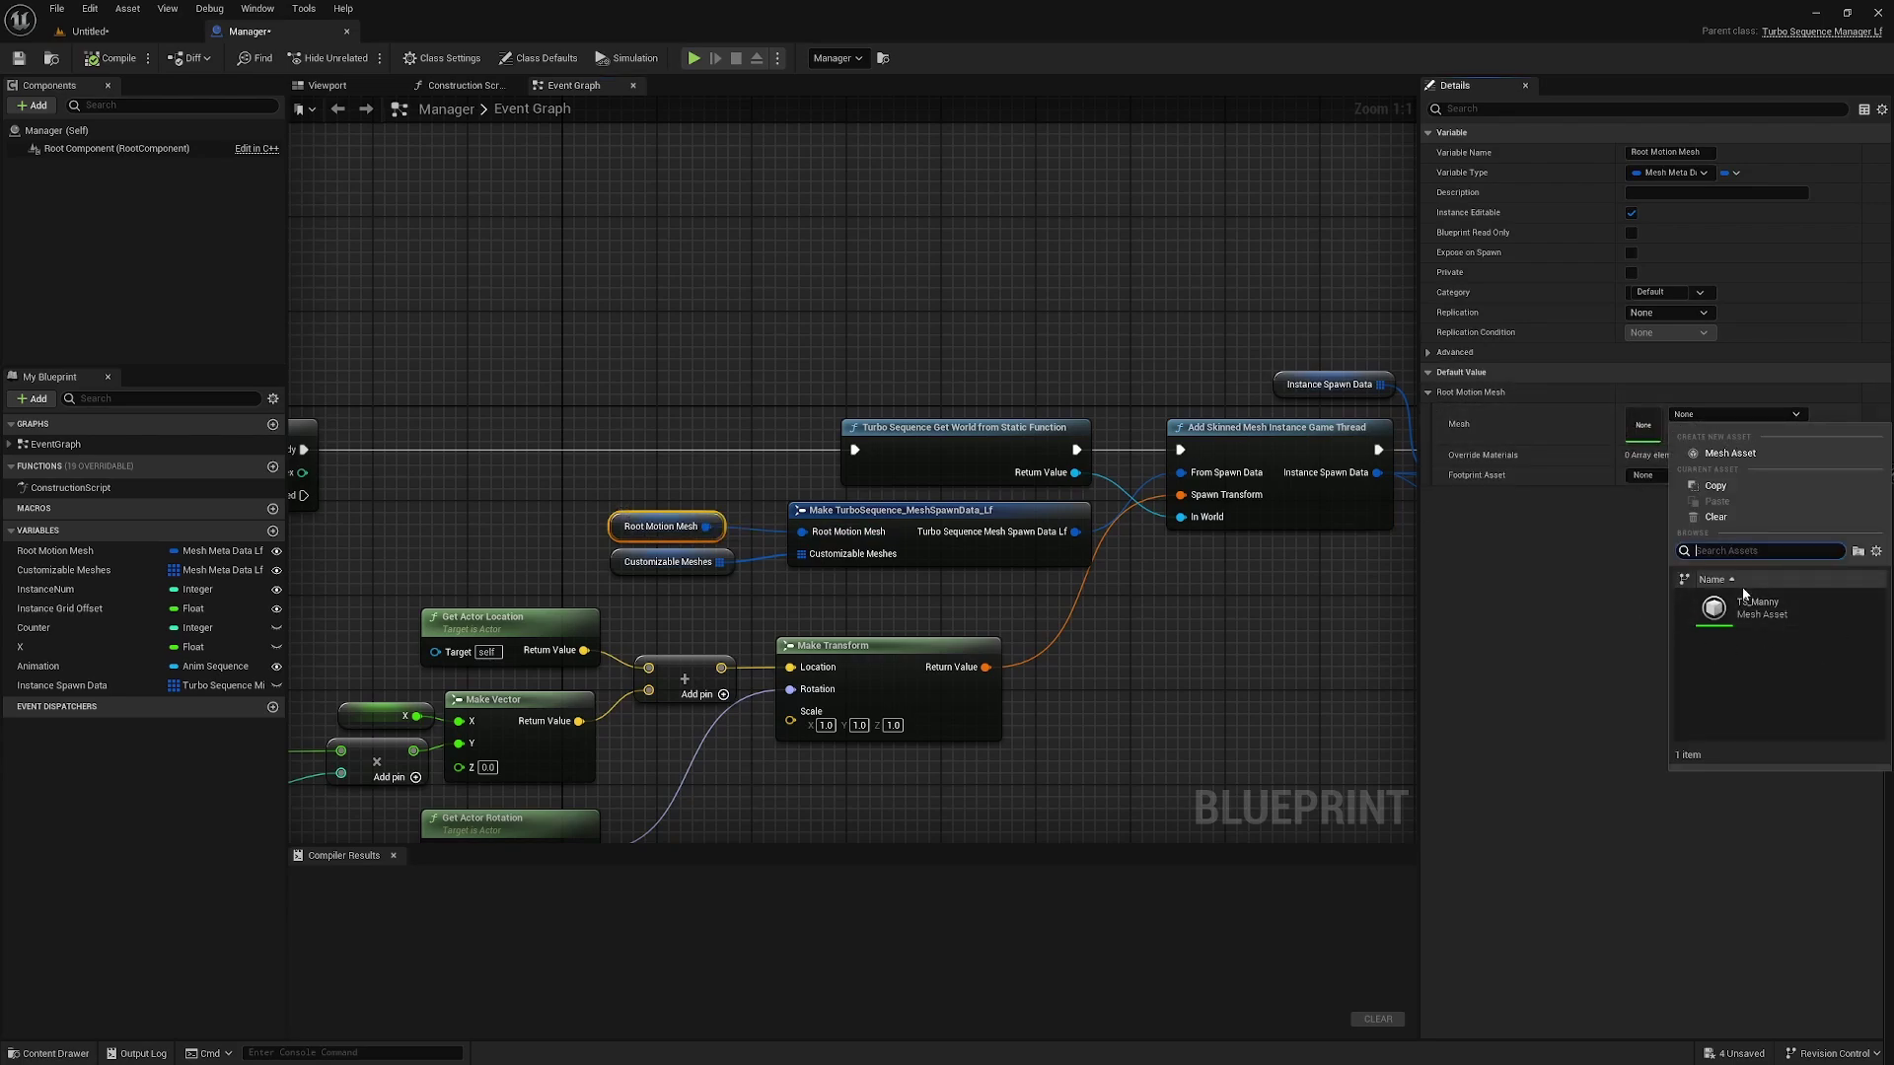
pyautogui.click(1197, 595)
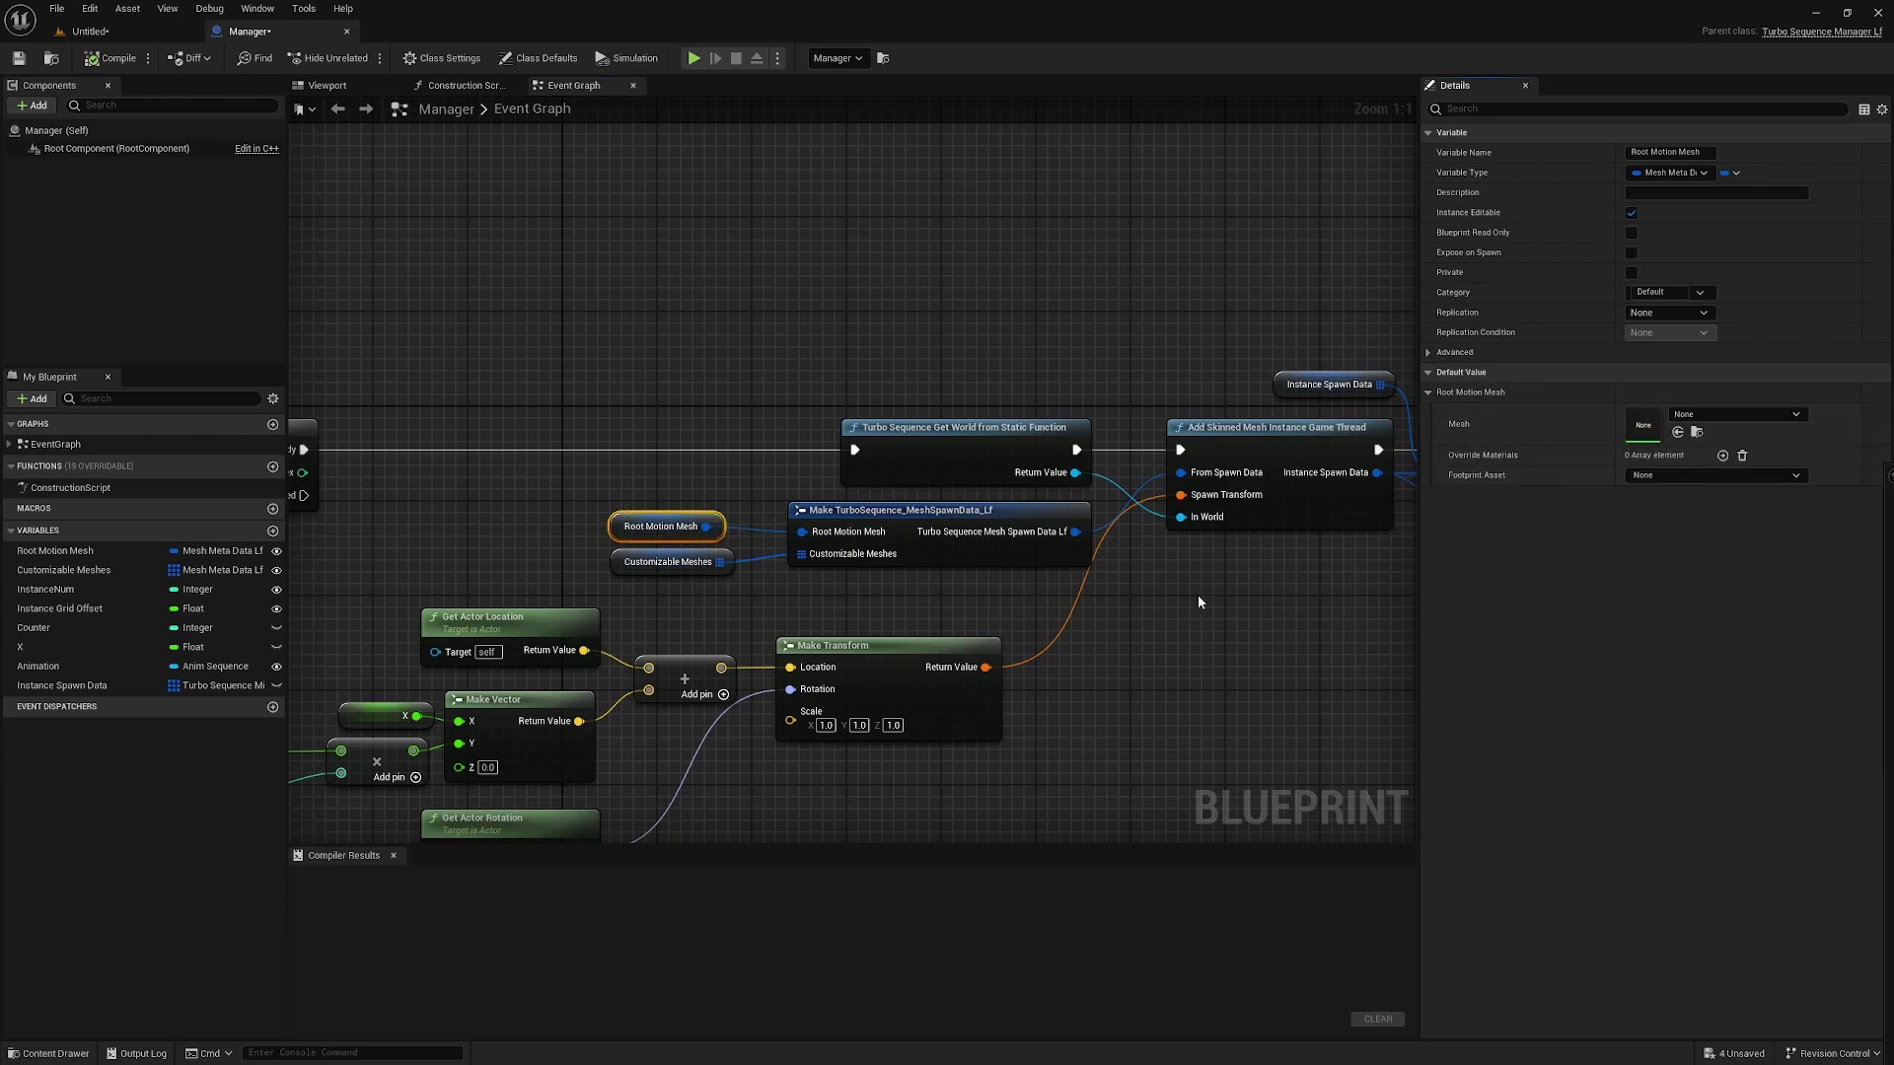
pyautogui.click(659, 564)
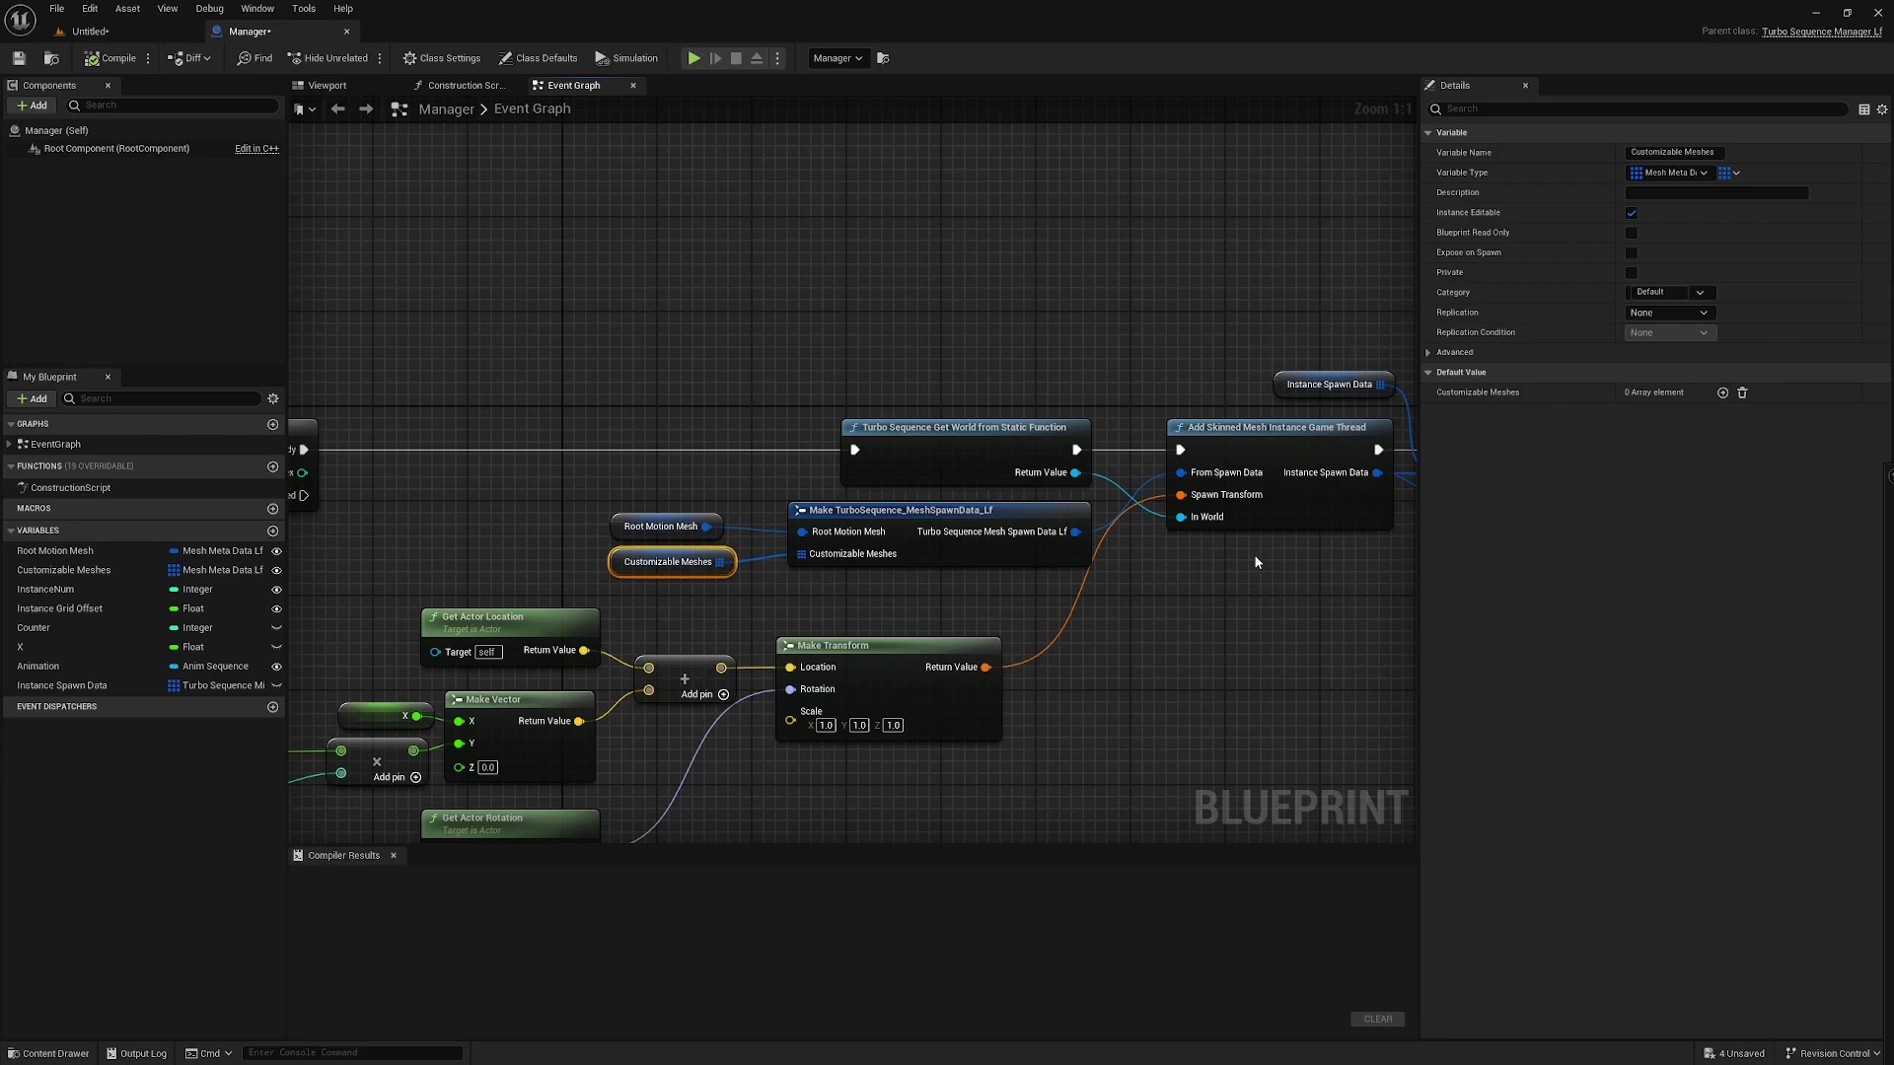
# - Inspect how the new instance is stored in Instance Spawn Data and passed to Add Instance to Update Group Concurrent
pyautogui.moveTo(1256, 562); pyautogui.dragTo(710, 571, button='right')
pyautogui.click(886, 595)
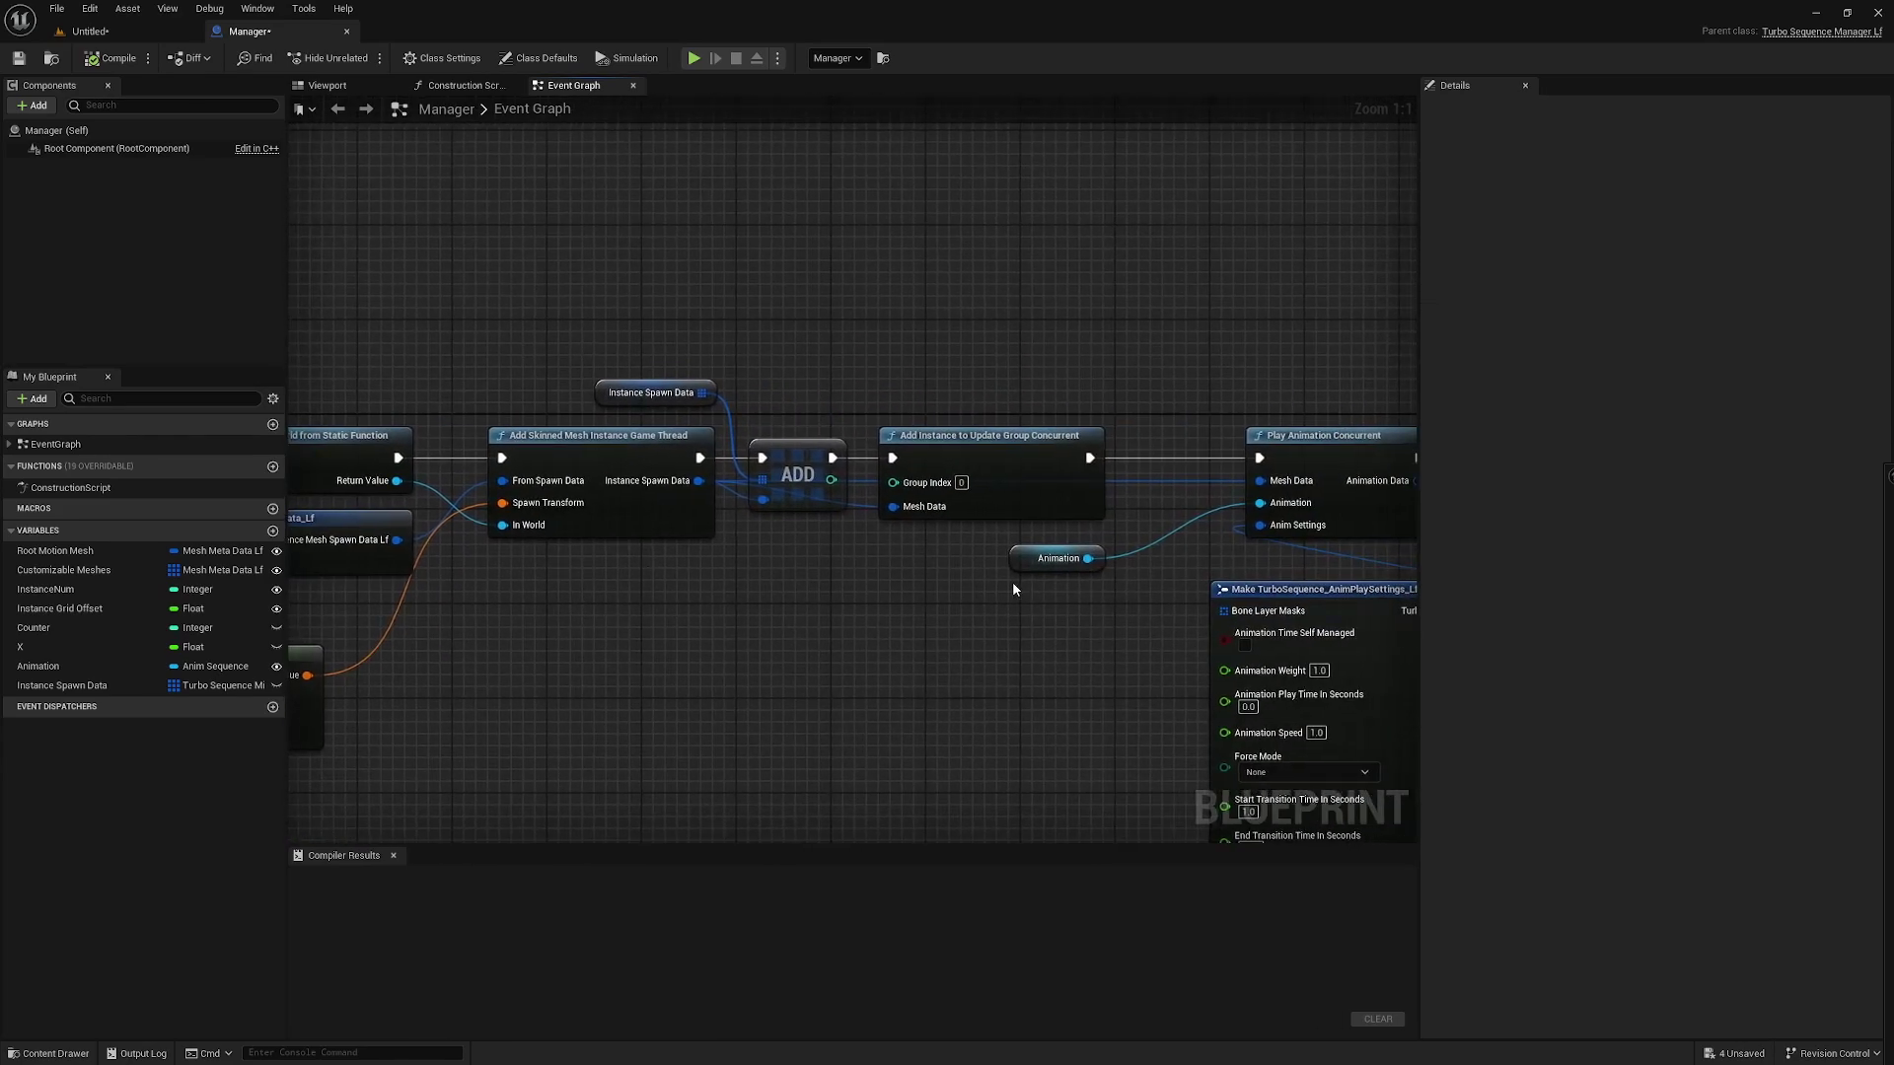
pyautogui.moveTo(1069, 600); pyautogui.dragTo(986, 595, button='right')
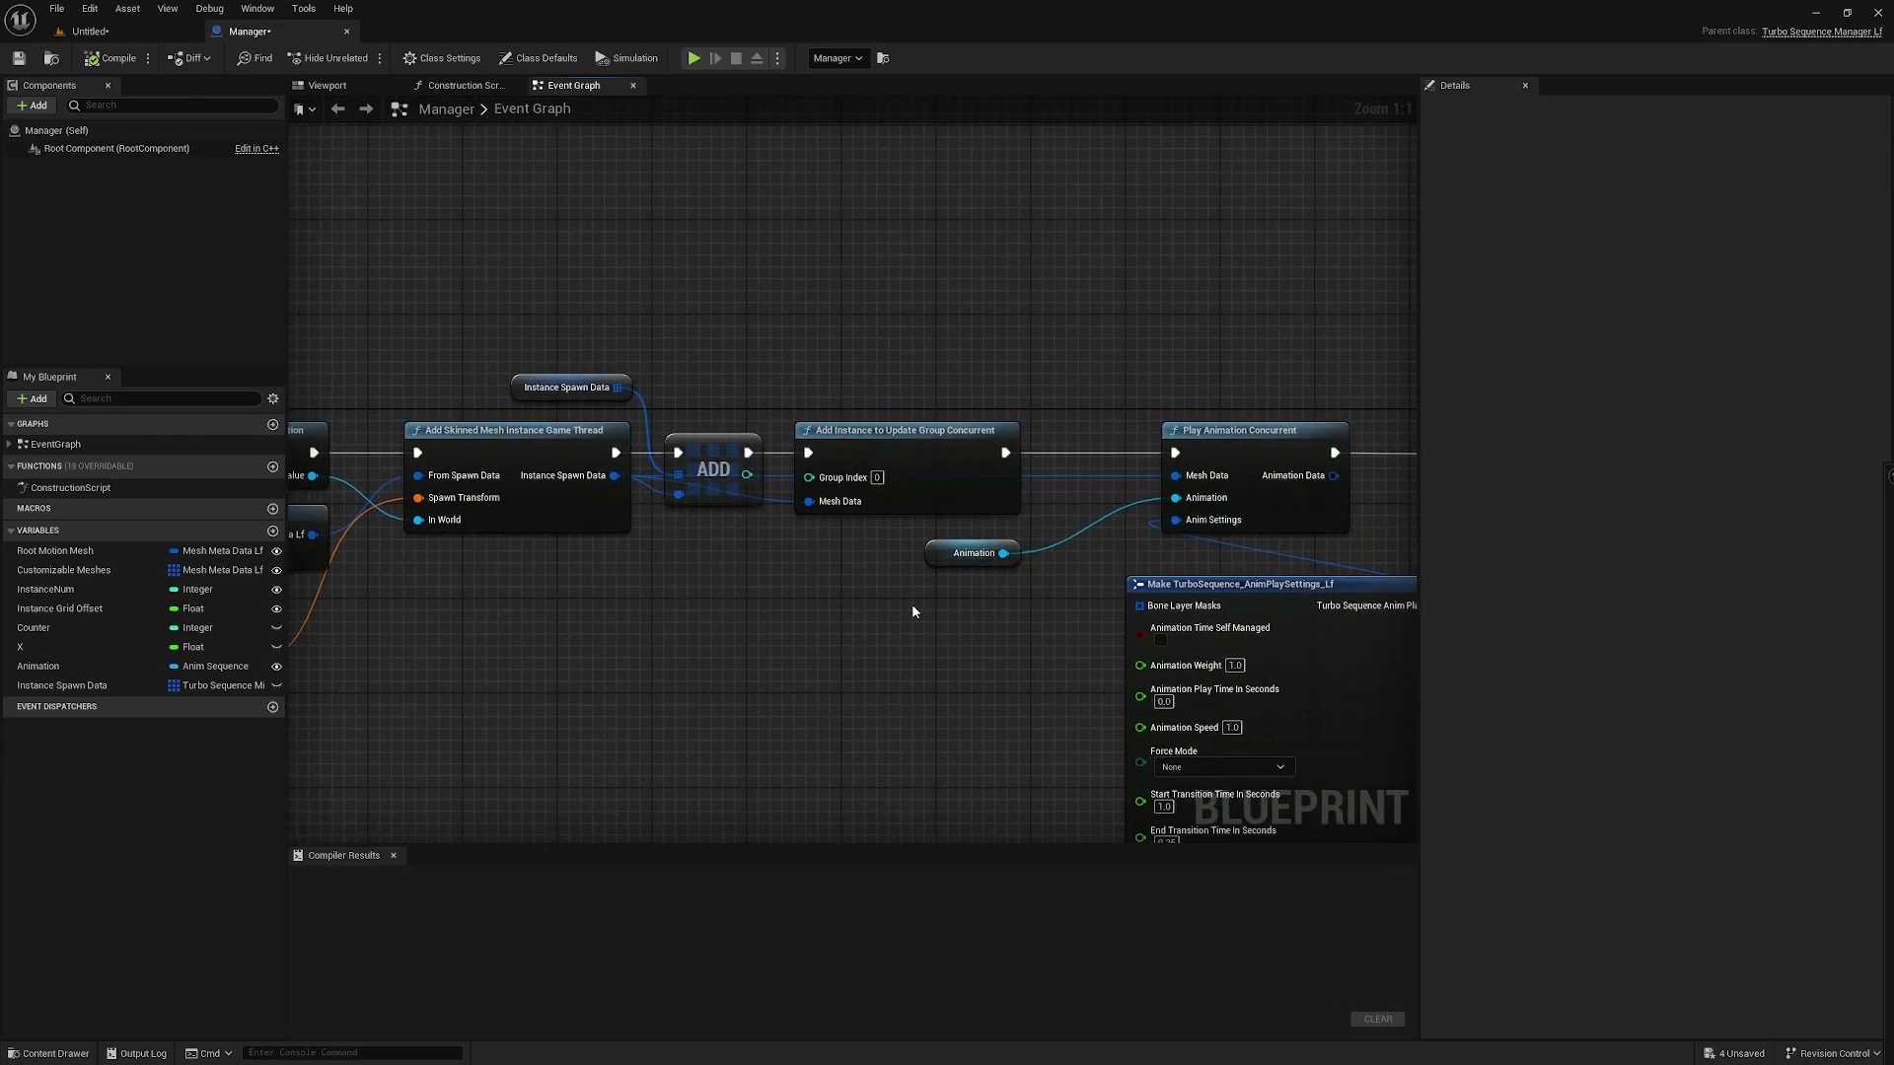
pyautogui.click(924, 453)
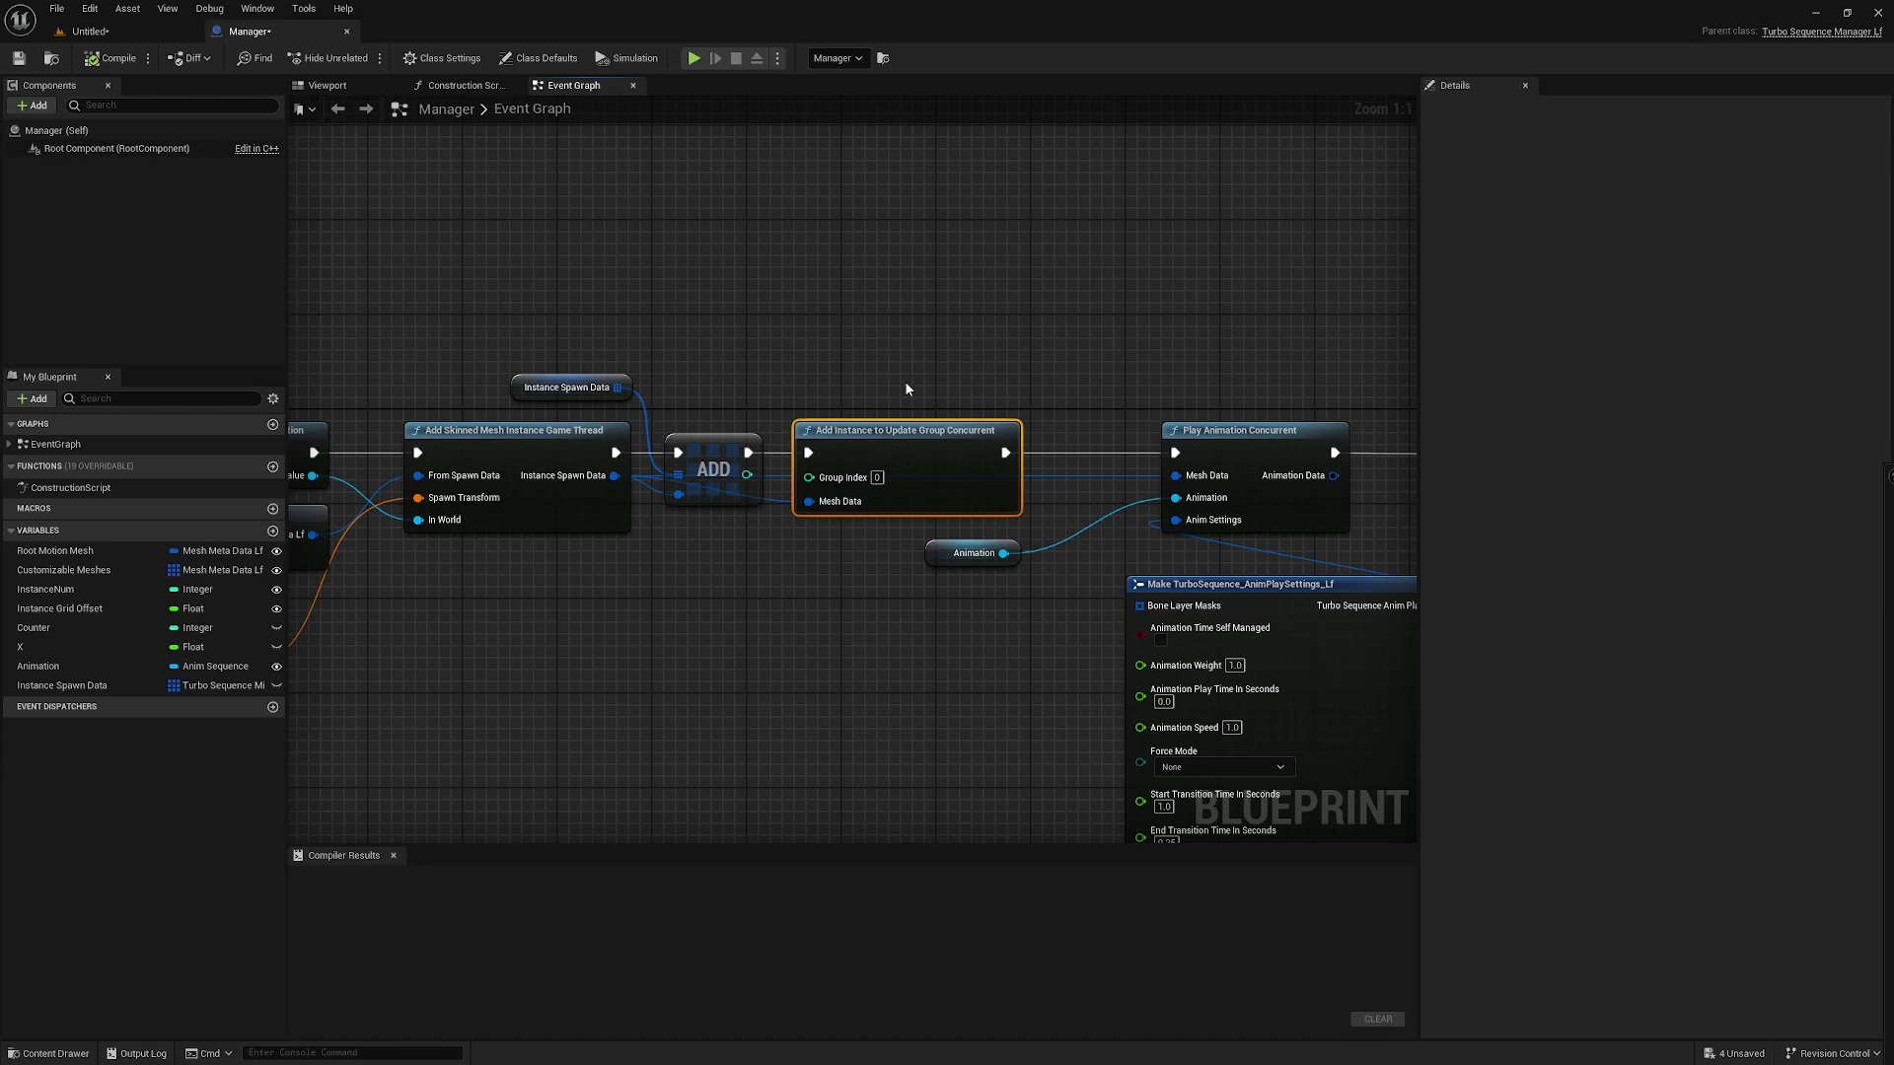
pyautogui.moveTo(797, 347); pyautogui.dragTo(913, 329, button='right')
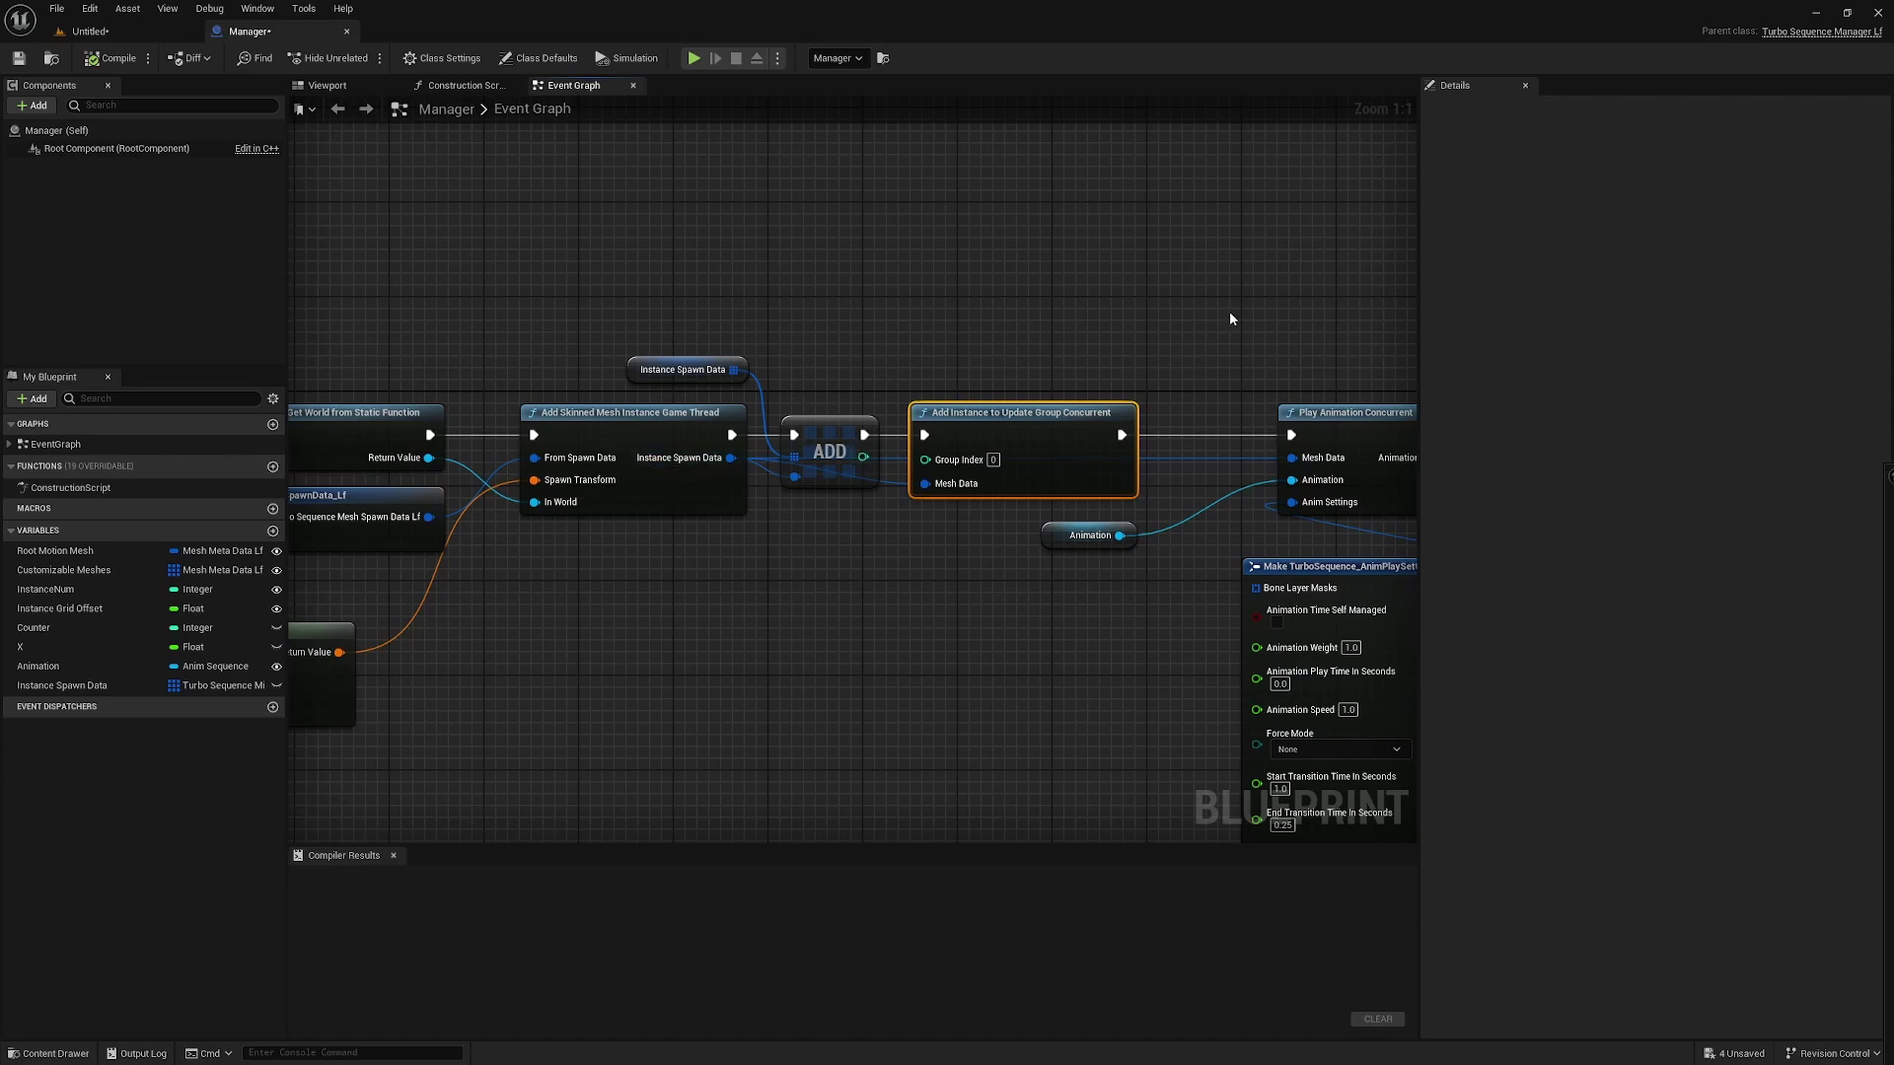
# - Inspect the Play Animation Concurrent node, its Animation variable and the Make TurboSequence_AnimPlaySettings_Lf options
pyautogui.moveTo(1229, 318); pyautogui.dragTo(808, 345, button='right')
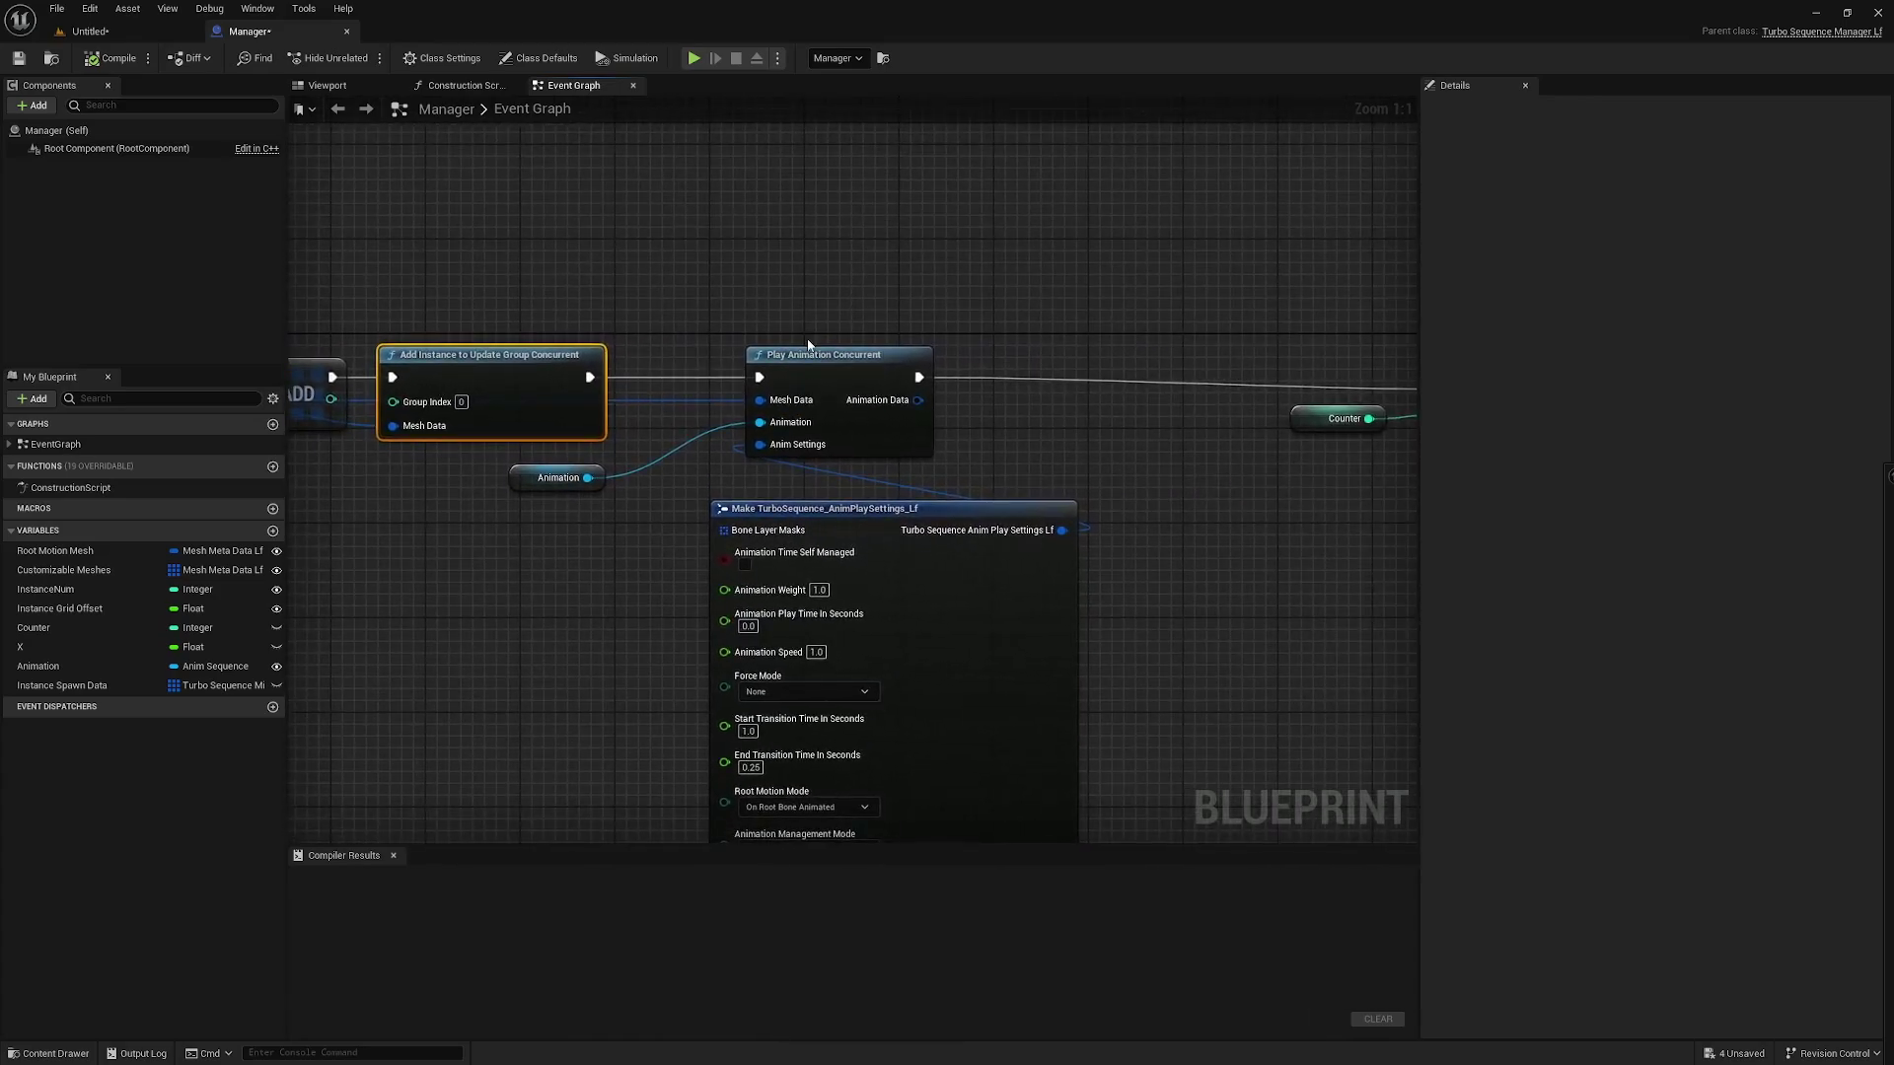
pyautogui.click(824, 363)
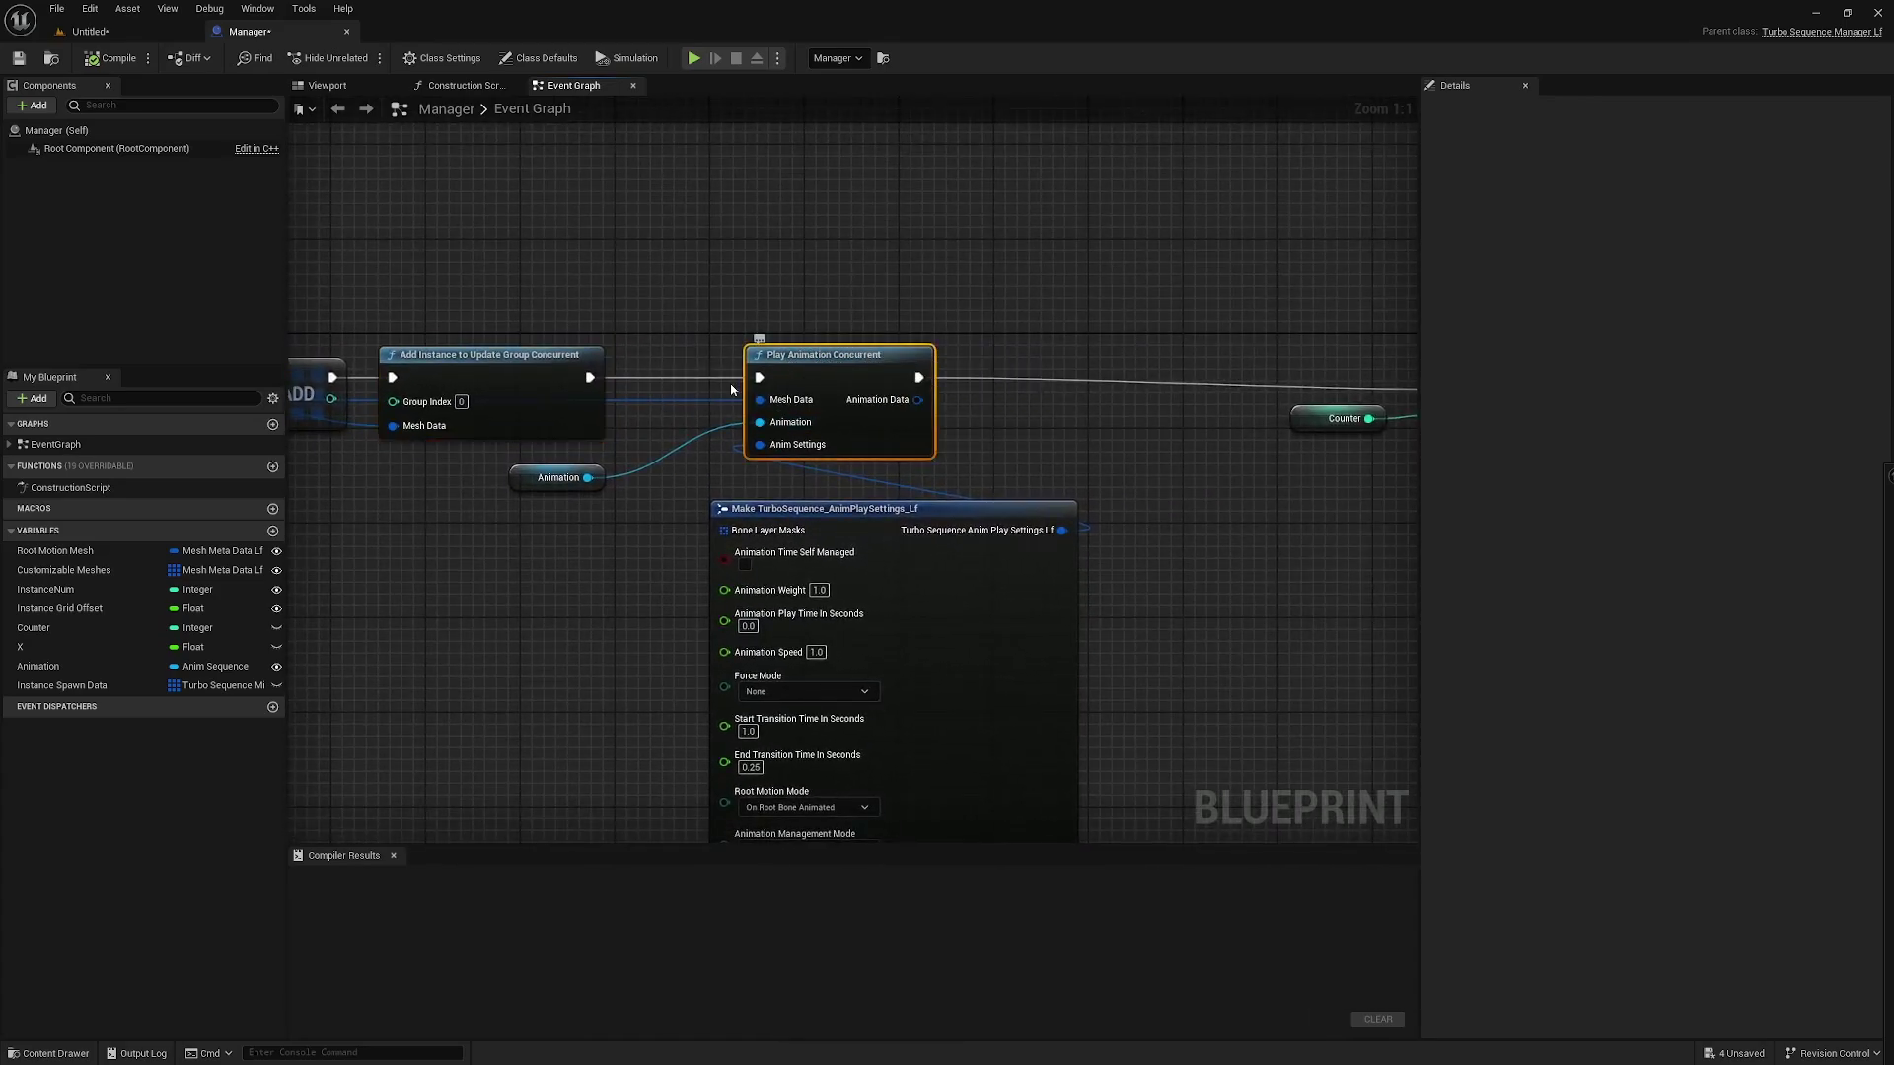
pyautogui.click(520, 484)
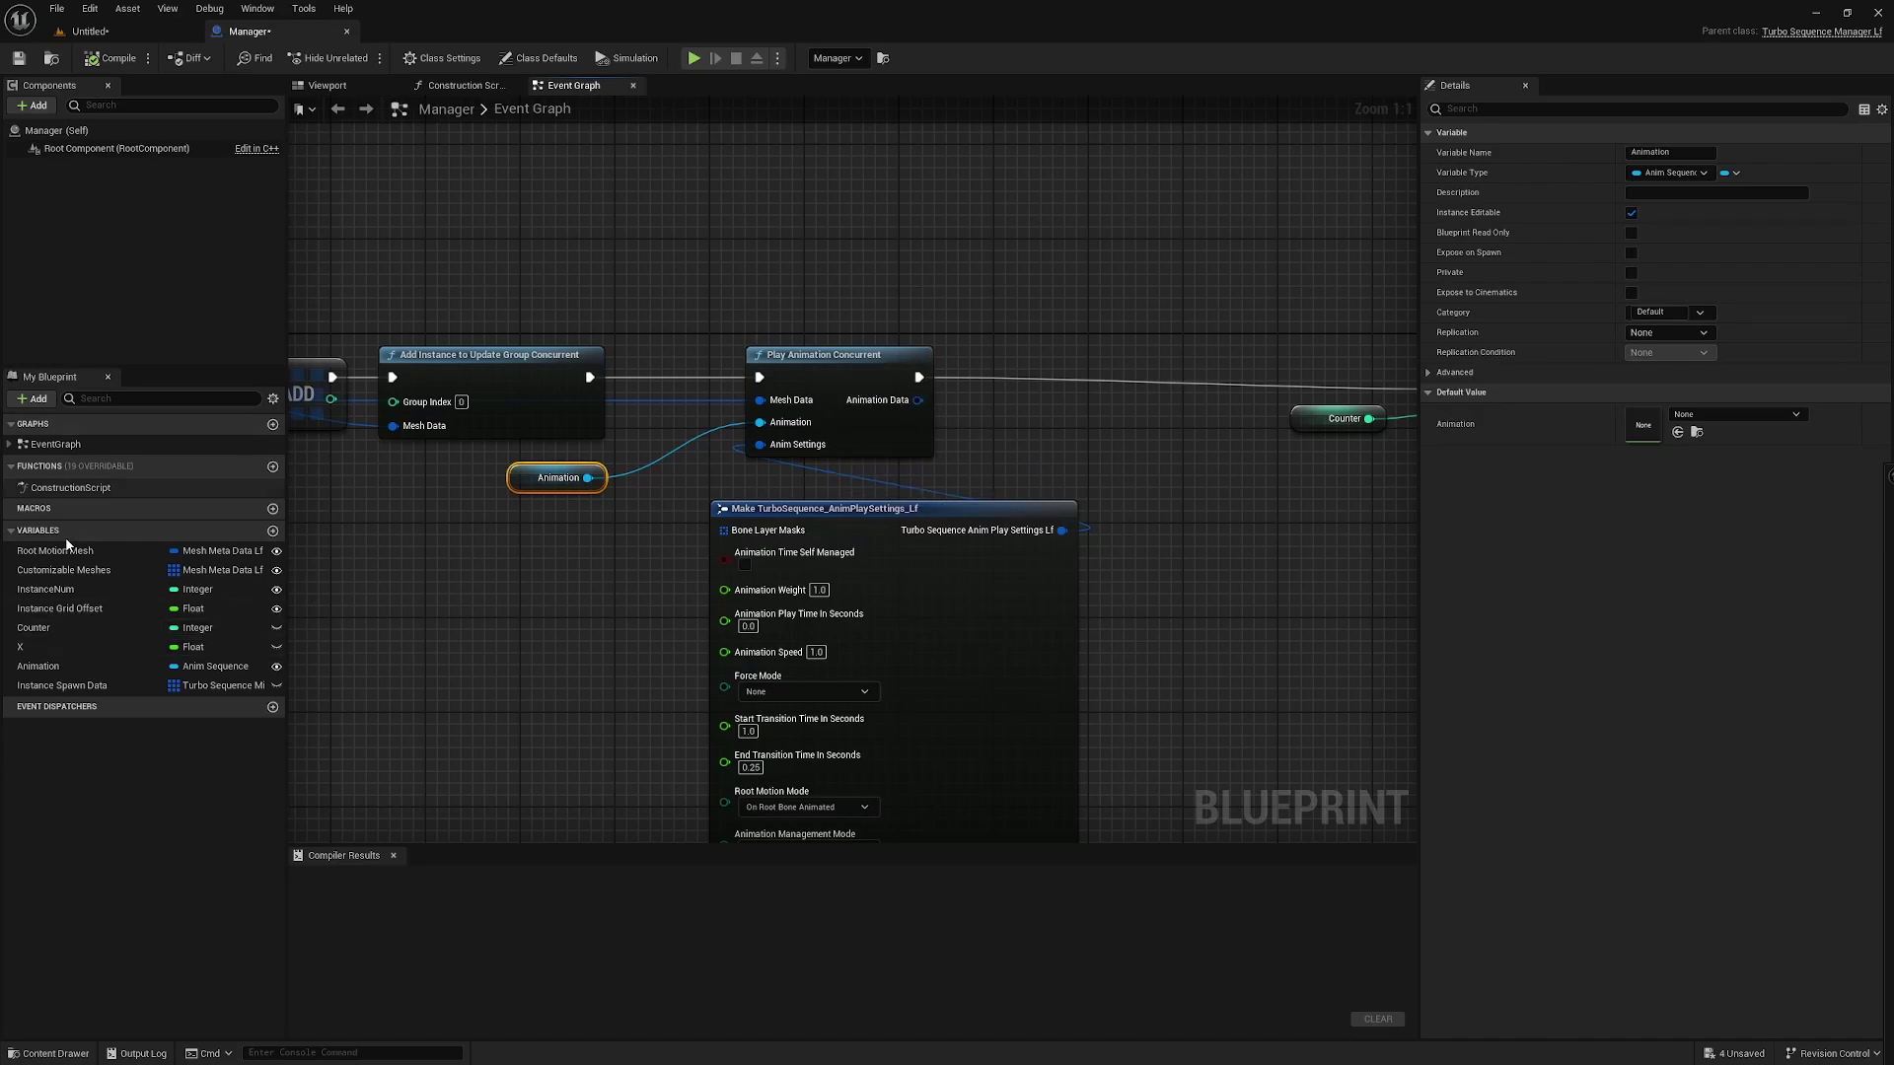
pyautogui.moveTo(667, 533); pyautogui.dragTo(786, 349, button='right')
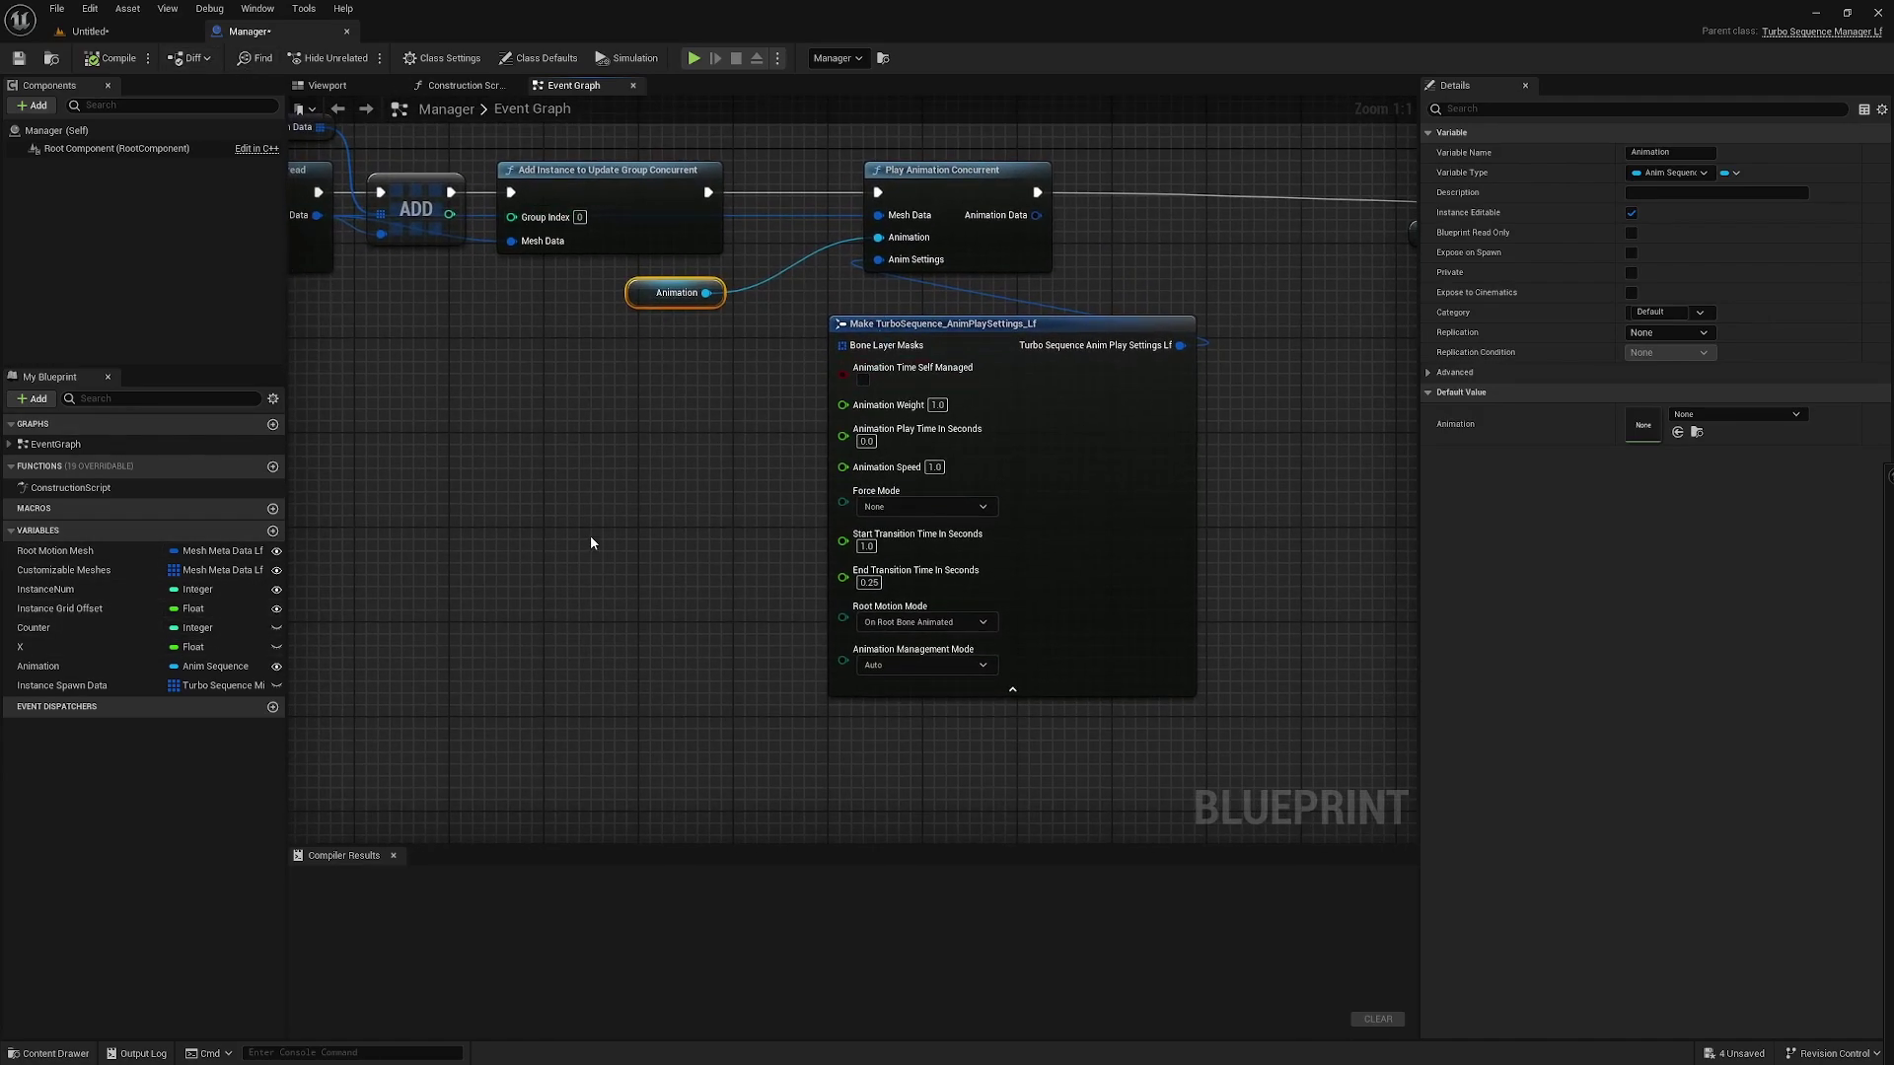
# - Examine the Event Tick chain, including Move Mesh with Root Motion Concurrent, Solve Meshes Game Thread and the update context node
pyautogui.scroll(-2, 641, 513)
pyautogui.scroll(-3, 641, 513)
pyautogui.moveTo(1282, 557); pyautogui.dragTo(980, 566, button='right')
pyautogui.moveTo(1183, 529); pyautogui.dragTo(612, 293)
pyautogui.scroll(1, 613, 293)
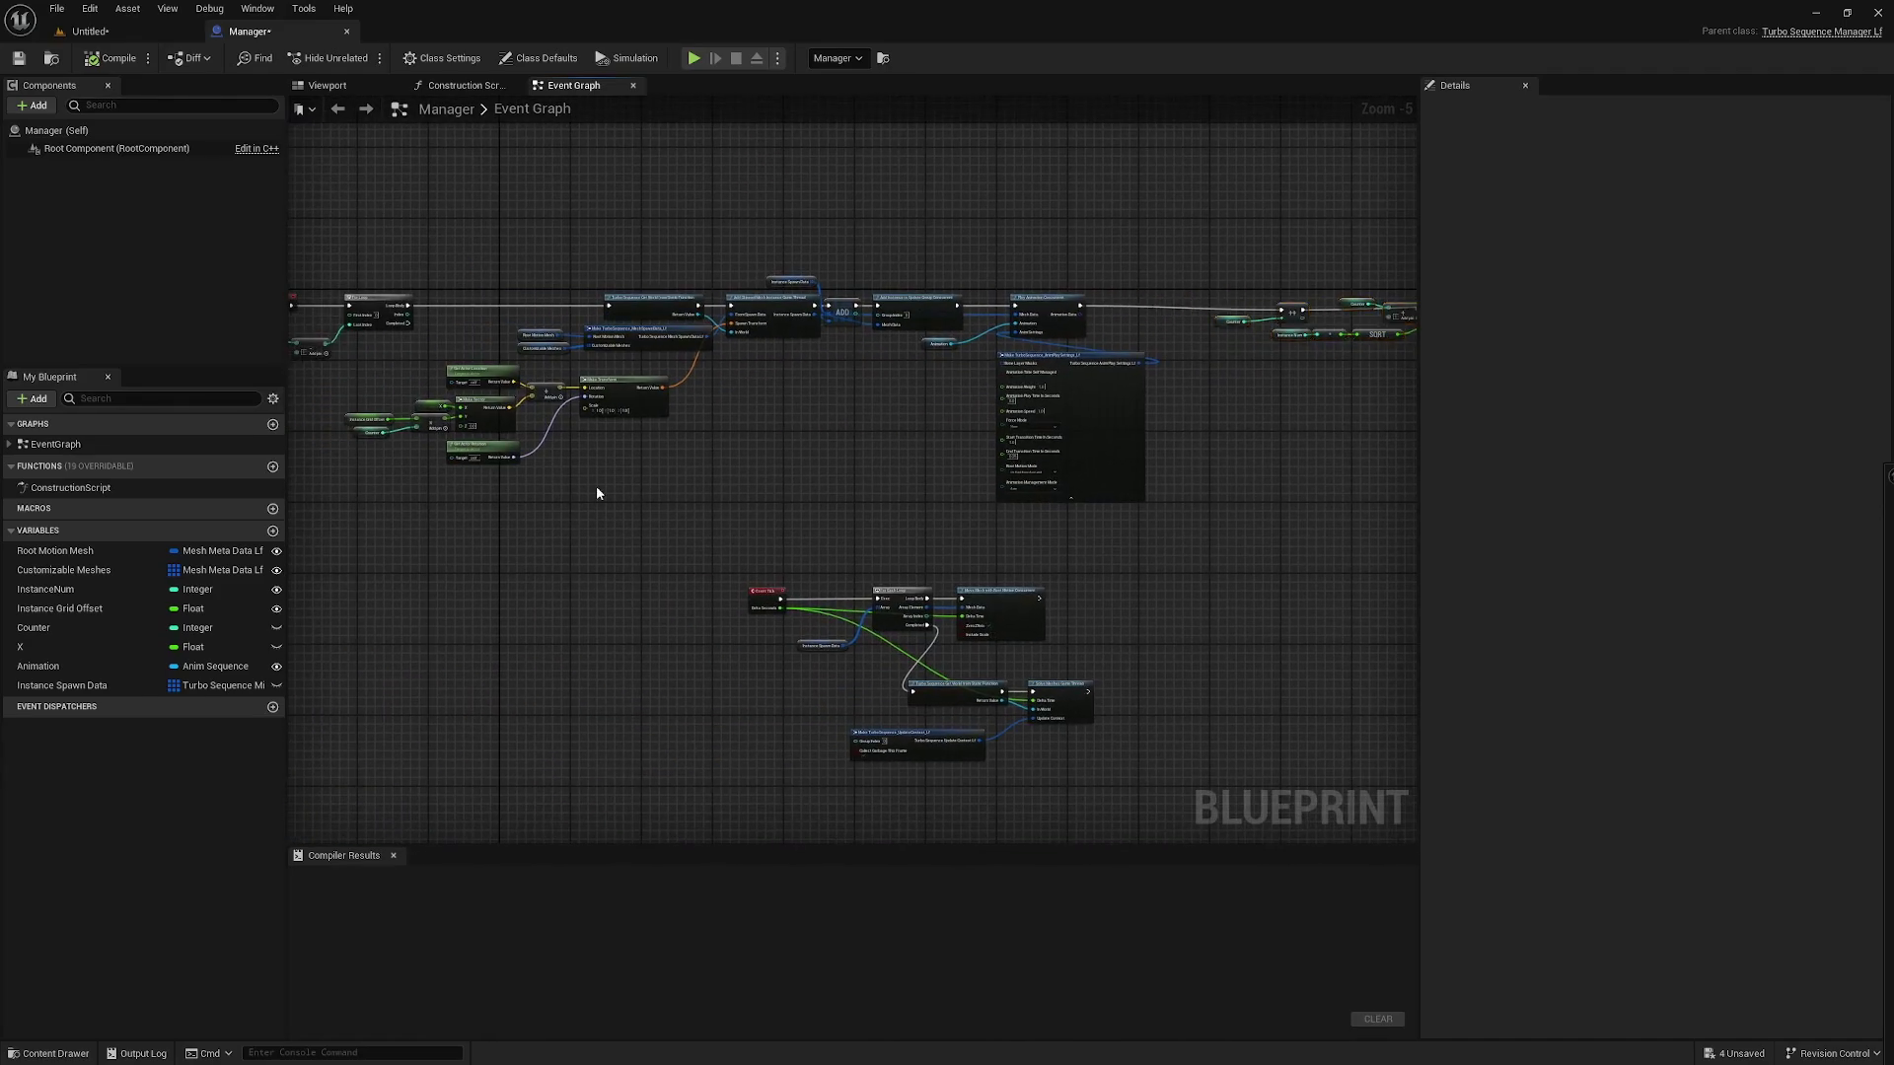
pyautogui.scroll(1, 596, 485)
pyautogui.scroll(2, 693, 645)
pyautogui.moveTo(896, 655); pyautogui.dragTo(697, 388, button='right')
pyautogui.moveTo(1024, 460); pyautogui.dragTo(883, 306, button='right')
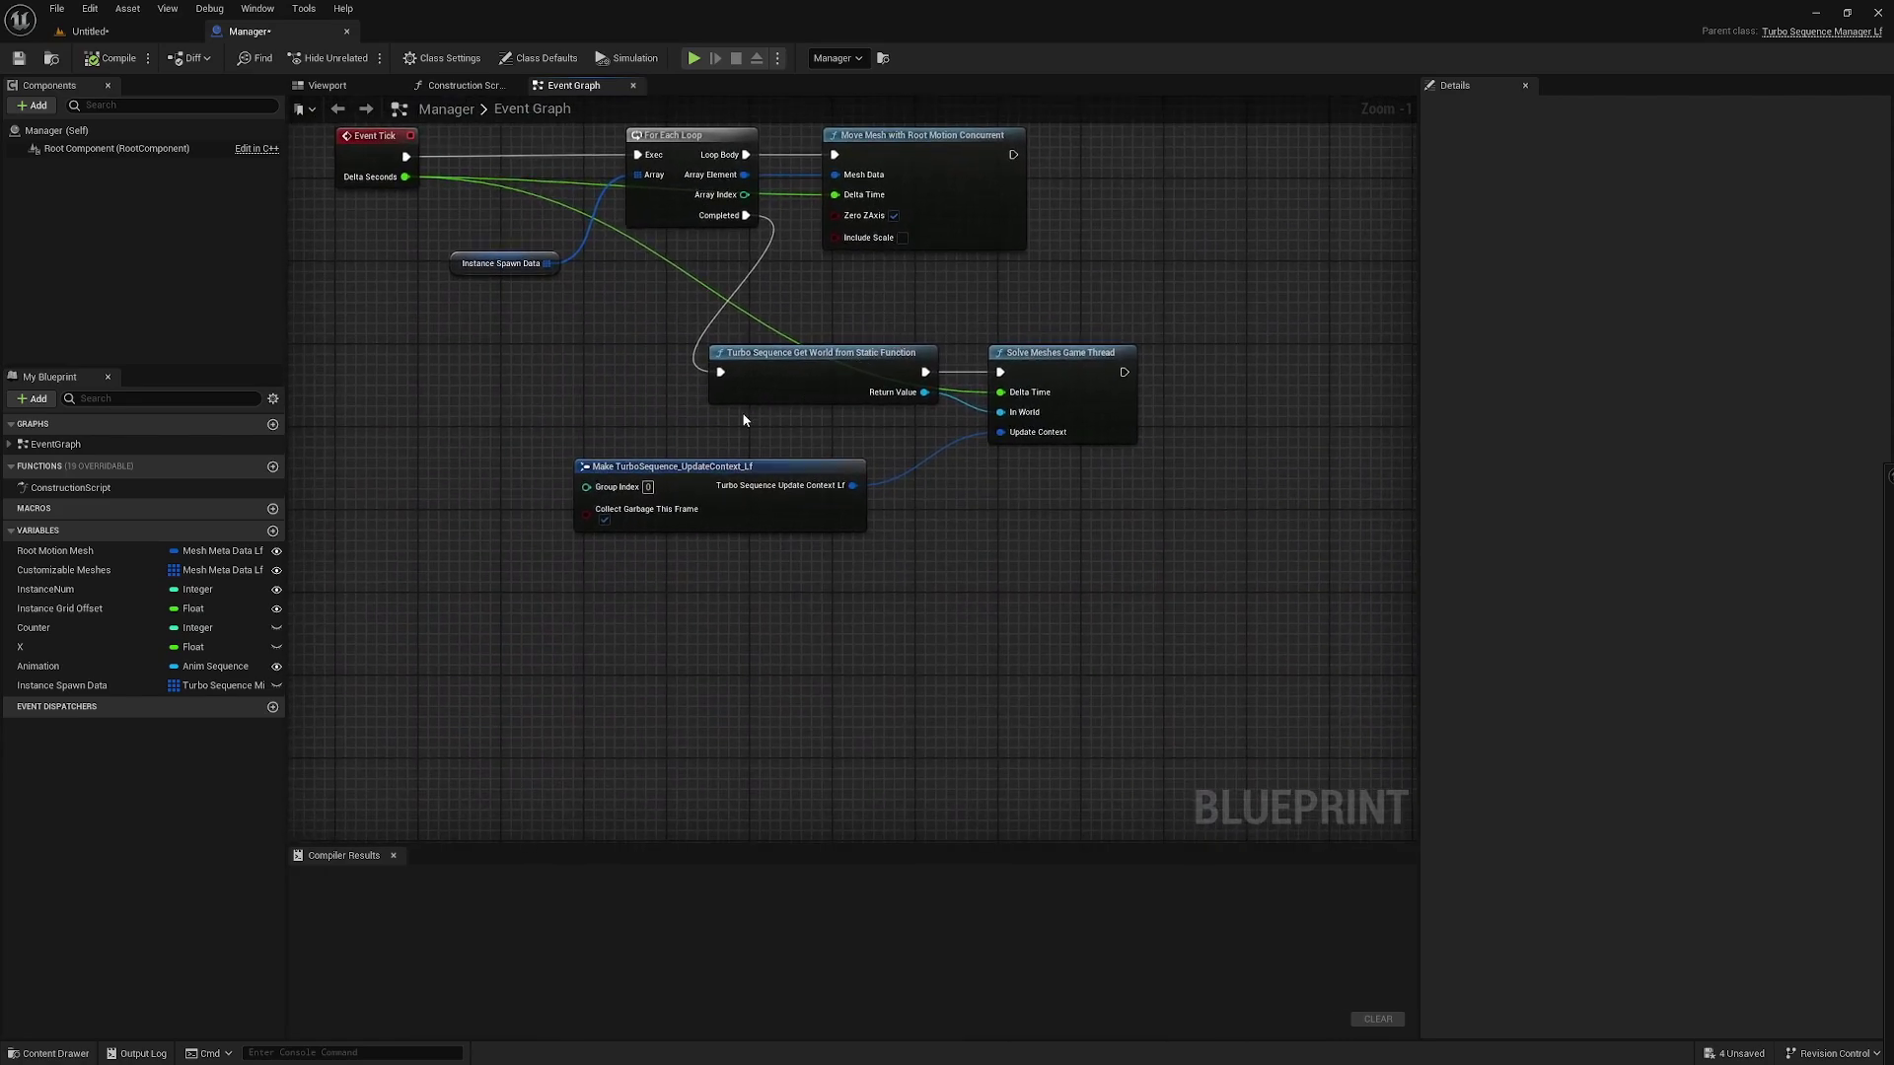
pyautogui.click(815, 390)
pyautogui.click(1109, 376)
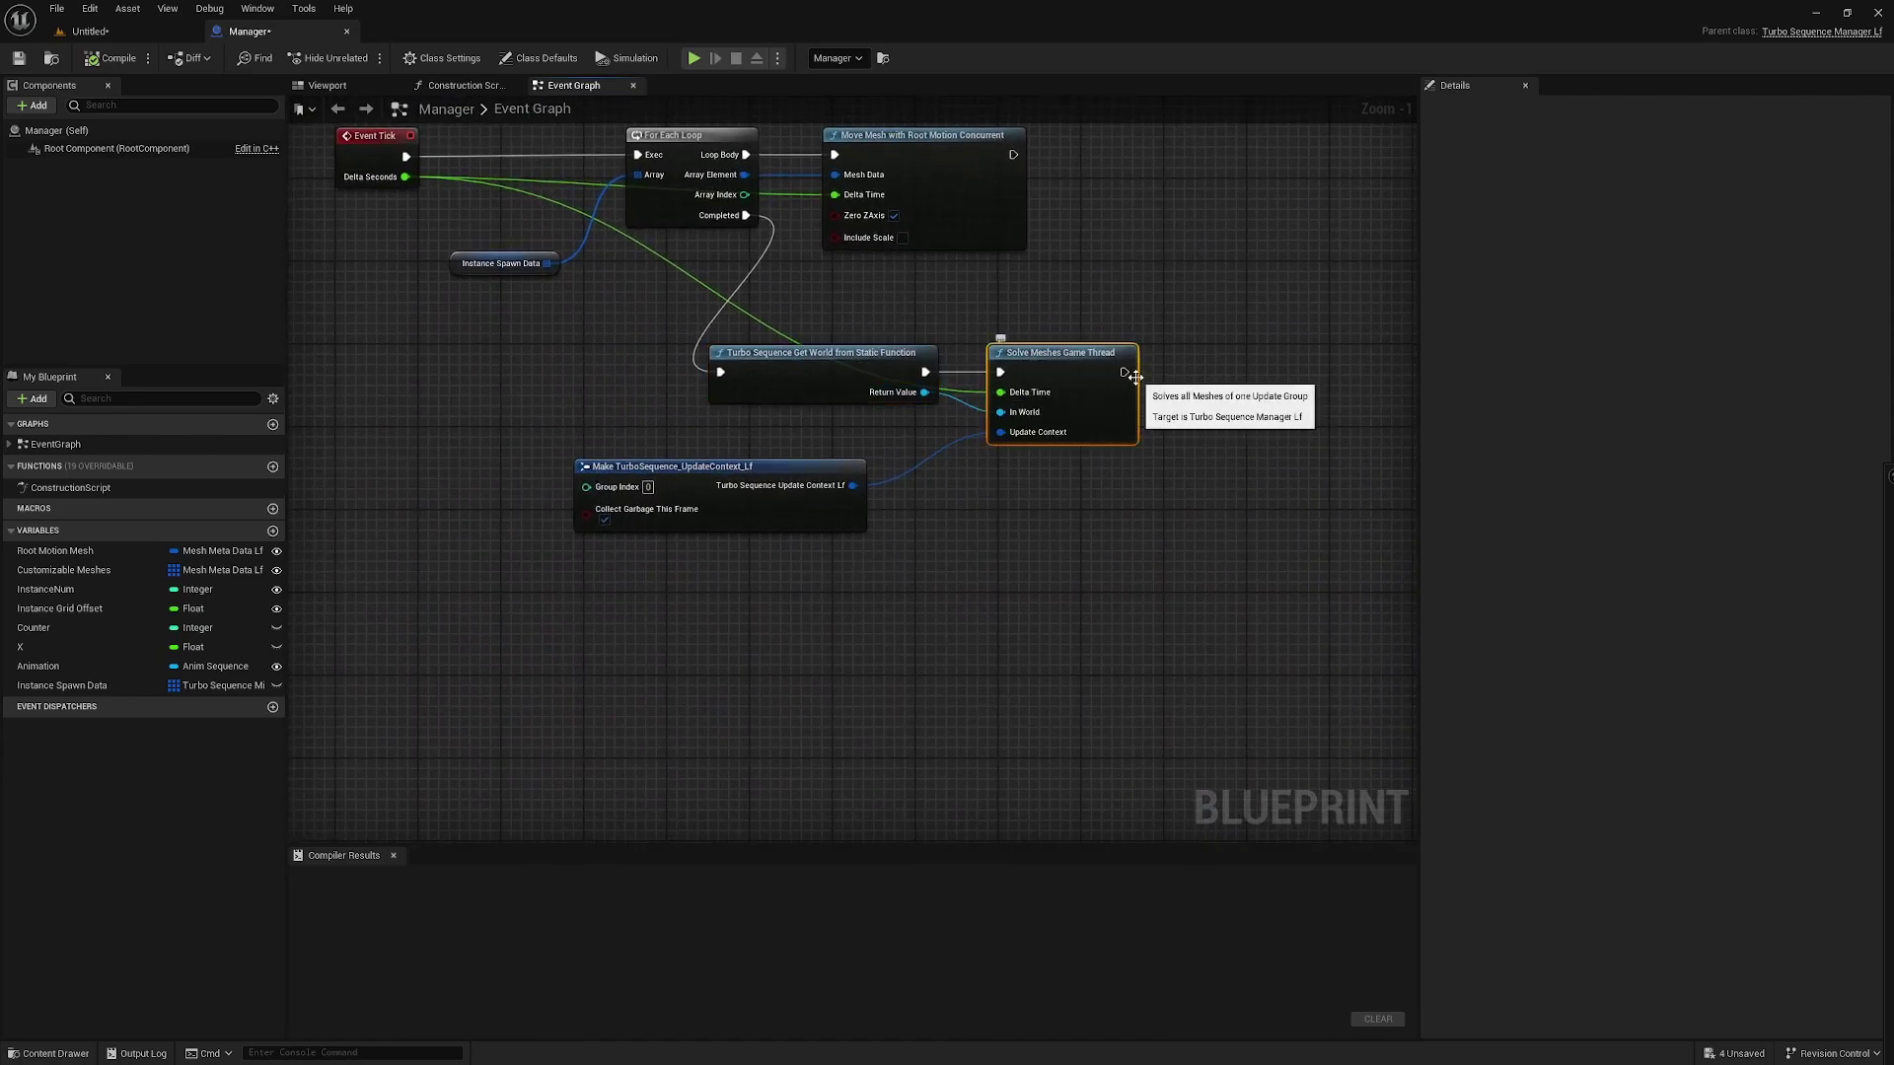
pyautogui.moveTo(741, 477); pyautogui.dragTo(804, 437)
# - Examine the Event BeginPlay spawn loop, focusing on how Instance Num minus 1 sets the For Loop's last index
pyautogui.press('Home')
pyautogui.click(636, 584)
pyautogui.scroll(-6, 636, 583)
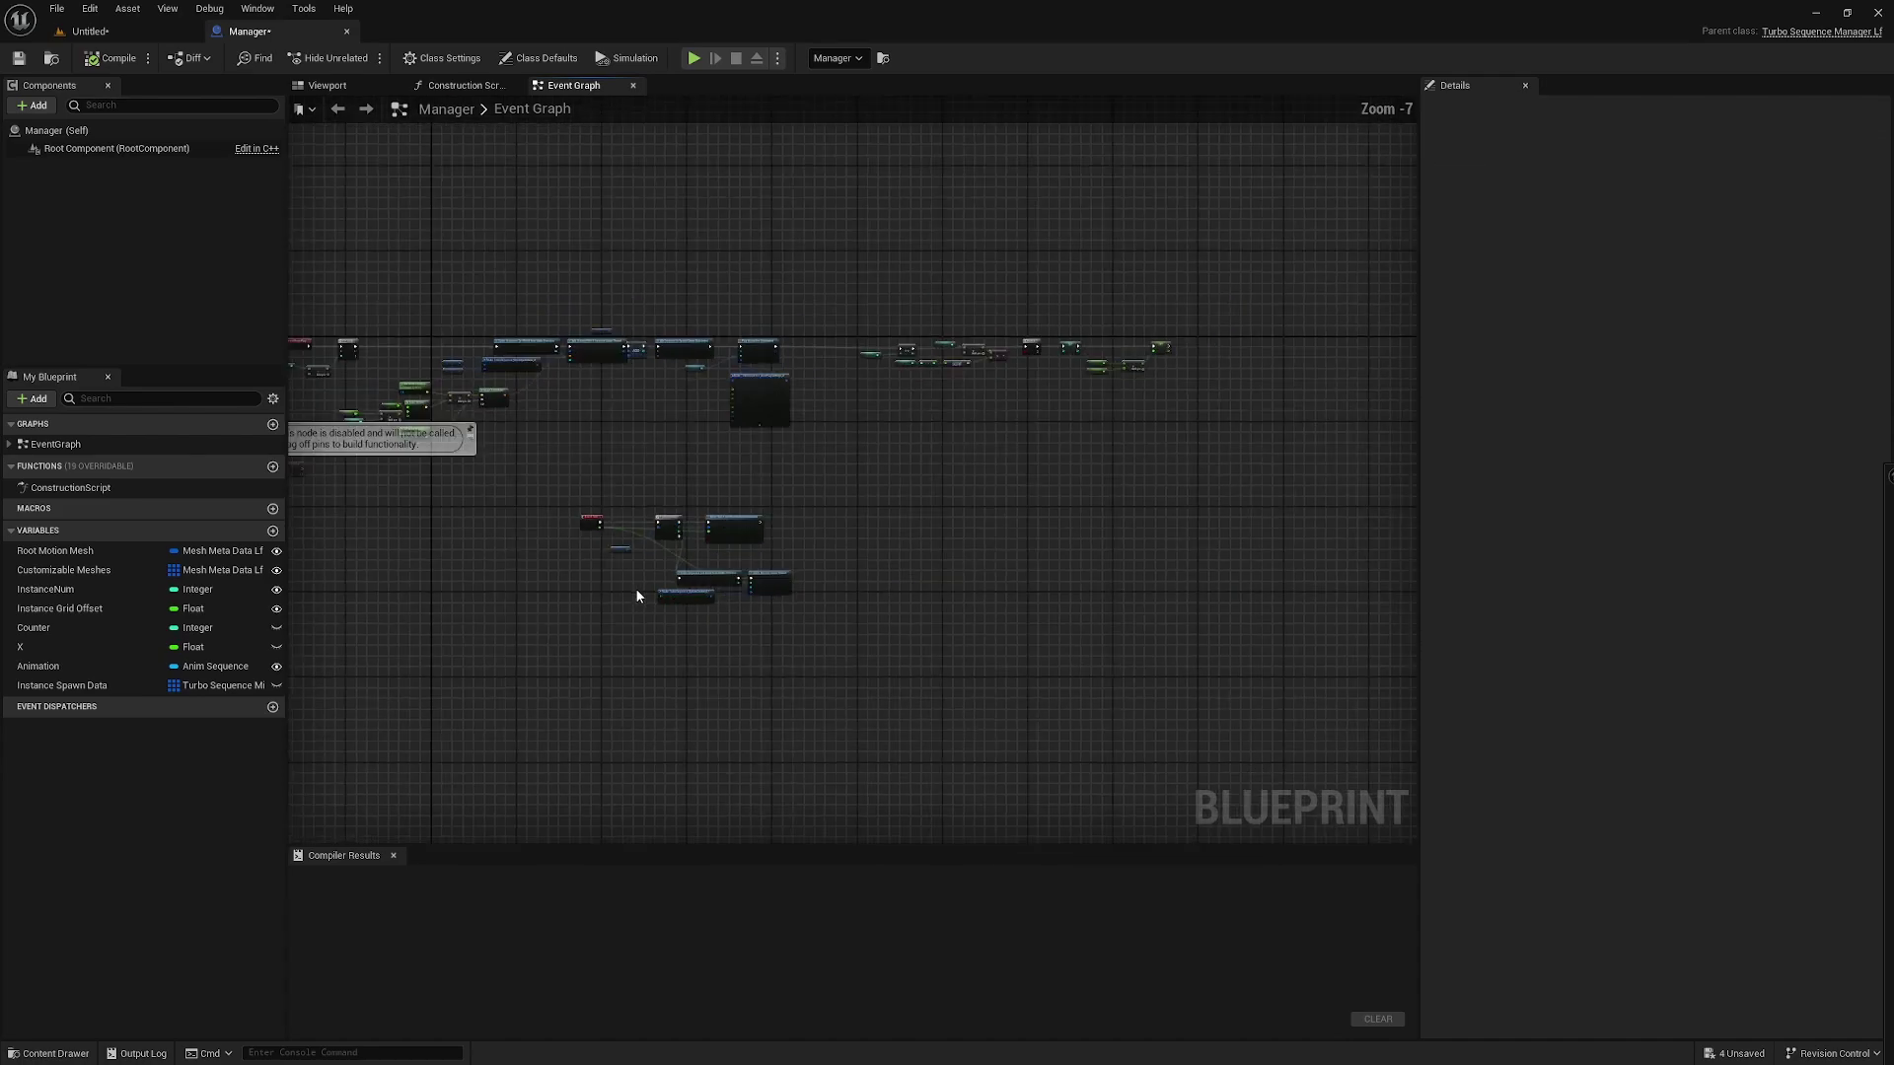
pyautogui.moveTo(766, 399); pyautogui.dragTo(725, 263, button='right')
pyautogui.scroll(8, 730, 296)
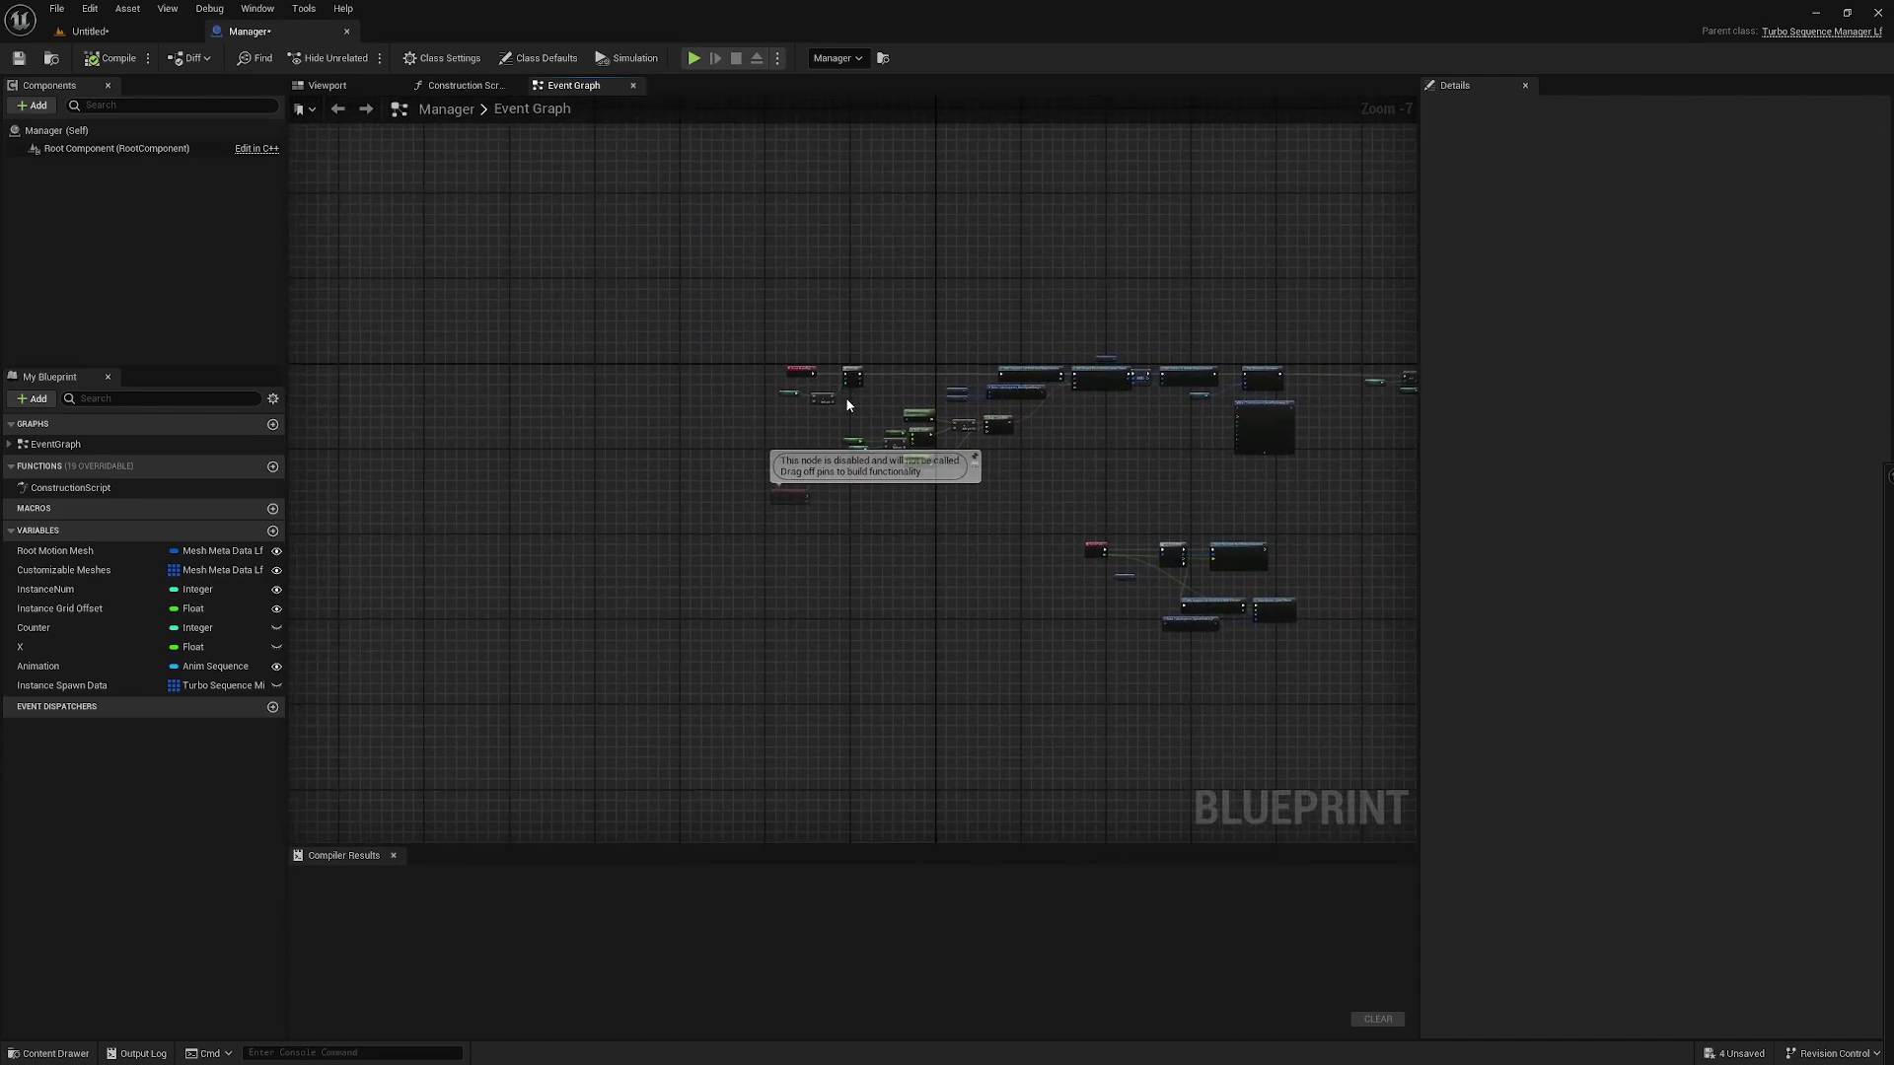
pyautogui.moveTo(684, 351); pyautogui.dragTo(876, 476)
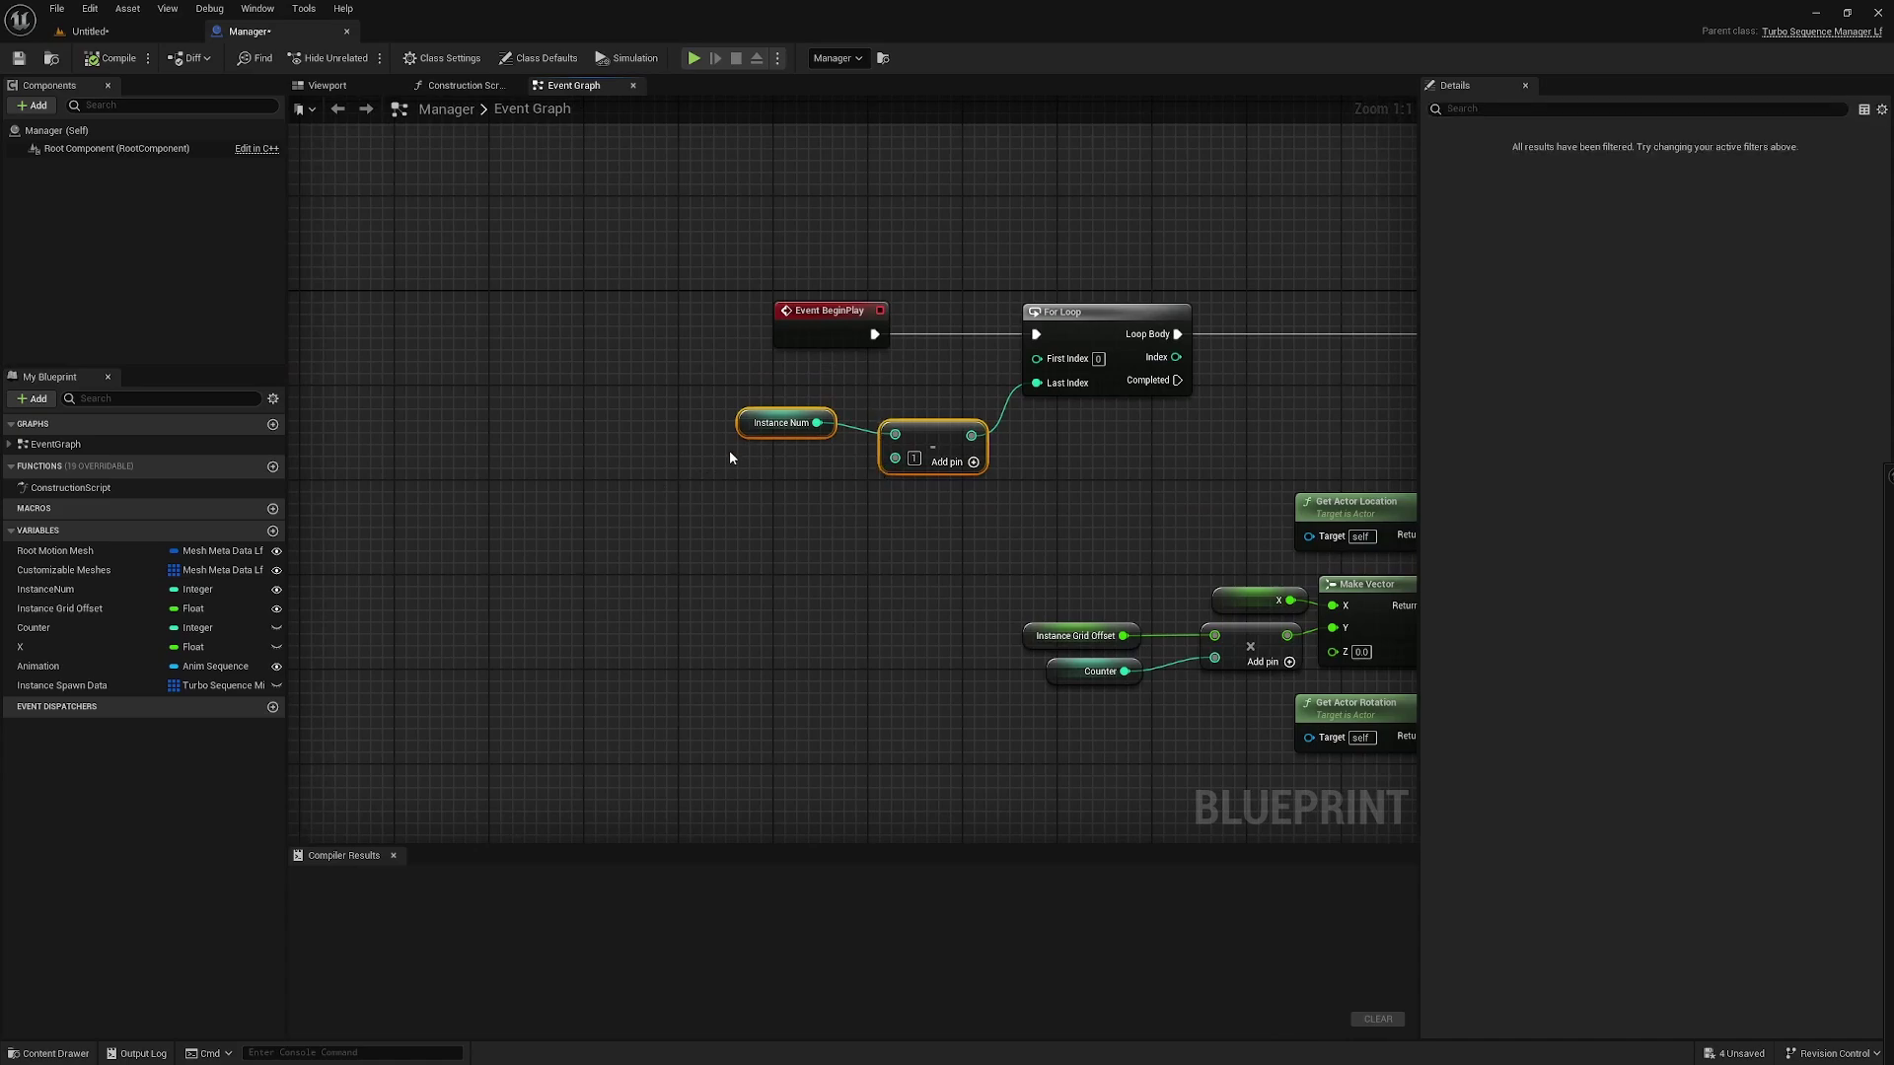
pyautogui.moveTo(719, 458); pyautogui.dragTo(437, 462, button='right')
pyautogui.scroll(-2, 296, 592)
pyautogui.moveTo(452, 559); pyautogui.dragTo(538, 543, button='right')
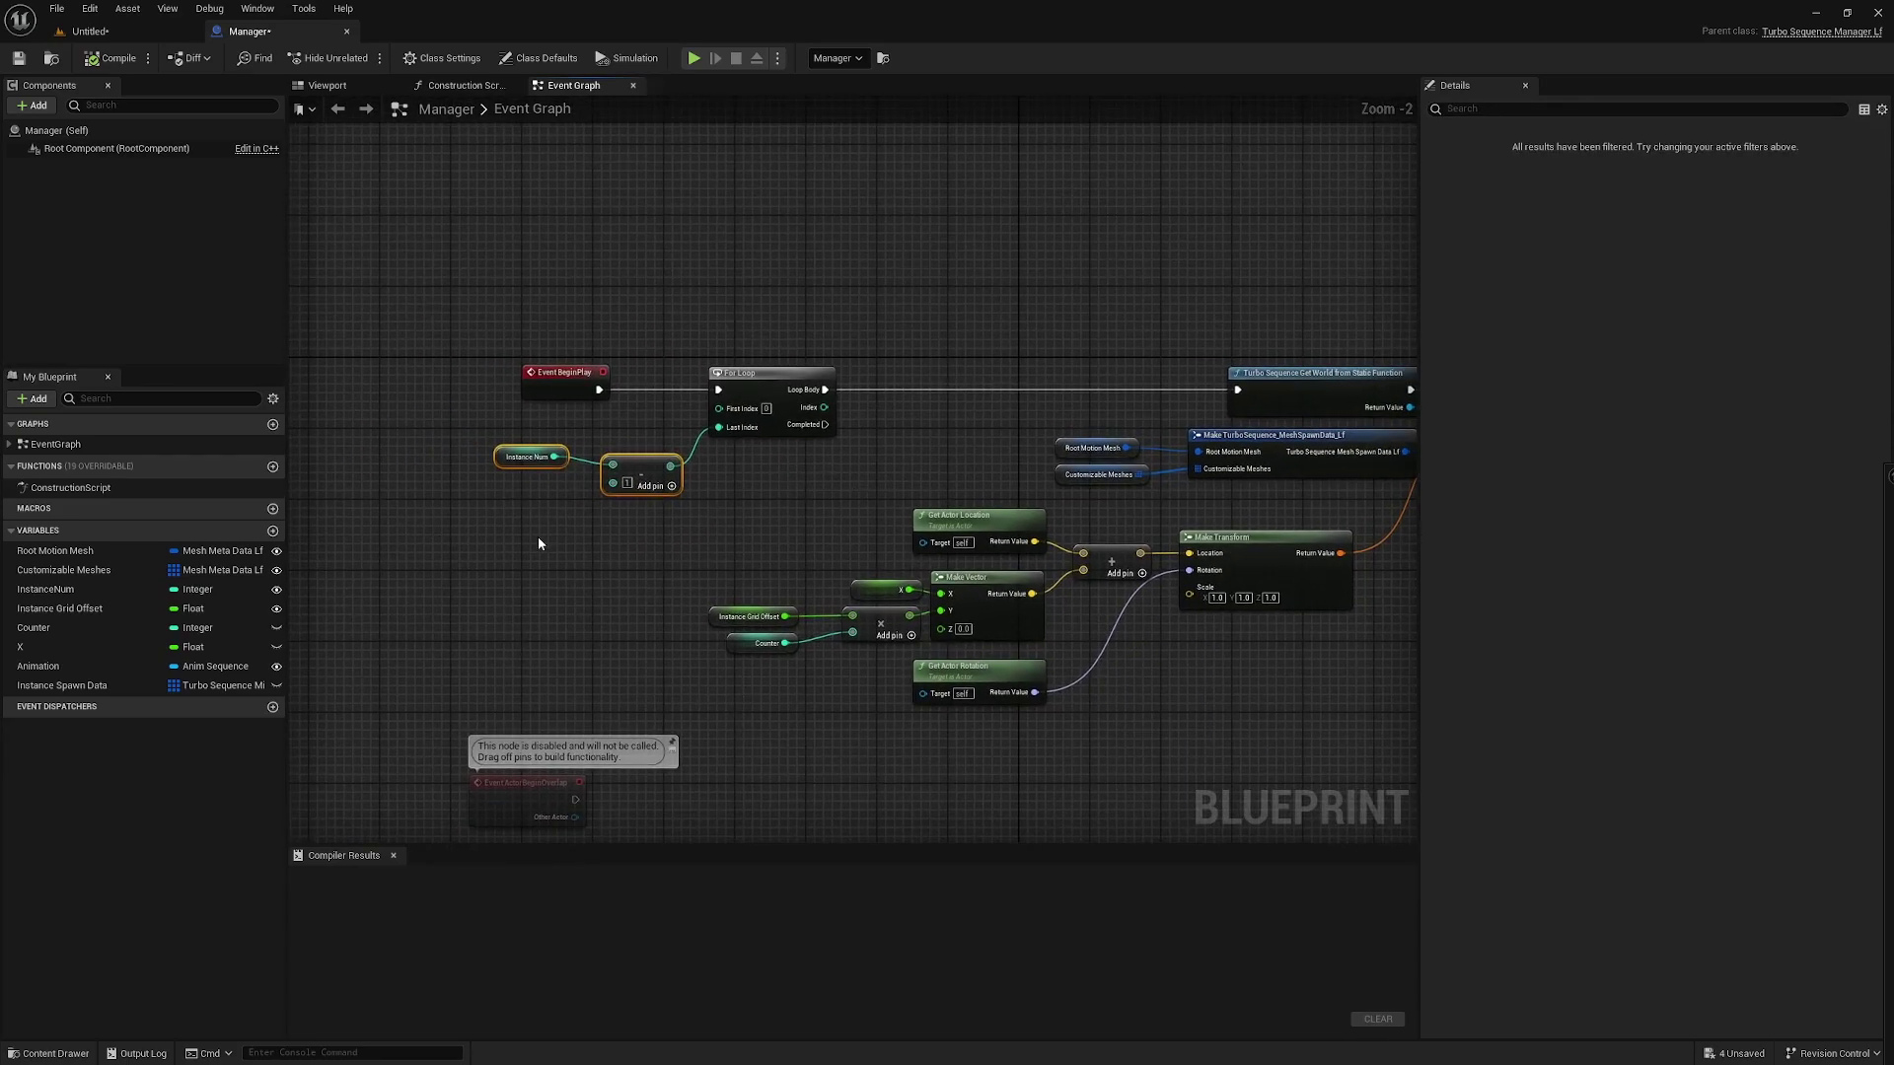
pyautogui.moveTo(539, 543); pyautogui.dragTo(908, 436)
pyautogui.moveTo(908, 436); pyautogui.dragTo(694, 458, button='right')
pyautogui.click(641, 524)
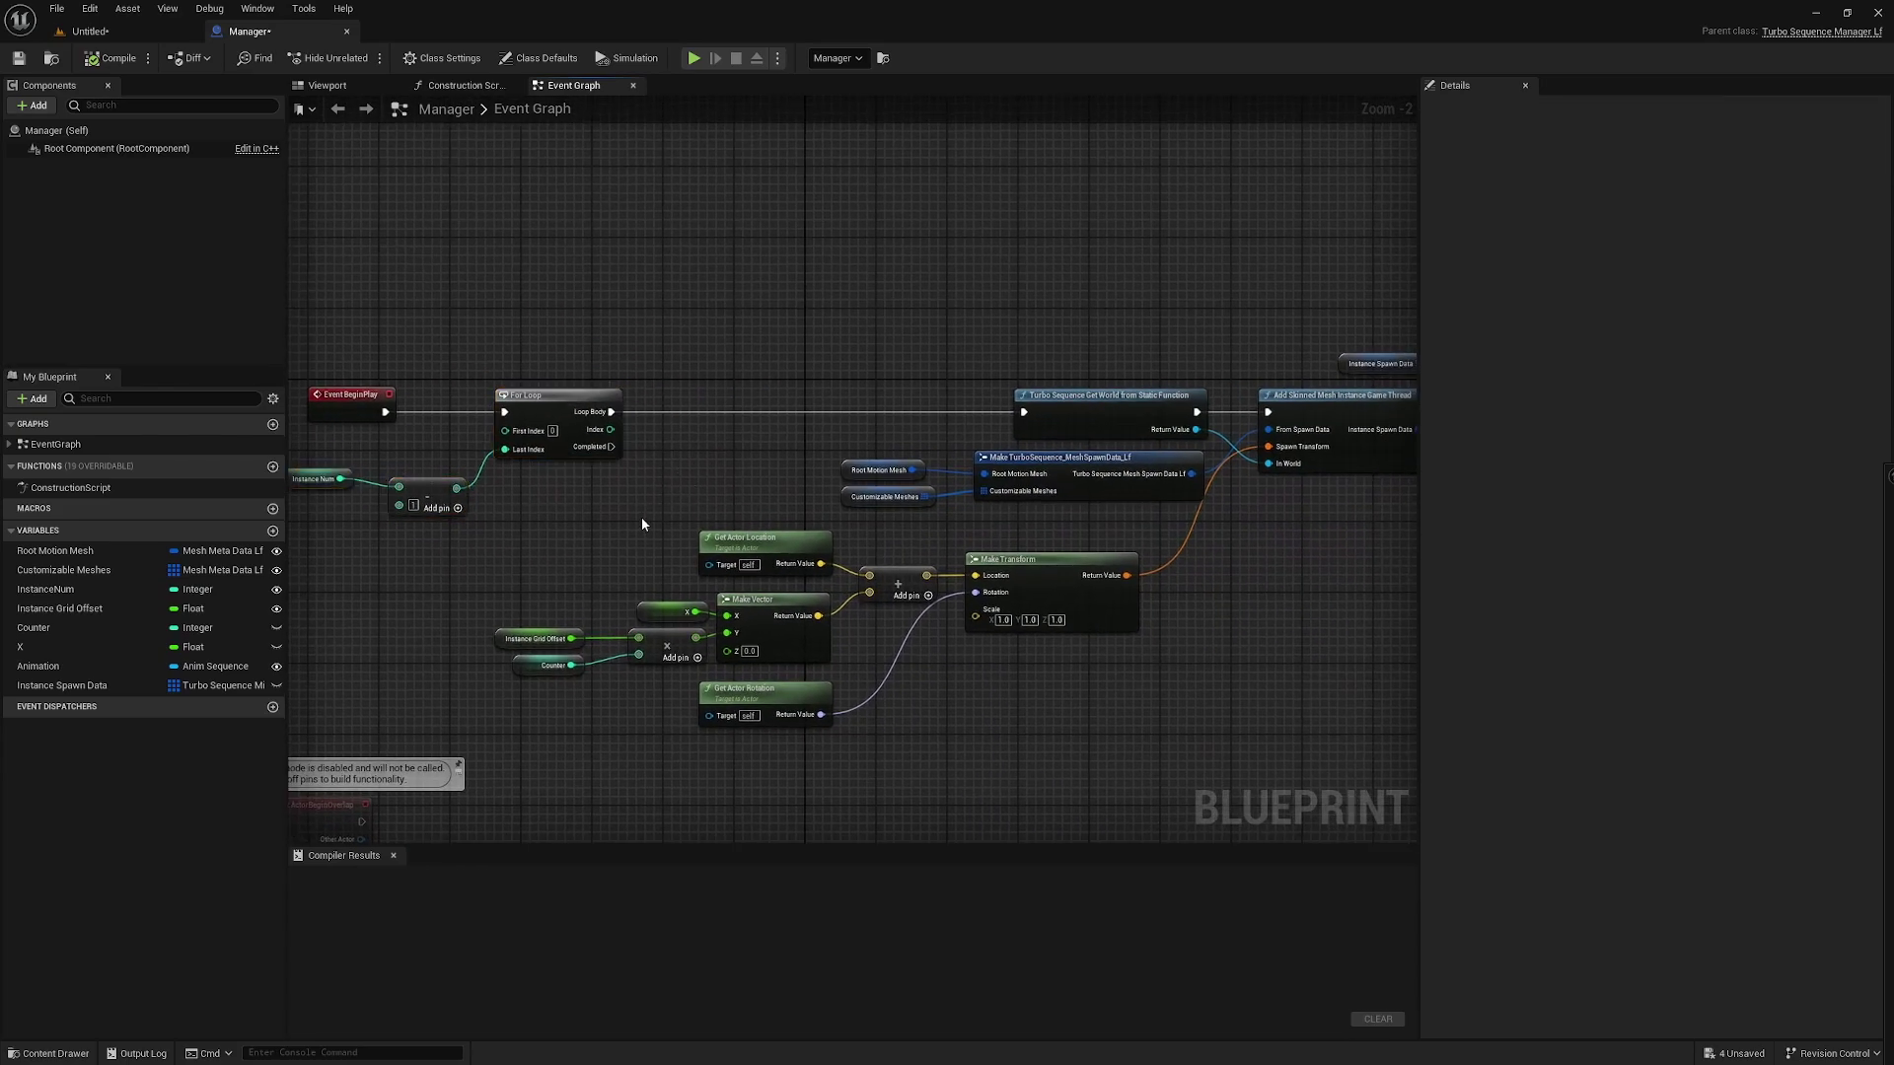
pyautogui.moveTo(642, 524); pyautogui.dragTo(941, 525, button='right')
pyautogui.moveTo(1116, 432); pyautogui.dragTo(931, 416, button='right')
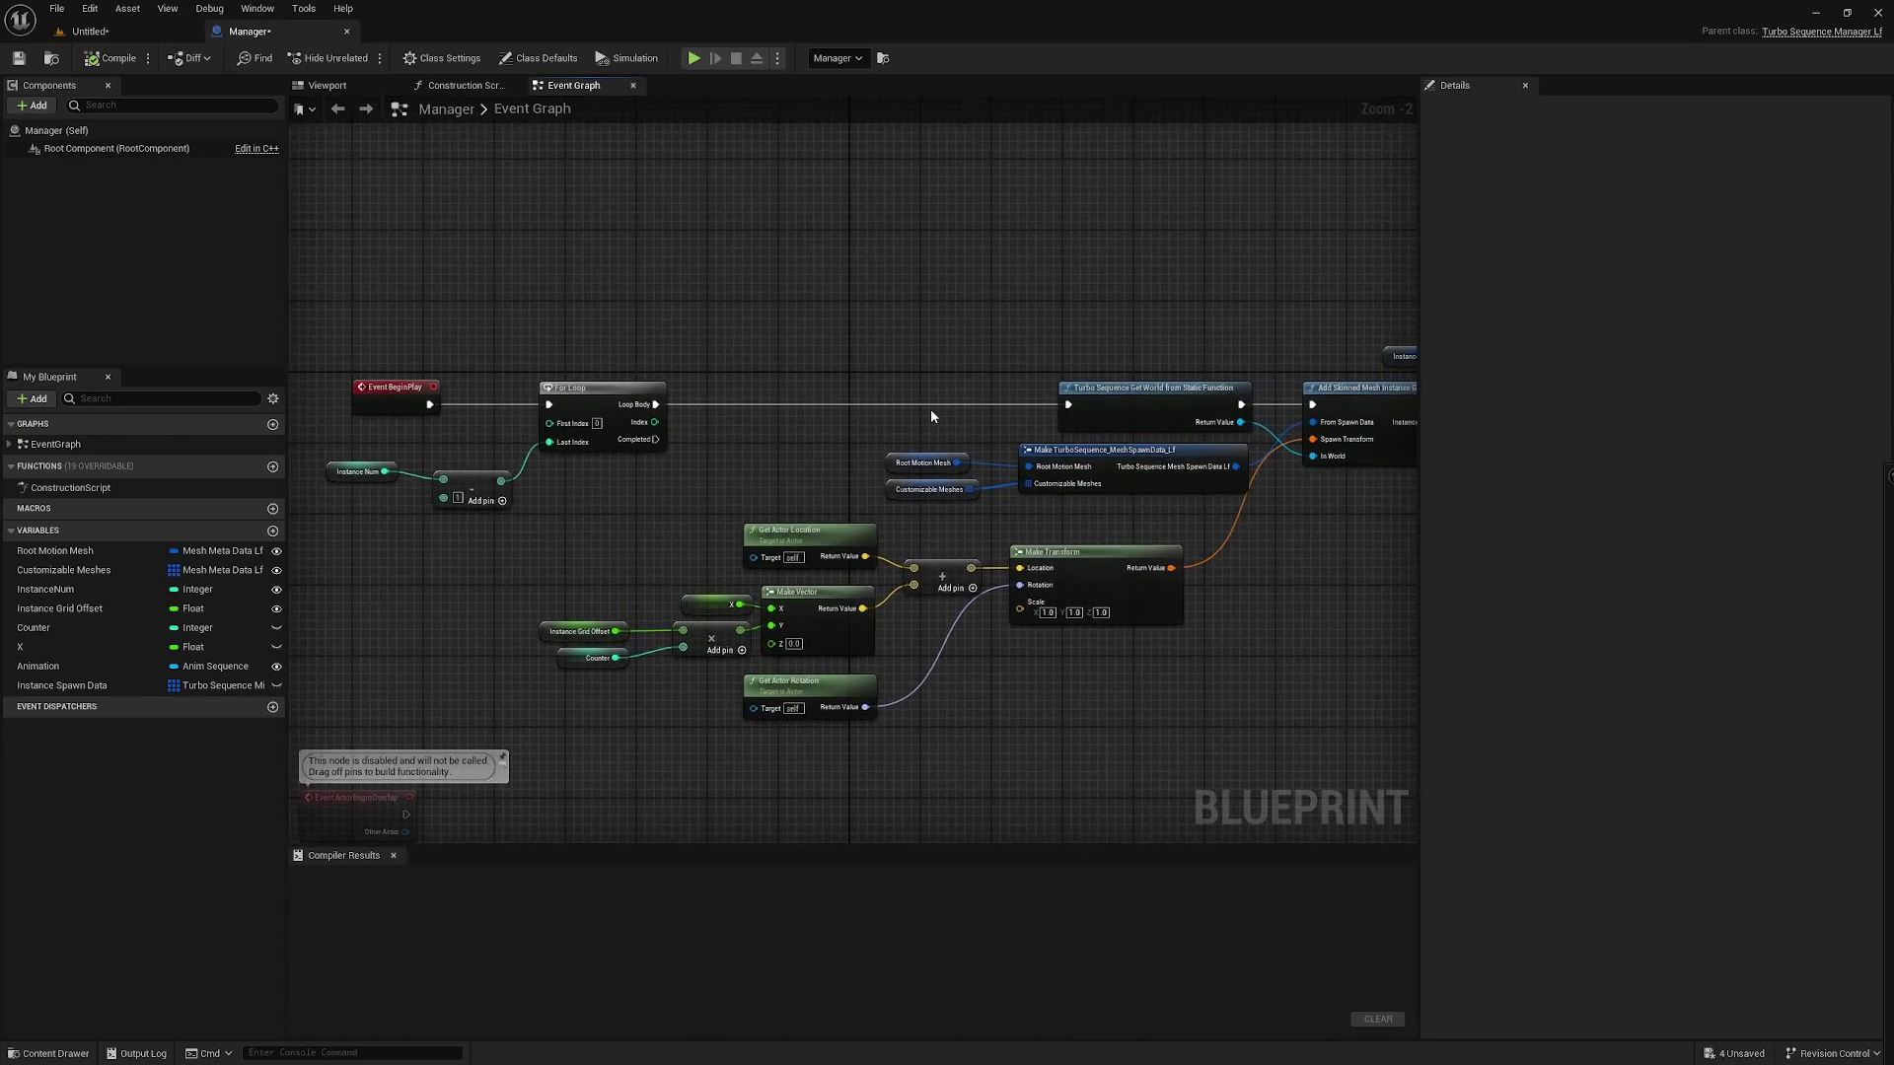
# - Inspect the spawn transform nodes, including the X variable and the Instance Grid Offset multiplied by Counter
pyautogui.scroll(2, 1085, 574)
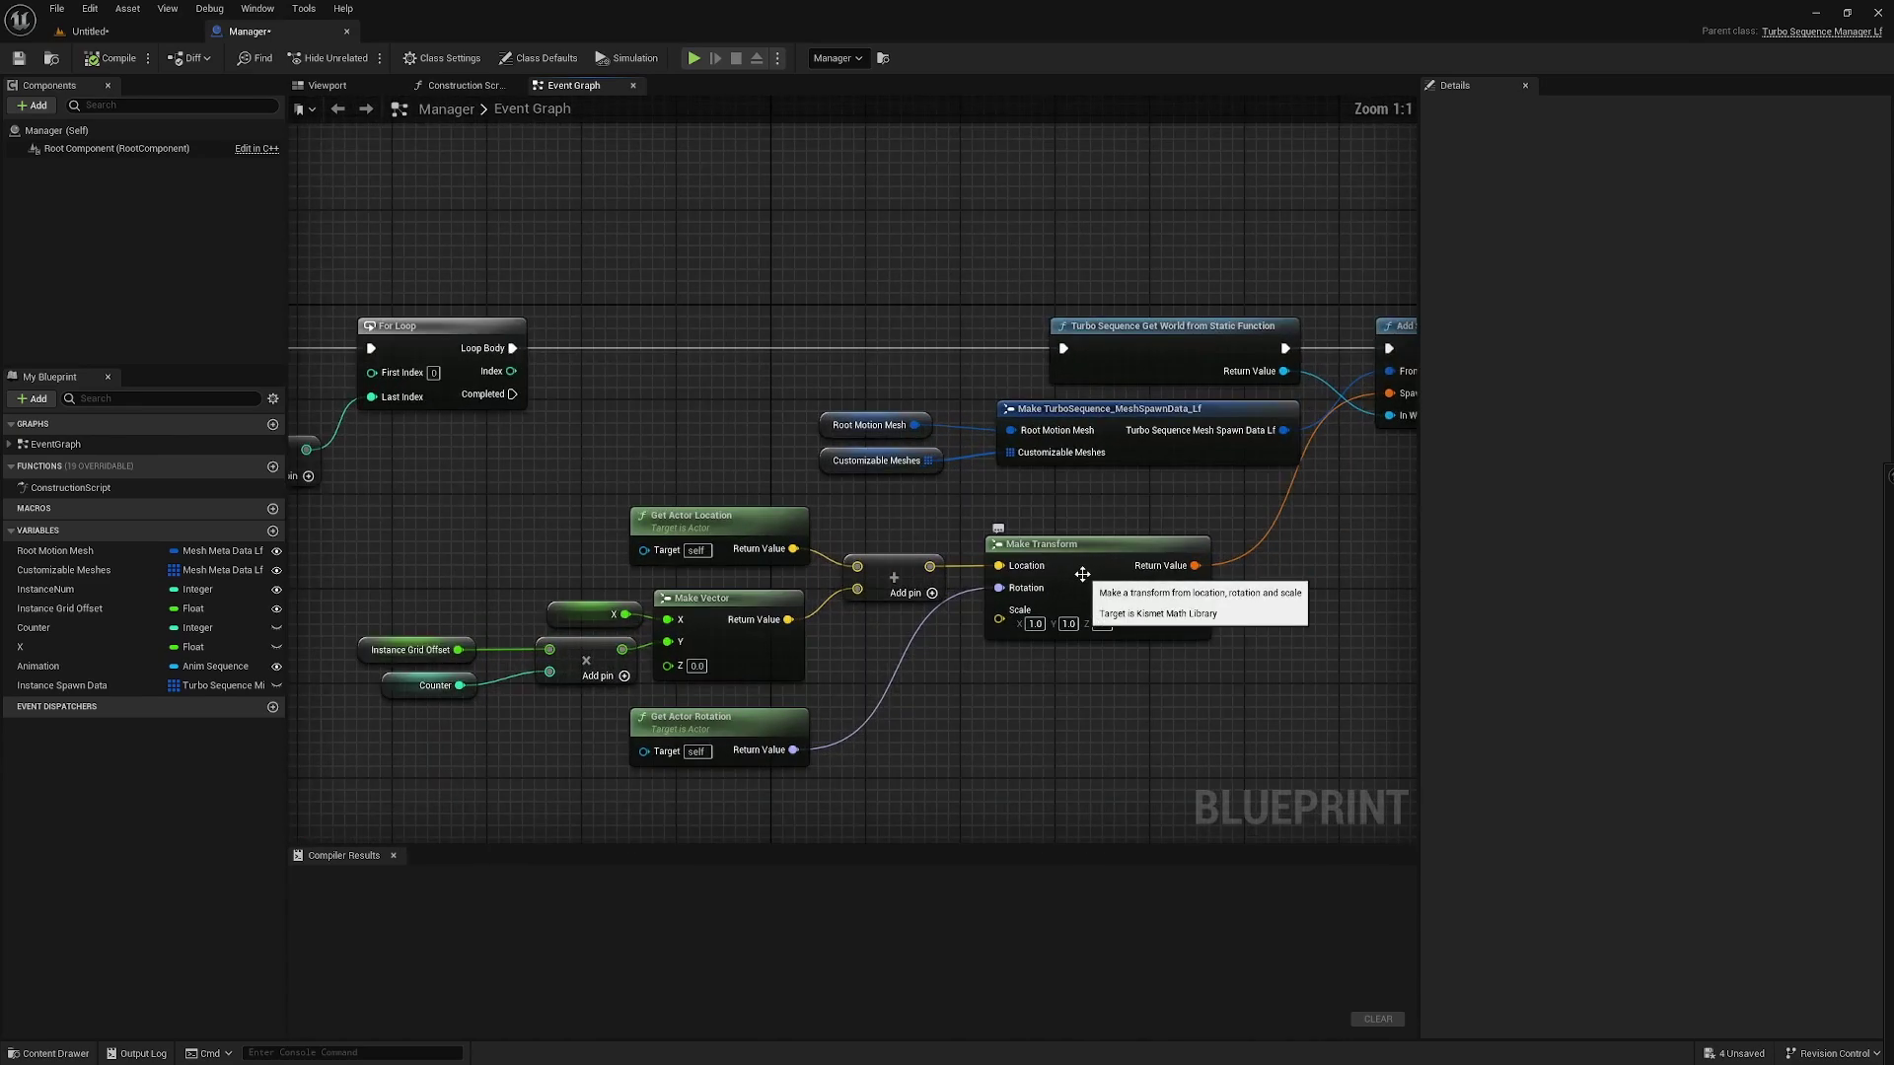
pyautogui.click(577, 613)
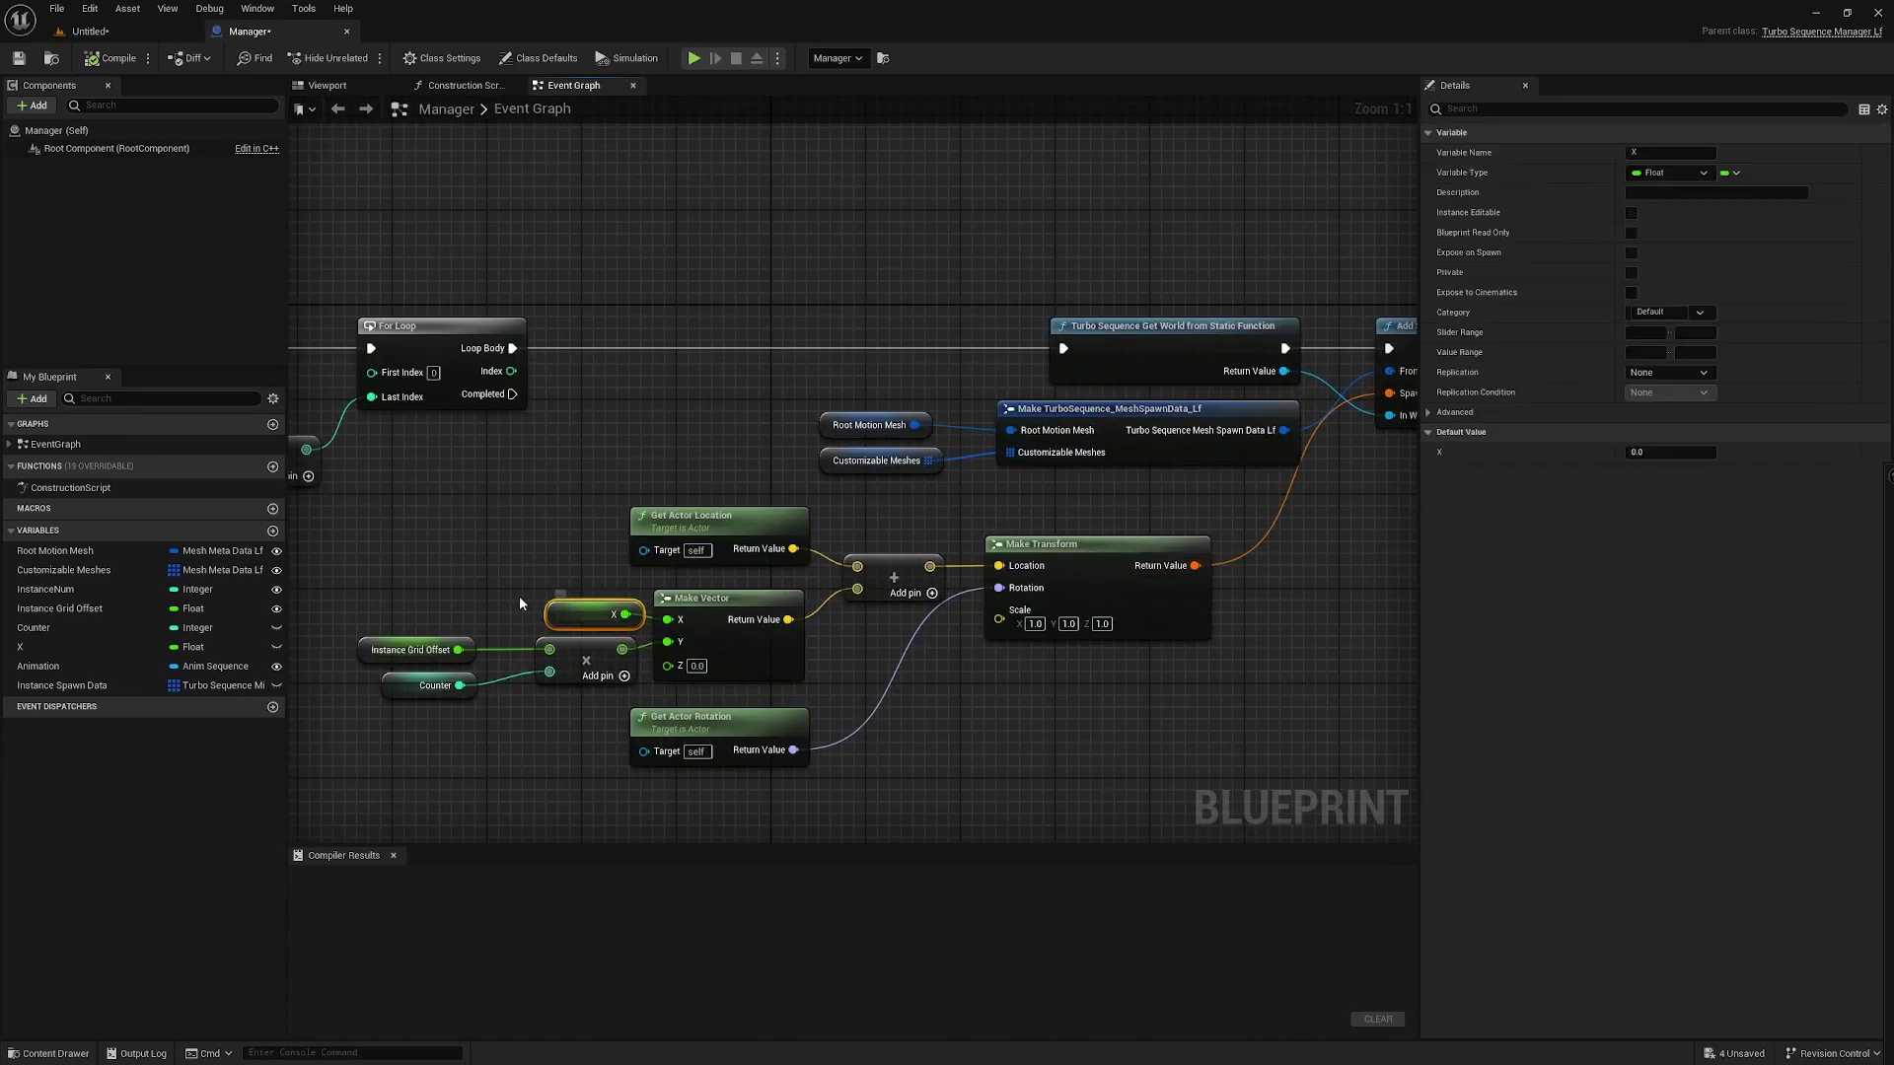
pyautogui.moveTo(363, 747); pyautogui.dragTo(612, 654, button='right')
pyautogui.moveTo(598, 669); pyautogui.dragTo(809, 551)
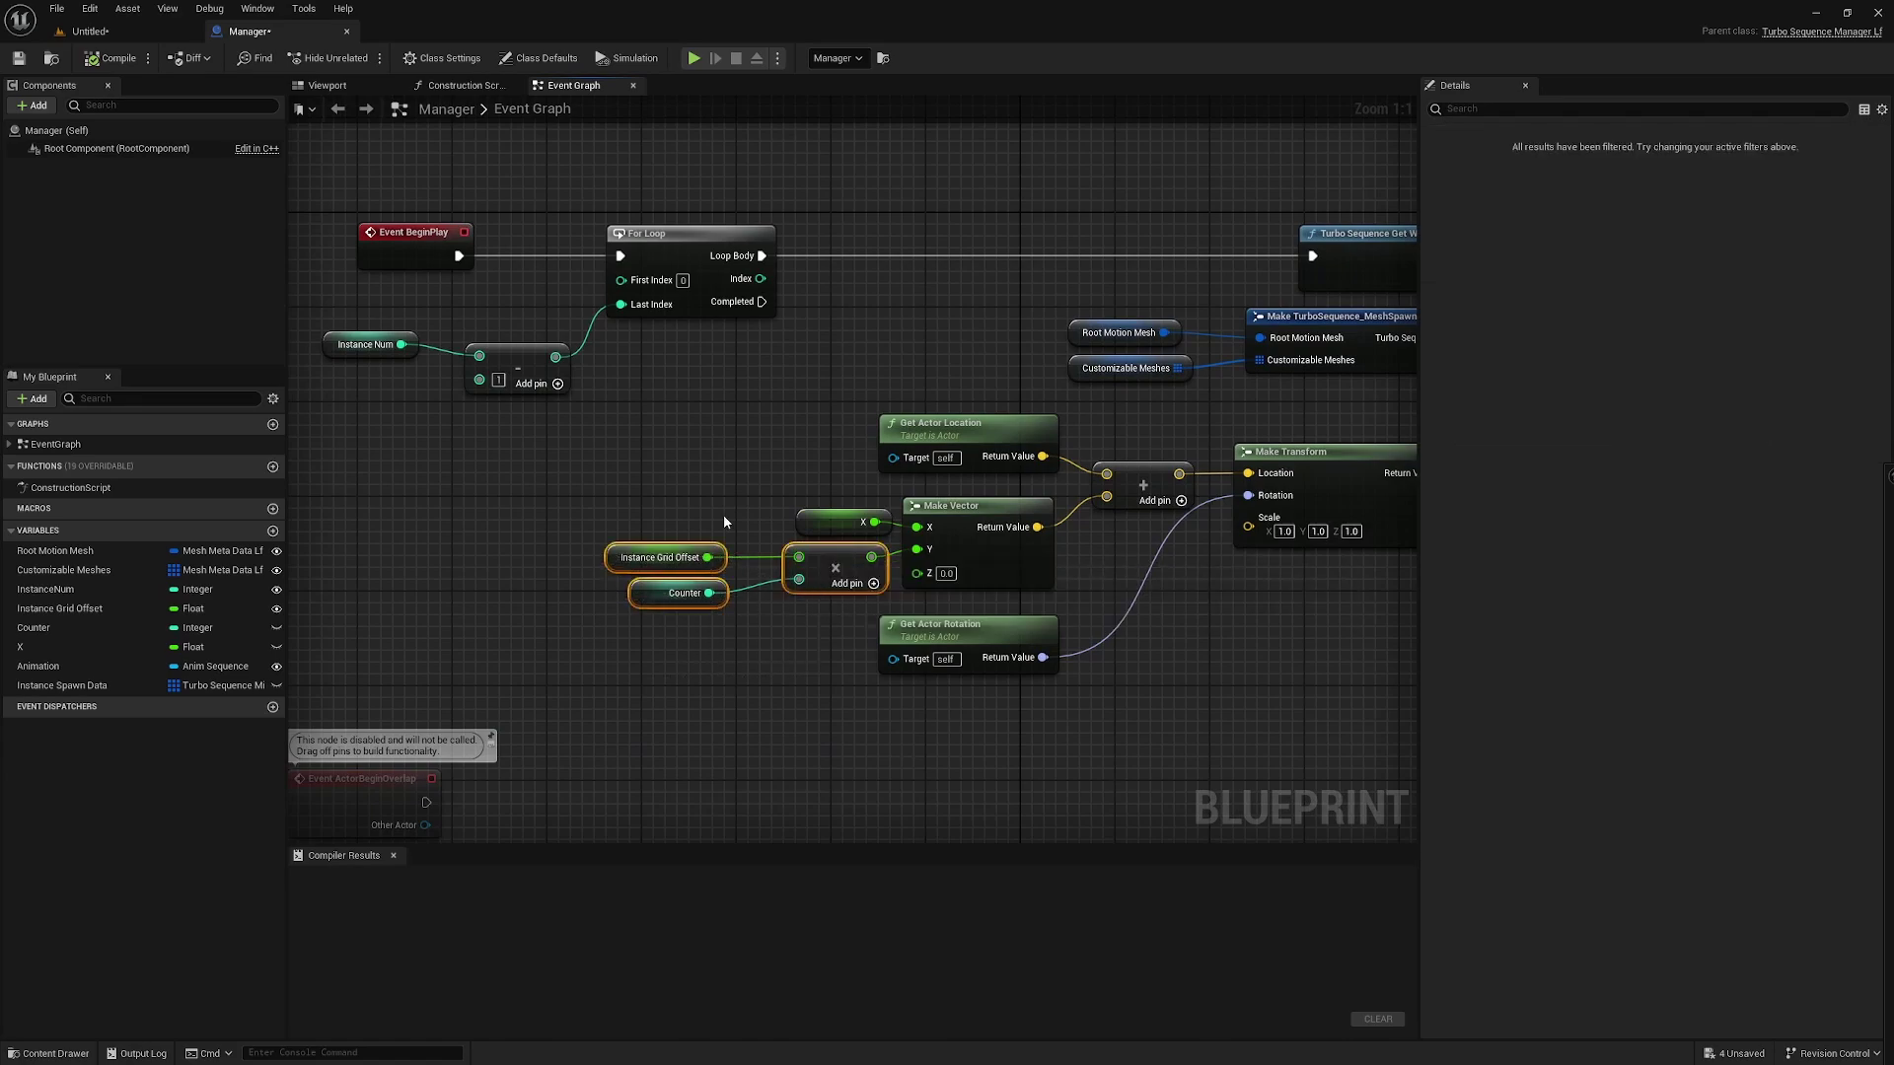
pyautogui.click(724, 516)
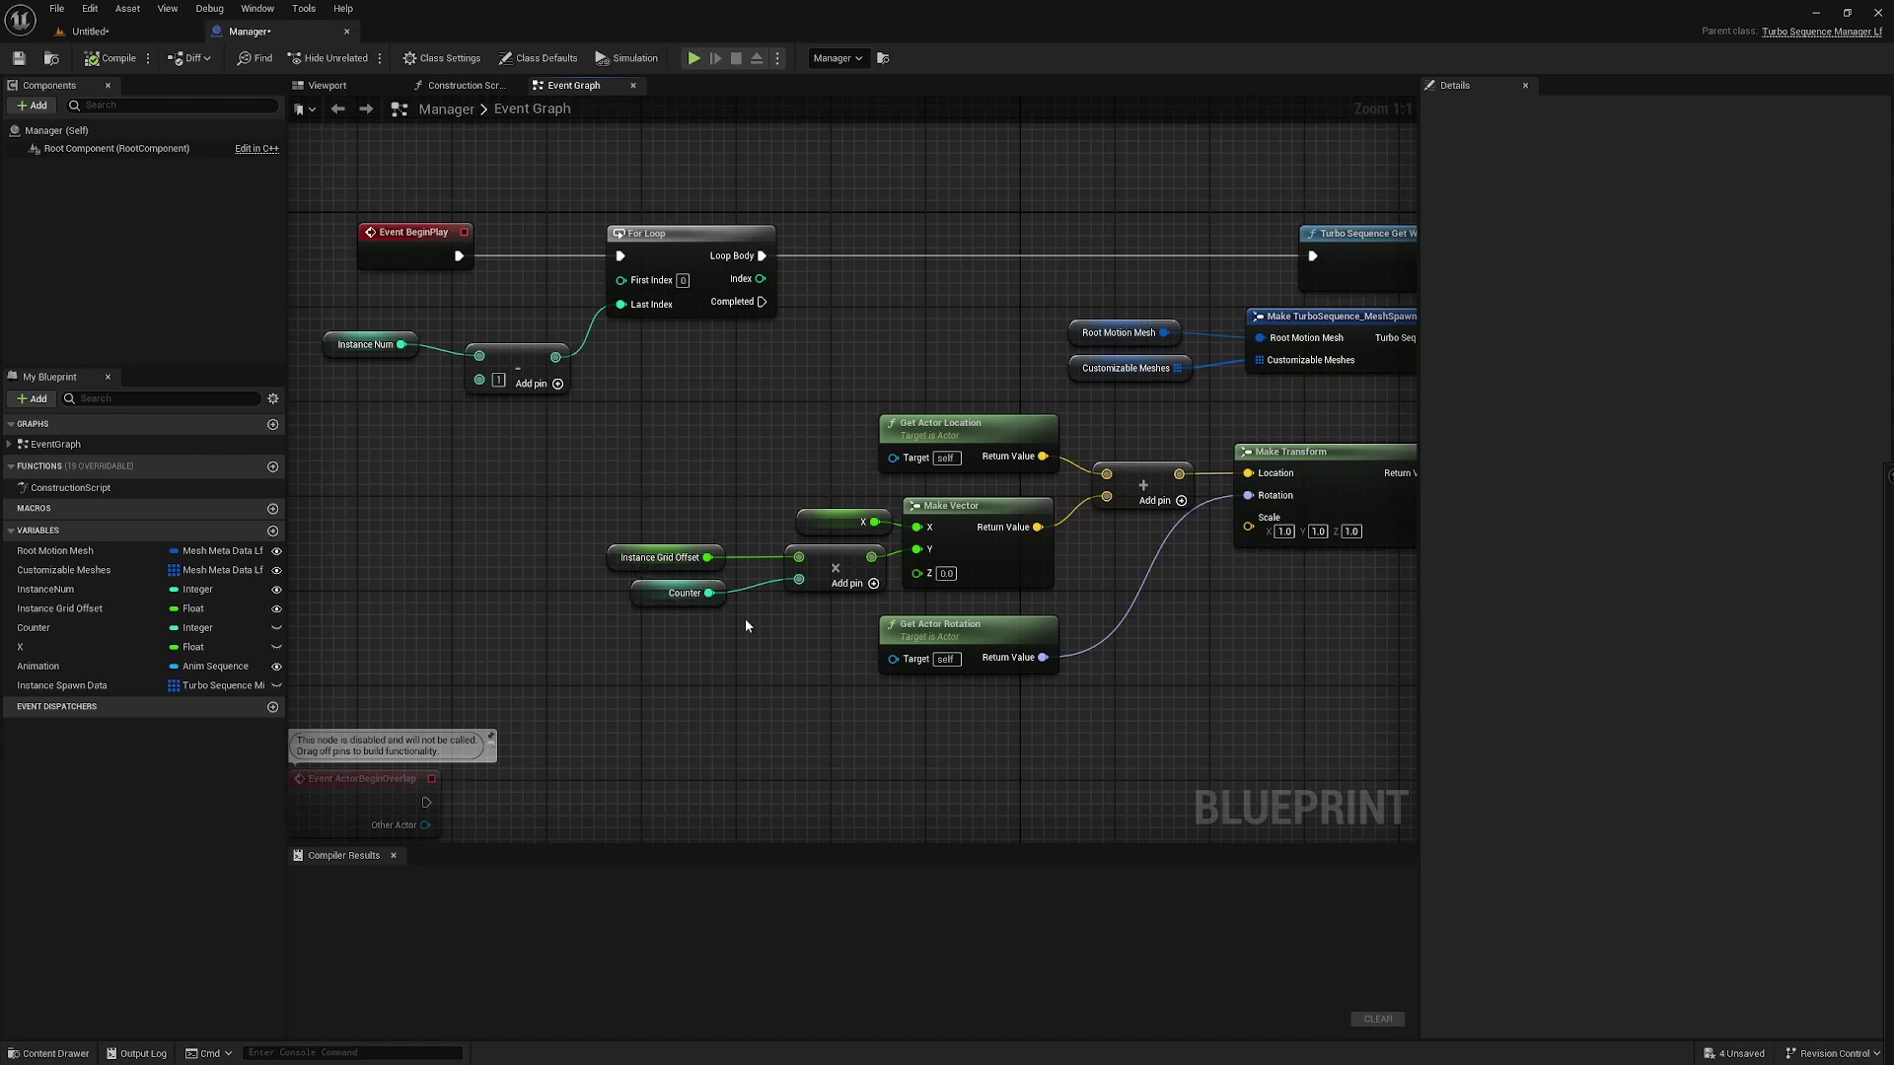
pyautogui.scroll(-3, 1330, 590)
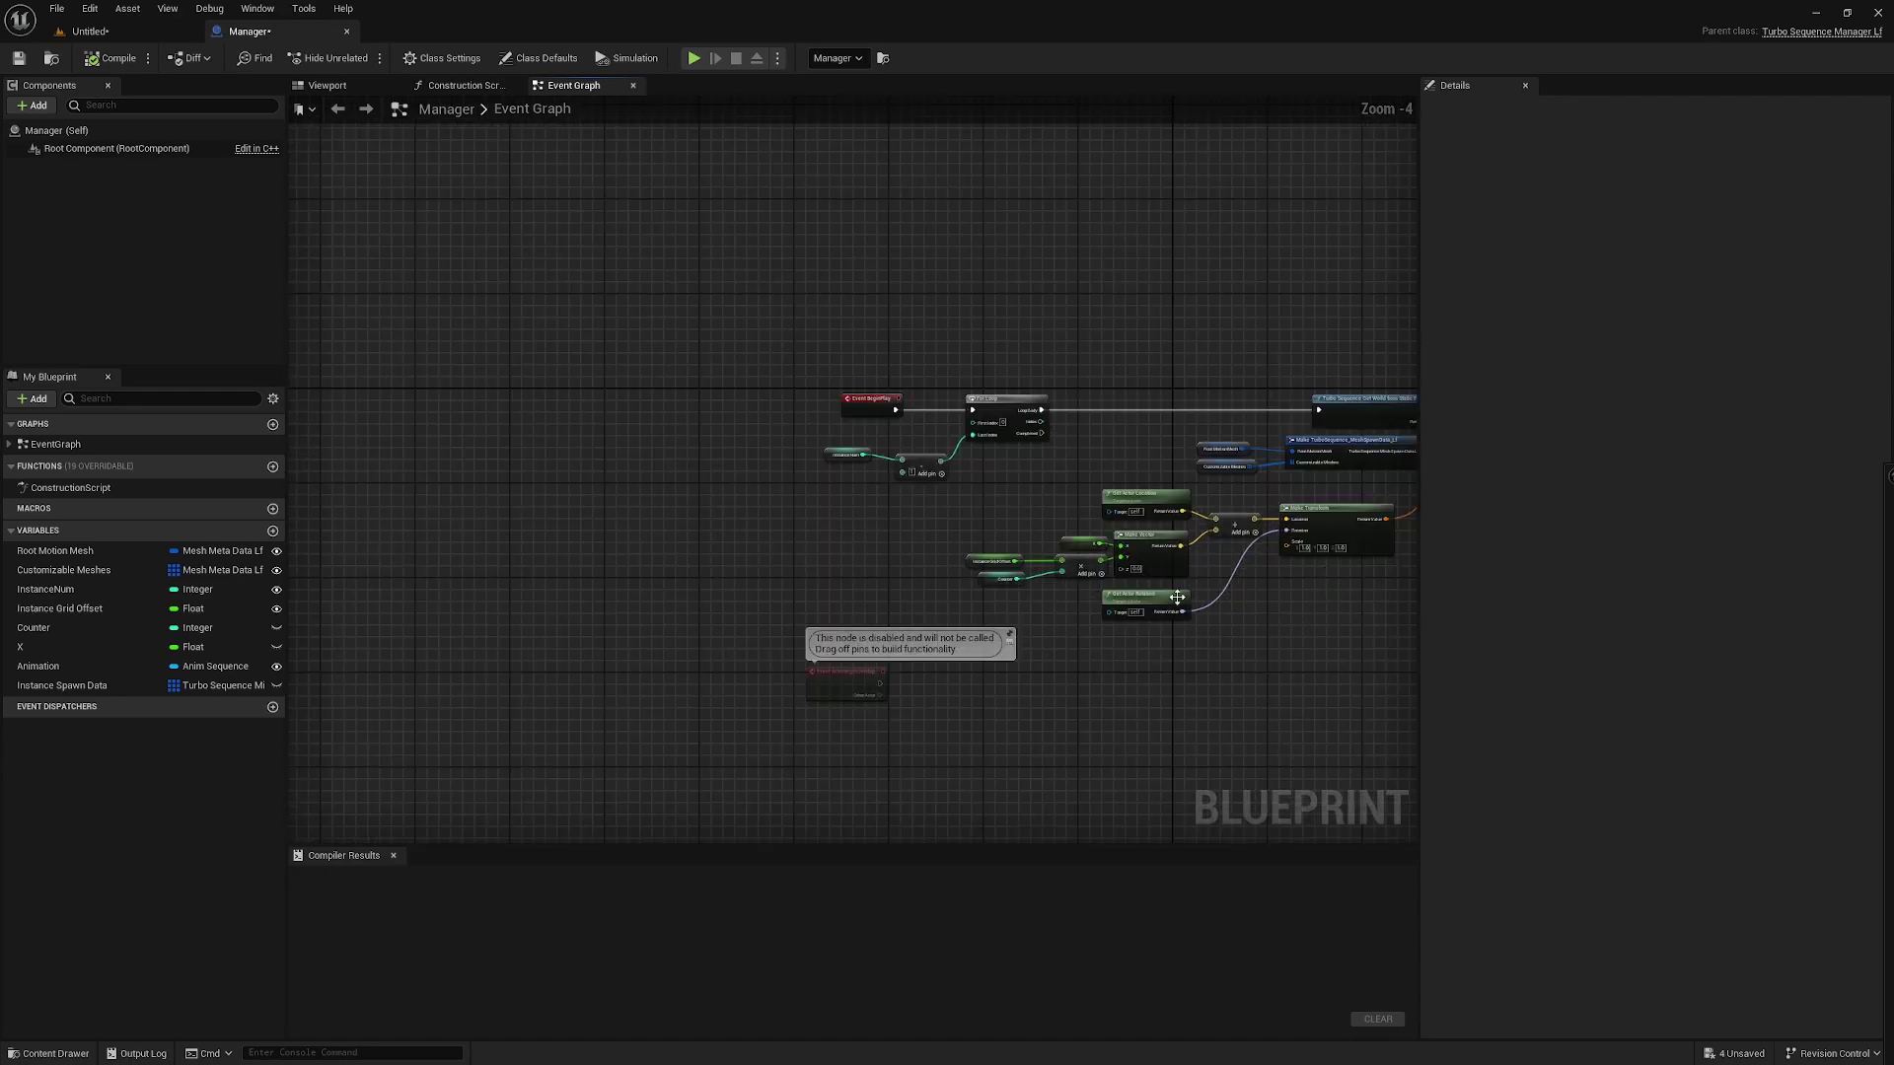
# - Inspect the Counter variable in the spawn location calculation and find its increment node after Play Animation Concurrent
pyautogui.scroll(3, 1039, 569)
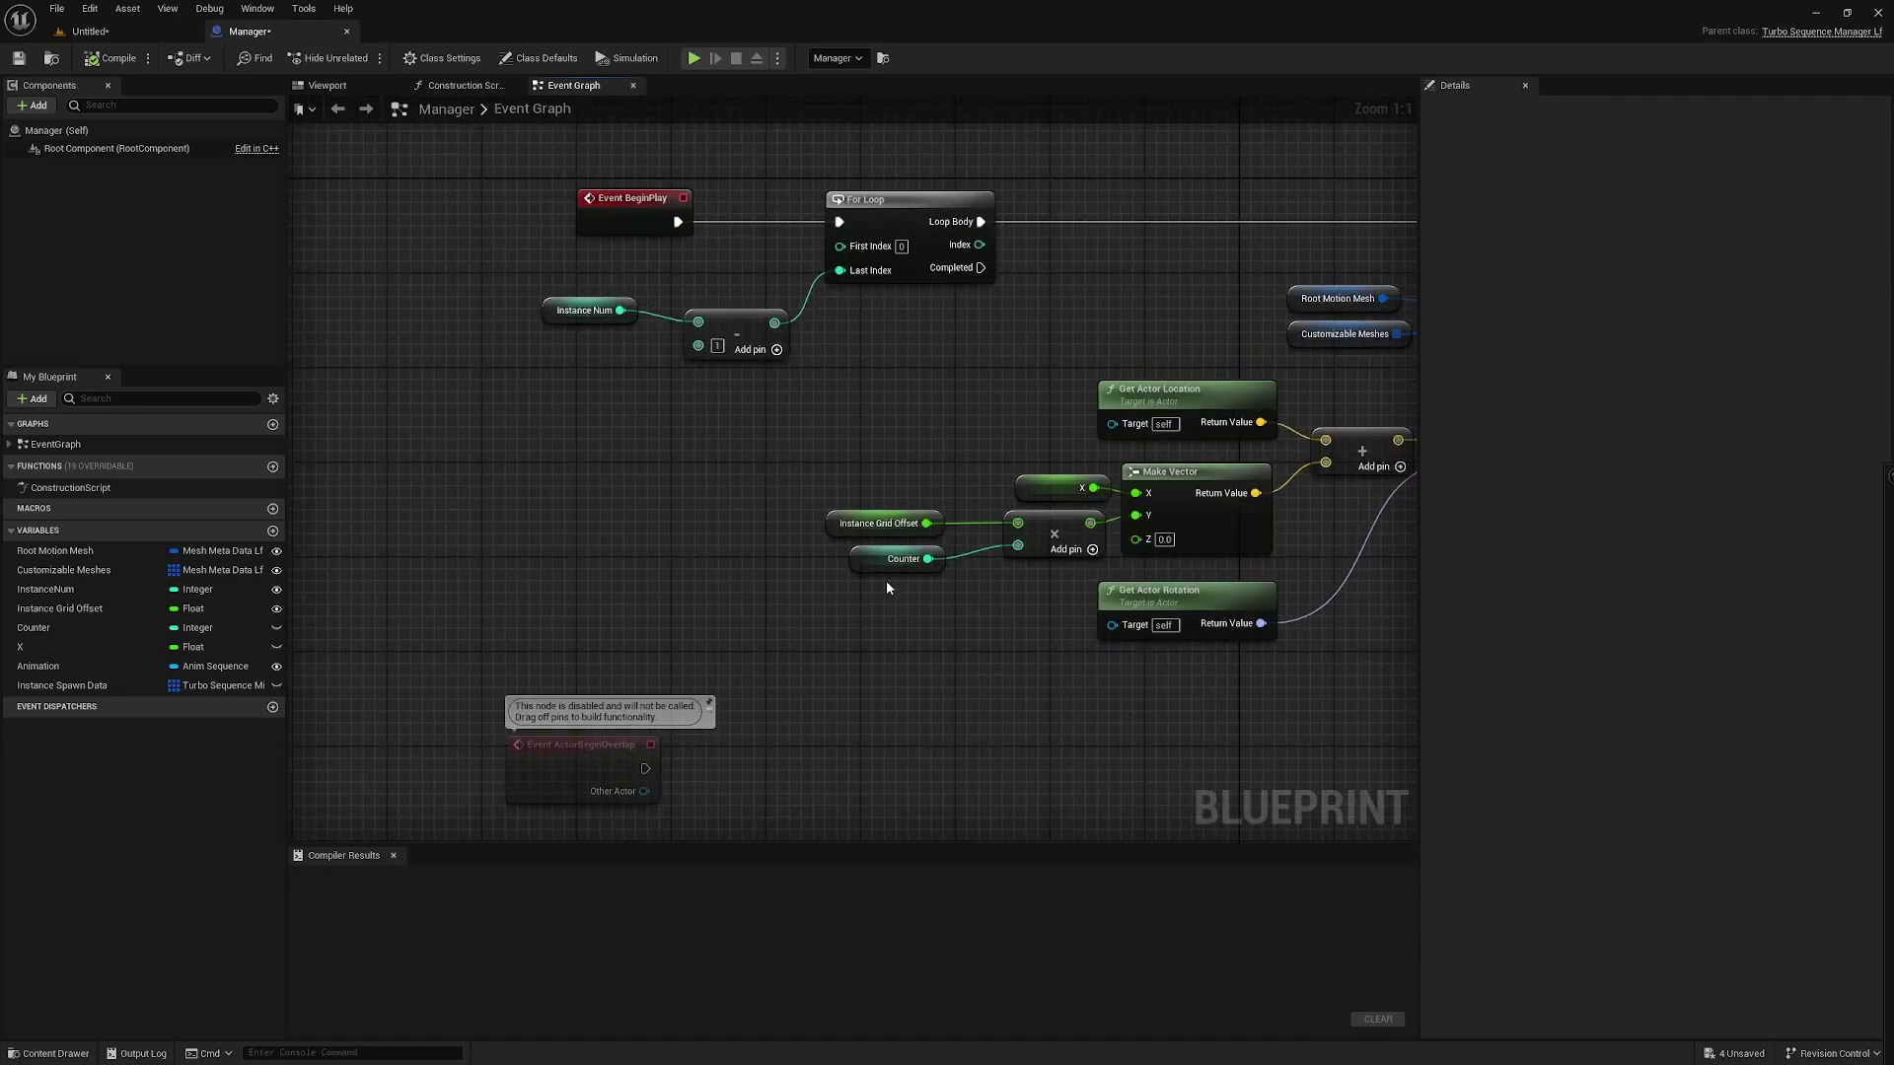
pyautogui.click(902, 560)
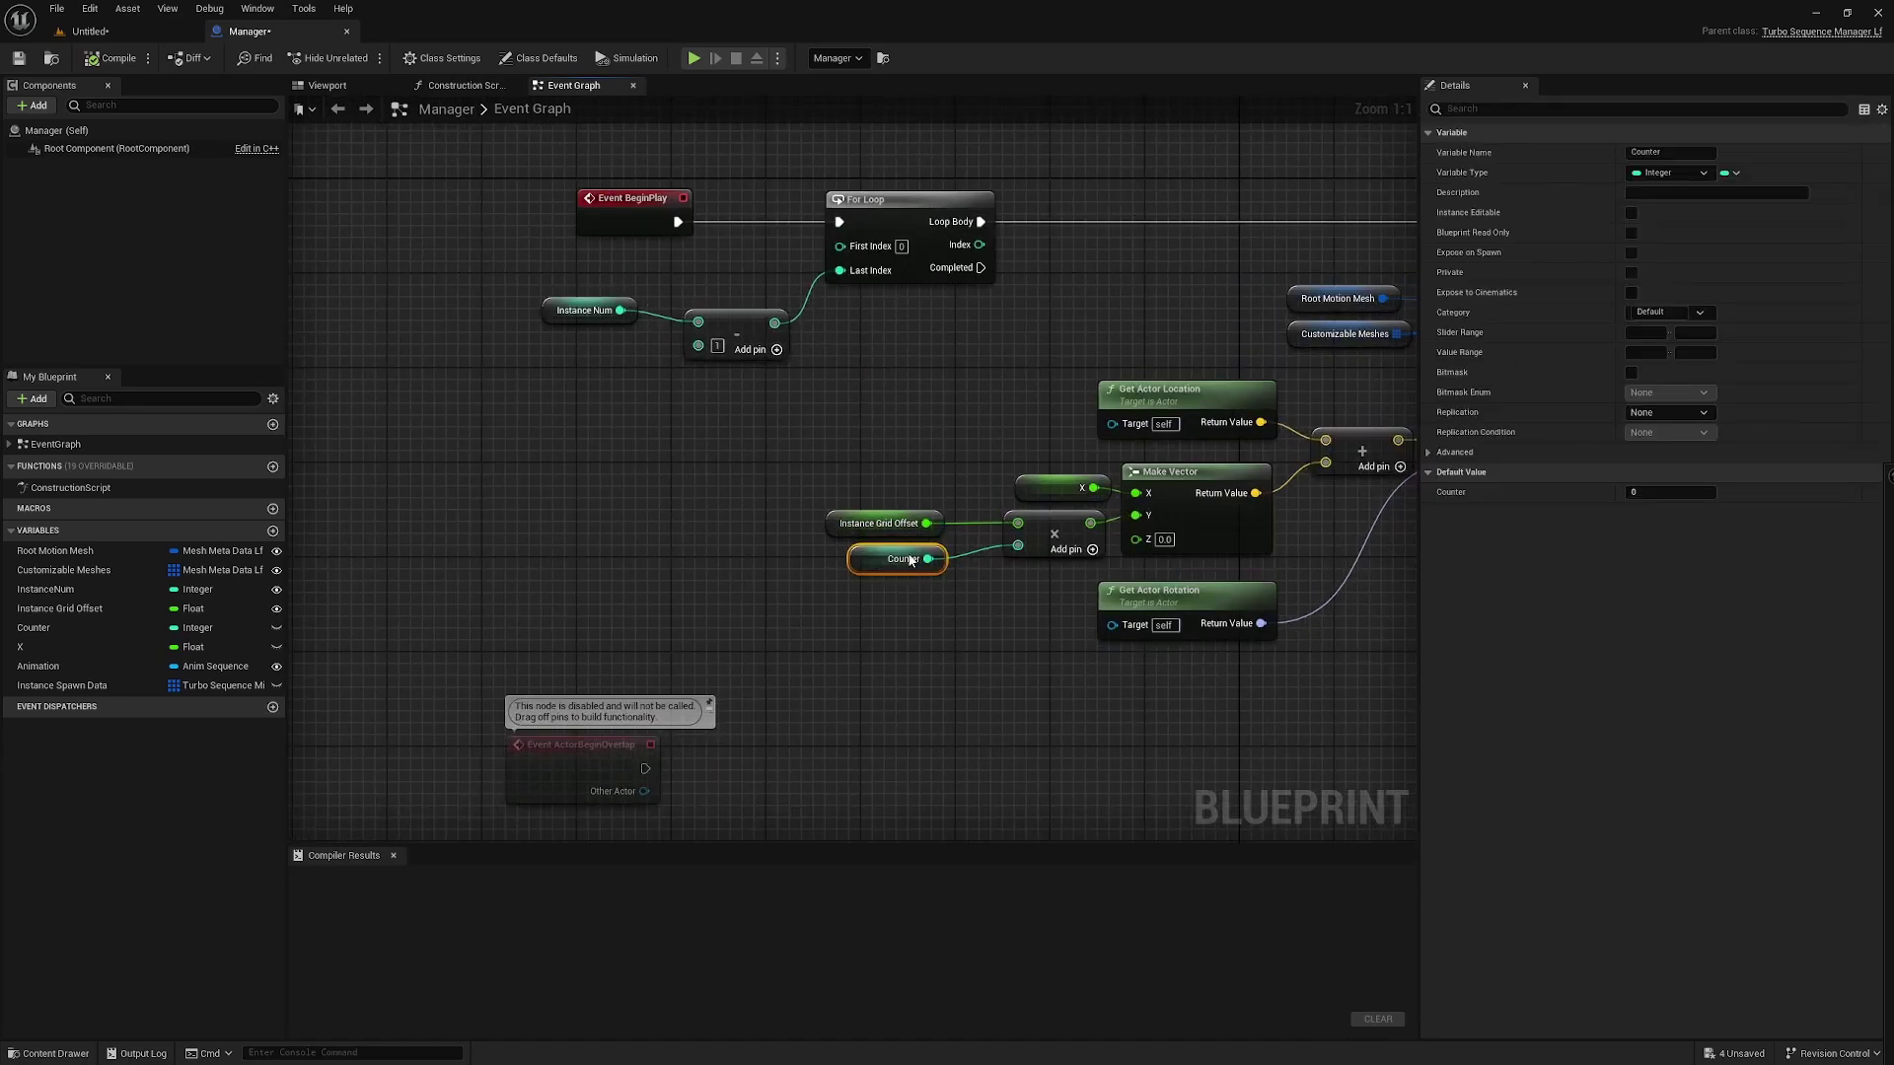
pyautogui.scroll(-2, 971, 590)
pyautogui.moveTo(970, 590); pyautogui.dragTo(302, 460, button='right')
pyautogui.scroll(2, 552, 463)
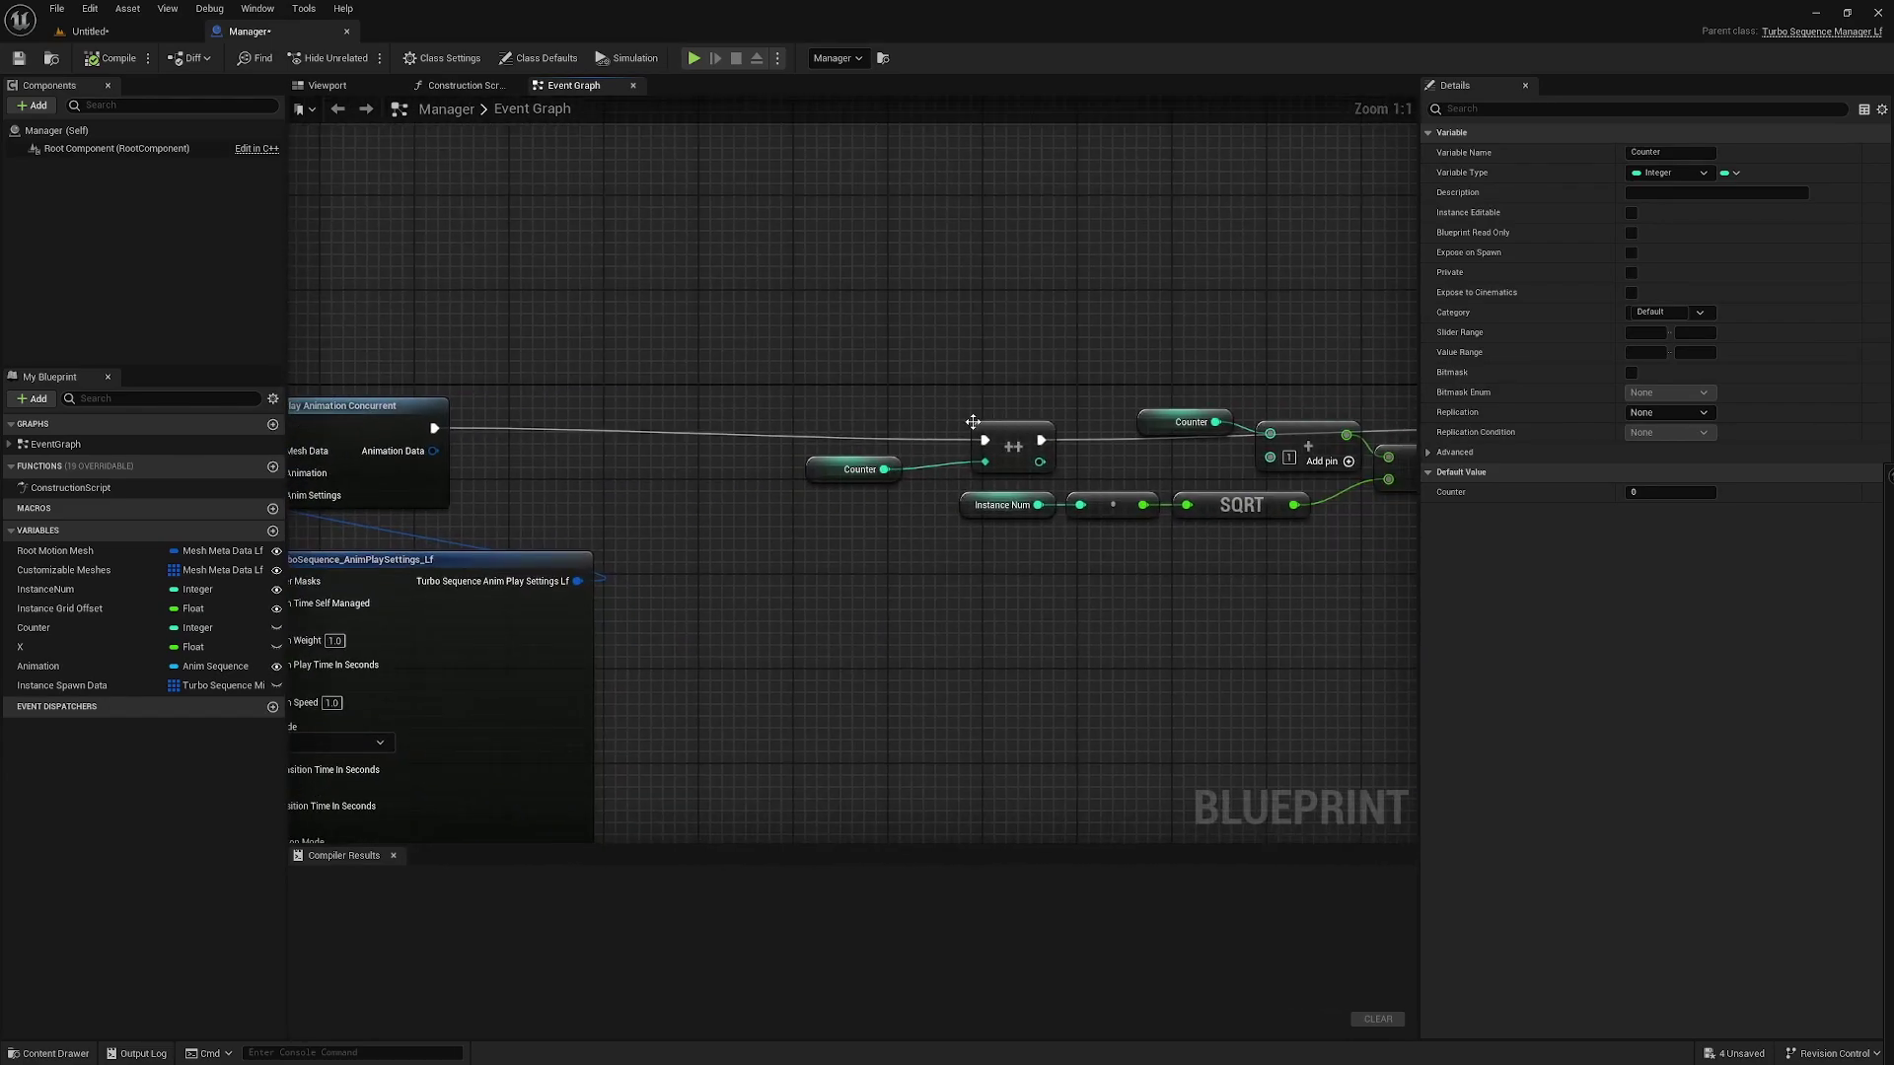
# - Move the Counter getter and its increment node together closer to the Play Animation Concurrent node
pyautogui.moveTo(835, 403); pyautogui.dragTo(1014, 471)
pyautogui.moveTo(1014, 449); pyautogui.dragTo(790, 449)
pyautogui.moveTo(790, 449); pyautogui.dragTo(426, 449, button='right')
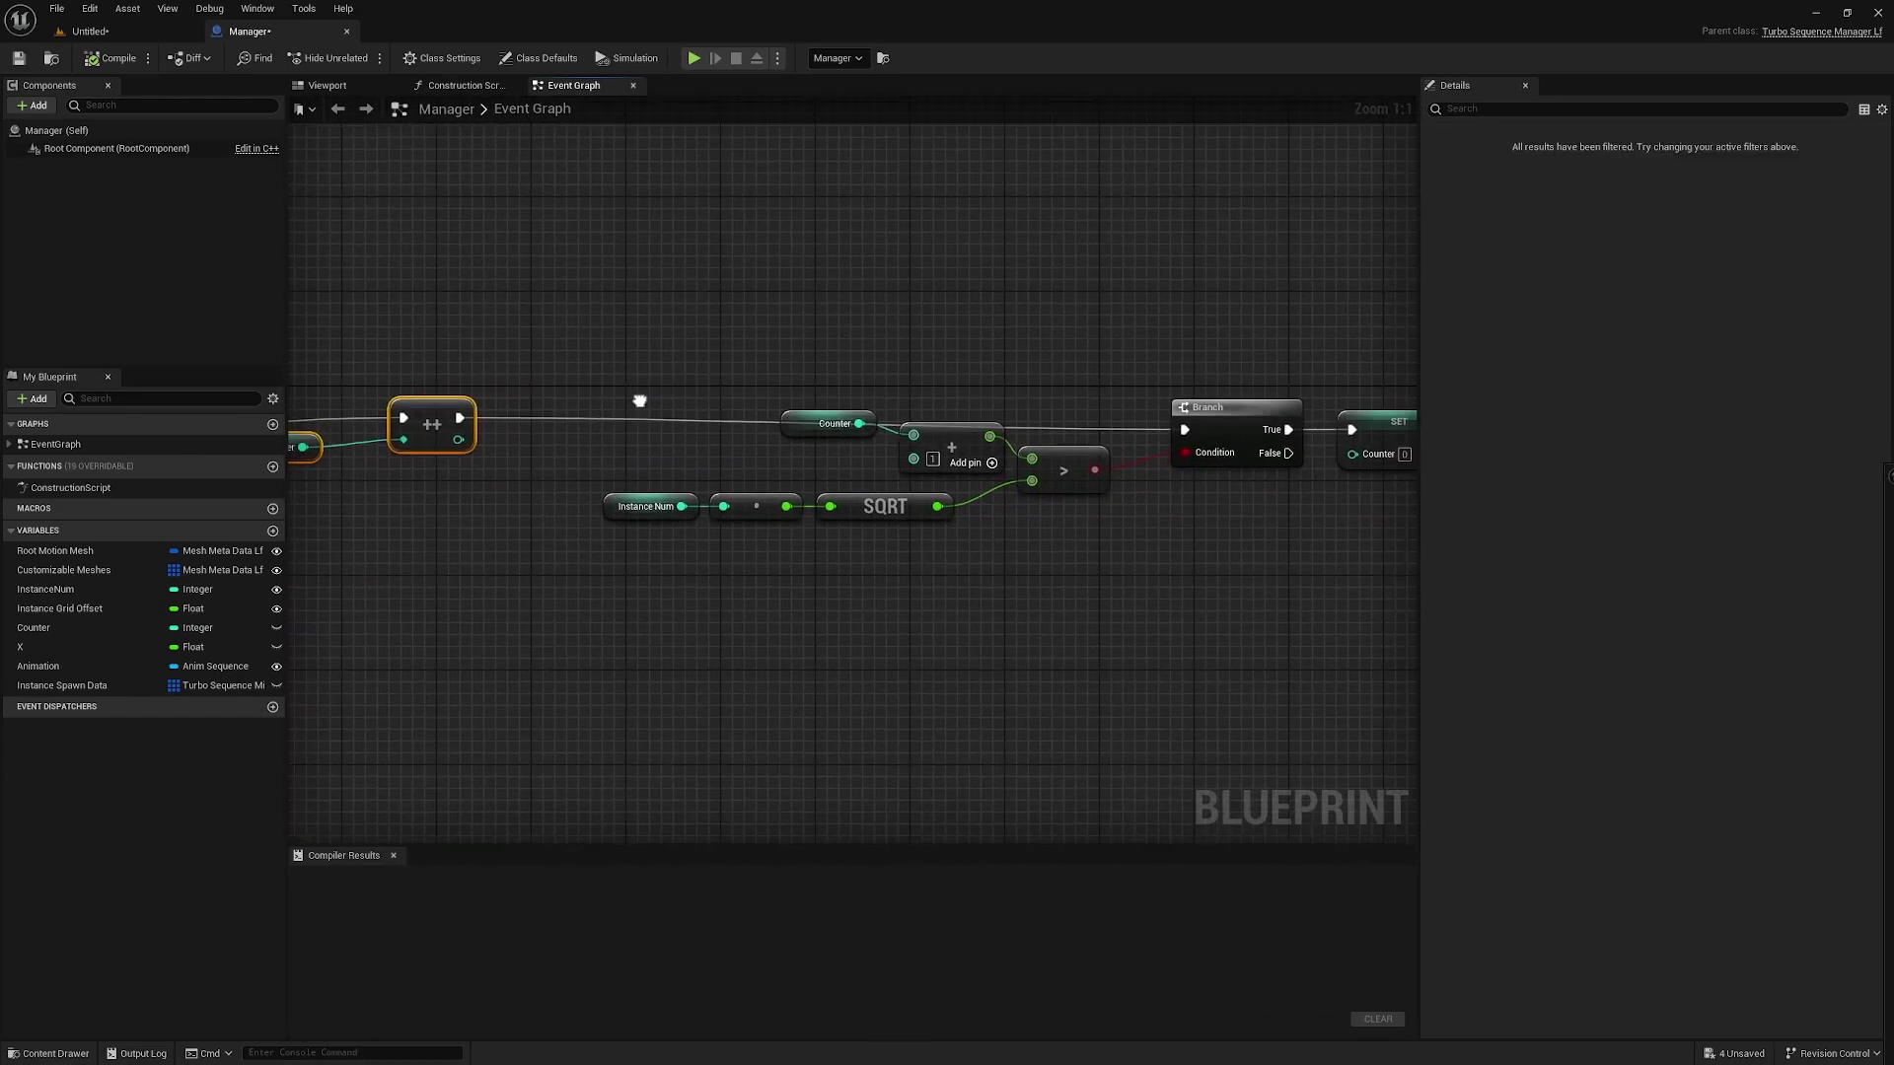
# - Examine the Branch condition nodes that compare Counter plus 1 with the square root of Instance Num
pyautogui.moveTo(739, 353); pyautogui.dragTo(903, 459)
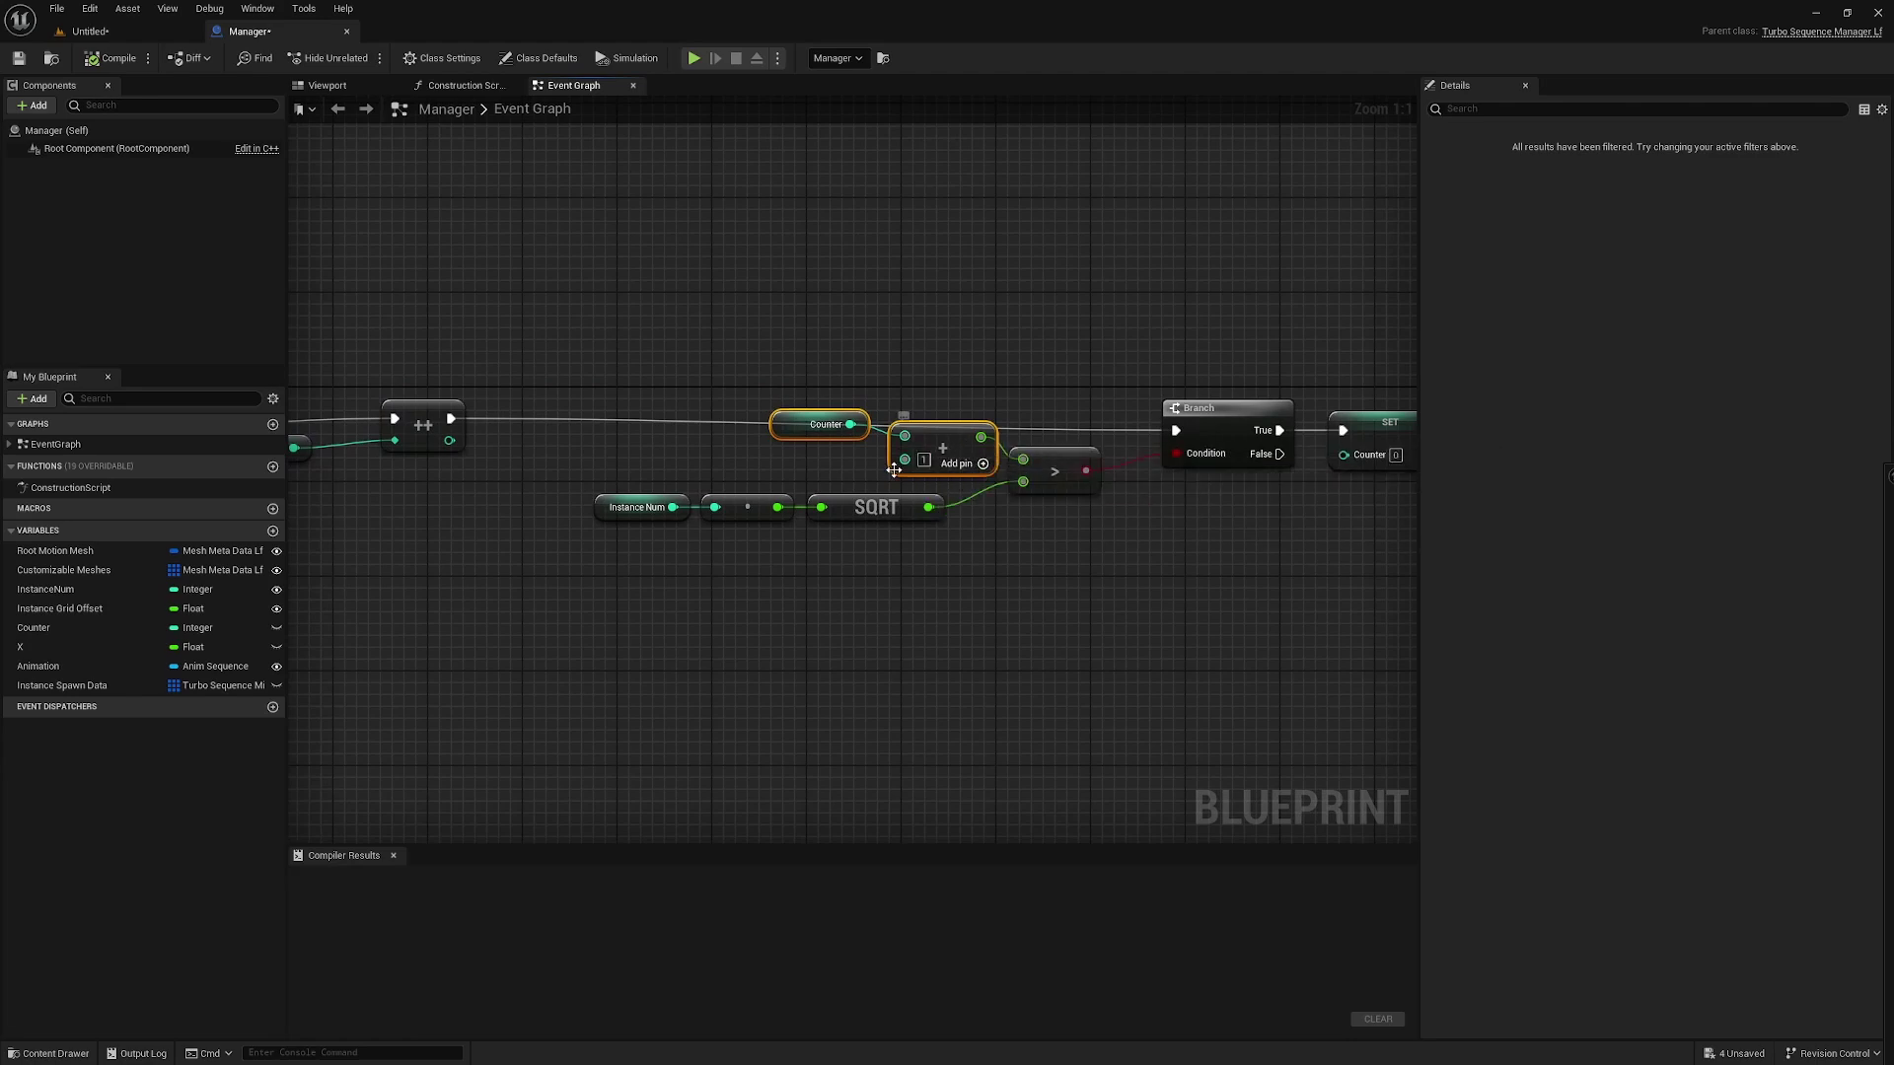
pyautogui.moveTo(590, 607); pyautogui.dragTo(878, 513)
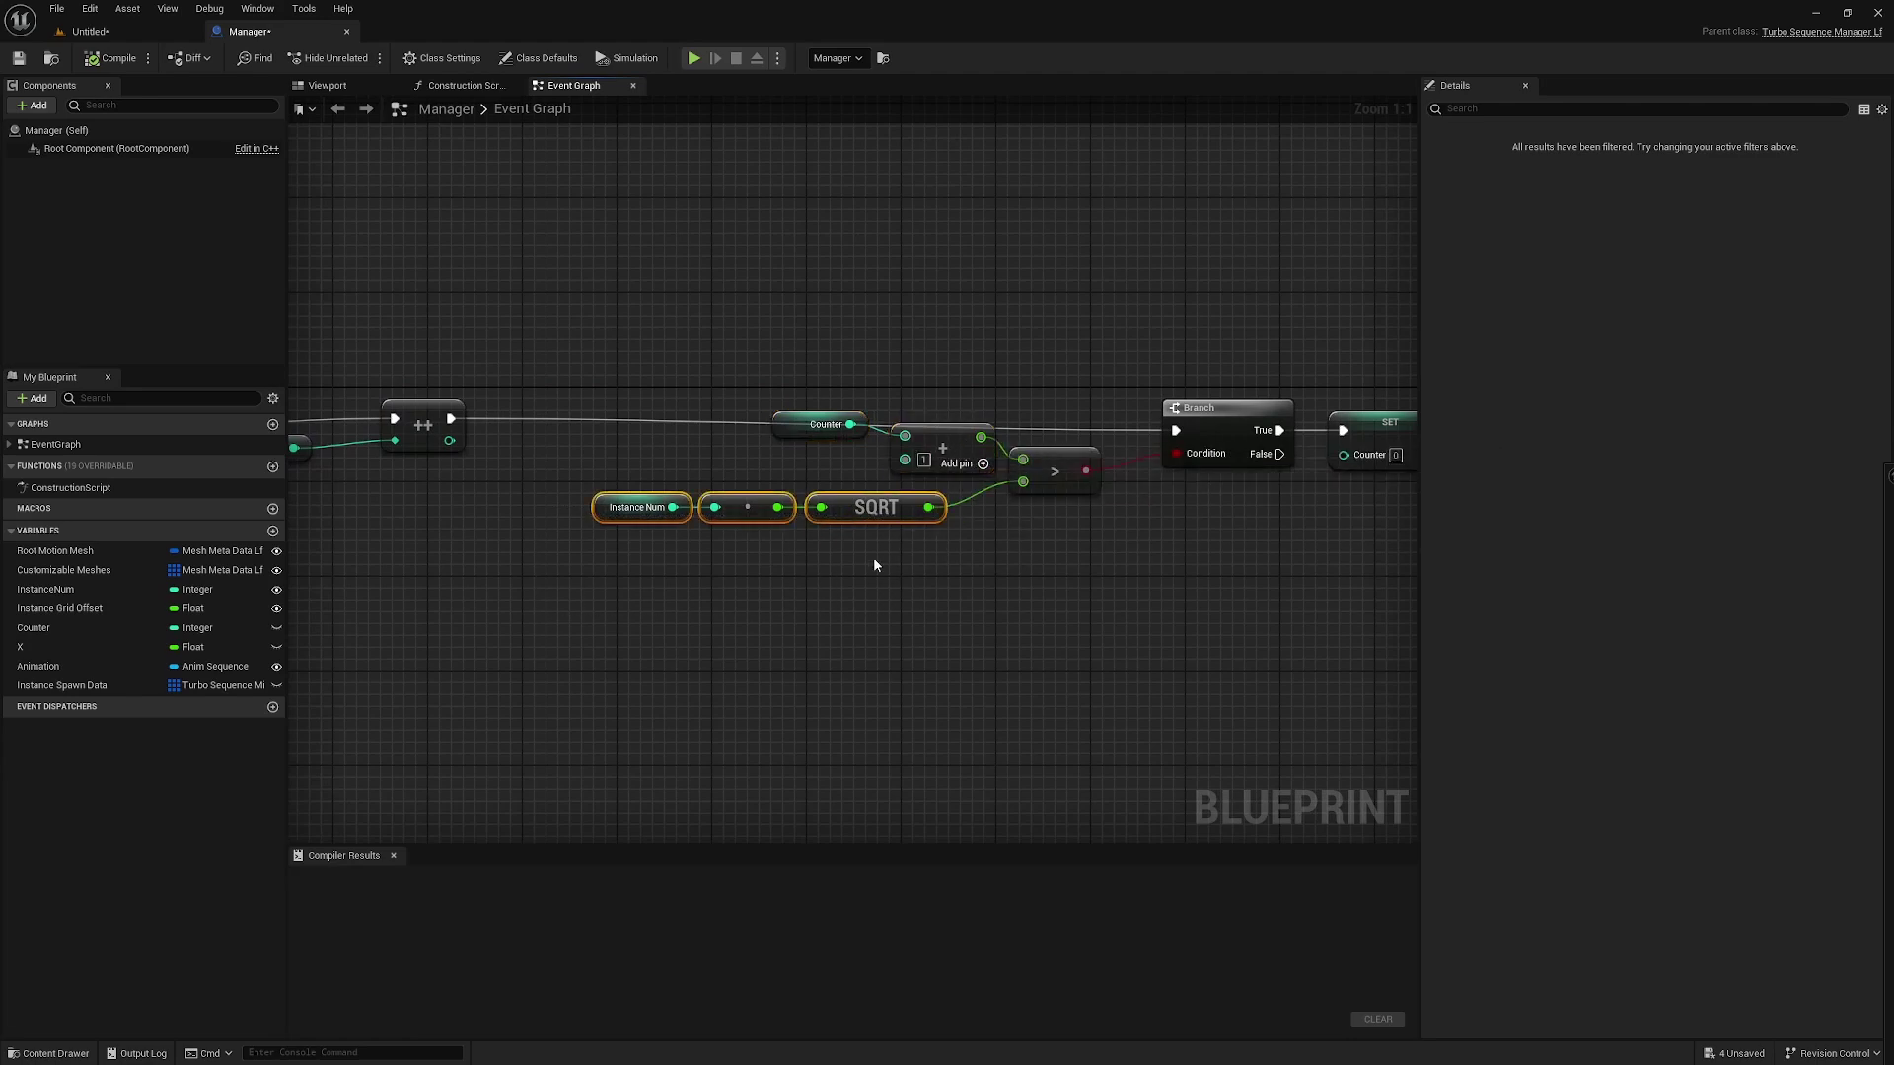
pyautogui.click(873, 558)
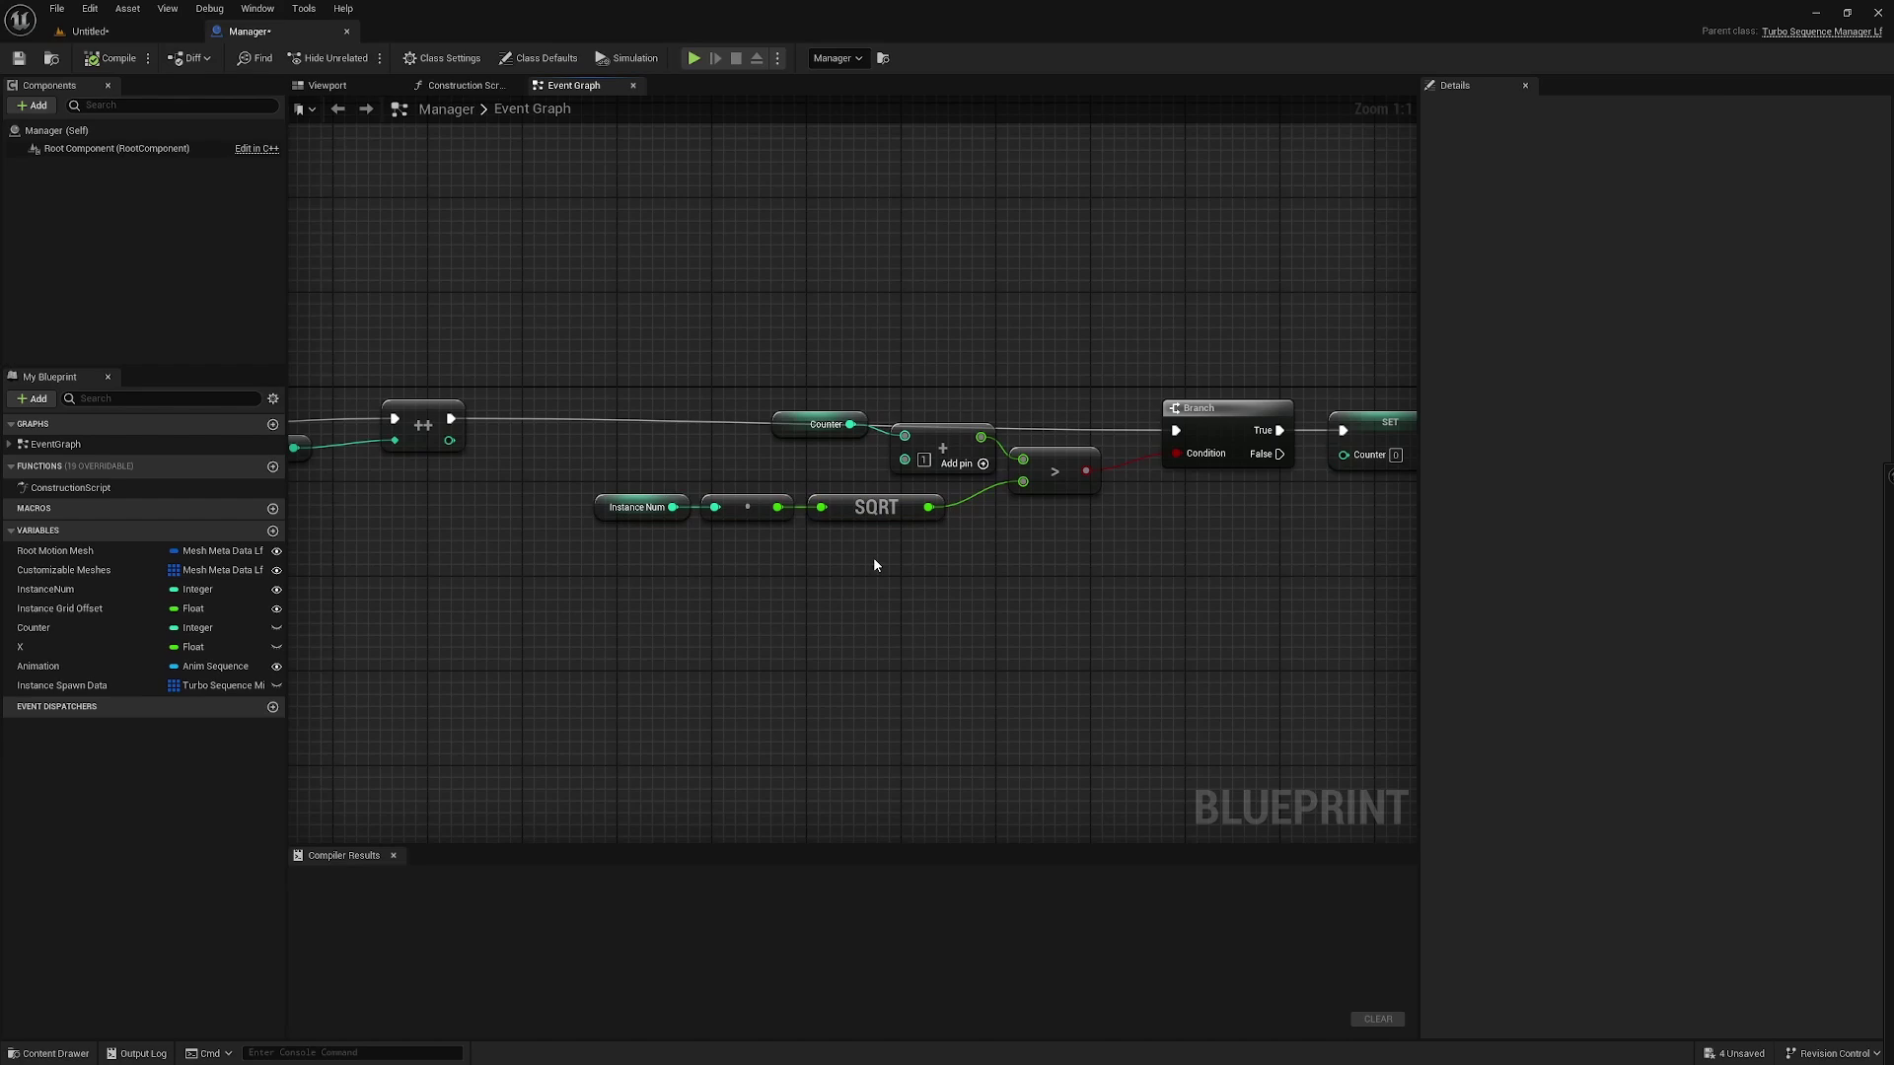
pyautogui.click(637, 511)
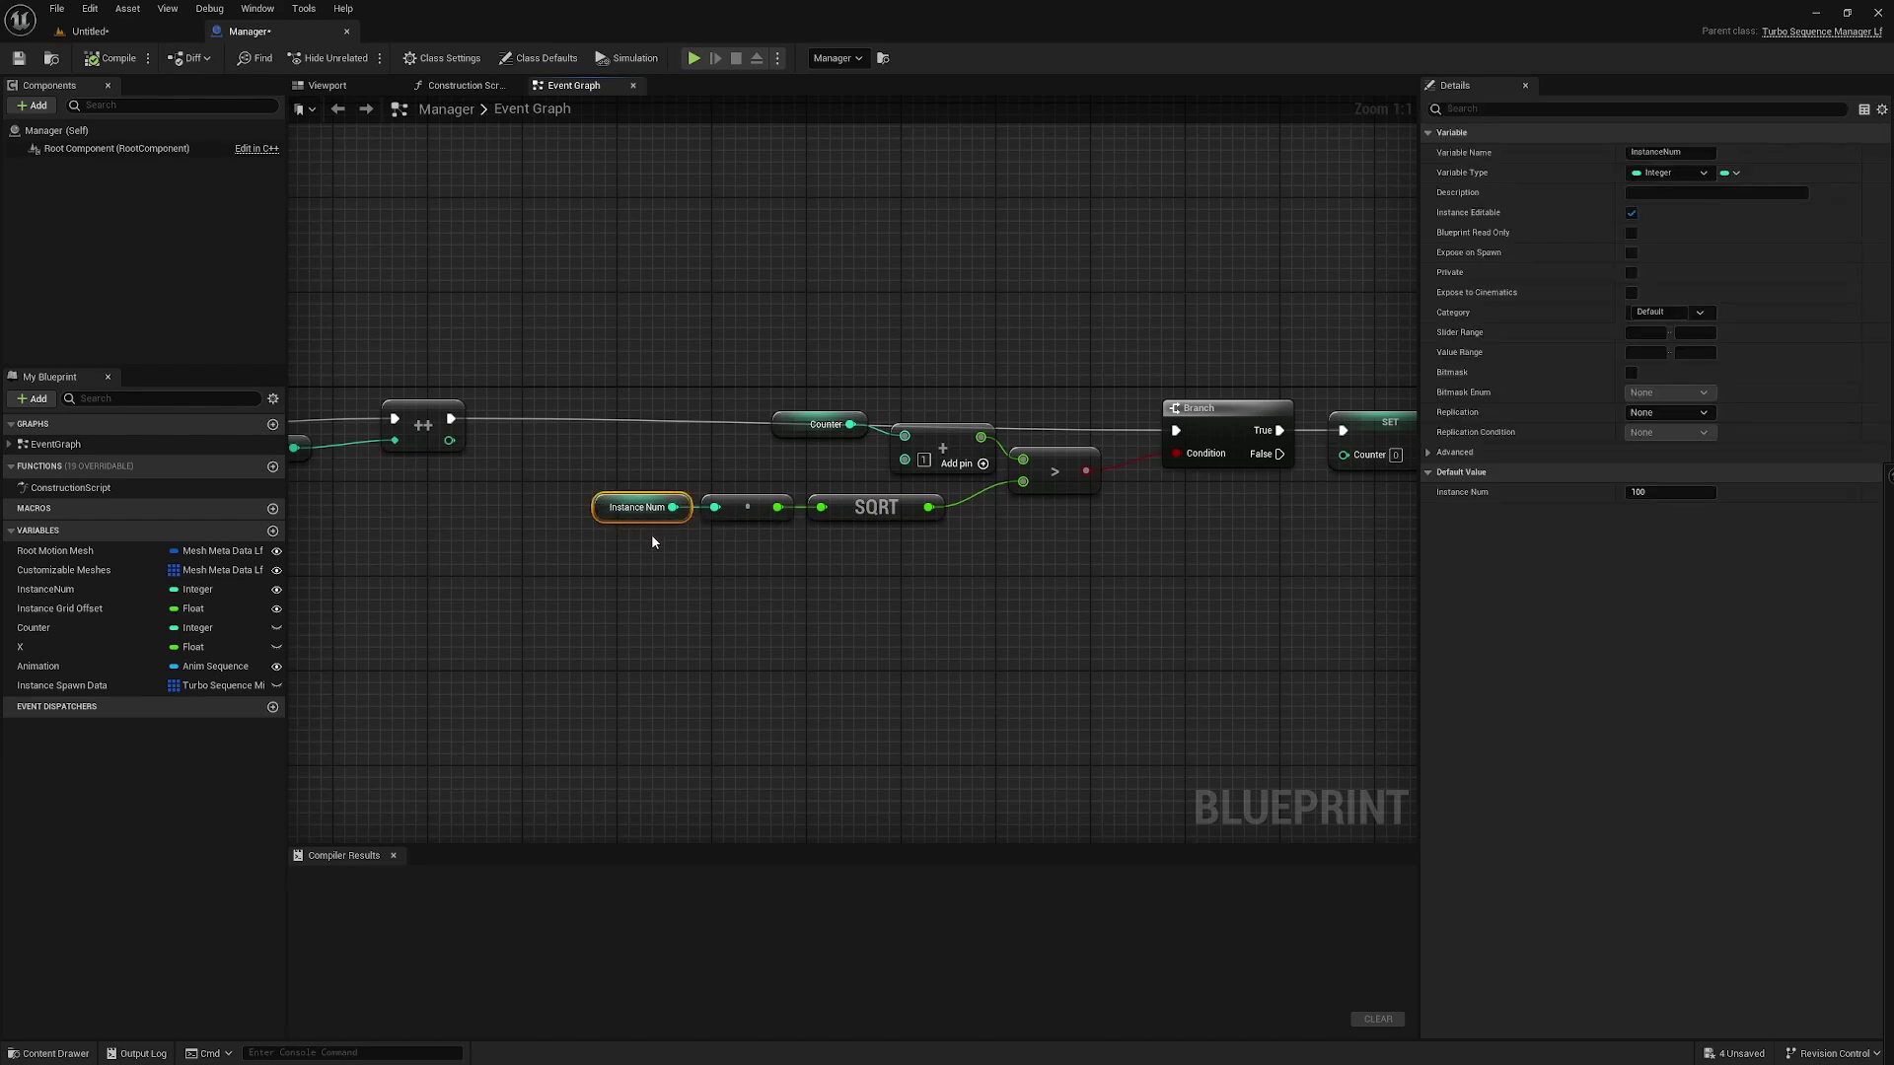
pyautogui.moveTo(660, 537); pyautogui.dragTo(597, 515, button='right')
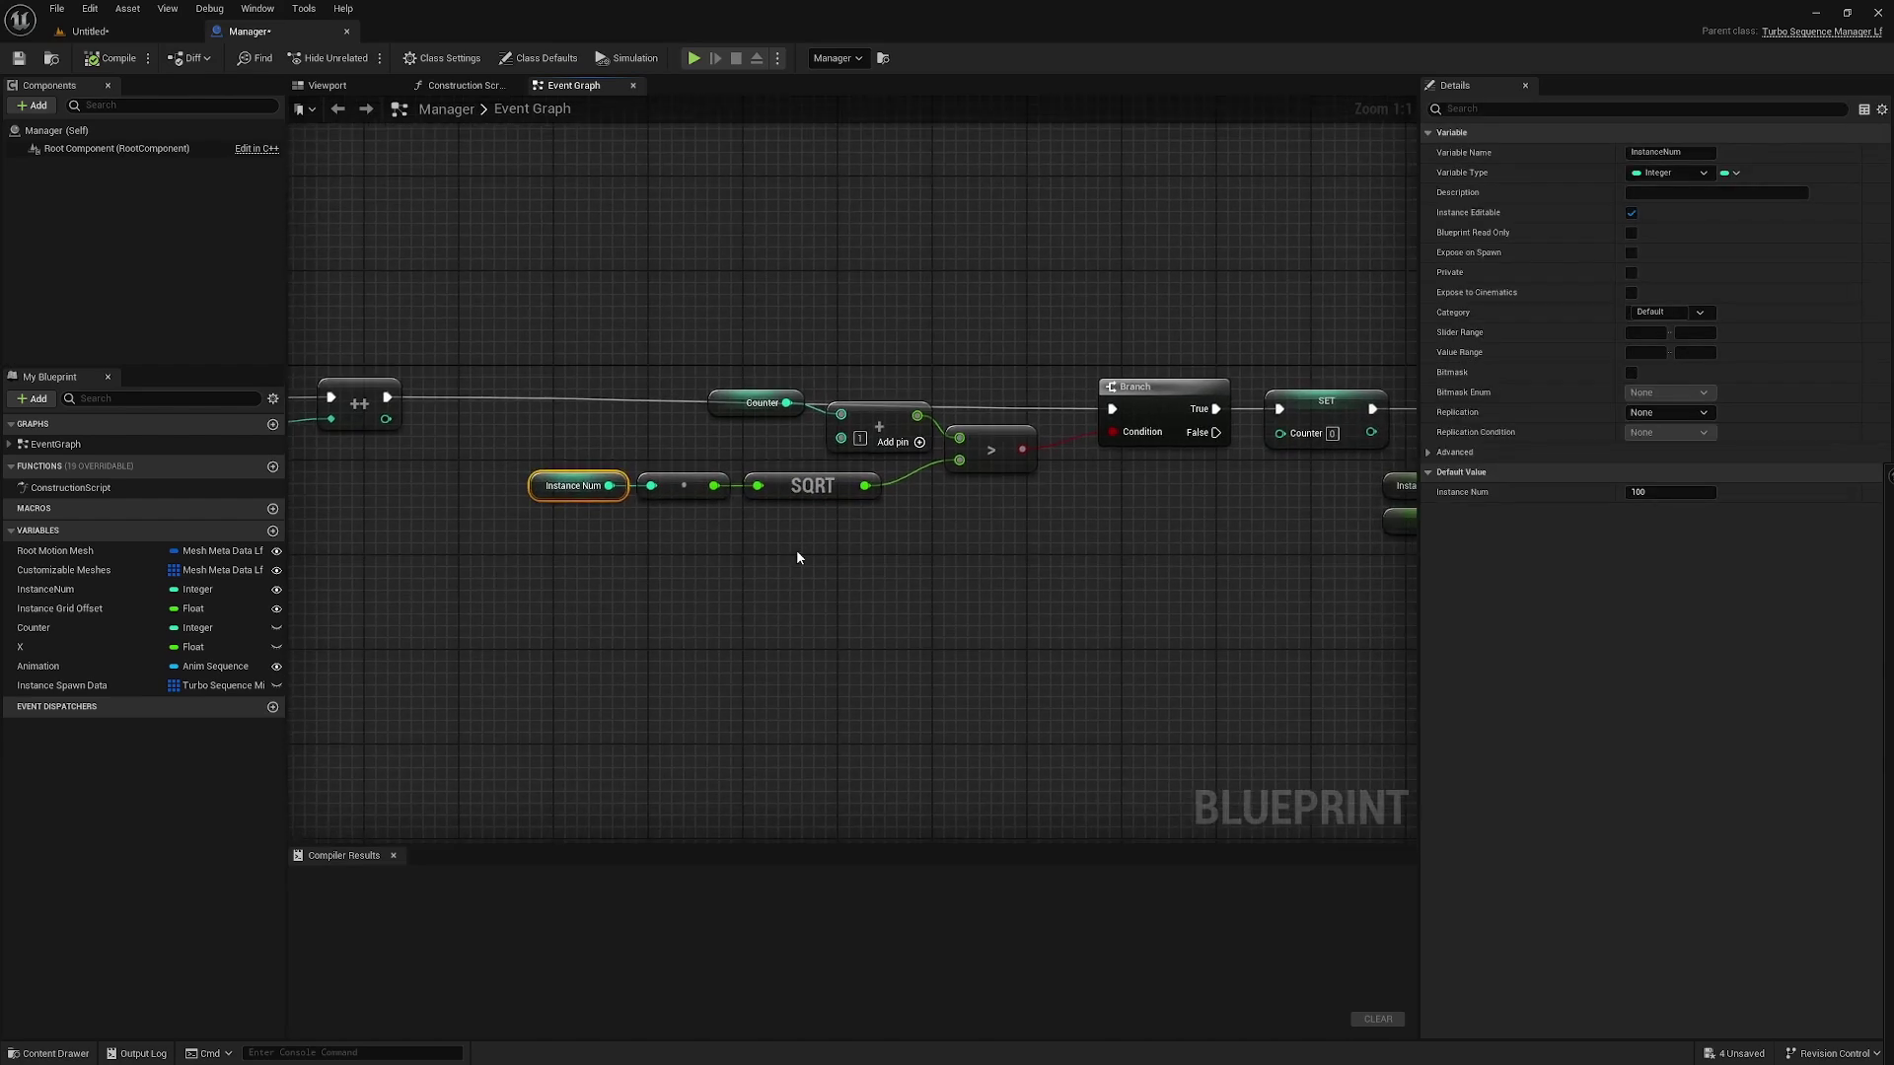
pyautogui.moveTo(592, 570); pyautogui.dragTo(889, 339)
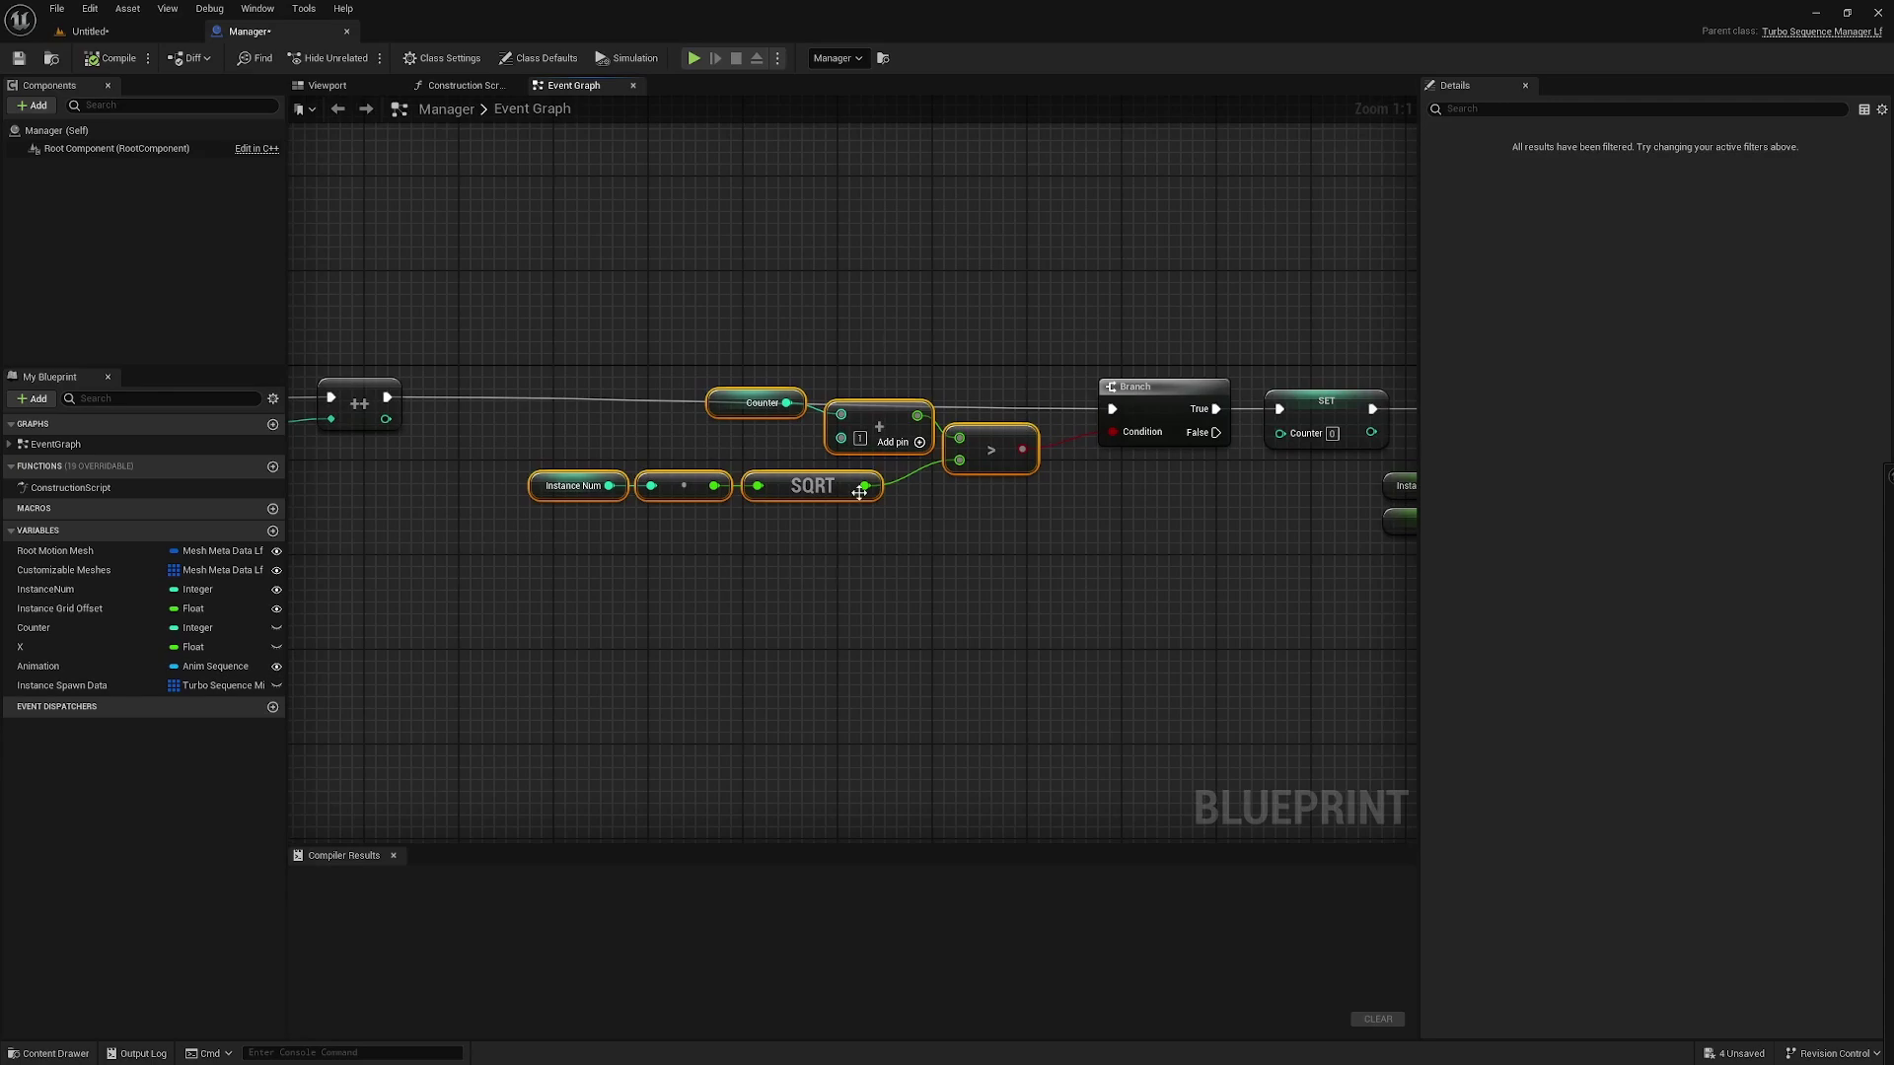
pyautogui.moveTo(1075, 518); pyautogui.dragTo(883, 535, button='right')
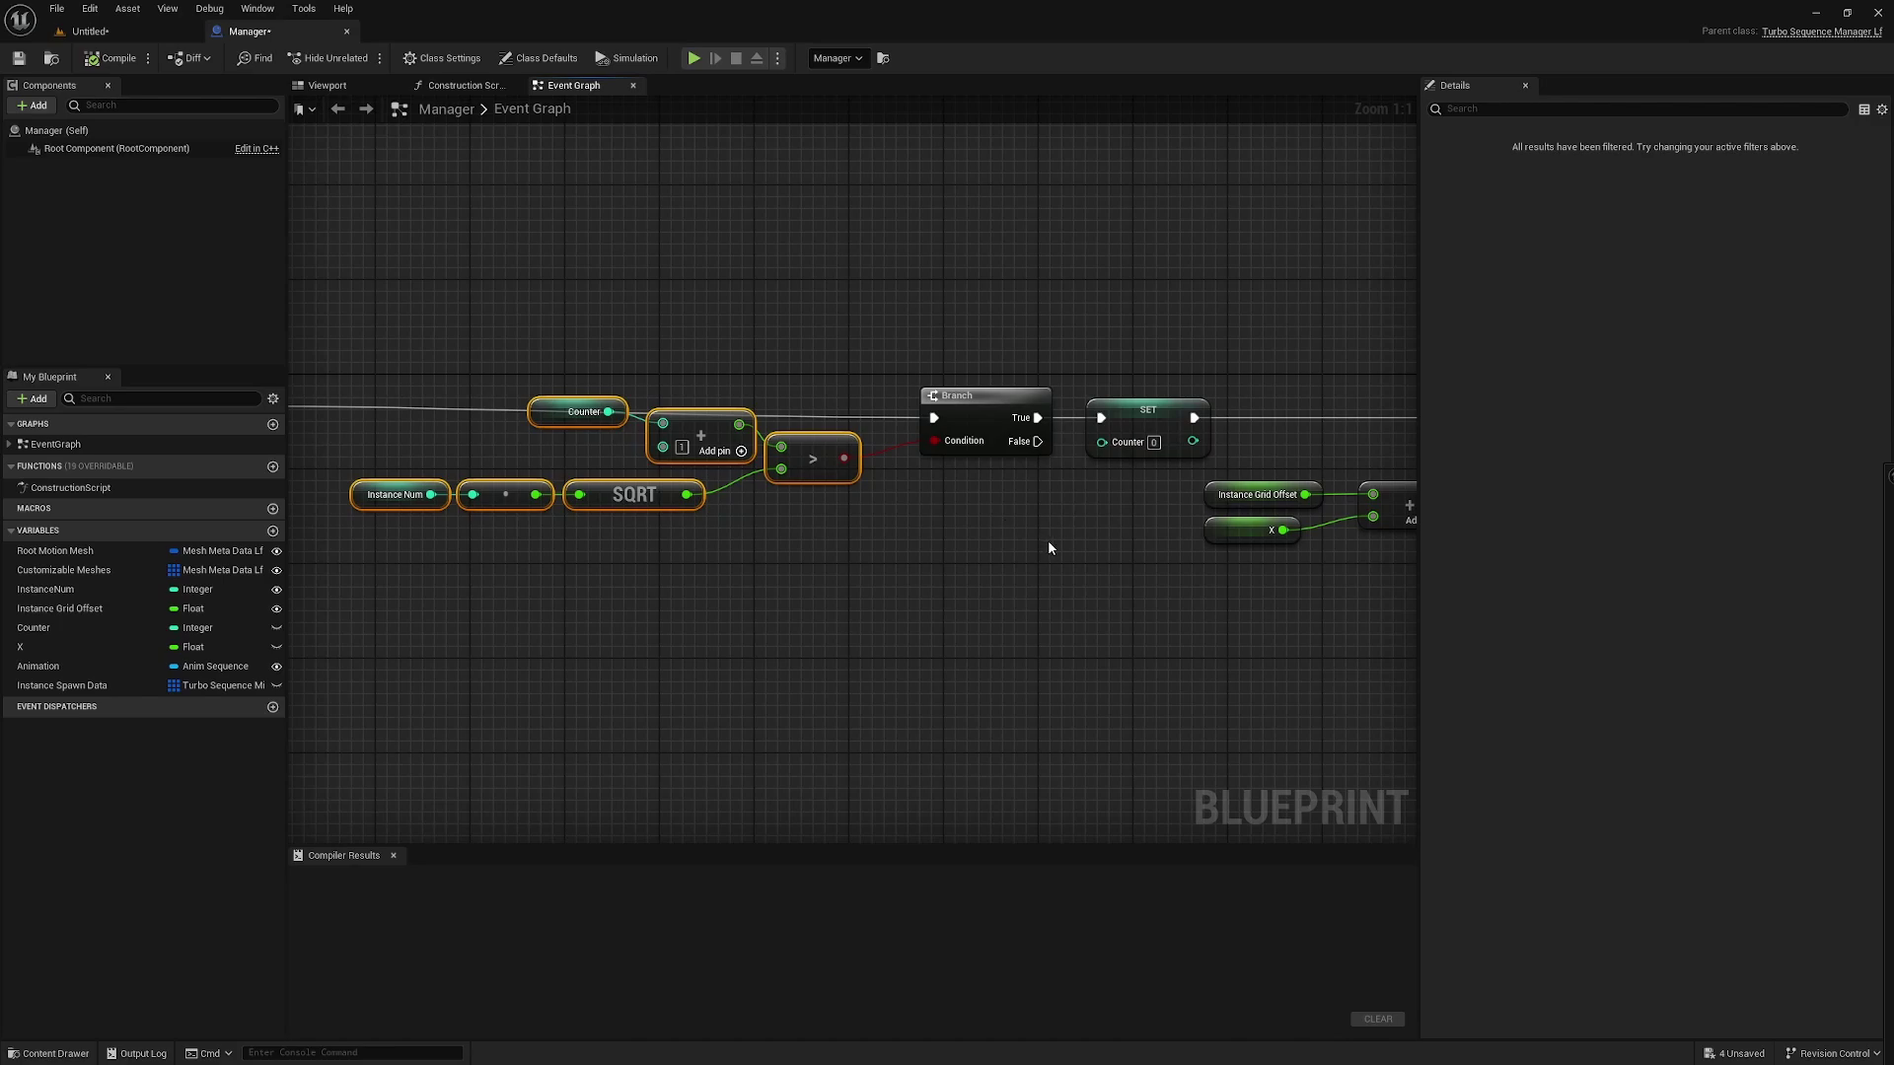
# - Examine the Branch's True path, including the Counter reset to 0 and the addition of Instance Grid Offset to X
pyautogui.moveTo(1047, 541); pyautogui.dragTo(761, 537, button='right')
pyautogui.click(761, 532)
pyautogui.click(878, 413)
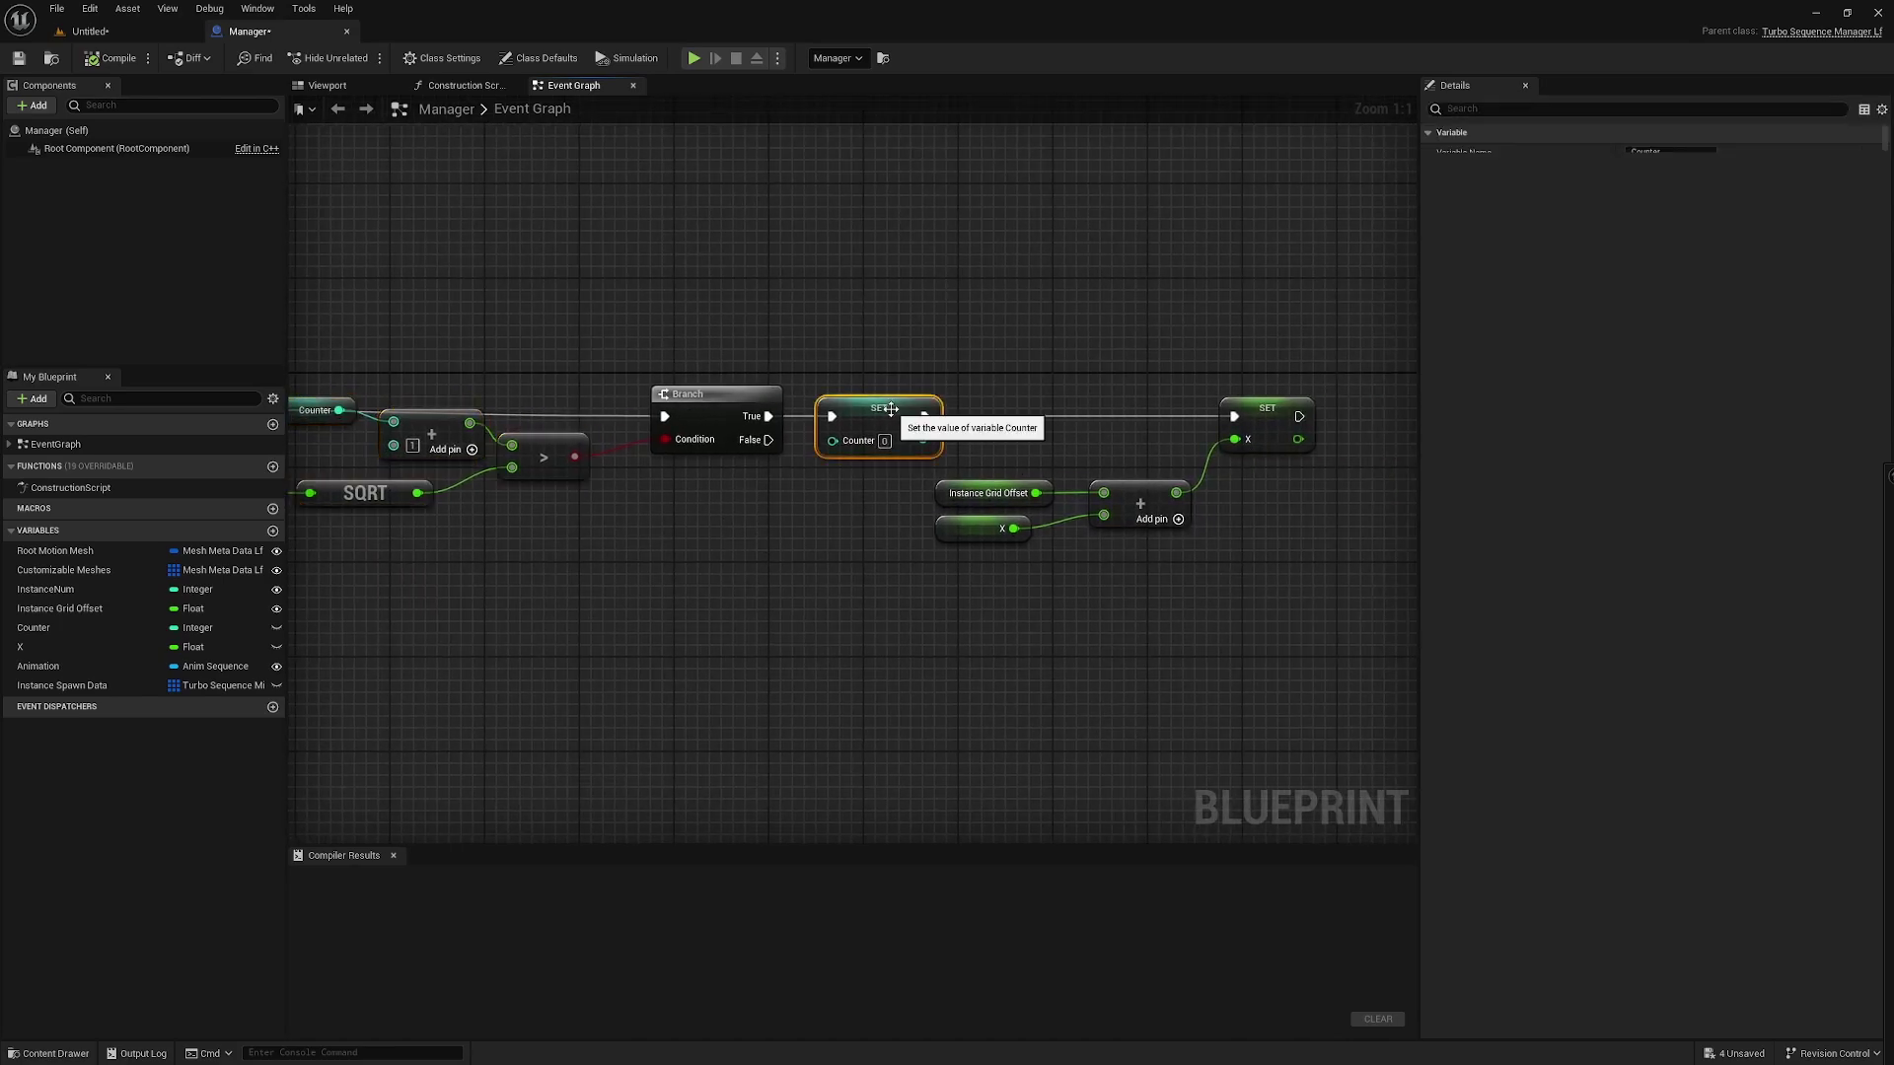
pyautogui.moveTo(996, 583); pyautogui.dragTo(854, 594, button='right')
pyautogui.moveTo(851, 602); pyautogui.dragTo(1217, 375)
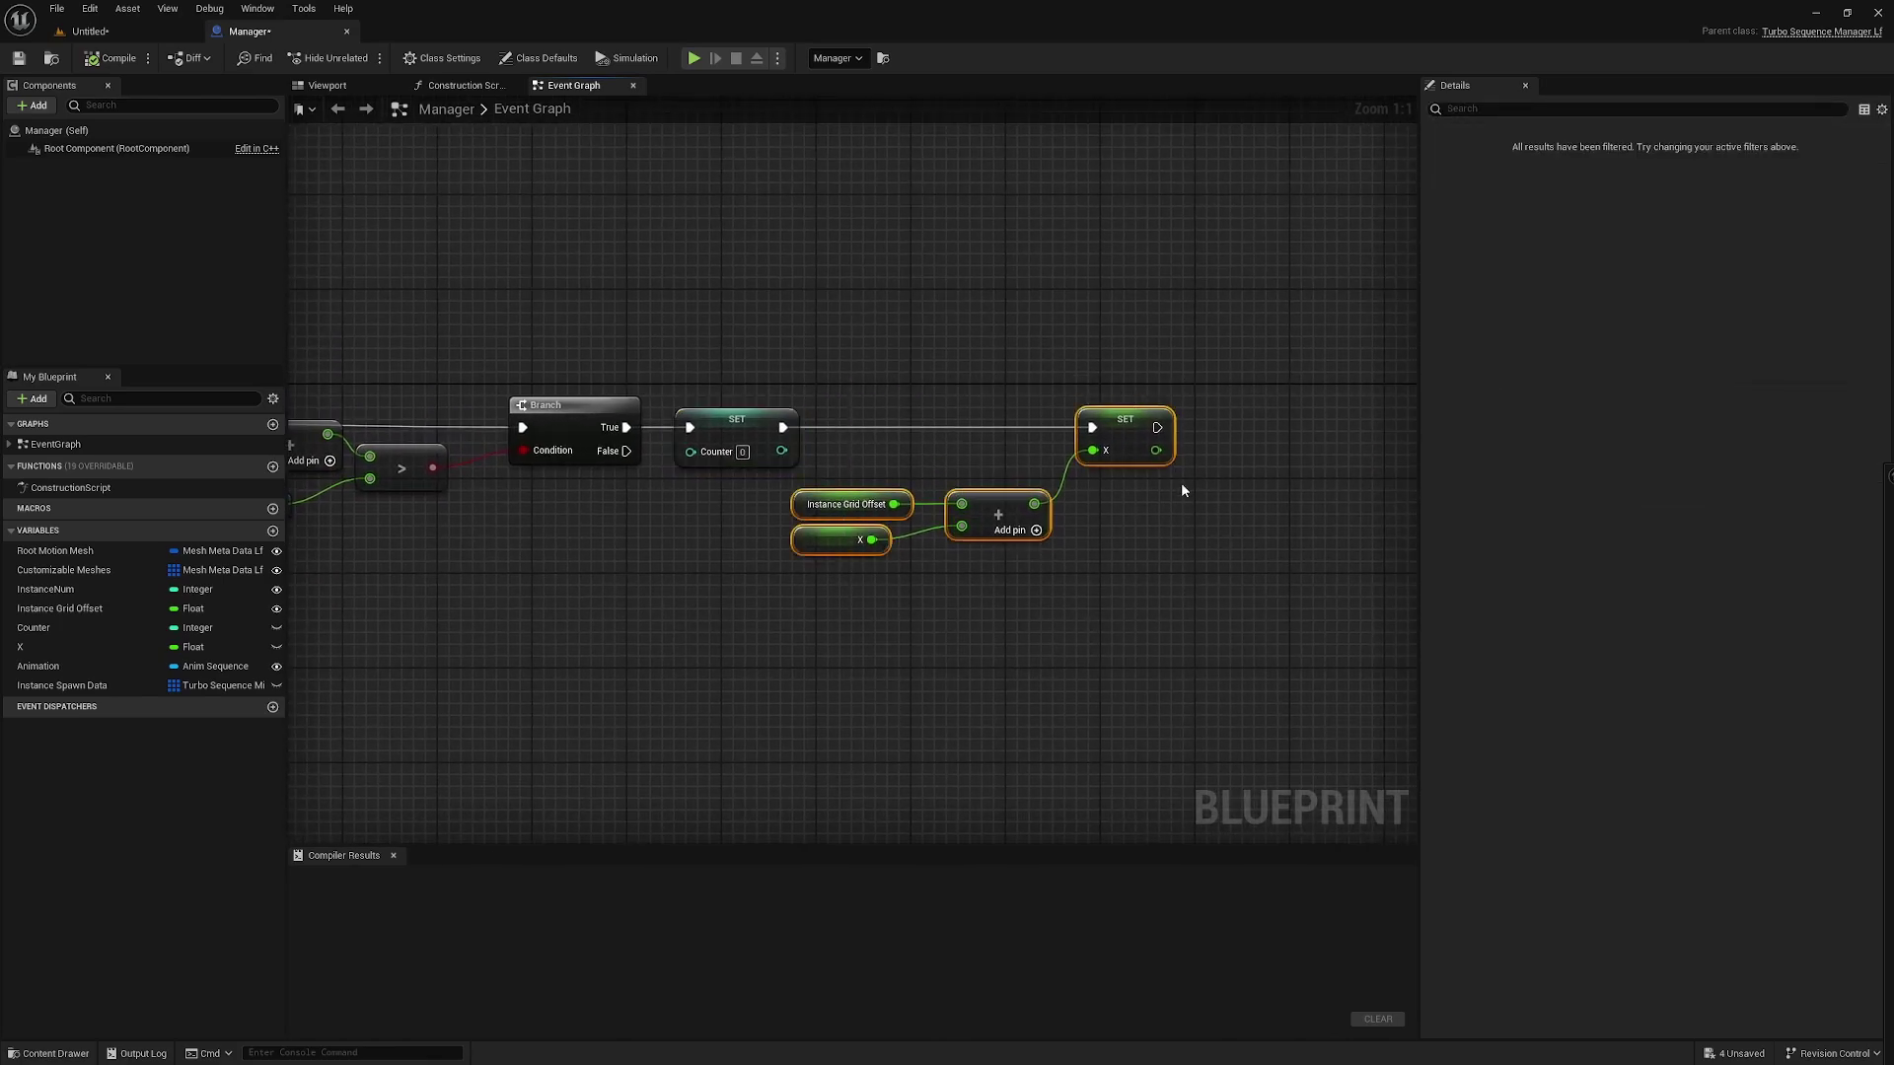
pyautogui.click(1125, 423)
pyautogui.click(846, 504)
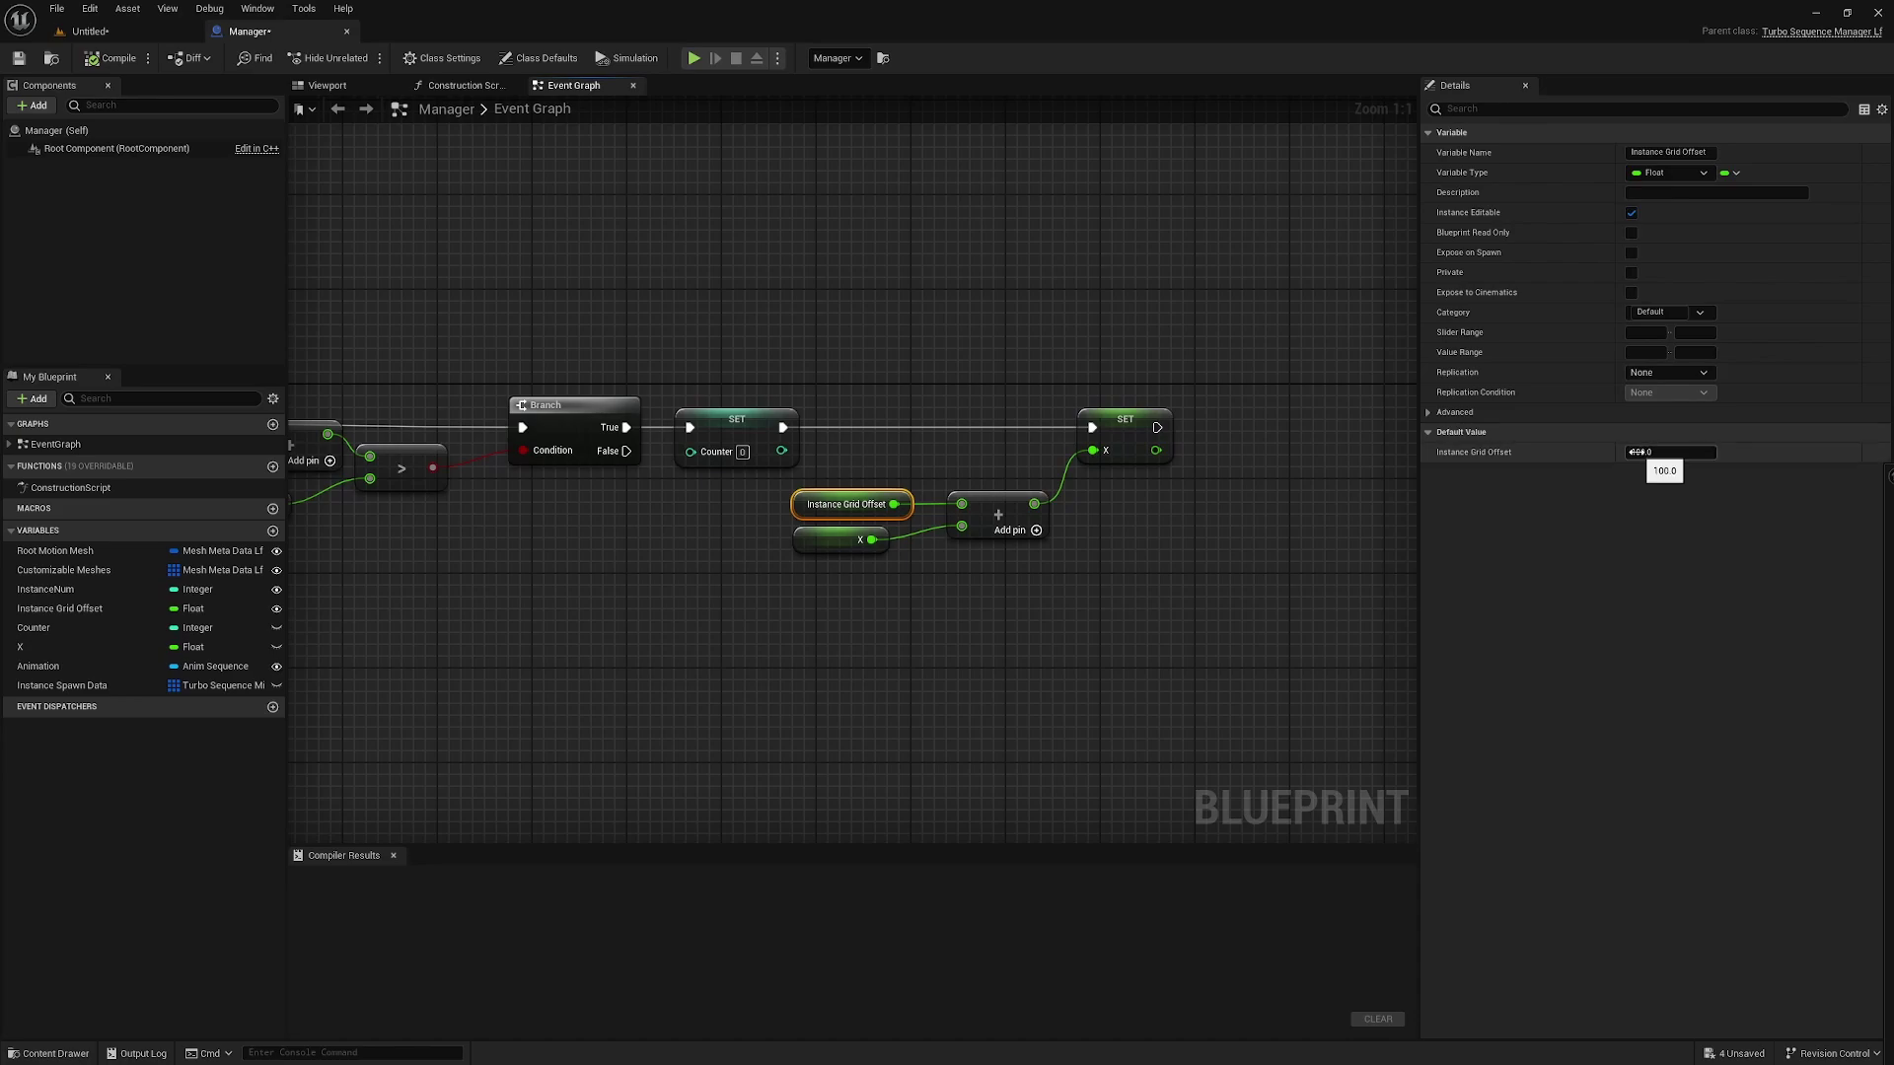
pyautogui.scroll(-3, 790, 554)
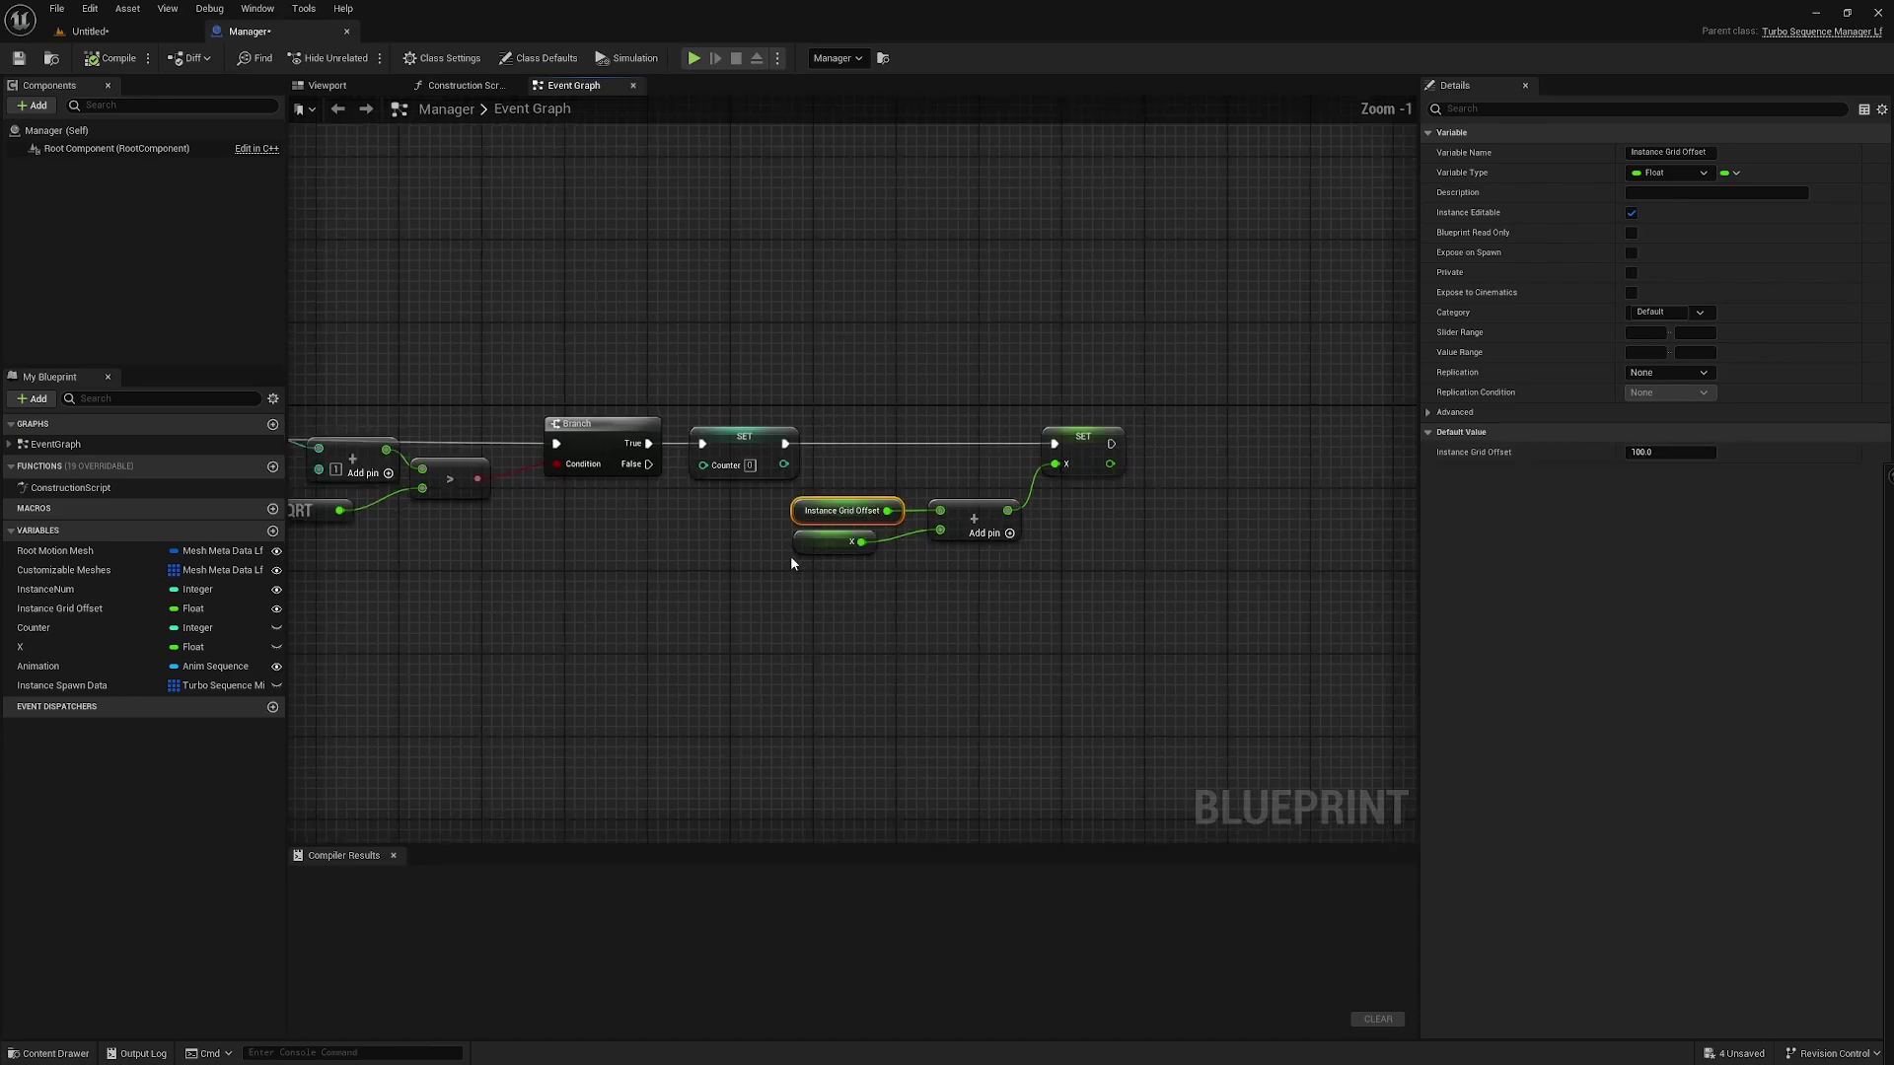
# - Review how X and the Instance Grid Offset multiplied by Counter feed the Make Vector node of the spawn transform
pyautogui.moveTo(791, 555); pyautogui.dragTo(723, 558, button='right')
pyautogui.scroll(2, 990, 487)
pyautogui.scroll(1, 990, 488)
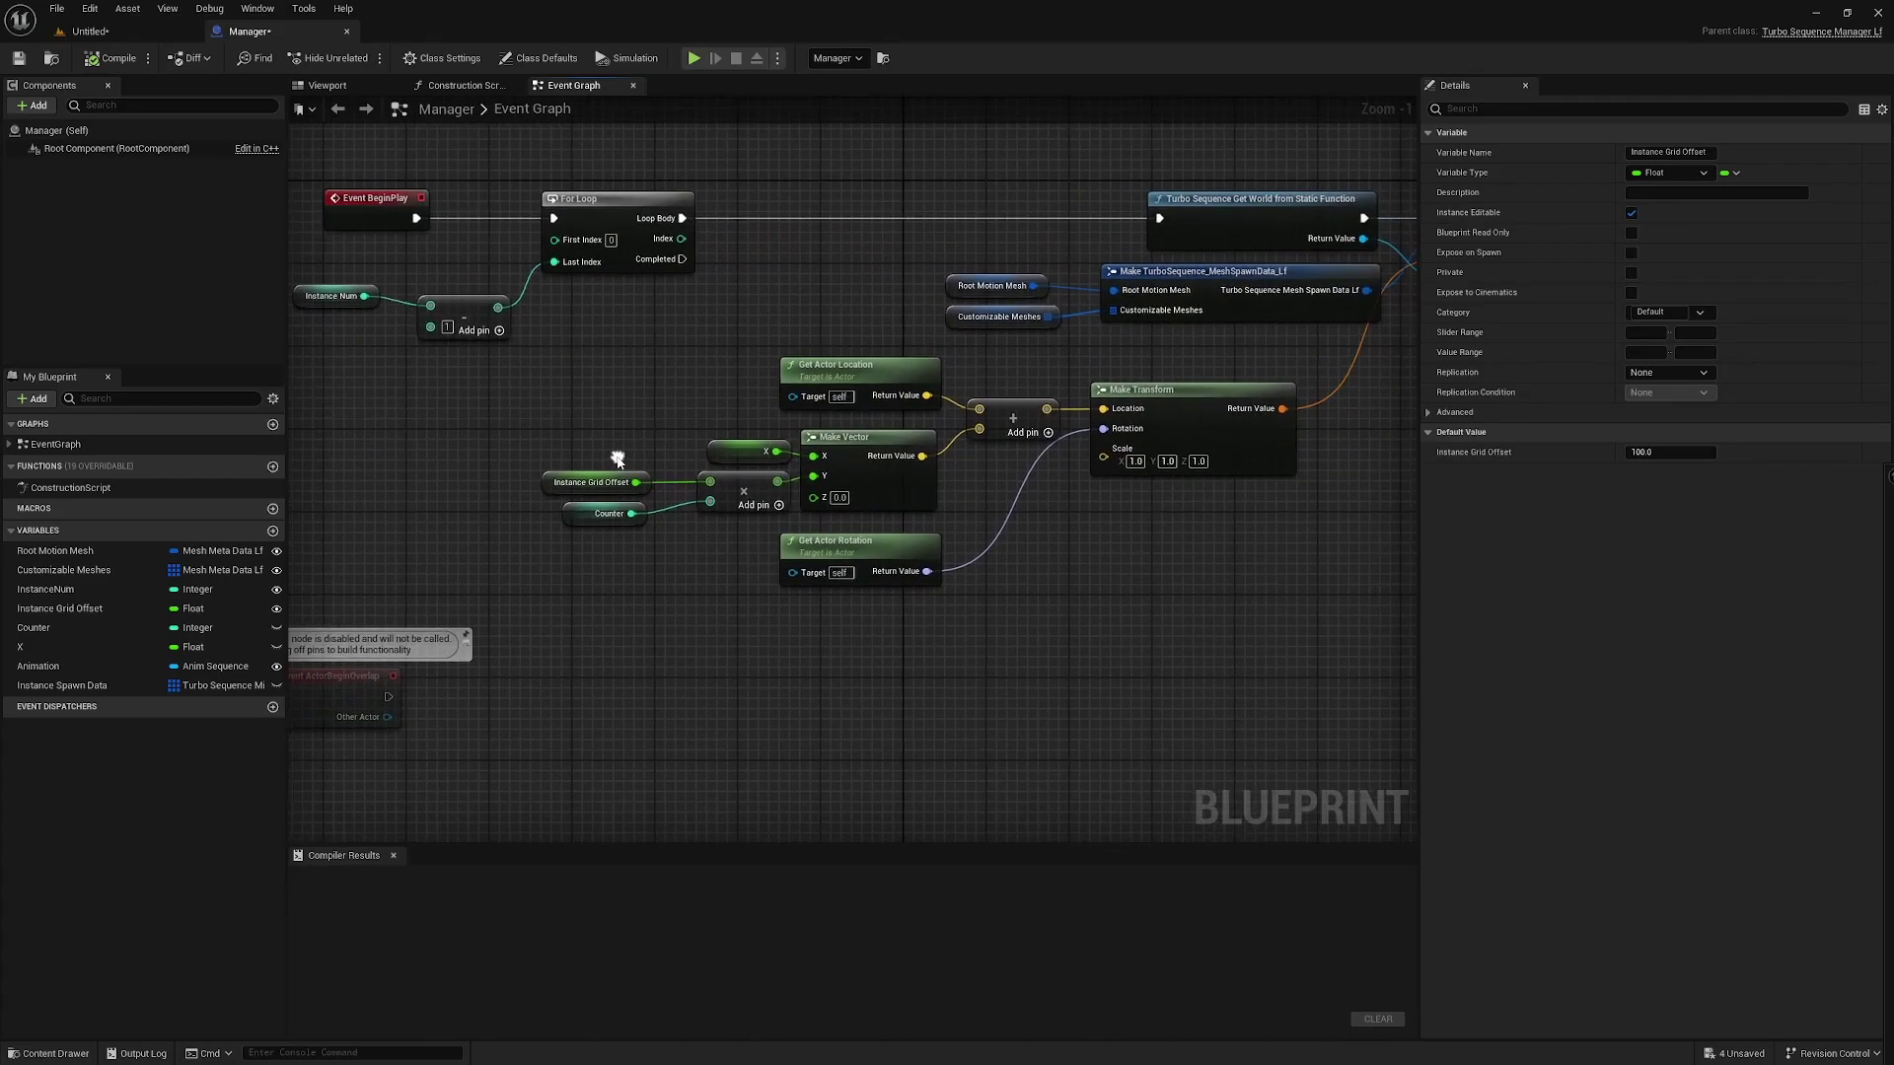
pyautogui.moveTo(618, 457); pyautogui.dragTo(680, 408, button='right')
pyautogui.click(755, 451)
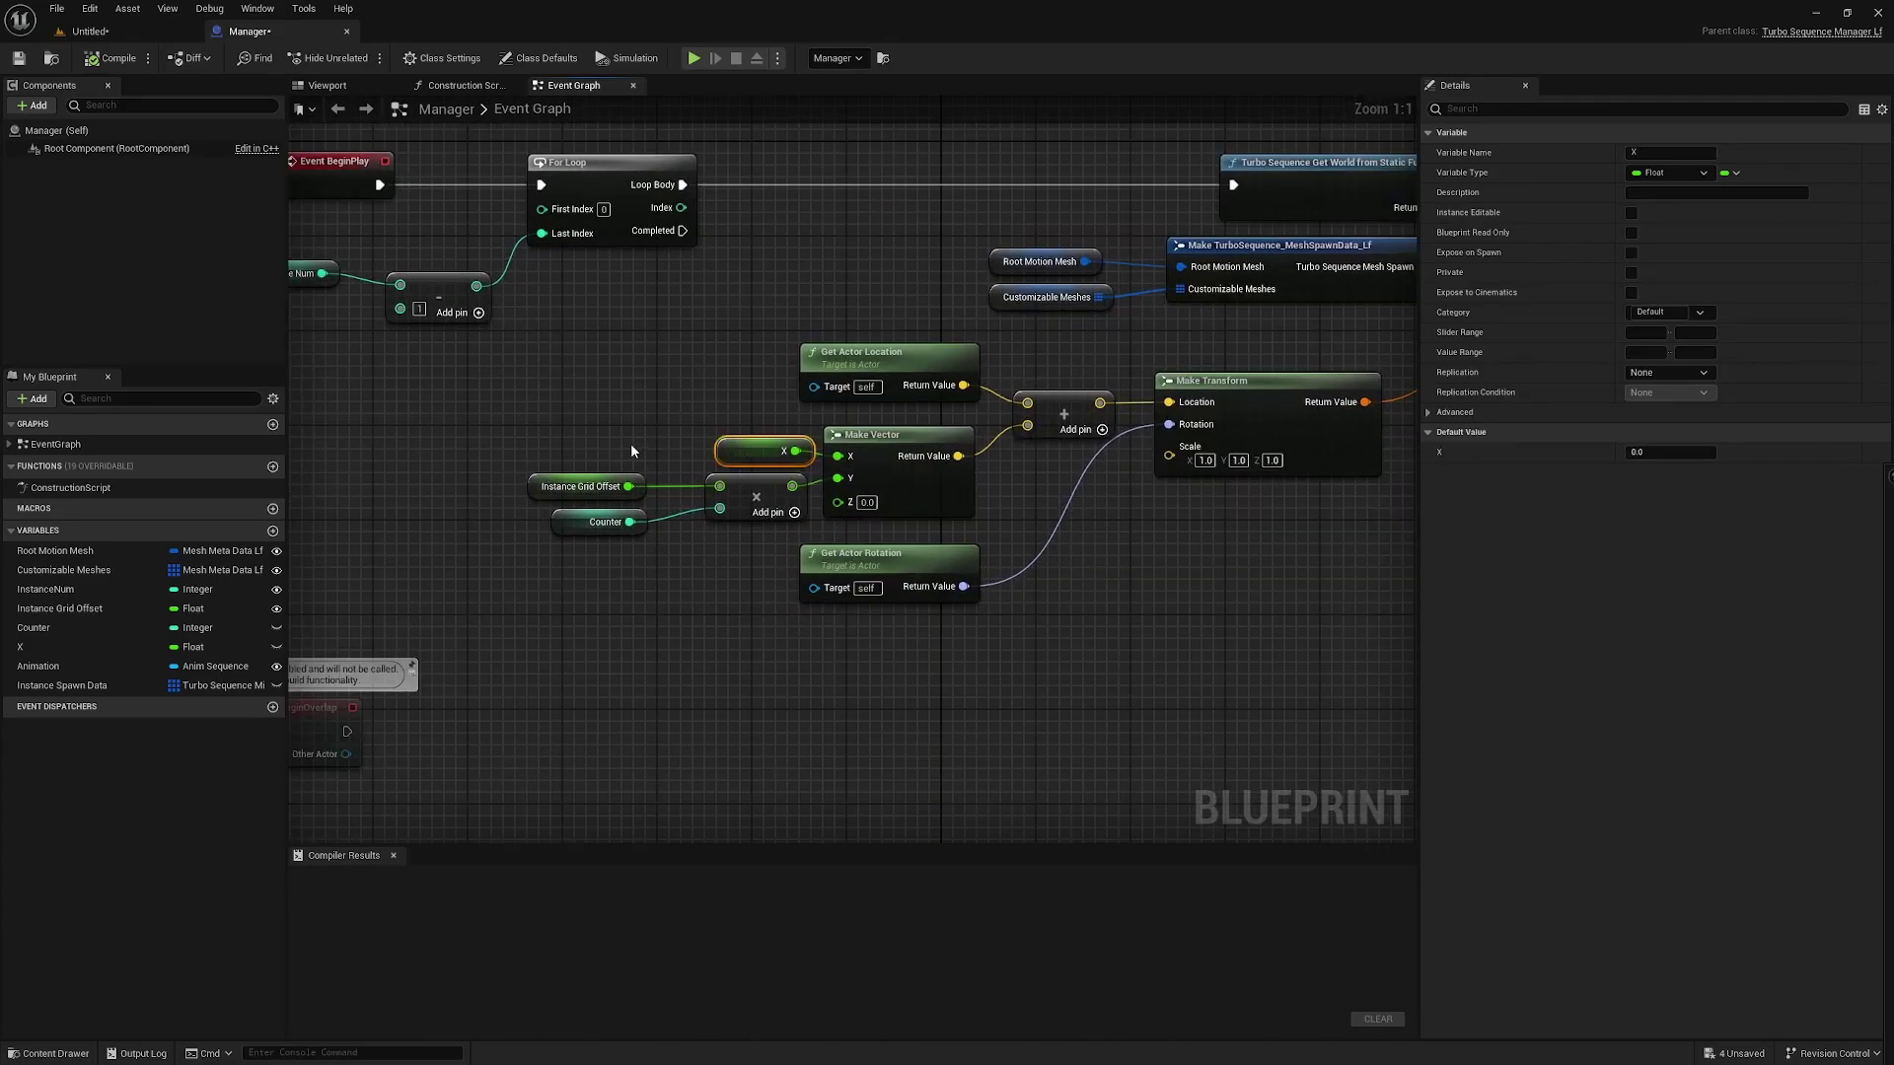
pyautogui.click(875, 456)
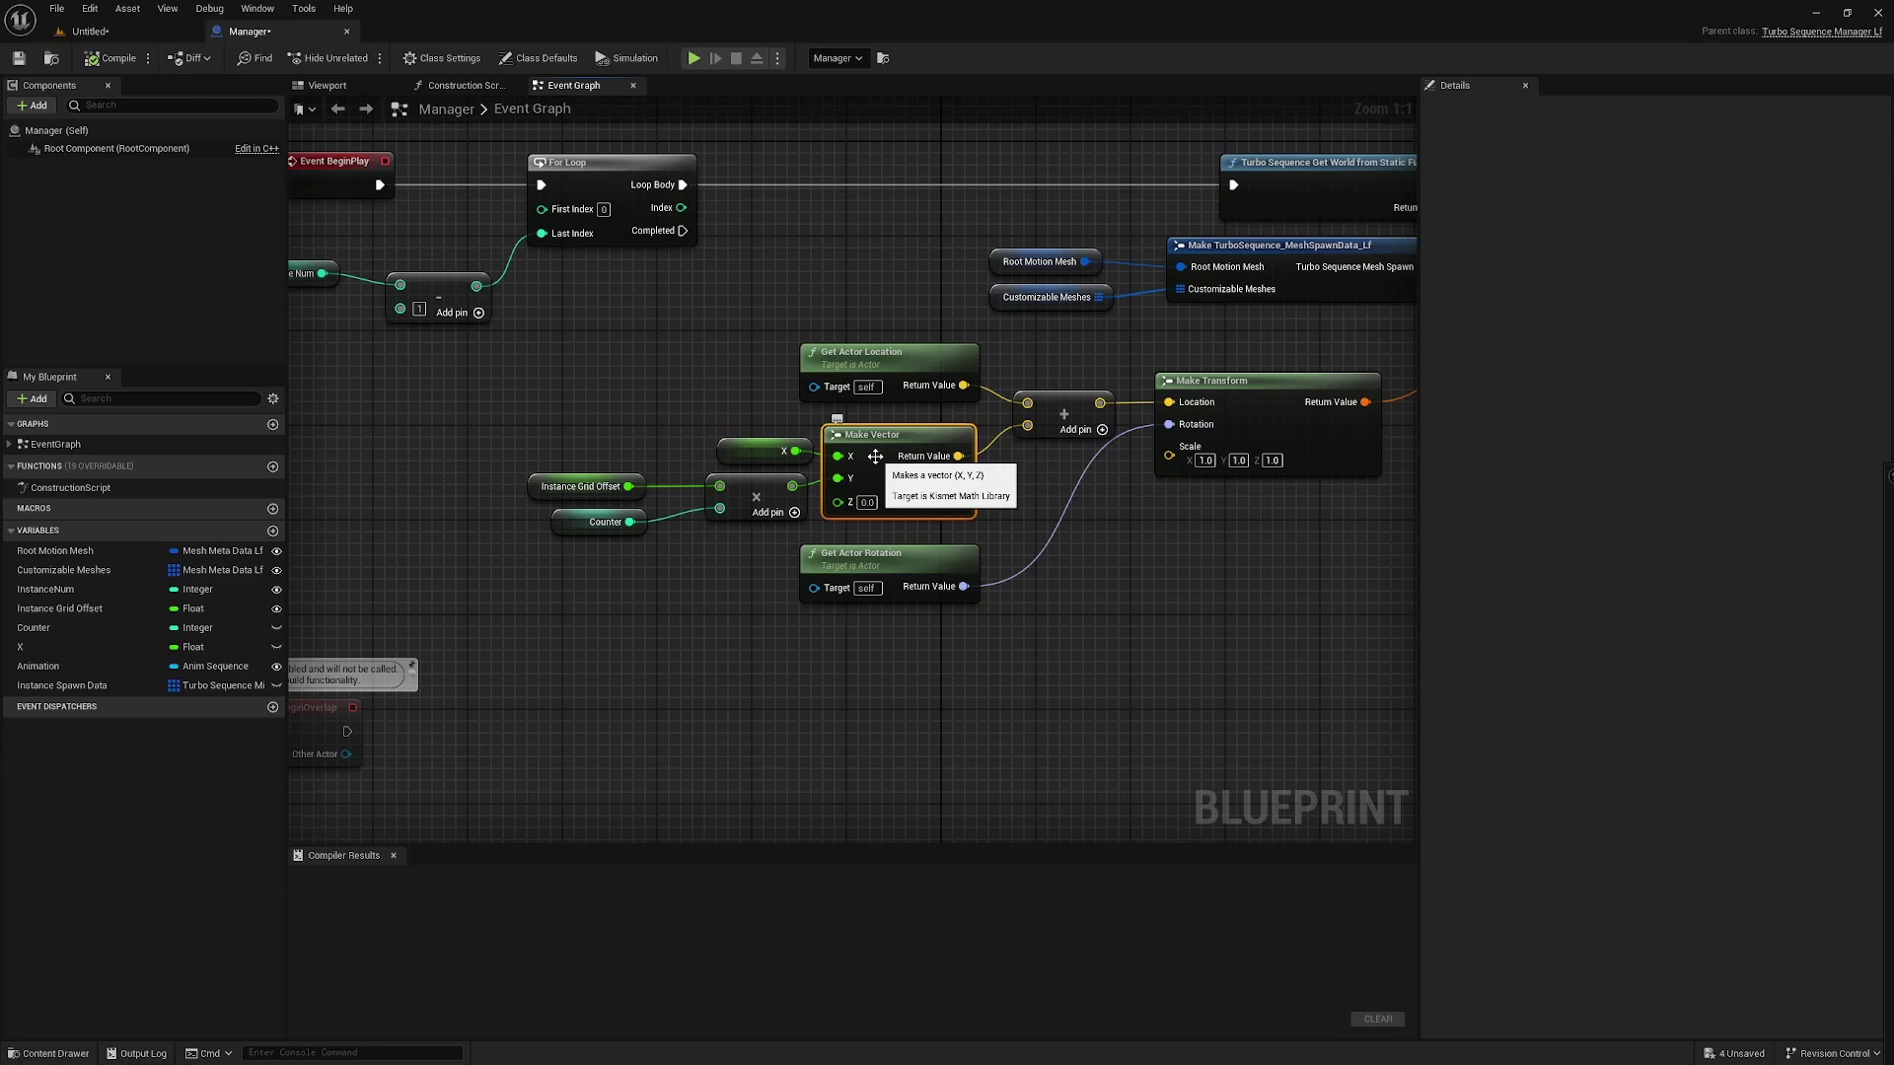
pyautogui.moveTo(525, 470); pyautogui.dragTo(746, 598)
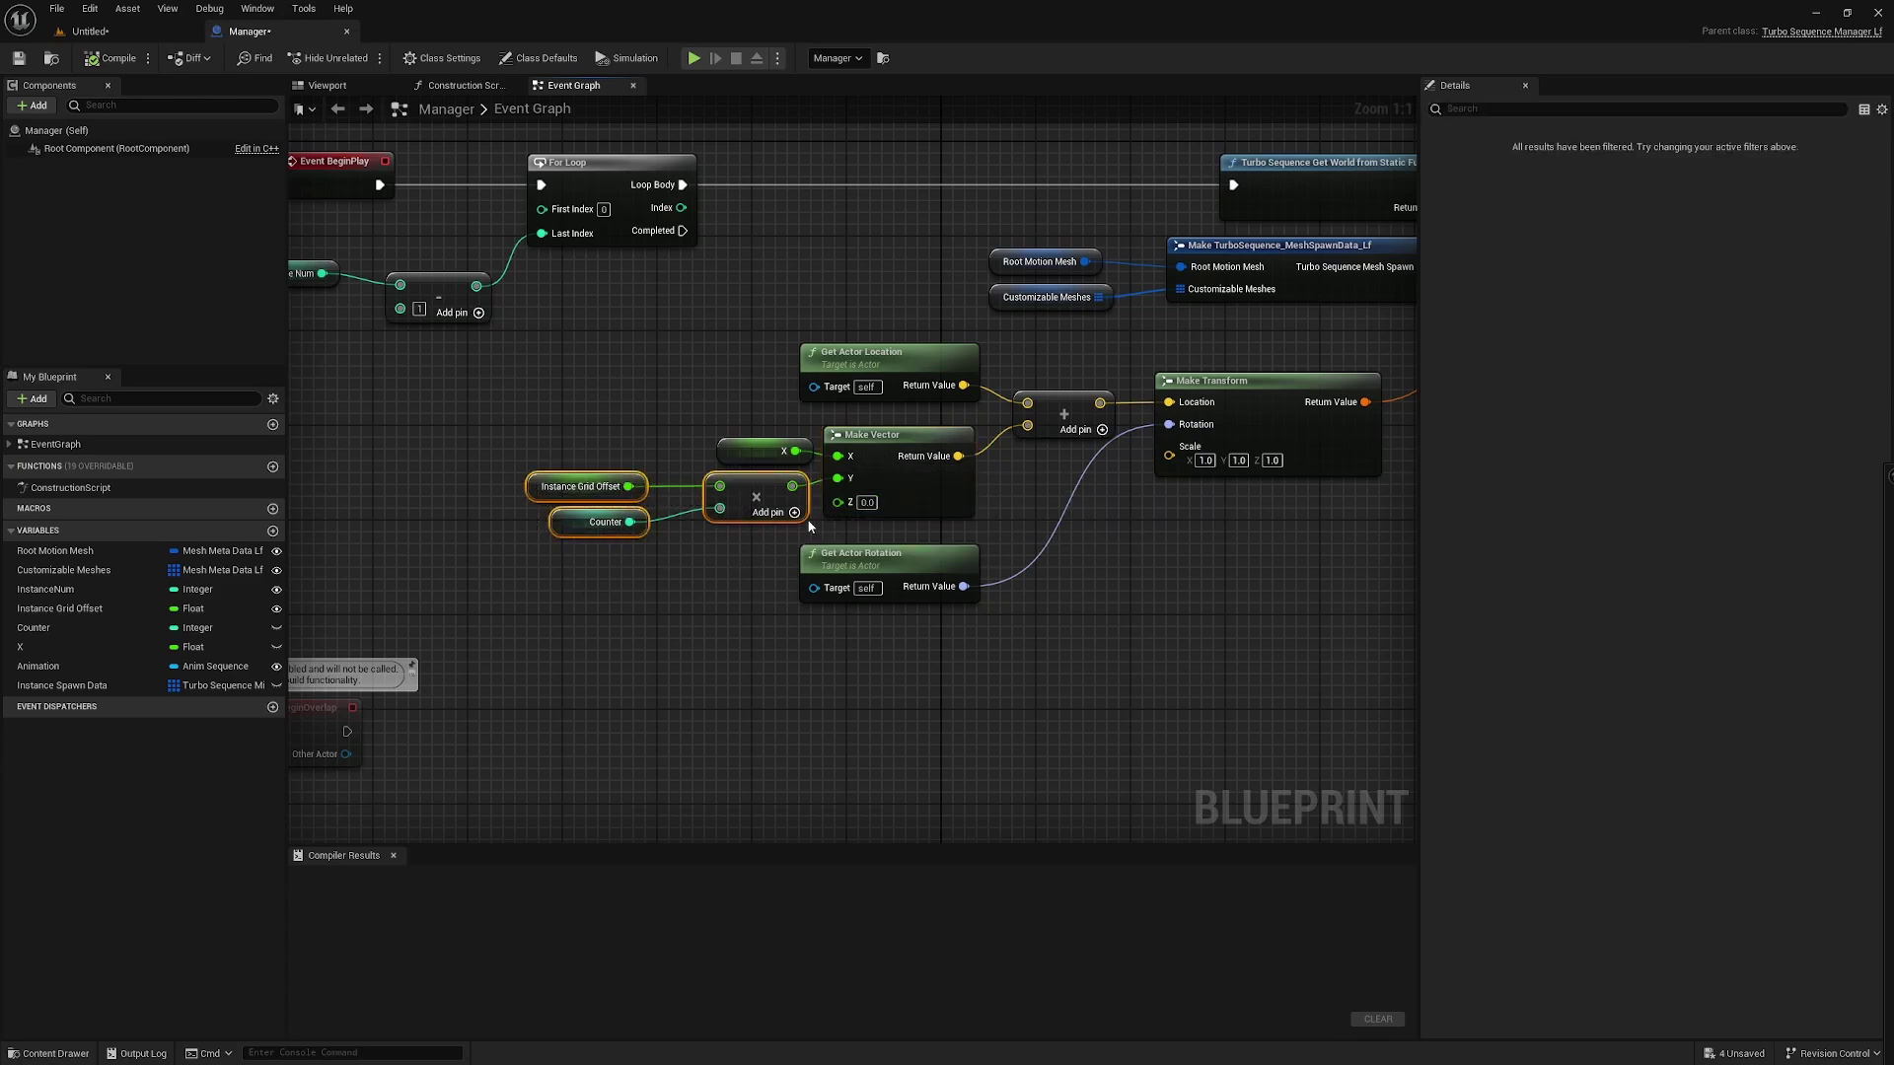
pyautogui.moveTo(541, 577); pyautogui.dragTo(755, 462)
pyautogui.click(674, 569)
pyautogui.click(590, 523)
pyautogui.scroll(-3, 925, 532)
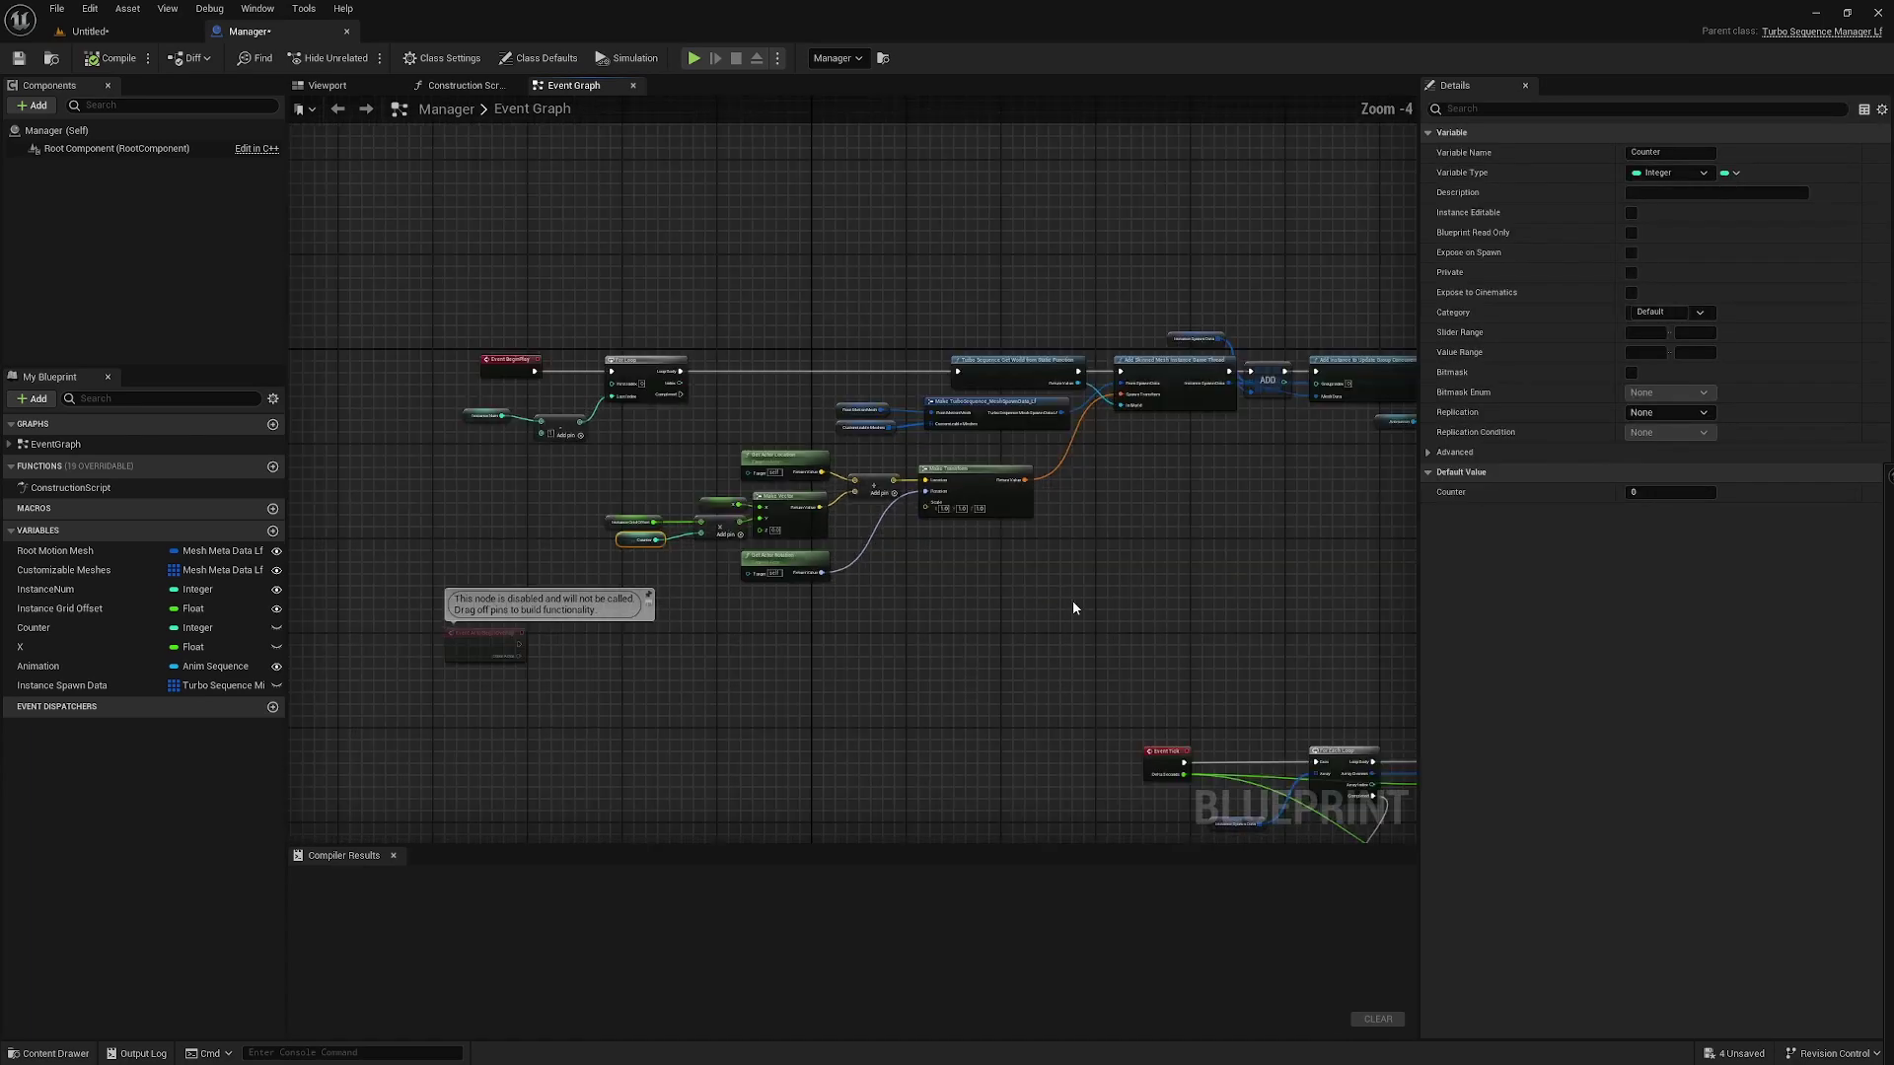
# - Review the Event Tick loop over Instance Spawn Data and its Move Mesh with Root Motion Concurrent node
pyautogui.moveTo(1070, 605); pyautogui.dragTo(697, 541, button='right')
pyautogui.moveTo(698, 541); pyautogui.dragTo(1036, 370)
pyautogui.scroll(-3, 958, 539)
pyautogui.scroll(6, 757, 662)
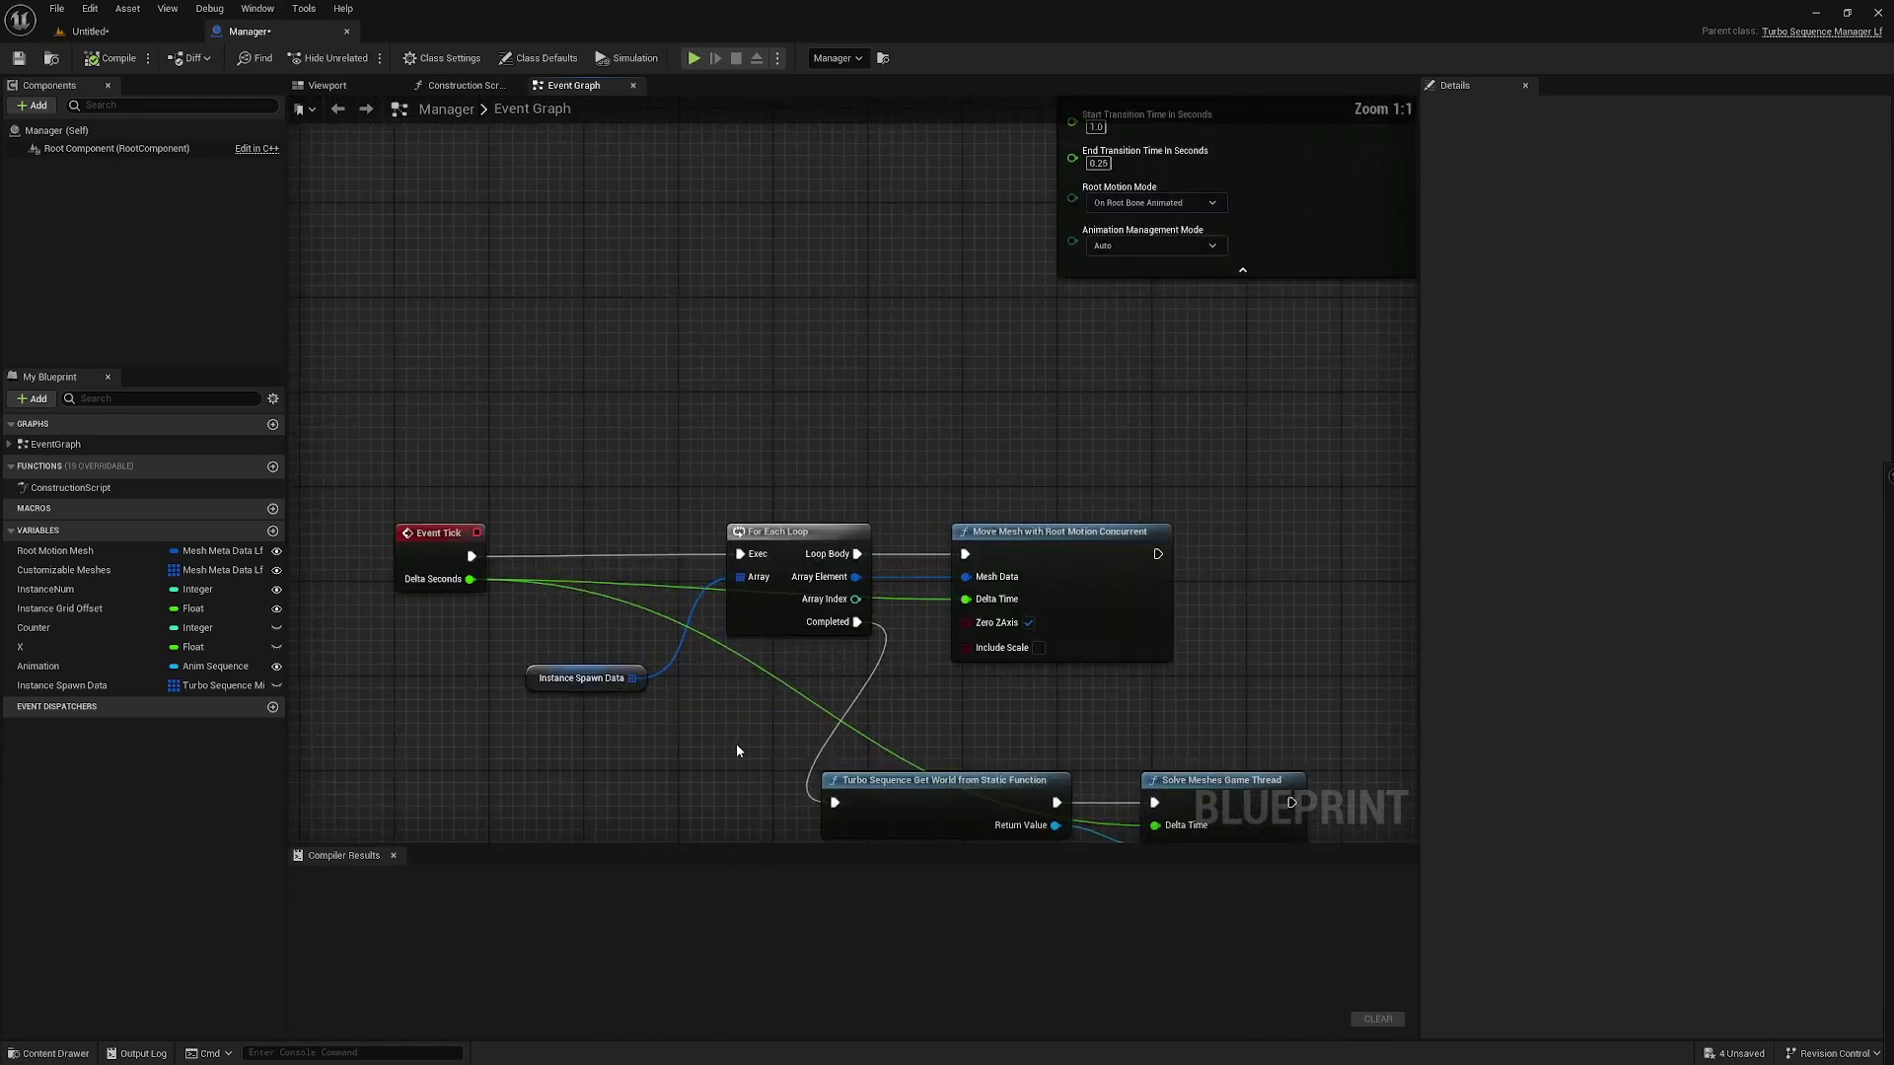
pyautogui.moveTo(736, 744); pyautogui.dragTo(816, 601, button='right')
pyautogui.click(651, 538)
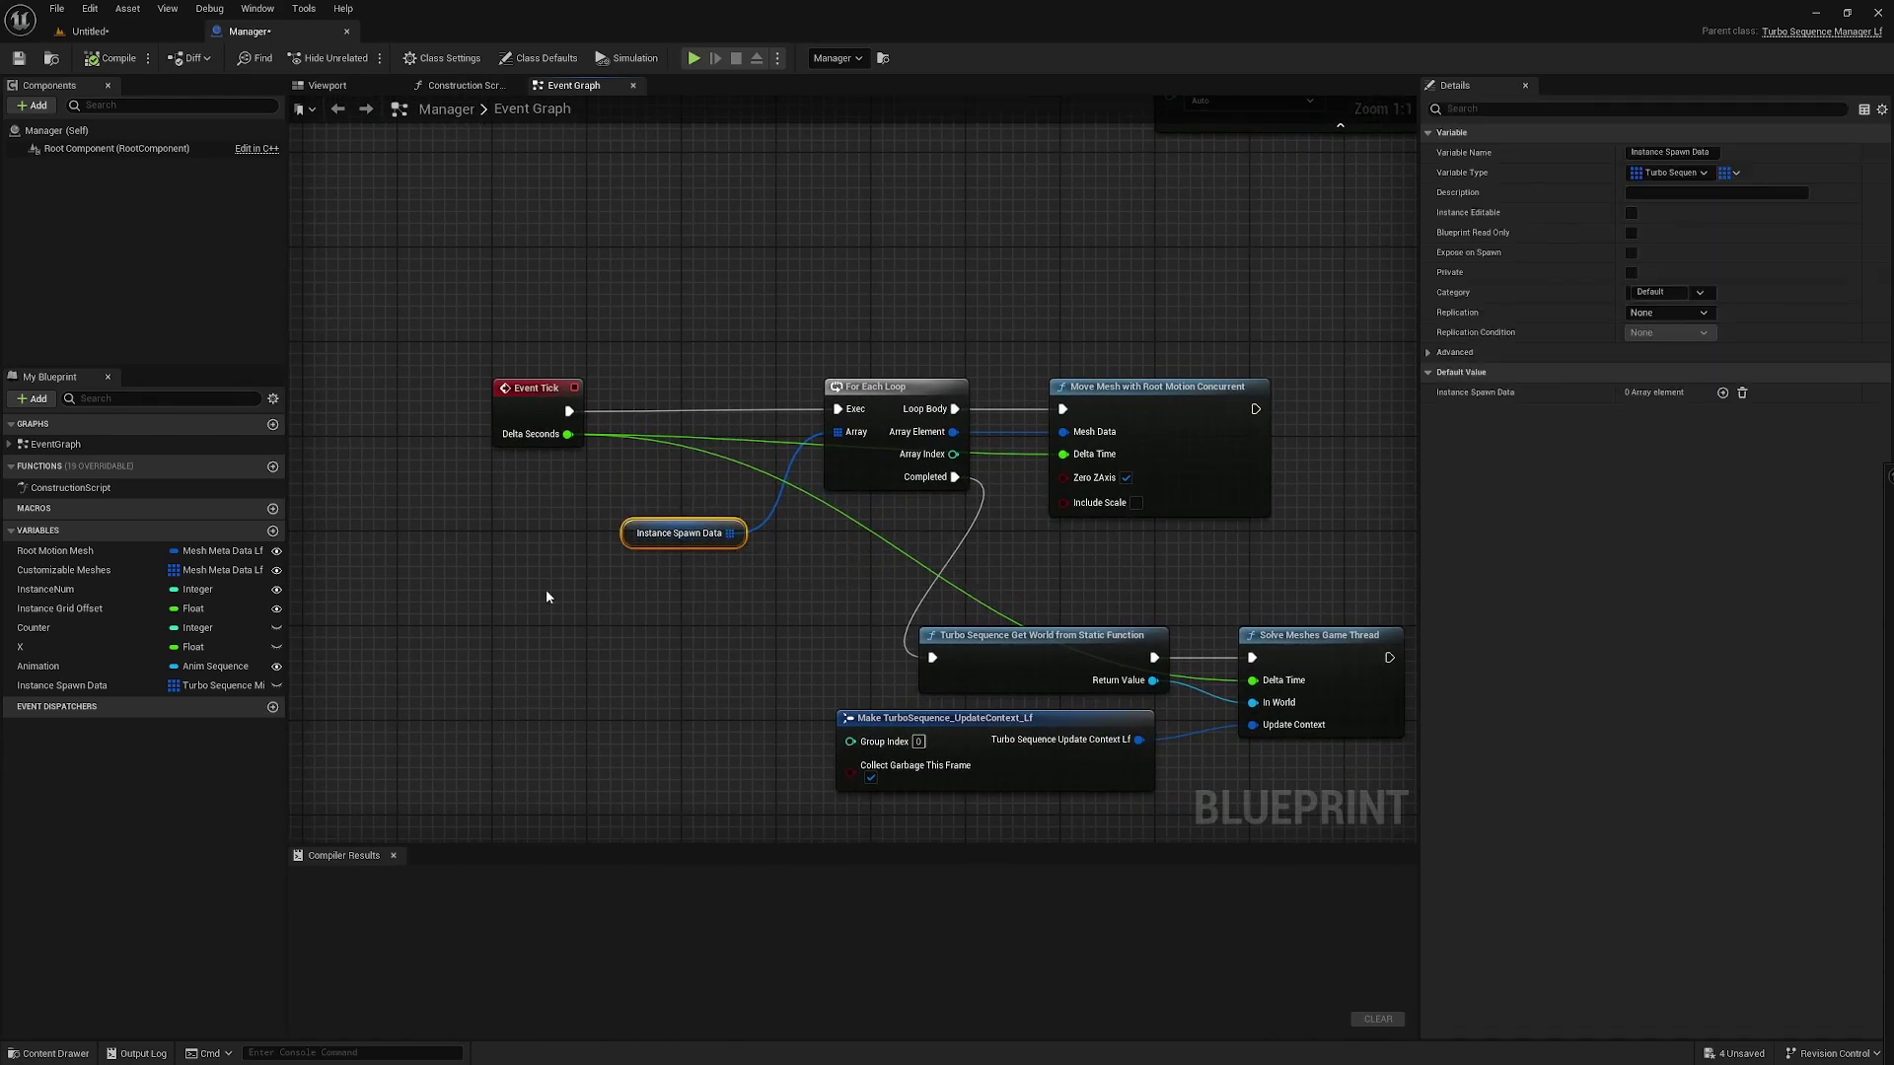
pyautogui.moveTo(1166, 412); pyautogui.dragTo(1018, 385, button='right')
pyautogui.click(1019, 385)
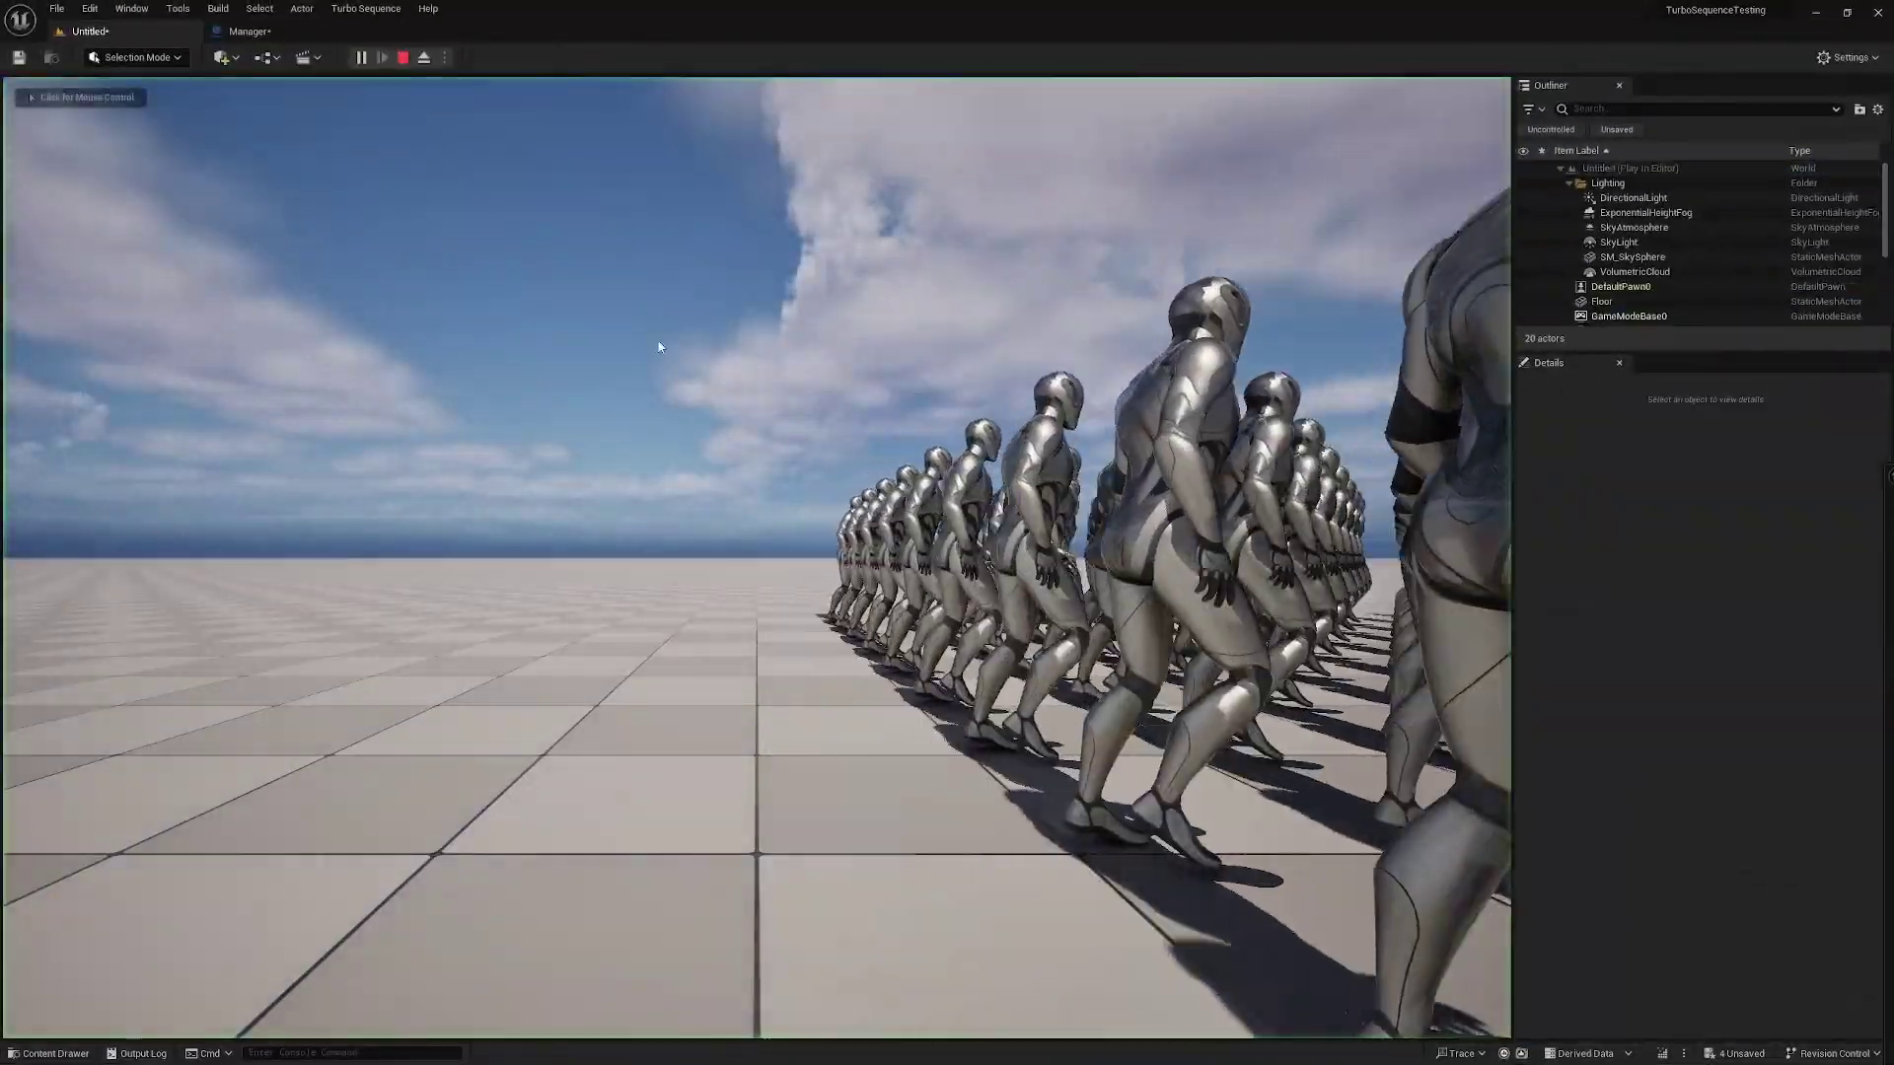
# - Fly around the walking mannequin grid in the running level to check it from several angles, then stop the play session
pyautogui.click(659, 347)
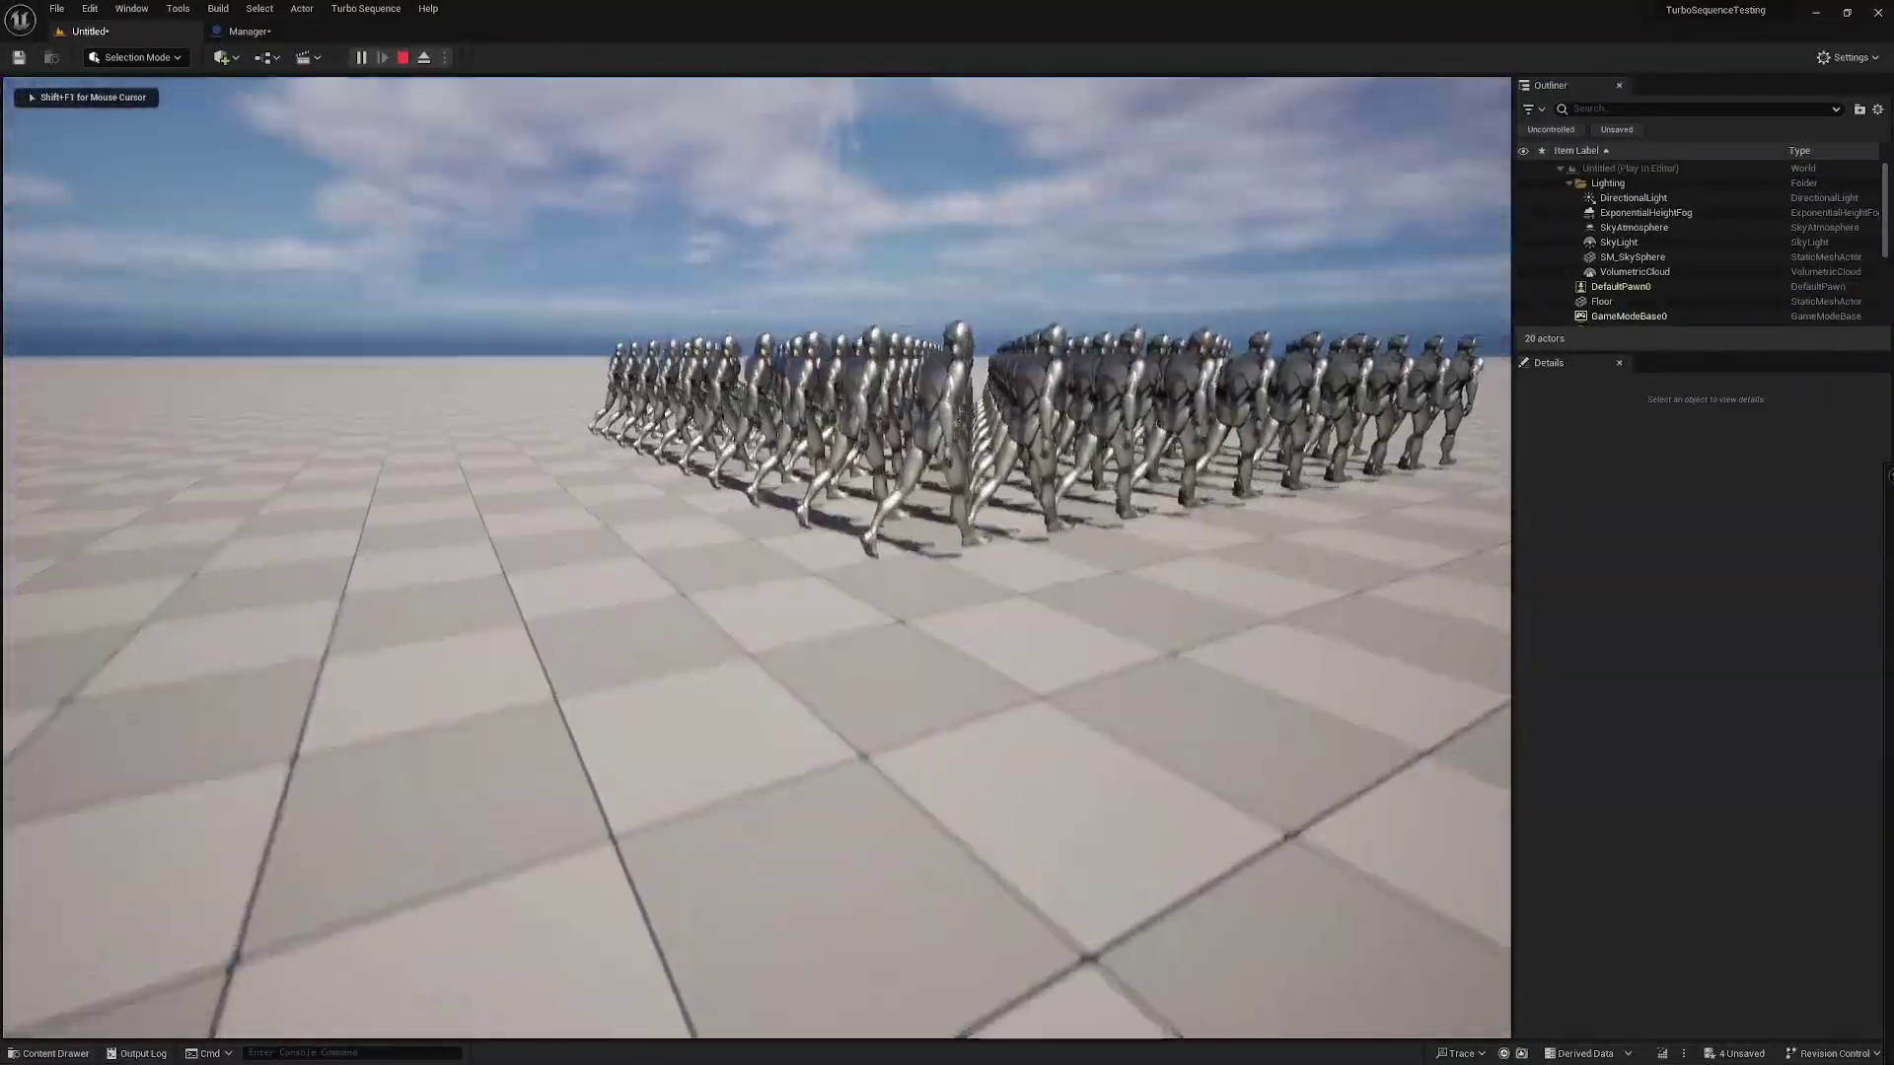
pyautogui.press('e')
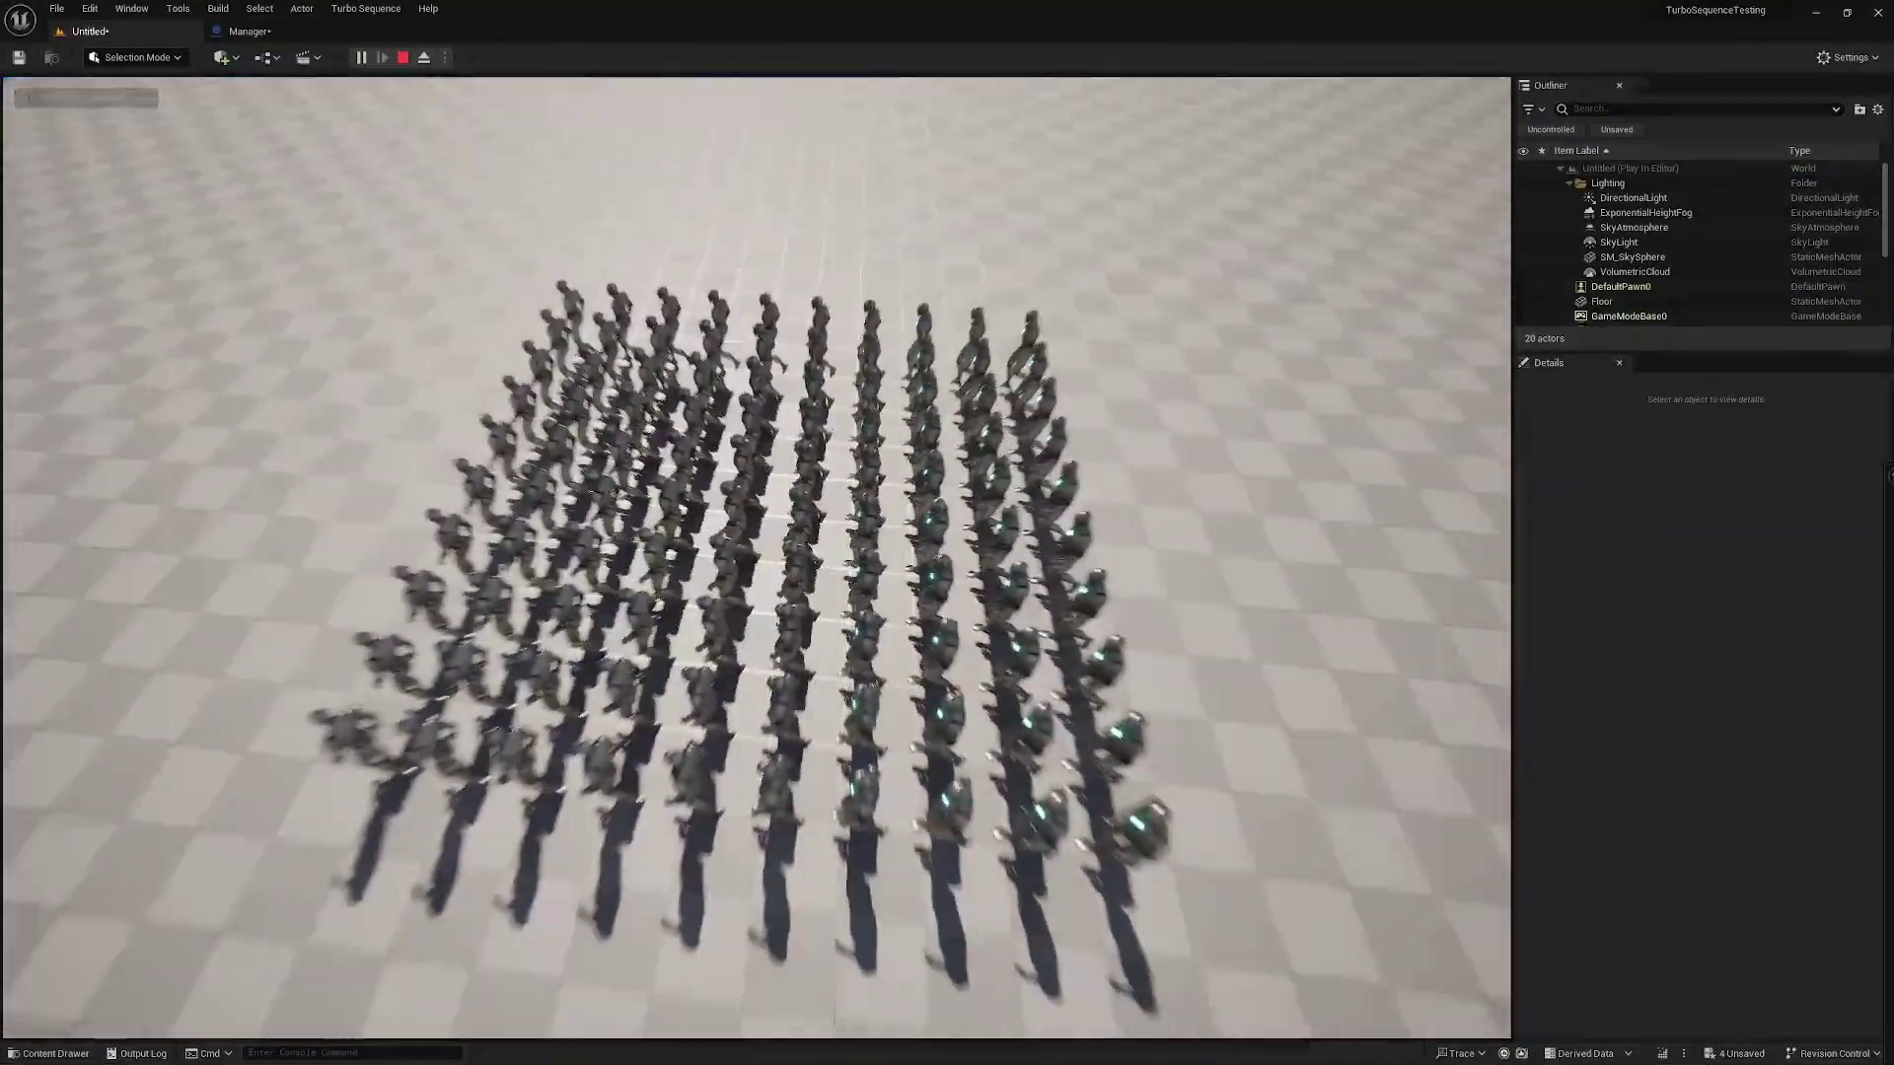
pyautogui.press('q')
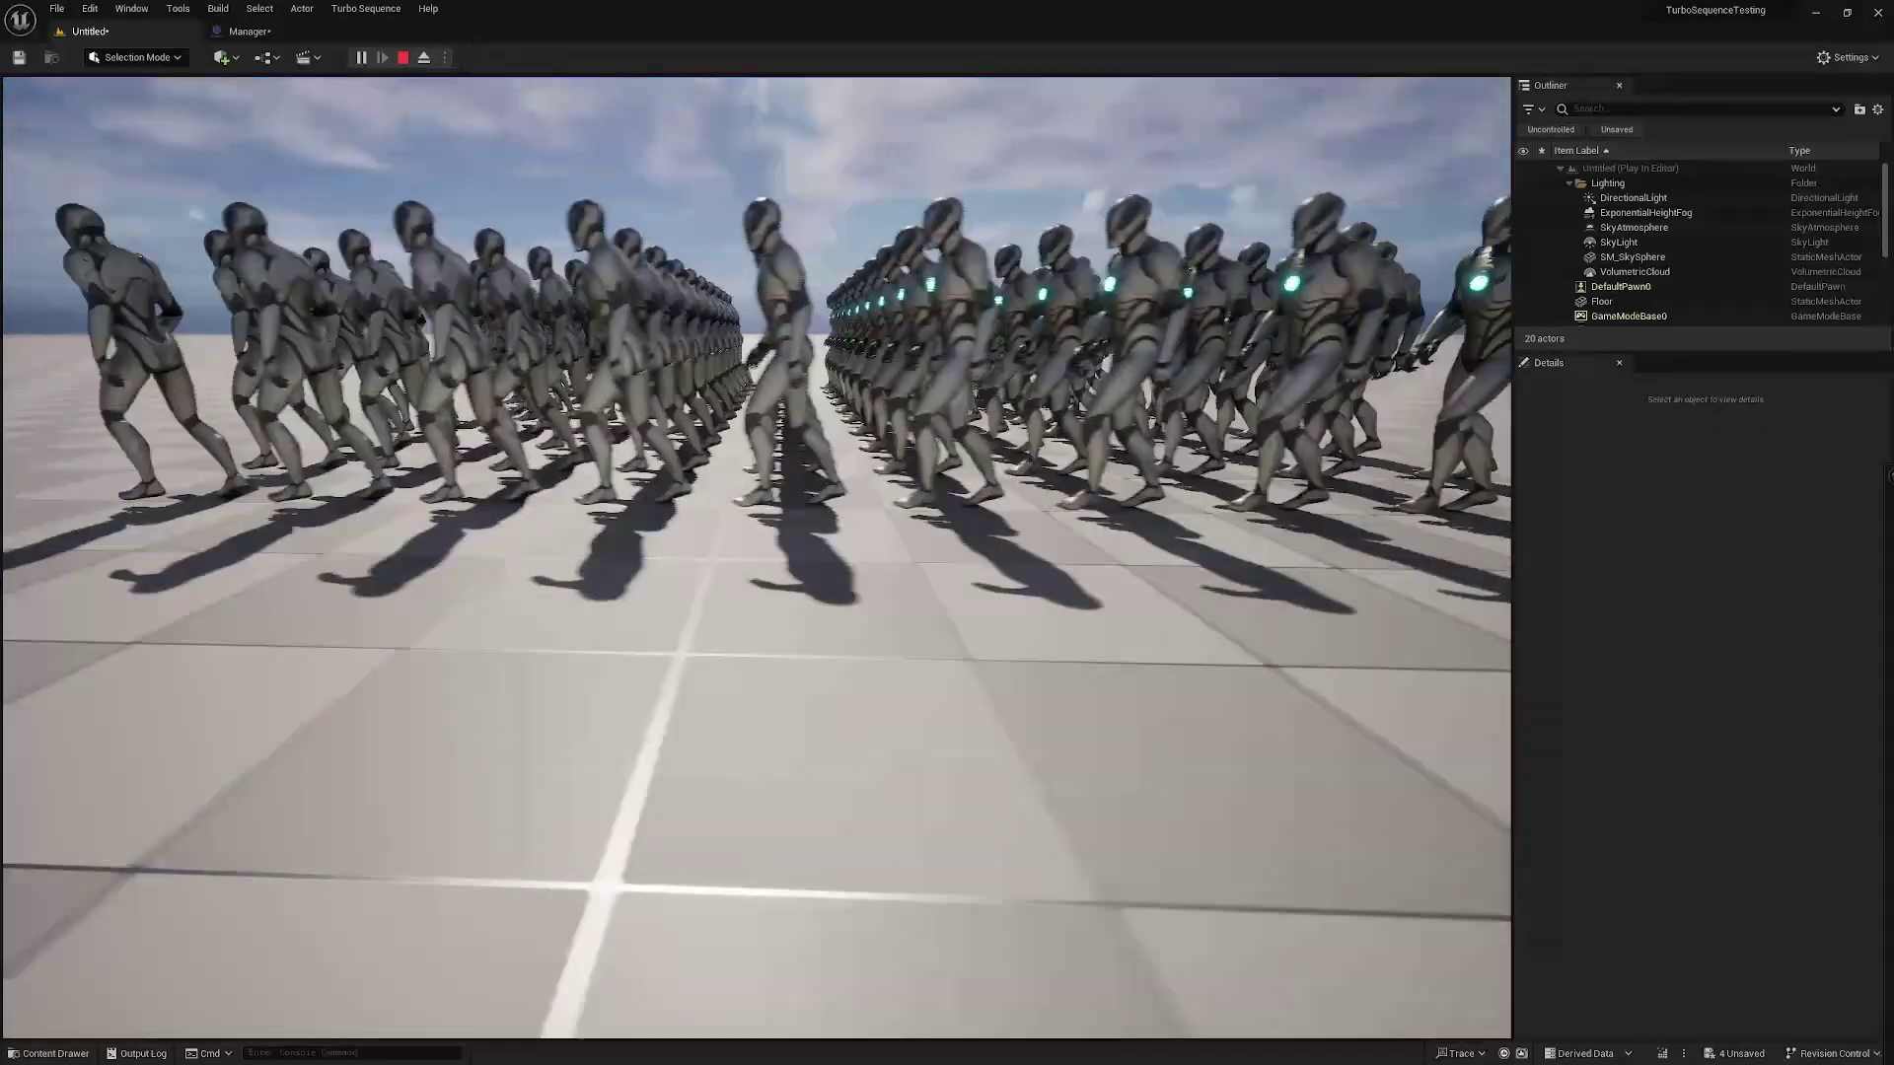
pyautogui.press('s')
pyautogui.press('e')
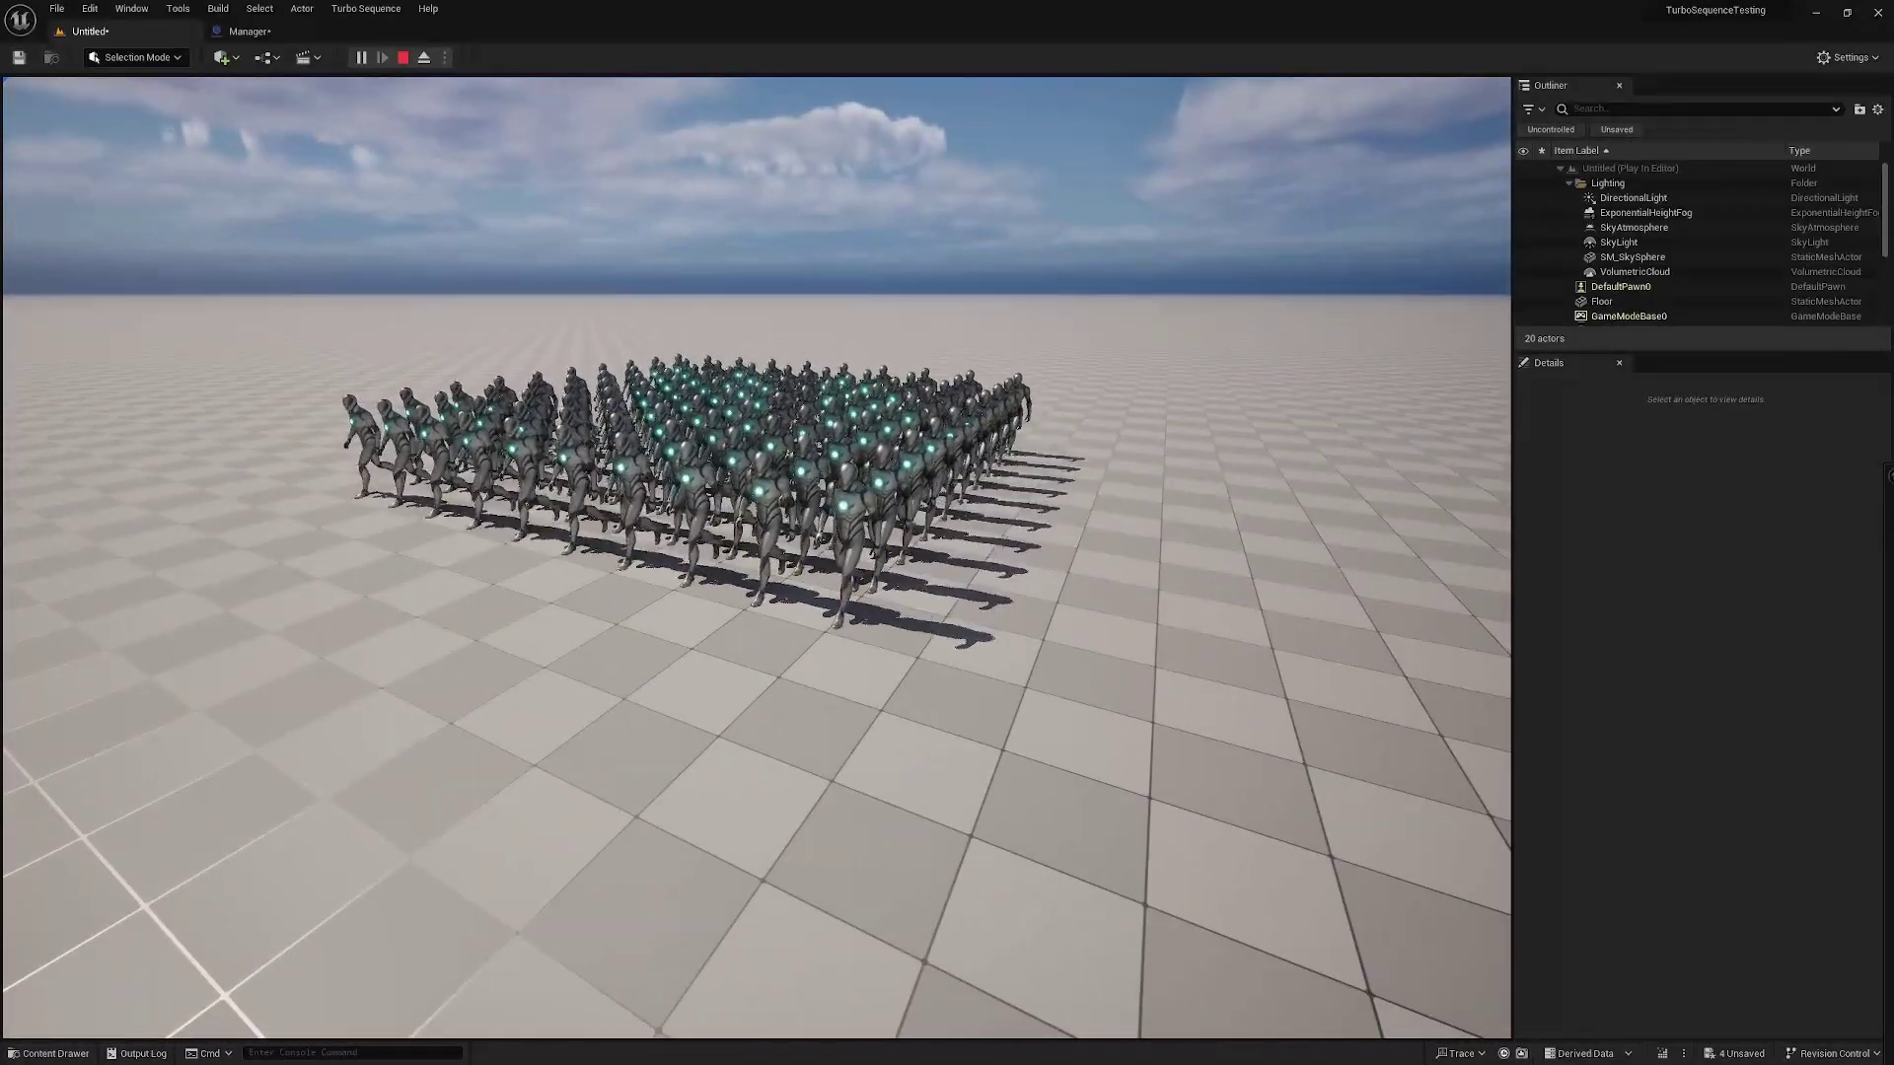
pyautogui.press('s')
pyautogui.press('Escape')
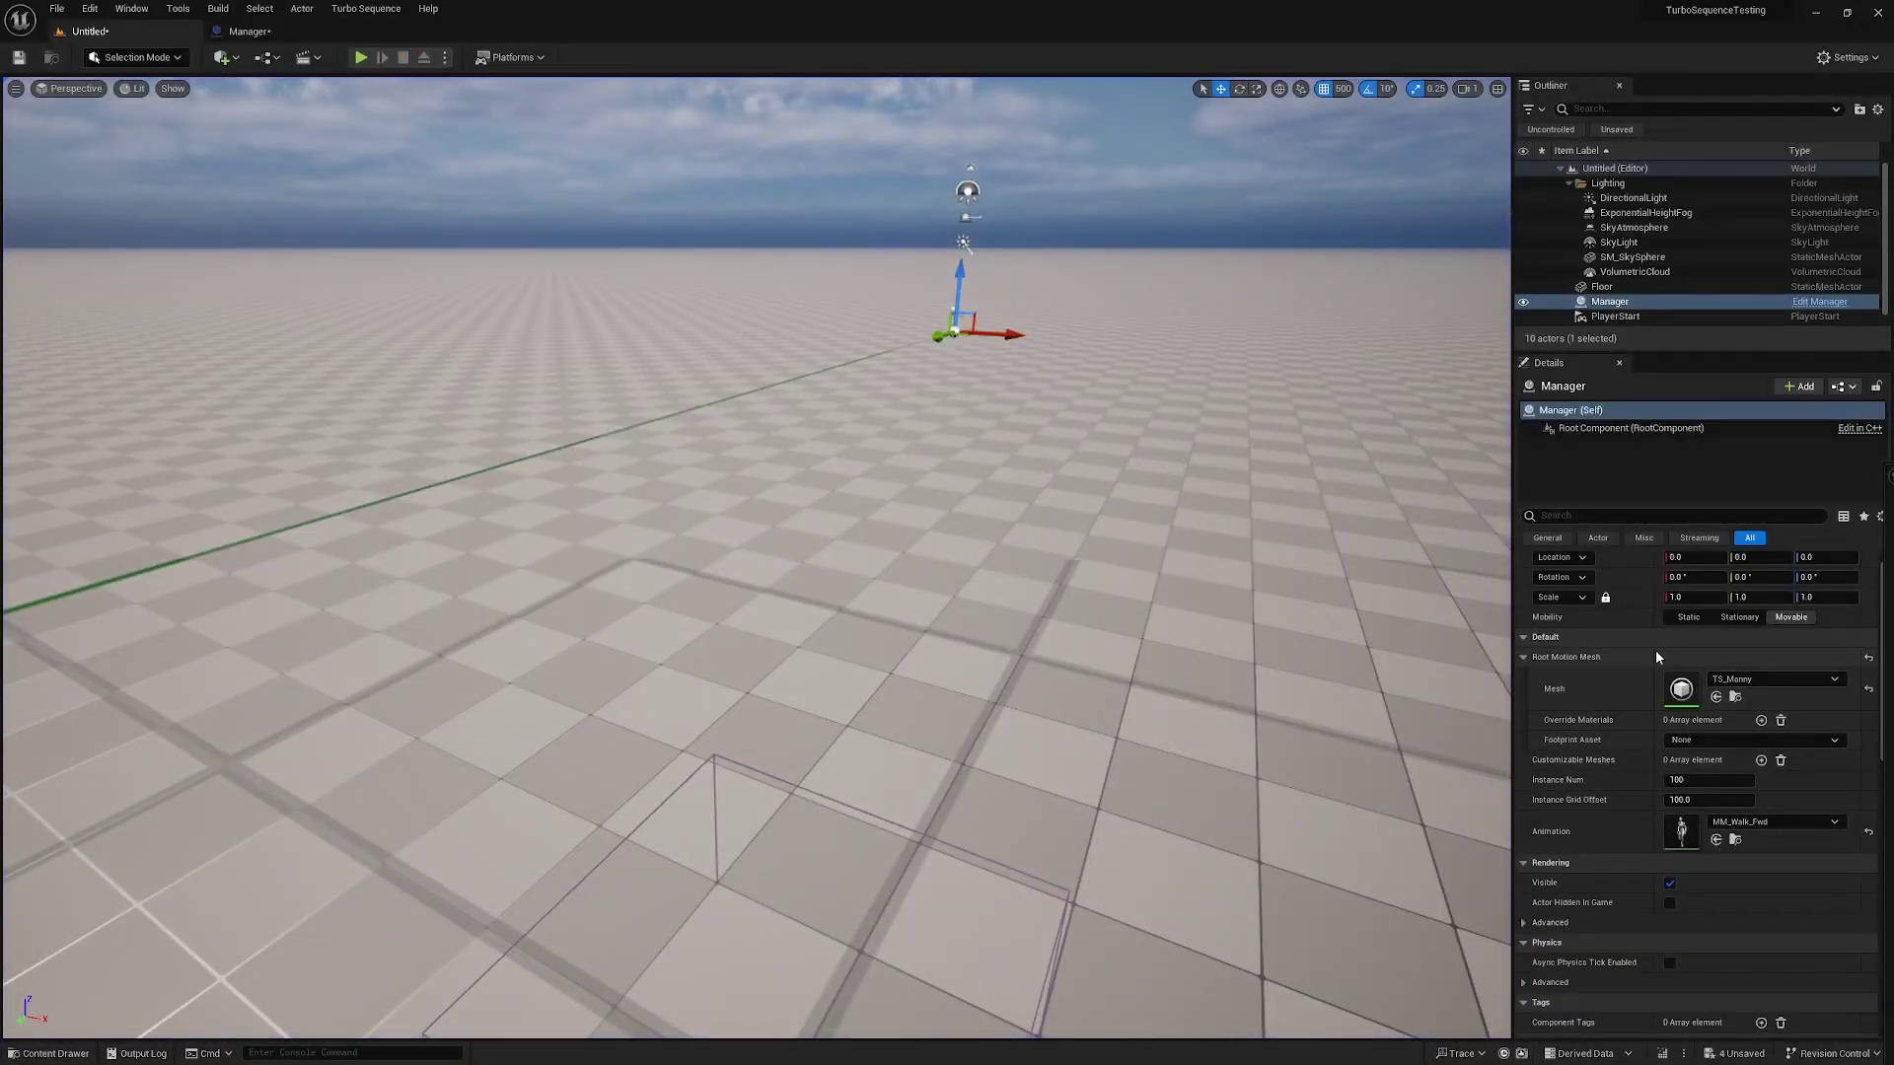
# - Set the Instance Num of the Manager actor in the level to 1000
pyautogui.press('f')
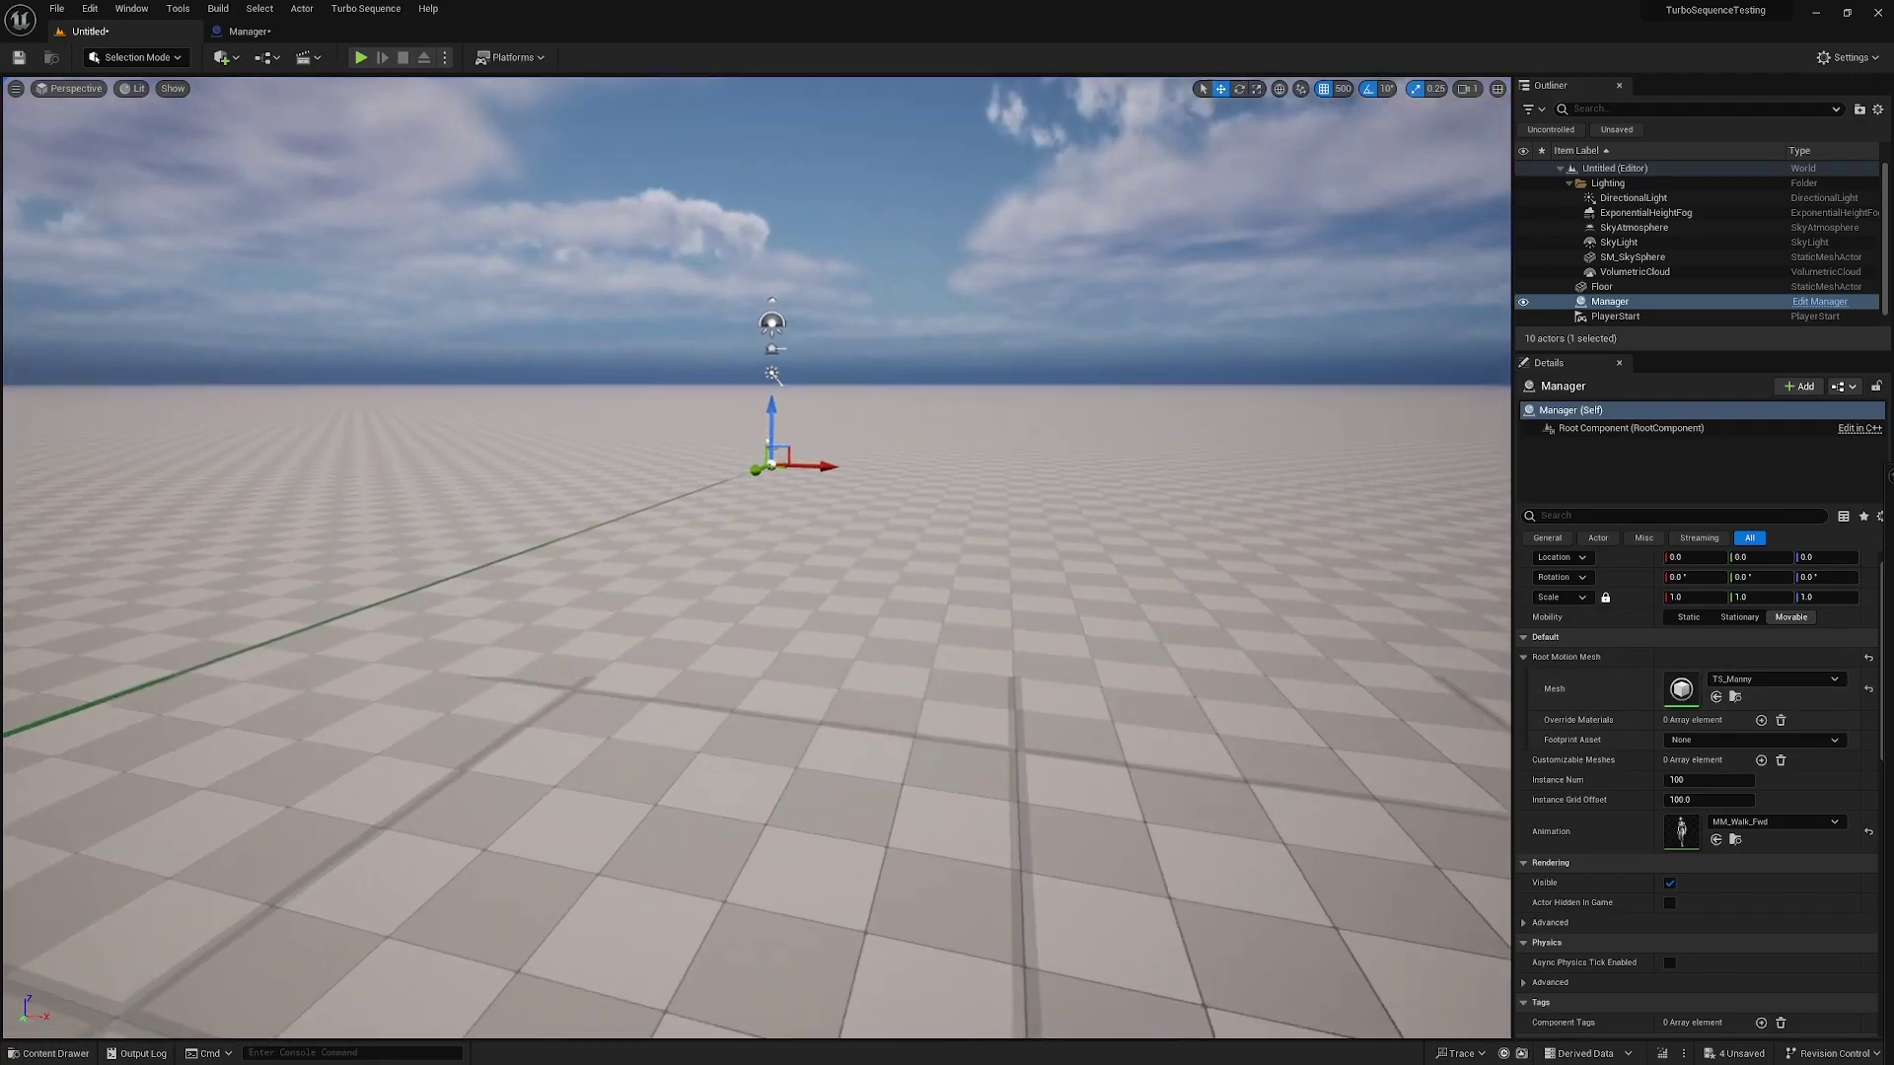
pyautogui.moveTo(756, 552); pyautogui.dragTo(730, 631, button='right')
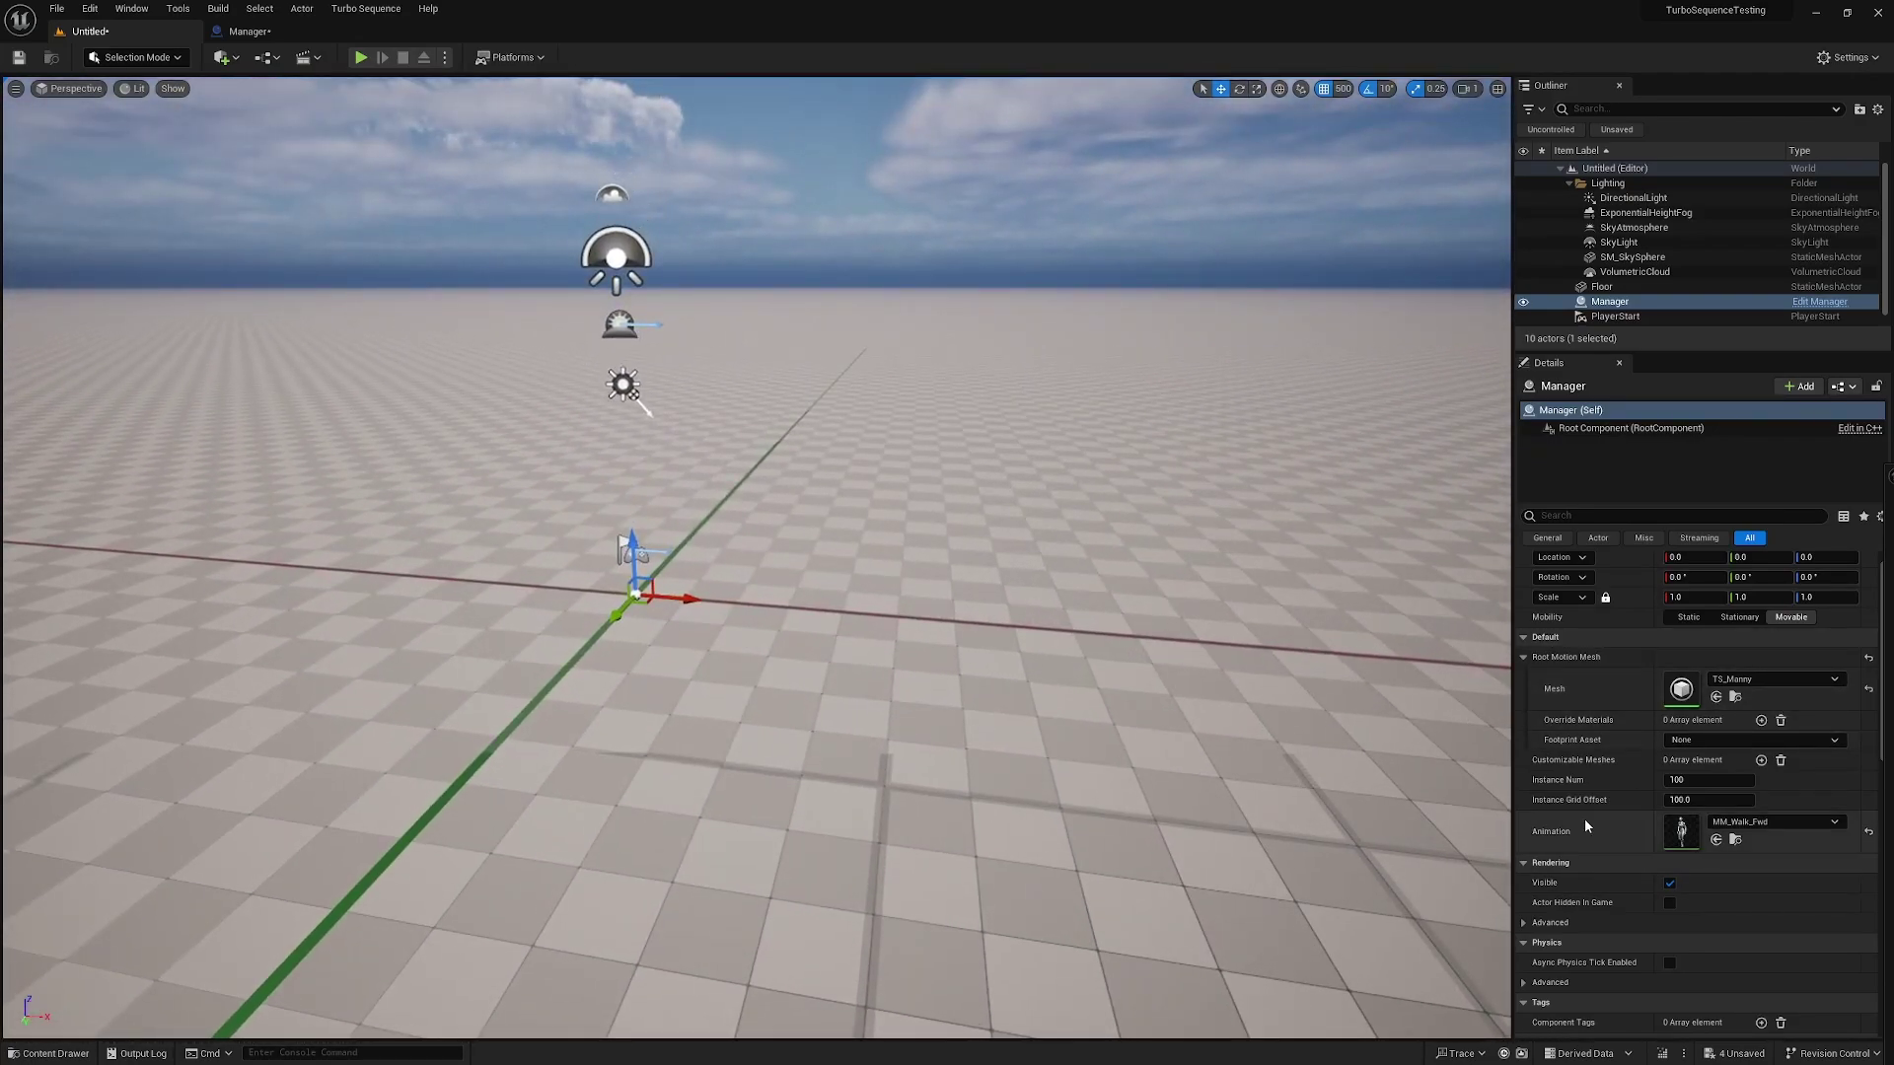
pyautogui.scroll(-2, 1584, 825)
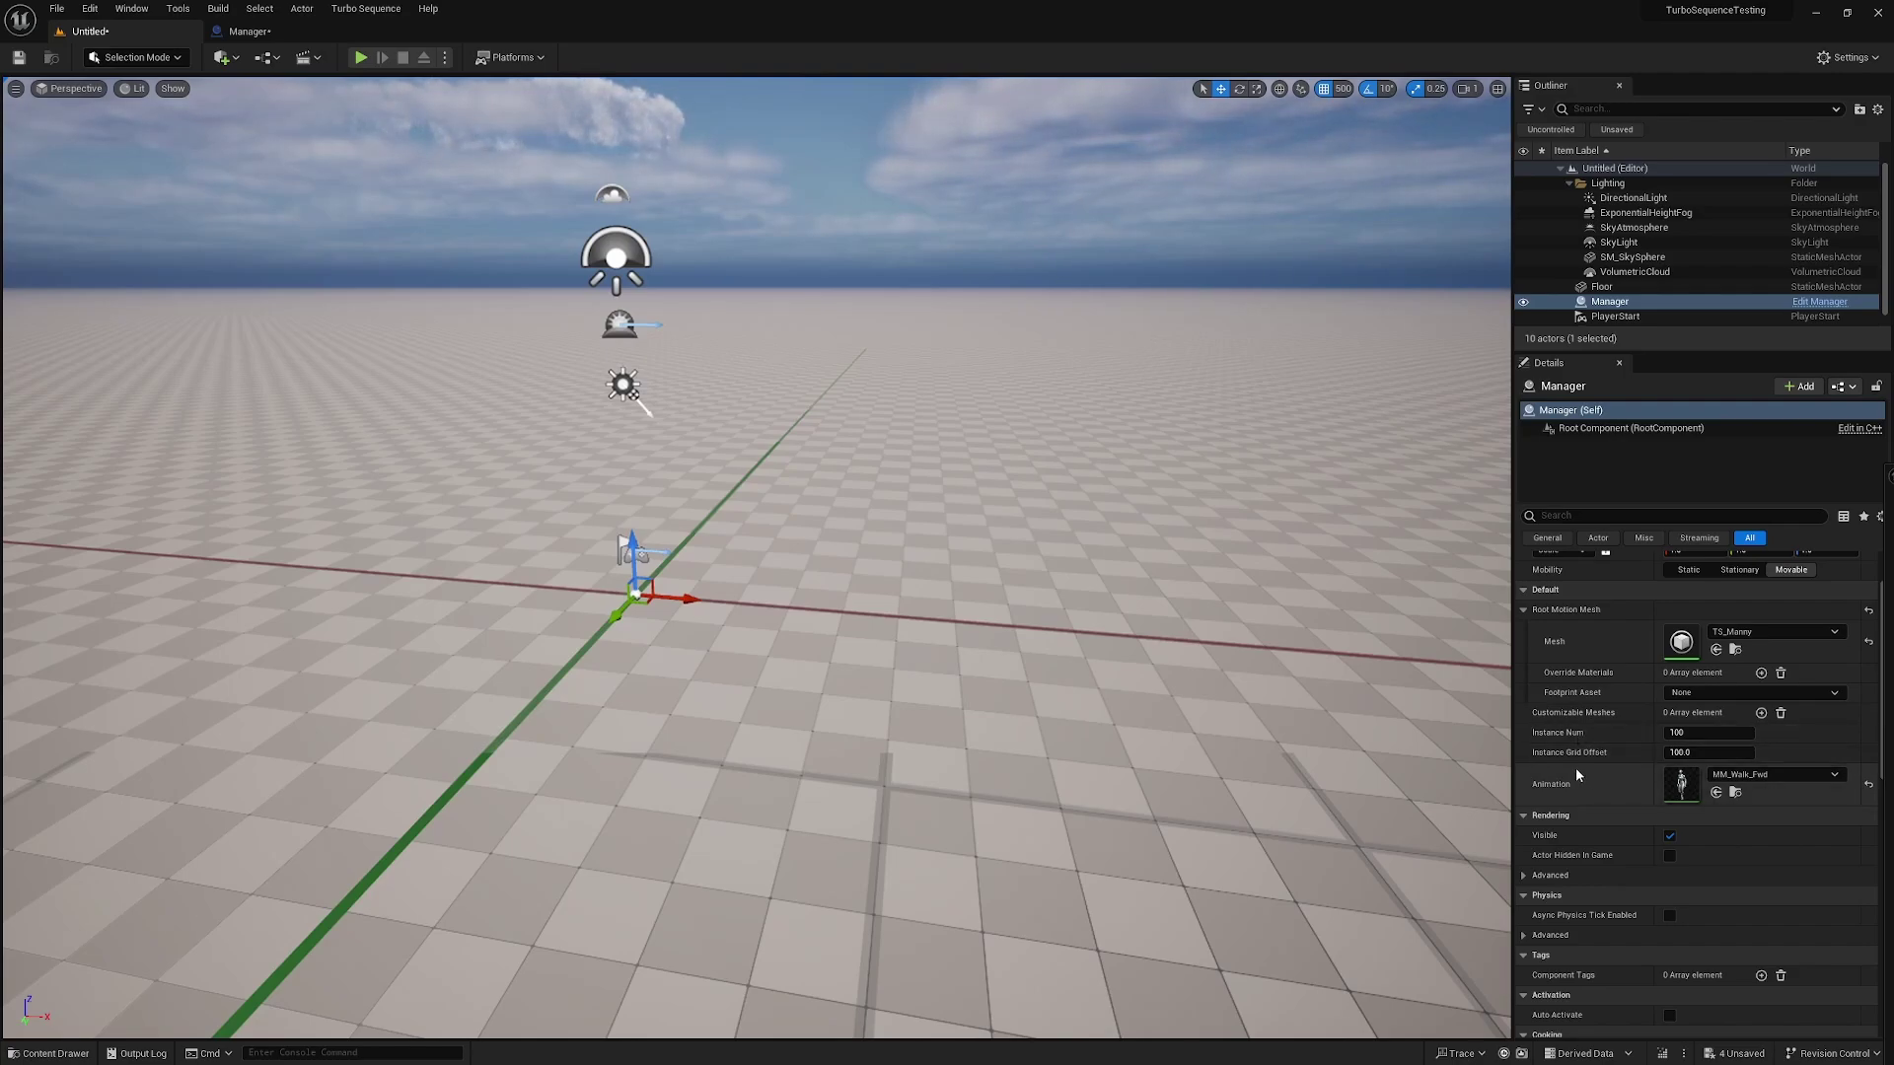
pyautogui.click(1705, 733)
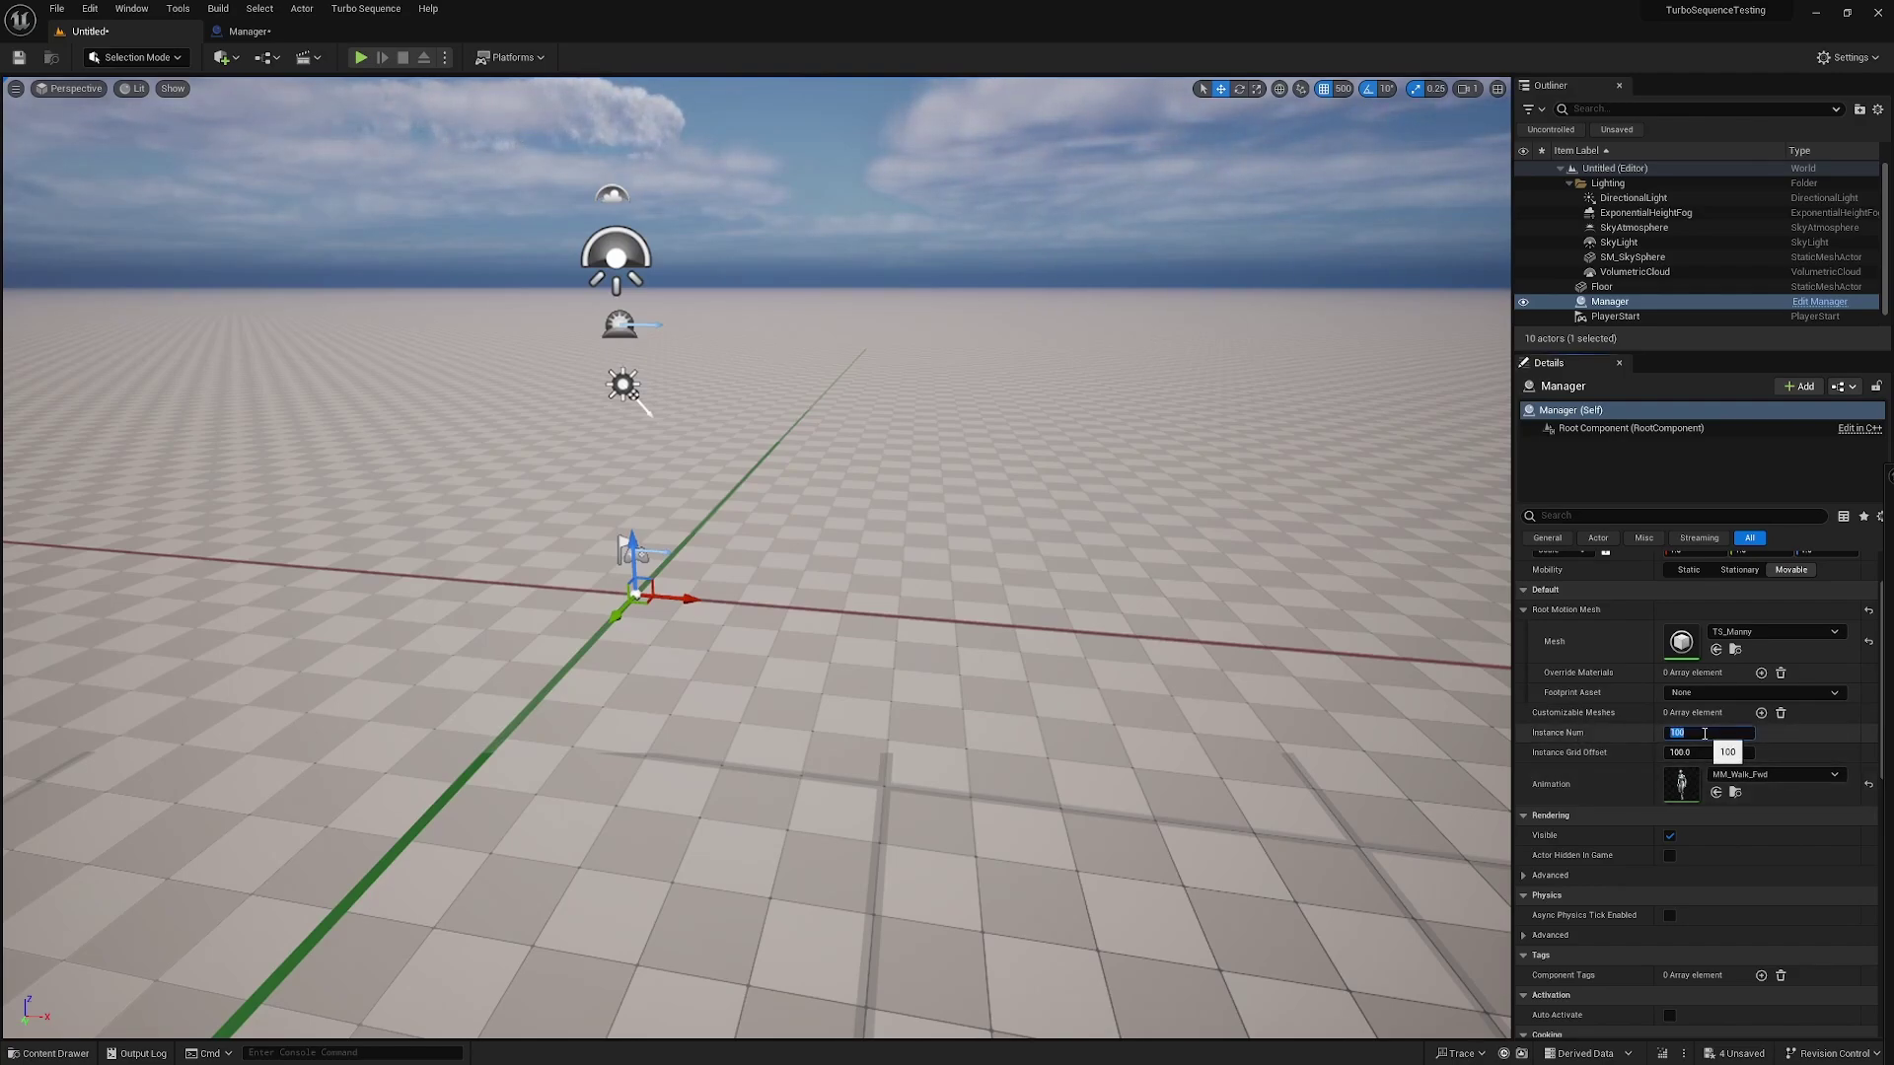
pyautogui.write('1000')
pyautogui.press('Return')
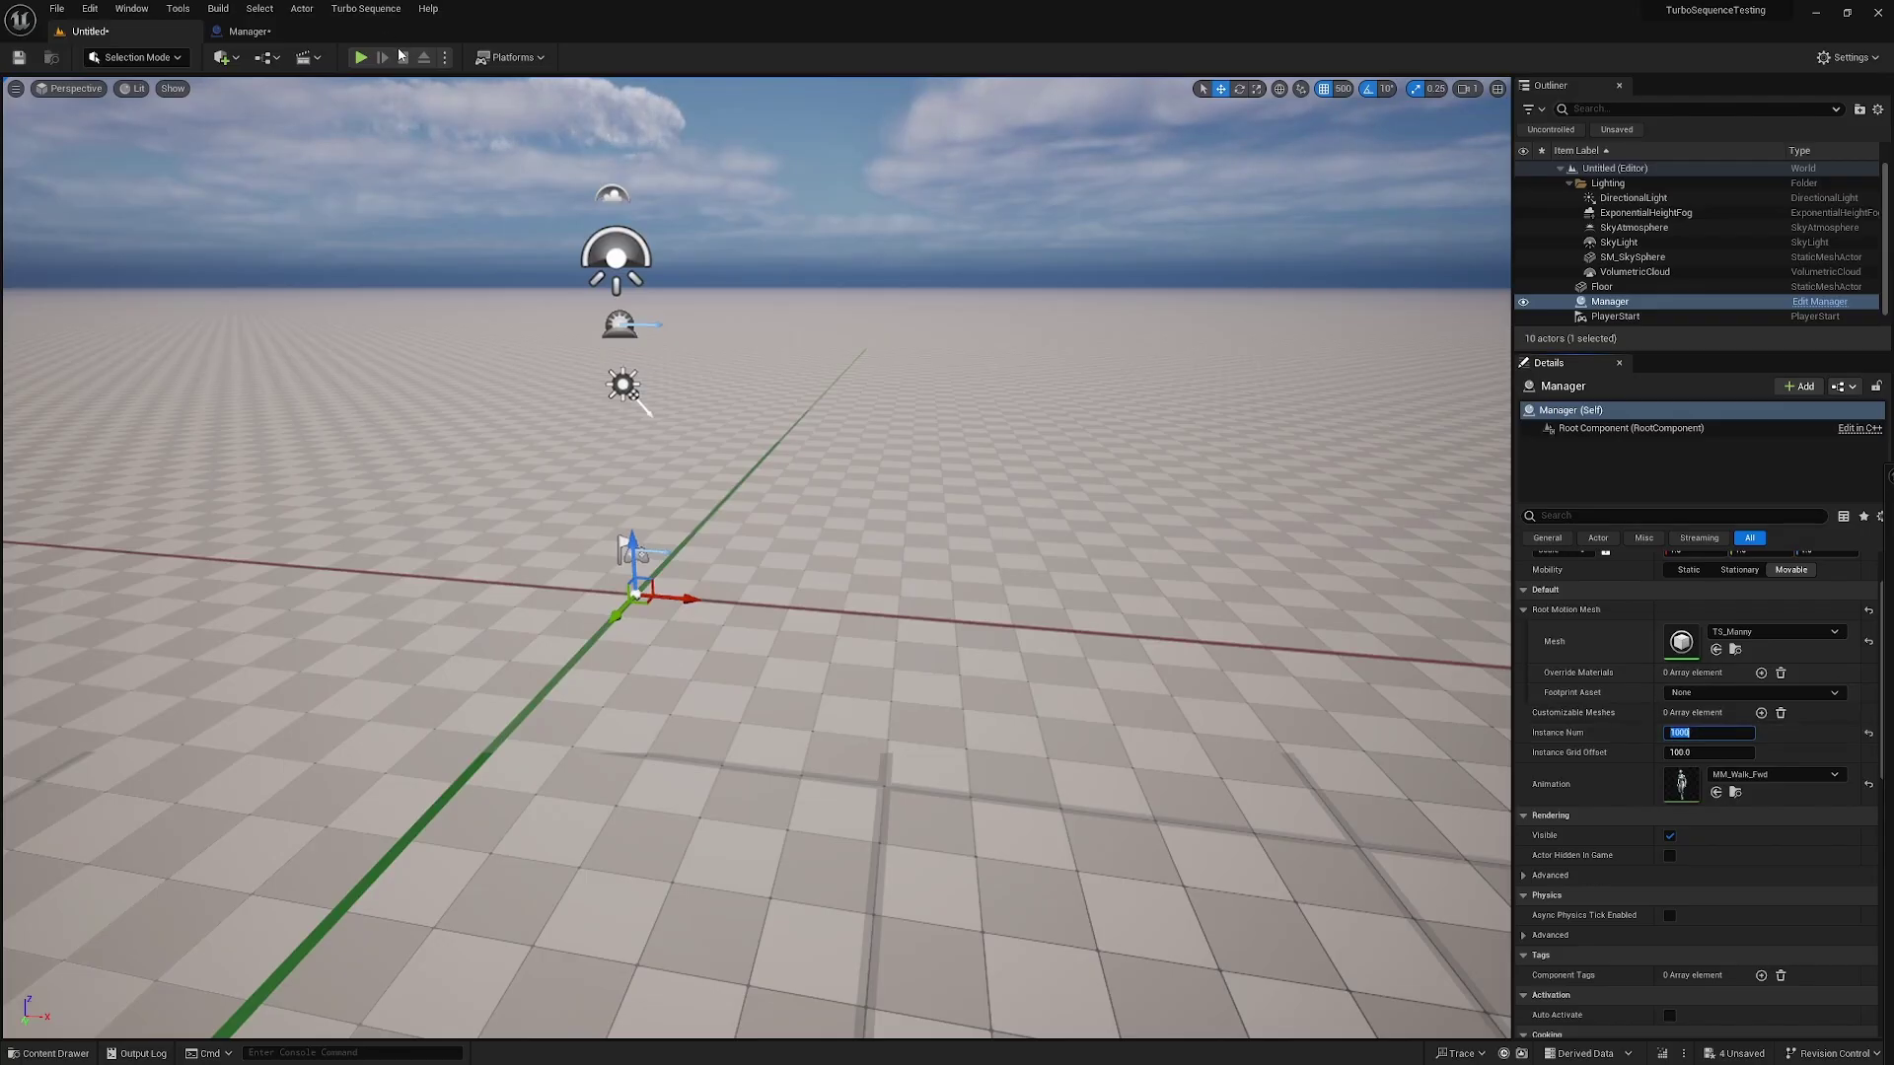
# - Play the level and fly around the 1000-instance mannequin crowd to inspect it, then stop the play session
pyautogui.click(367, 57)
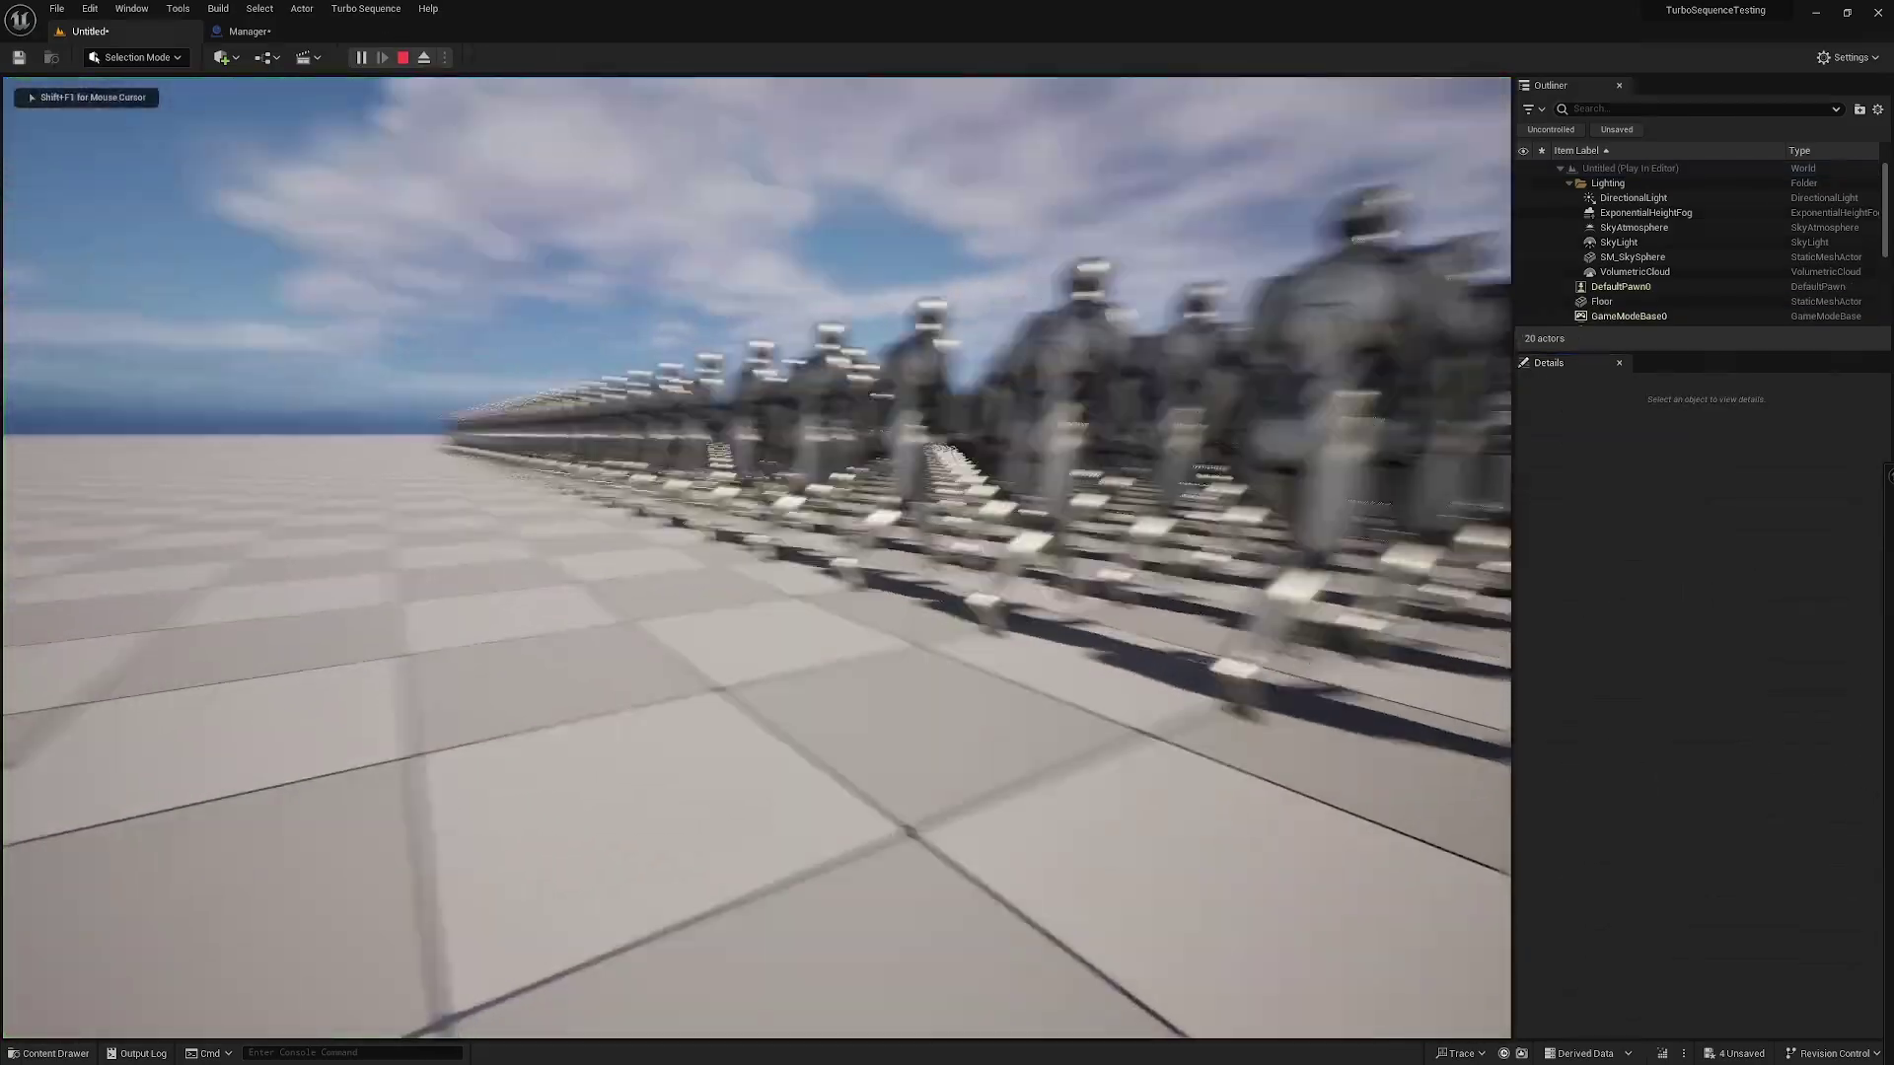
pyautogui.press('s')
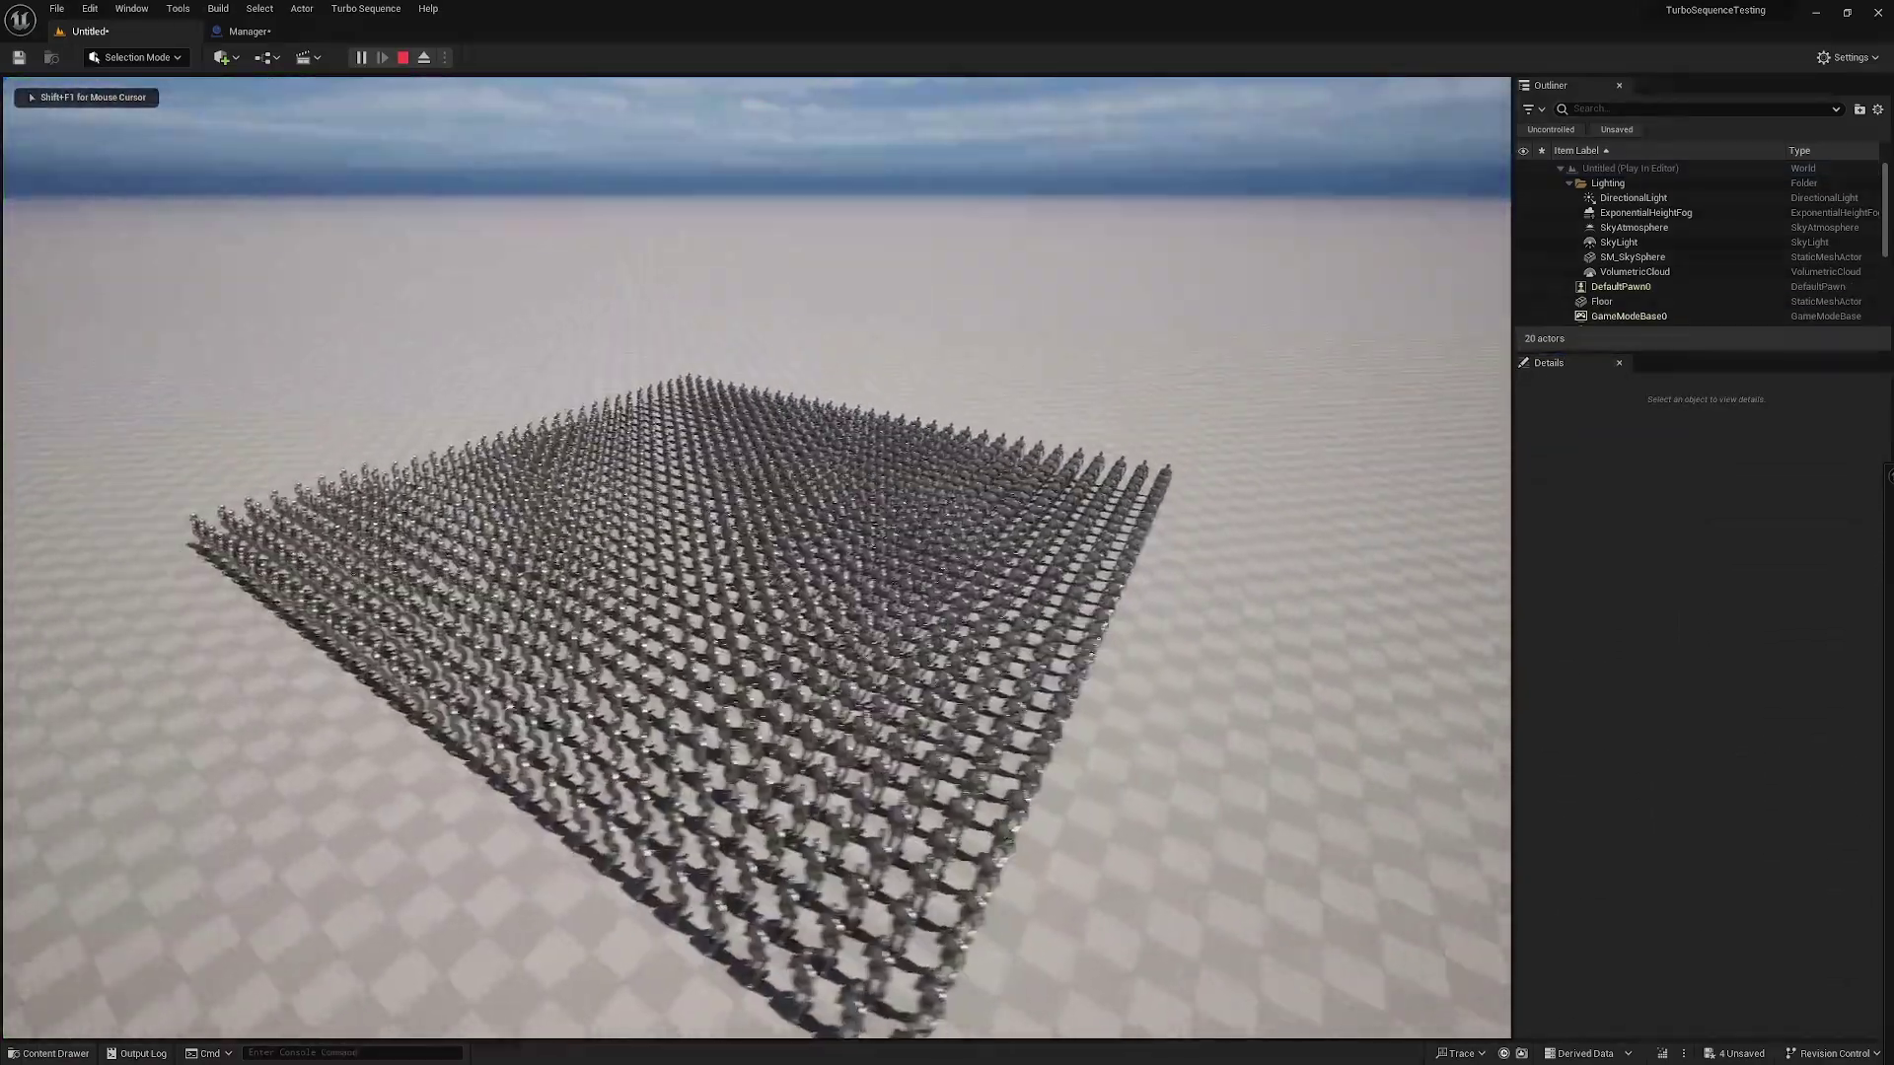
pyautogui.press('w')
pyautogui.press('w')
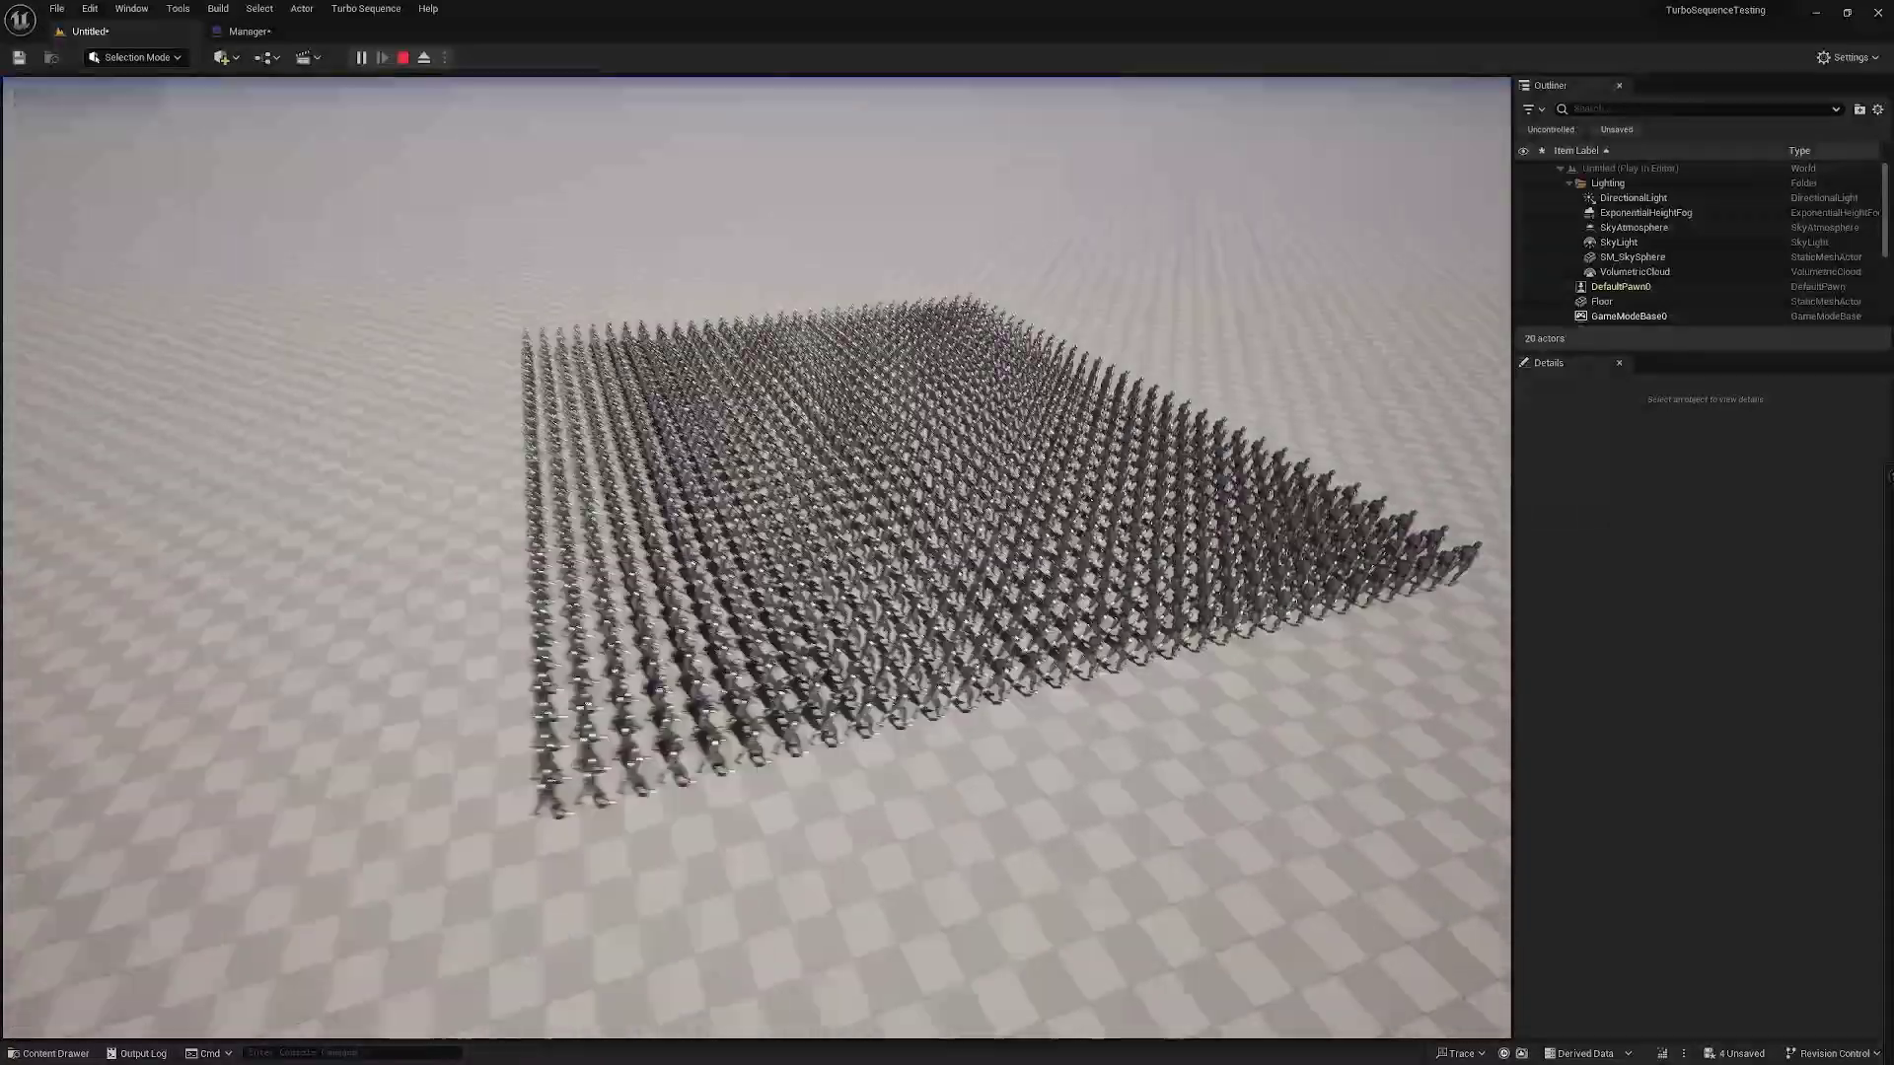
pyautogui.press('Escape')
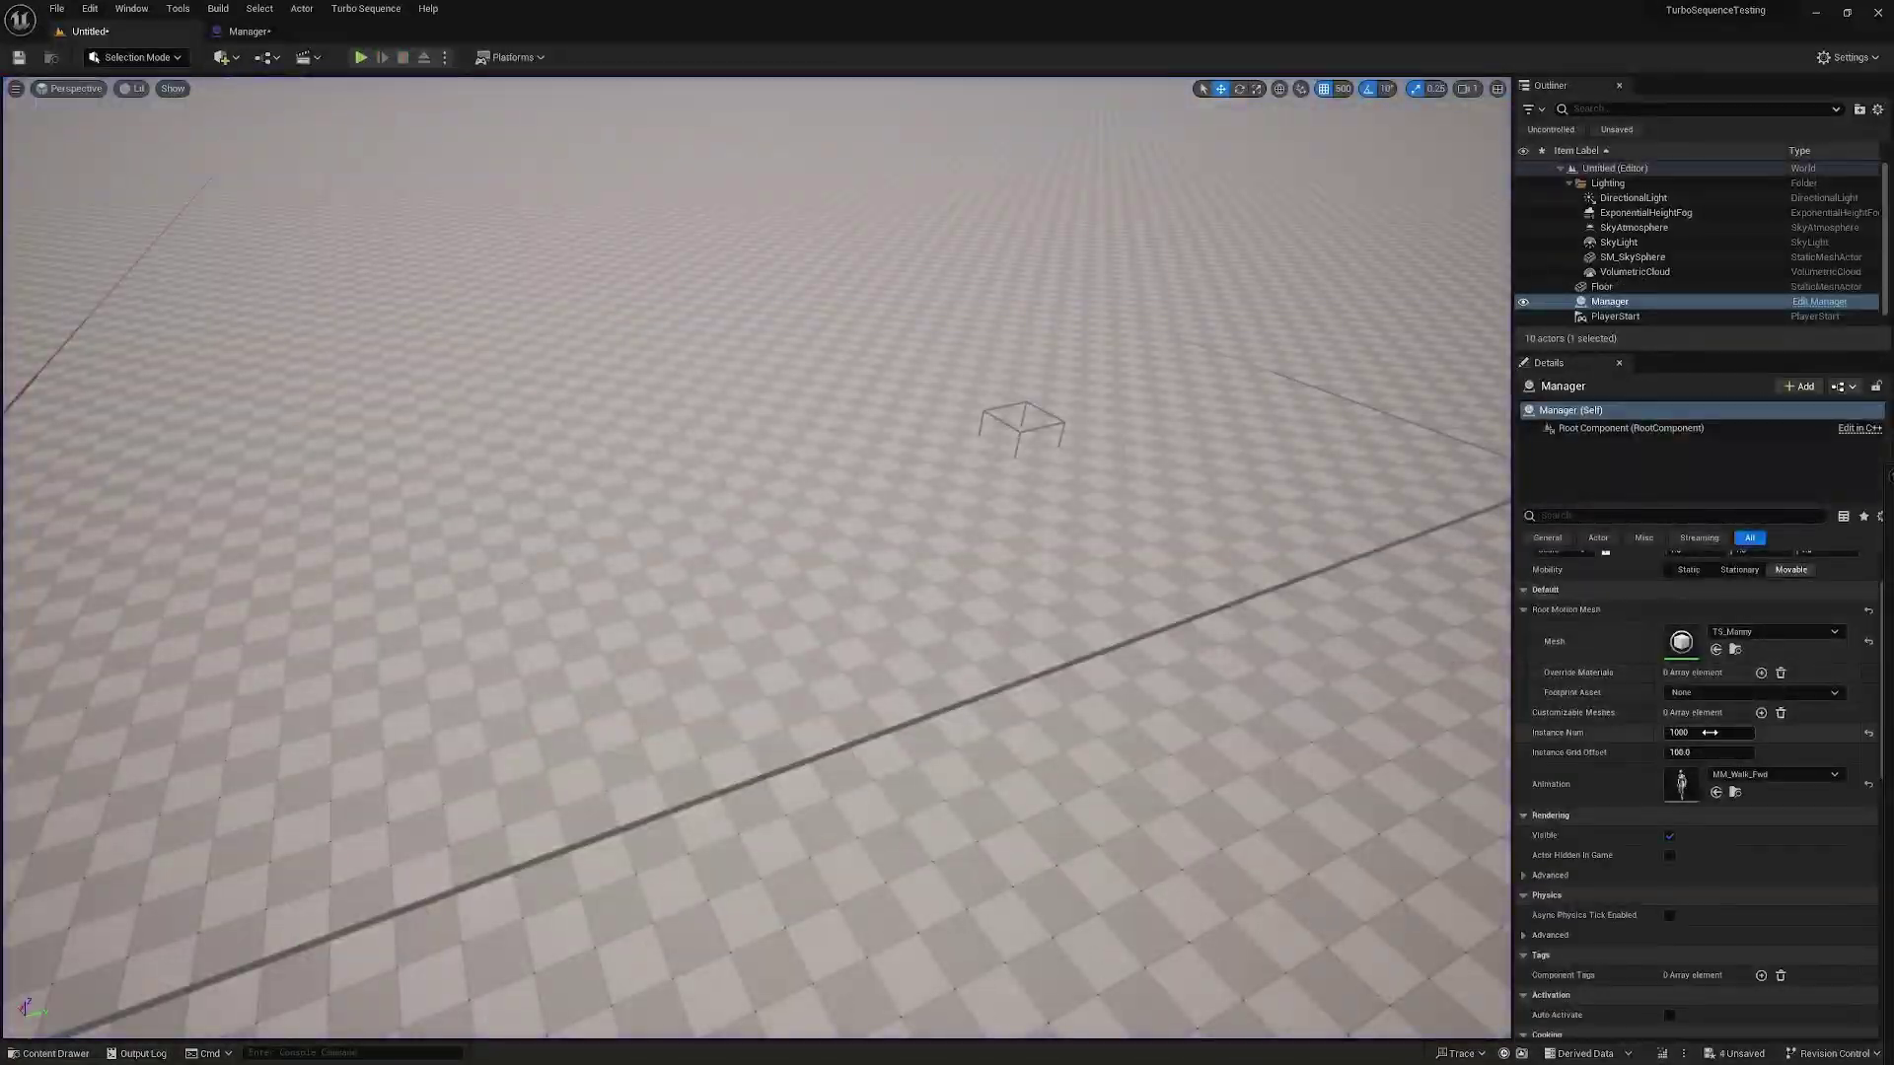
# - Set the Instance Num of the Manager actor to 10000
pyautogui.click(1711, 734)
pyautogui.write('1')
pyautogui.press('Return')
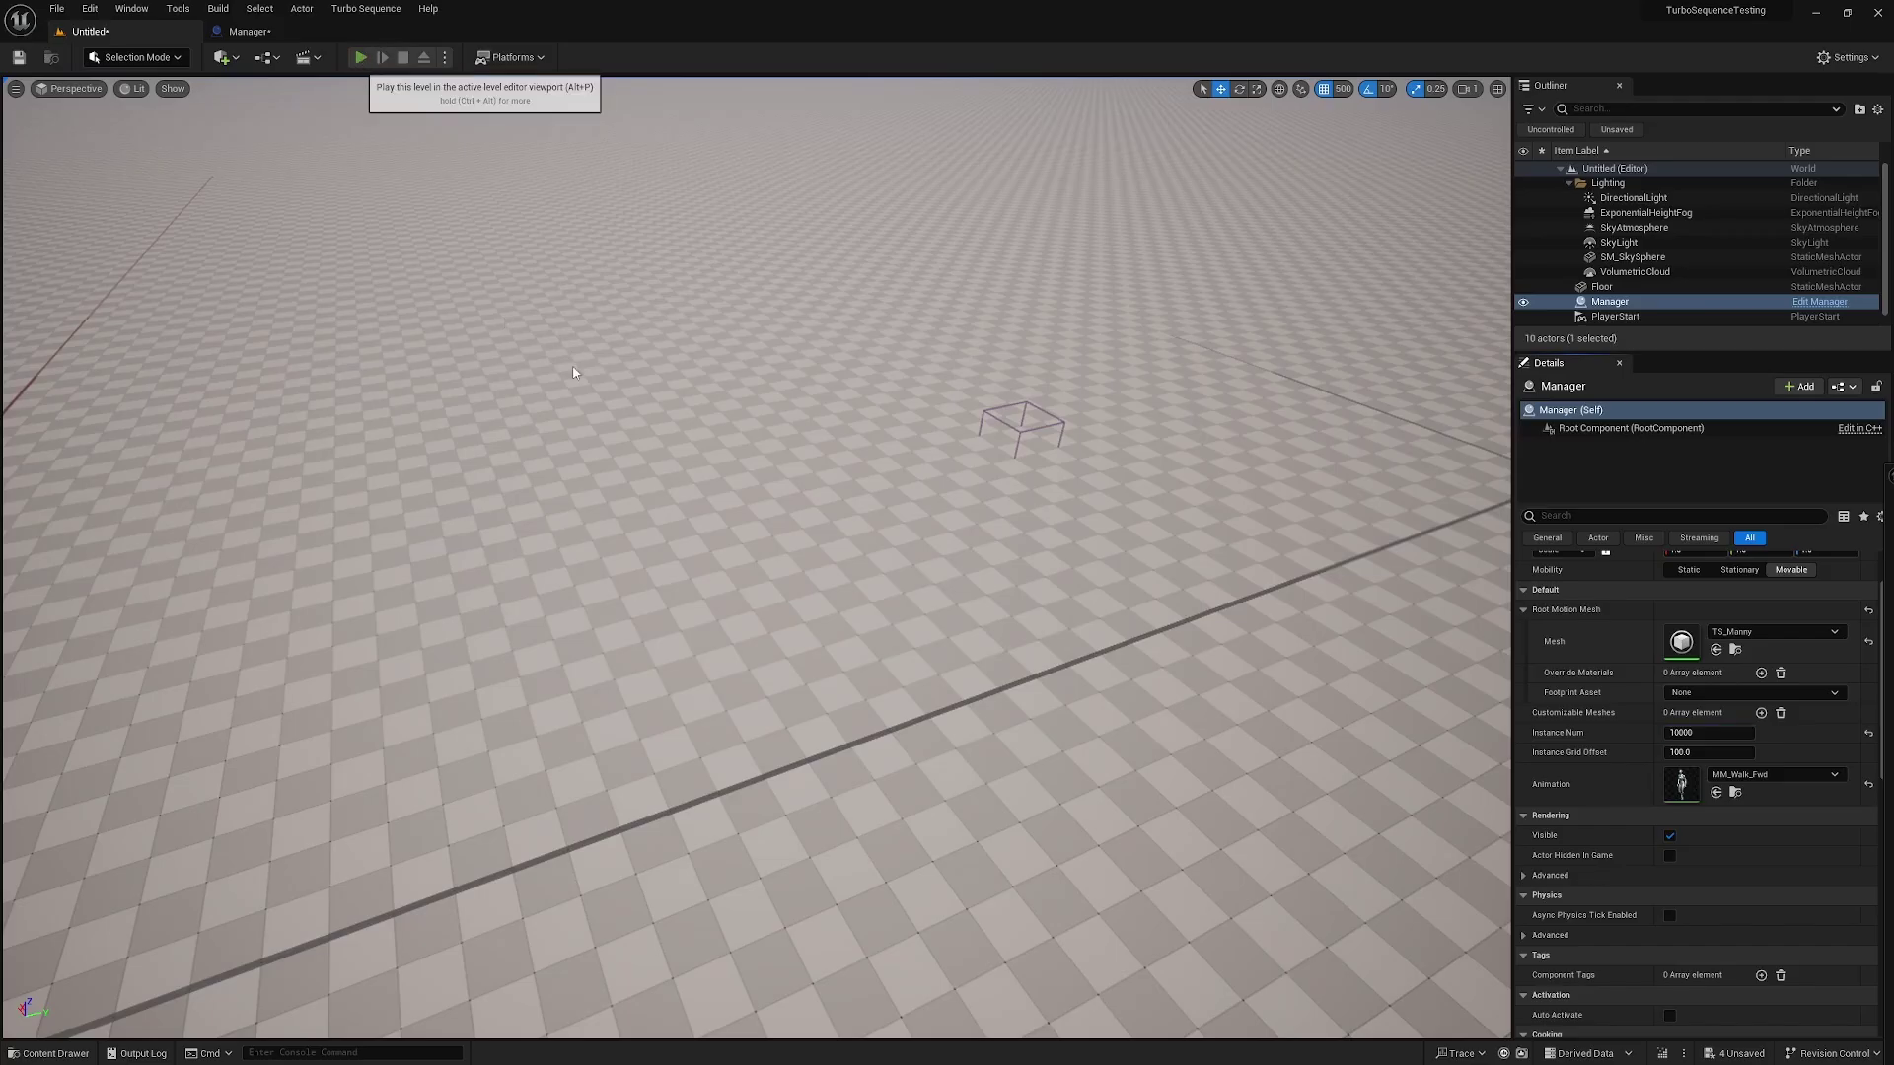
# - Run the level with 10000 mannequins, view the crowd from several sides and heights, and end the play session
pyautogui.hotkey('alt', 'p')
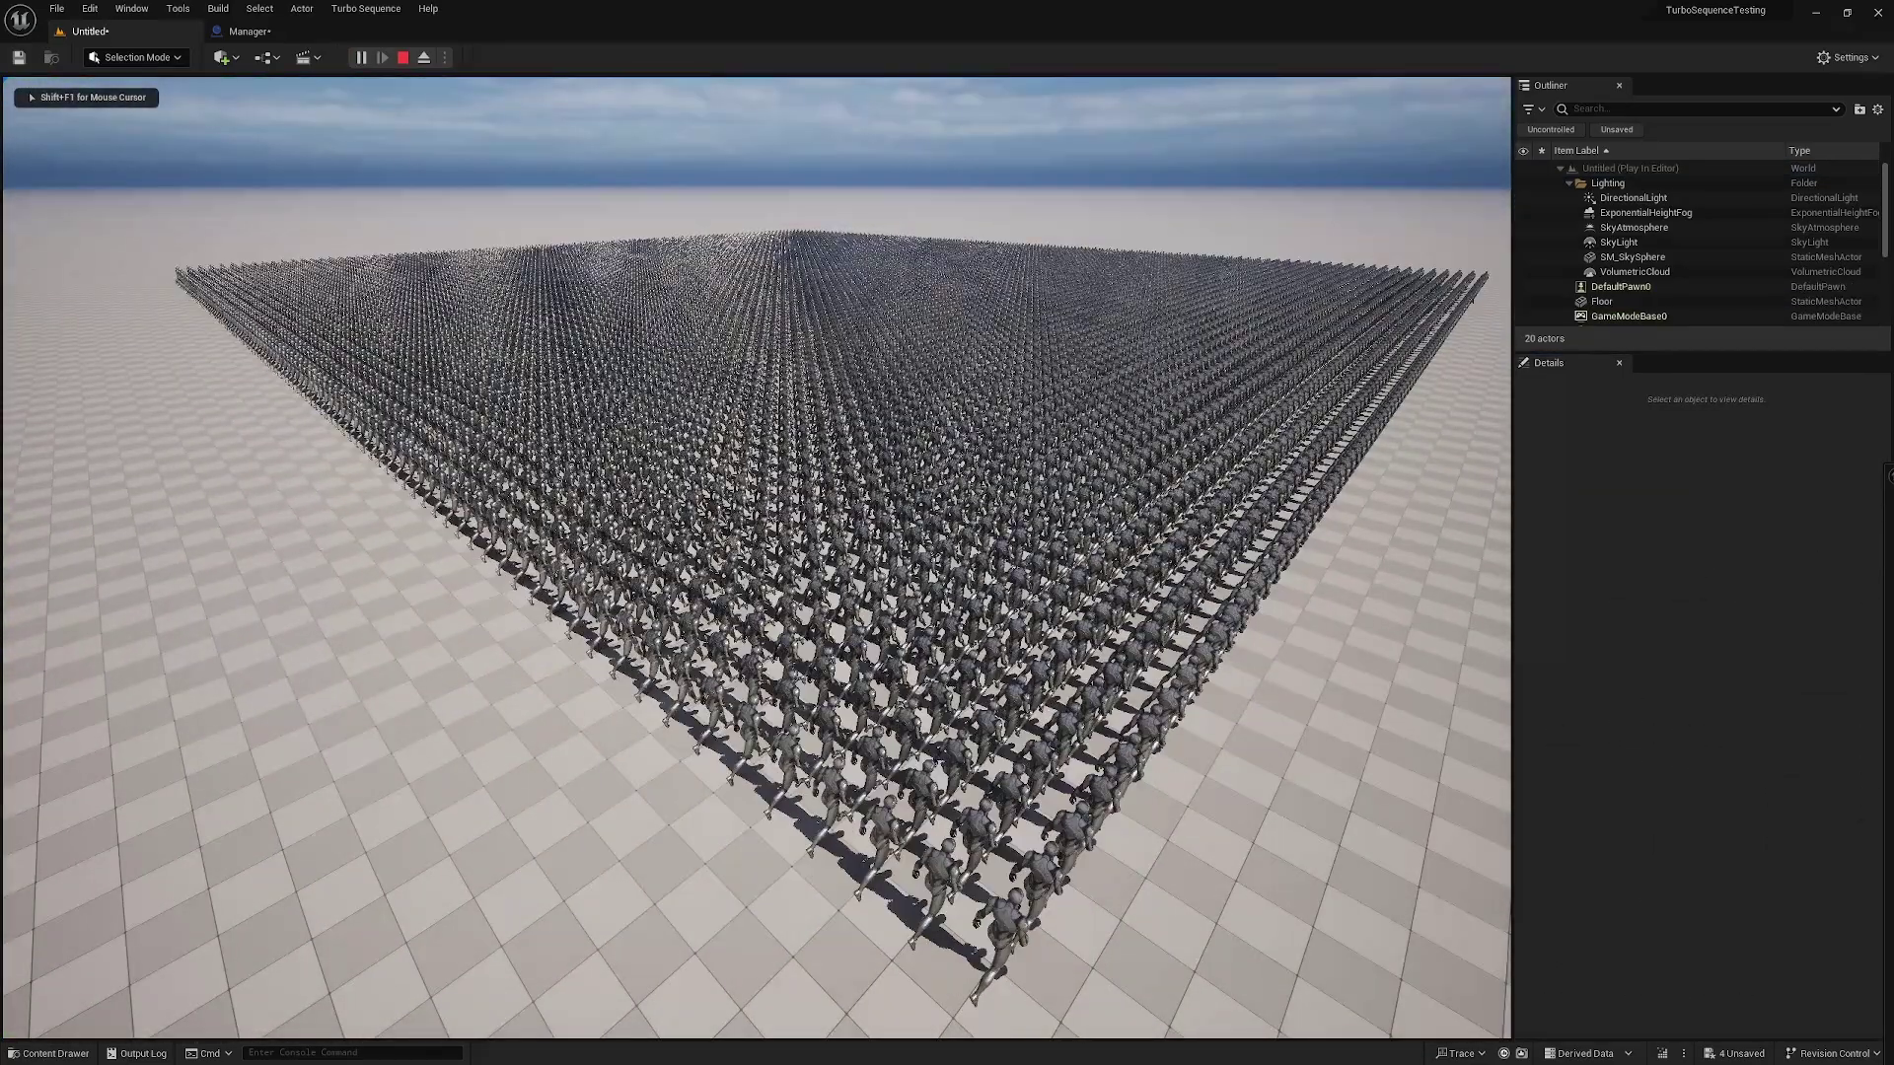
pyautogui.press('w')
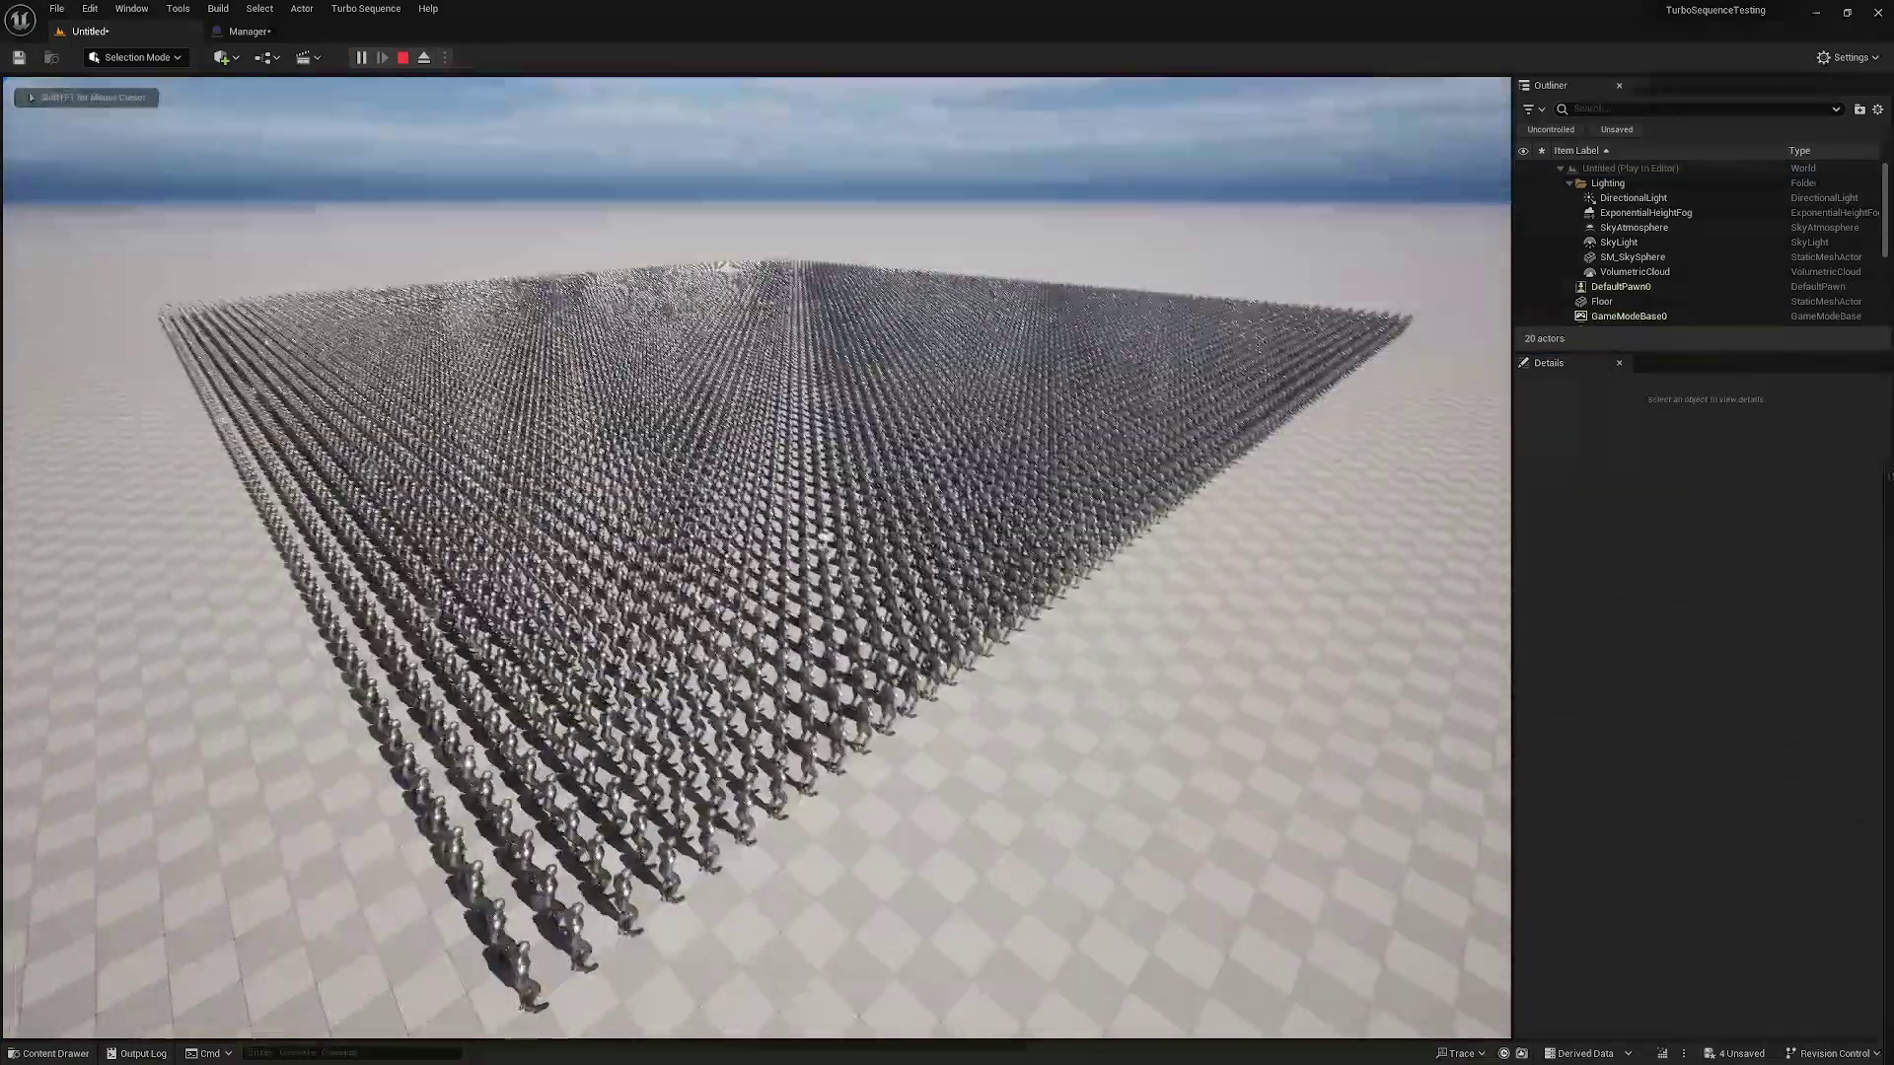
pyautogui.press('s')
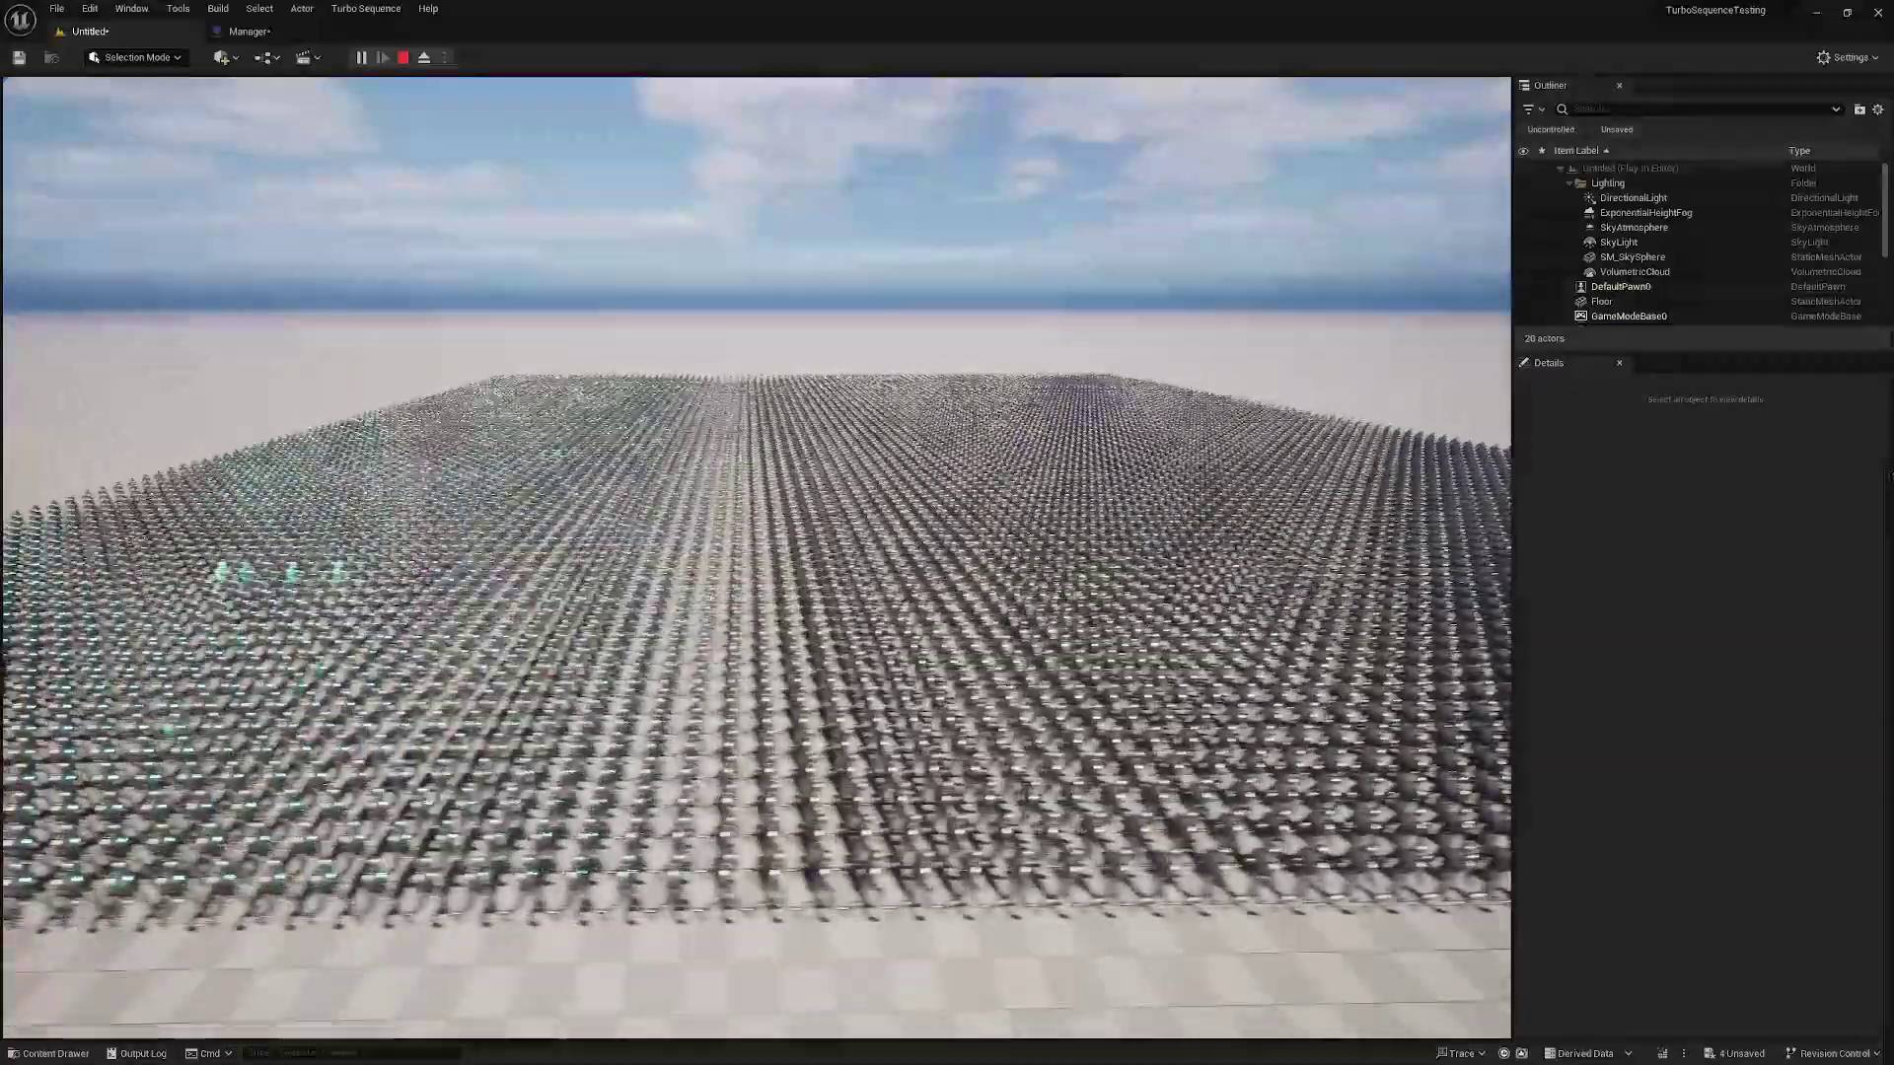
pyautogui.press('d')
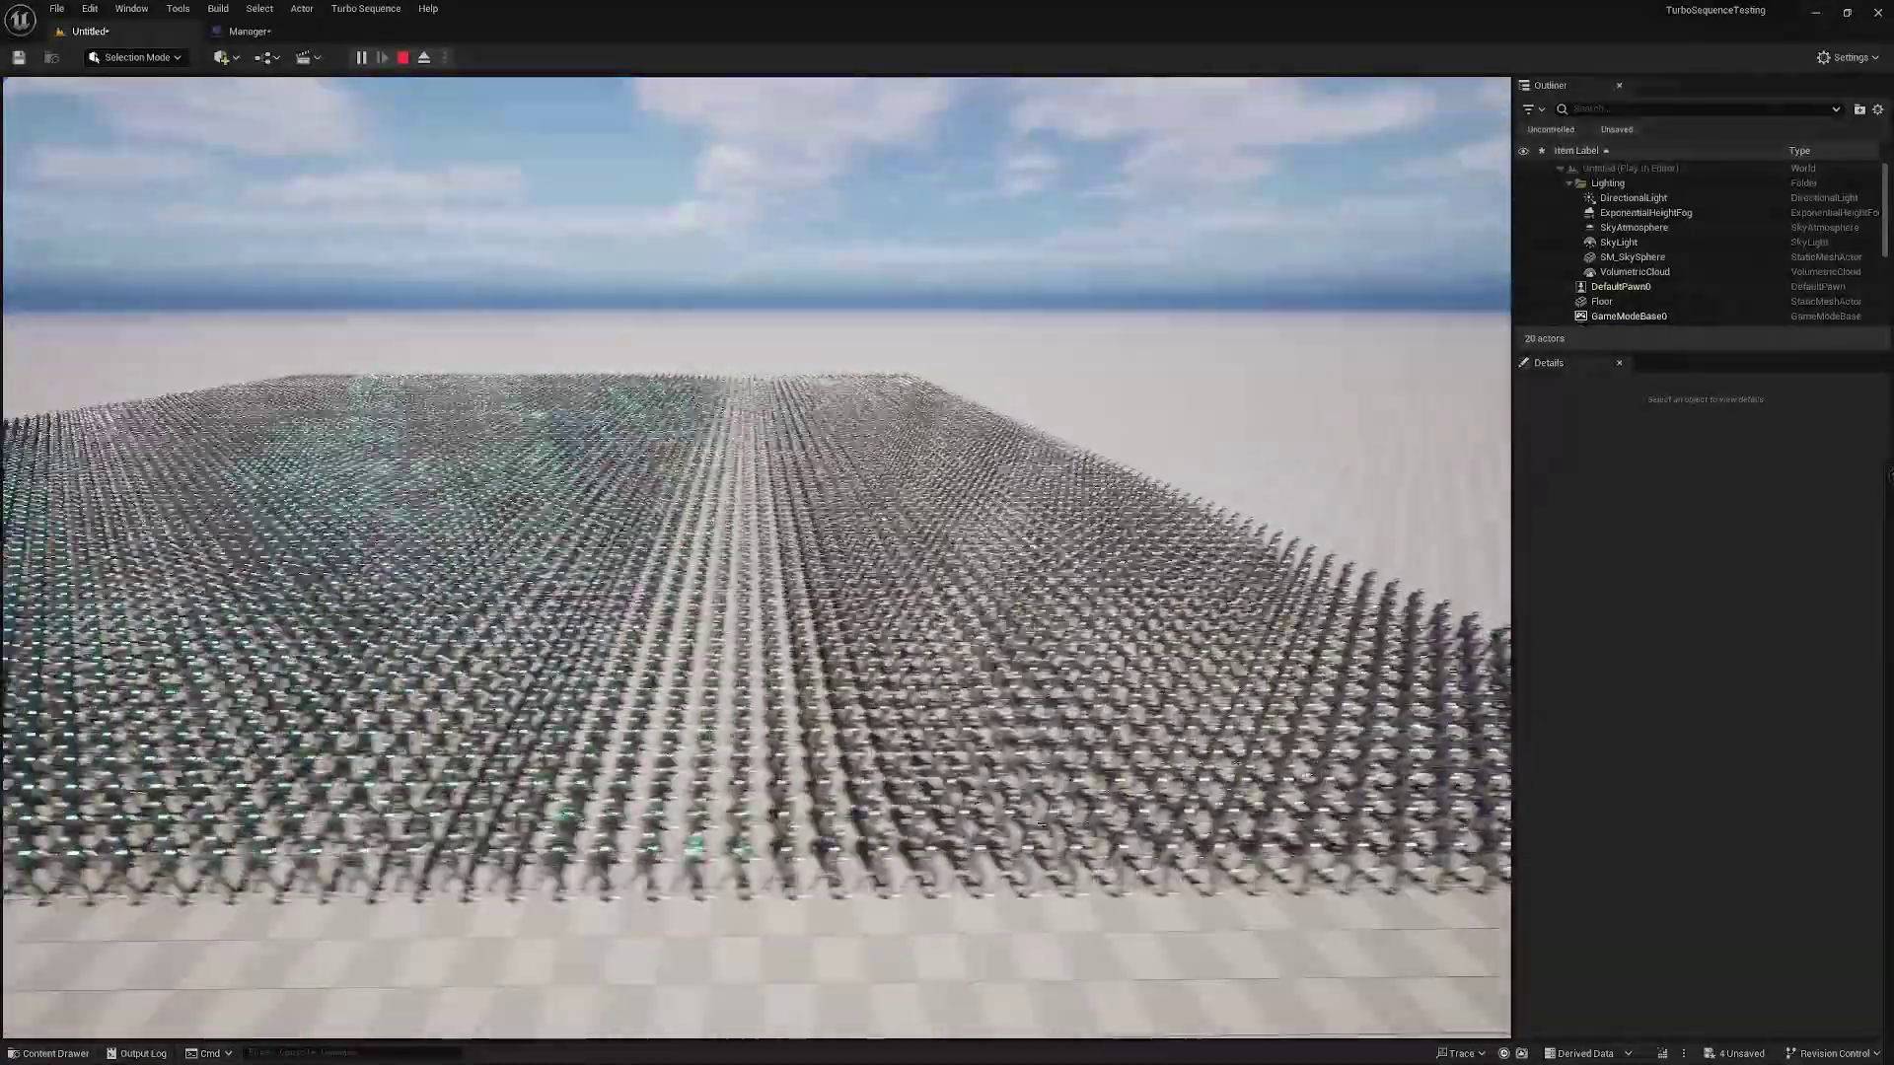
pyautogui.press('d')
pyautogui.press('s')
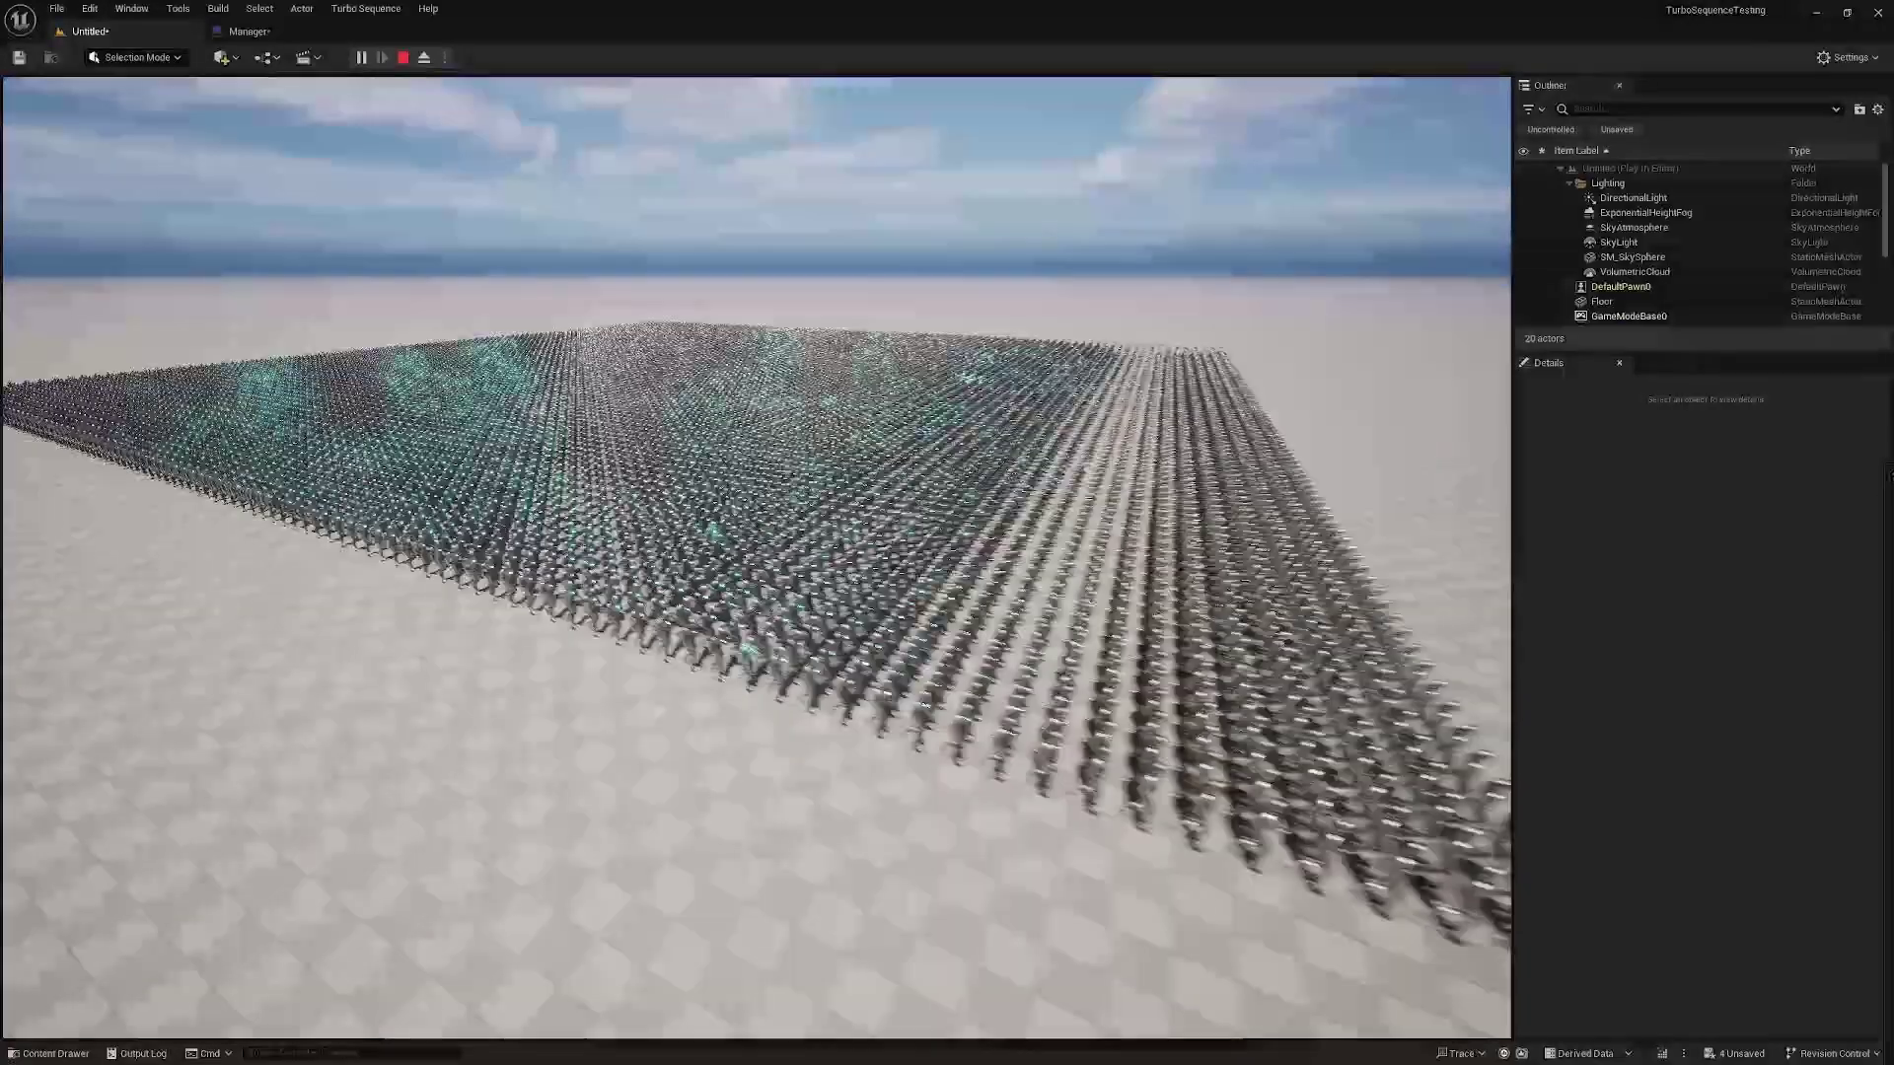
pyautogui.press('d')
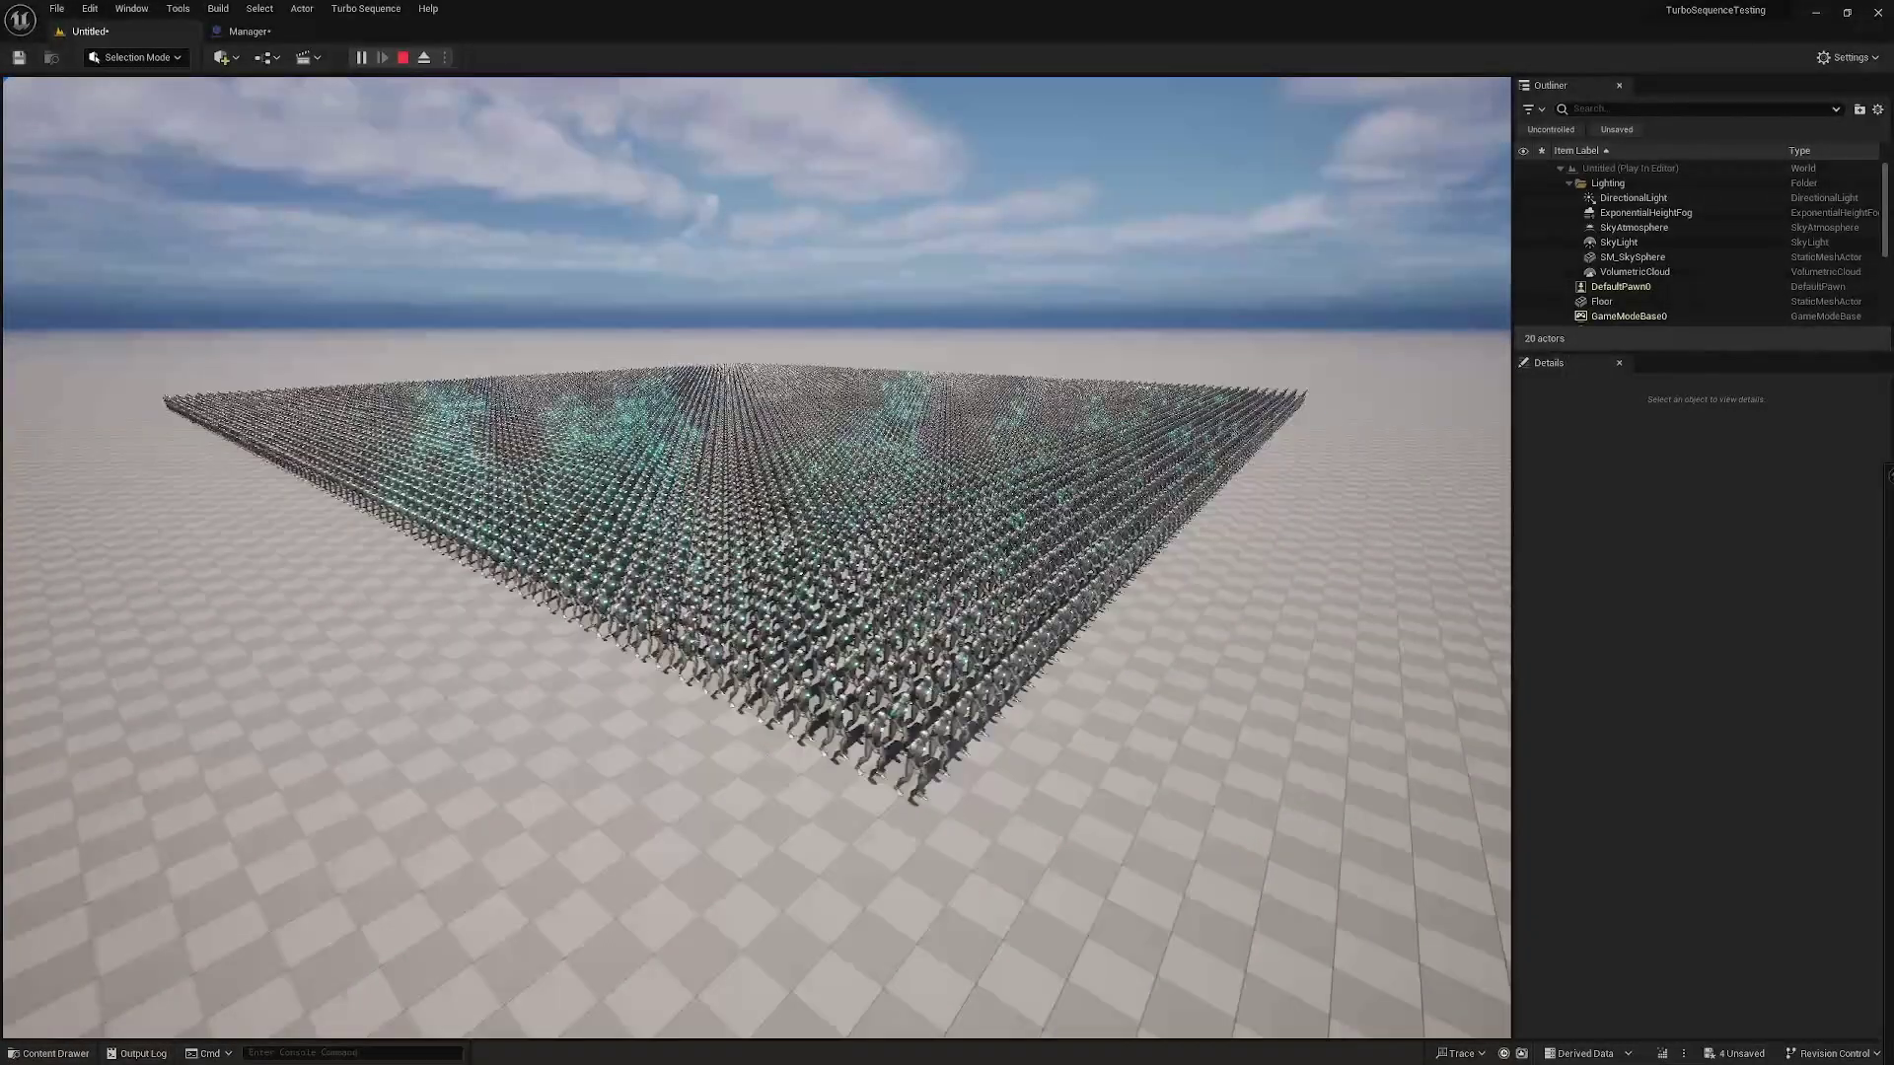
pyautogui.press('Escape')
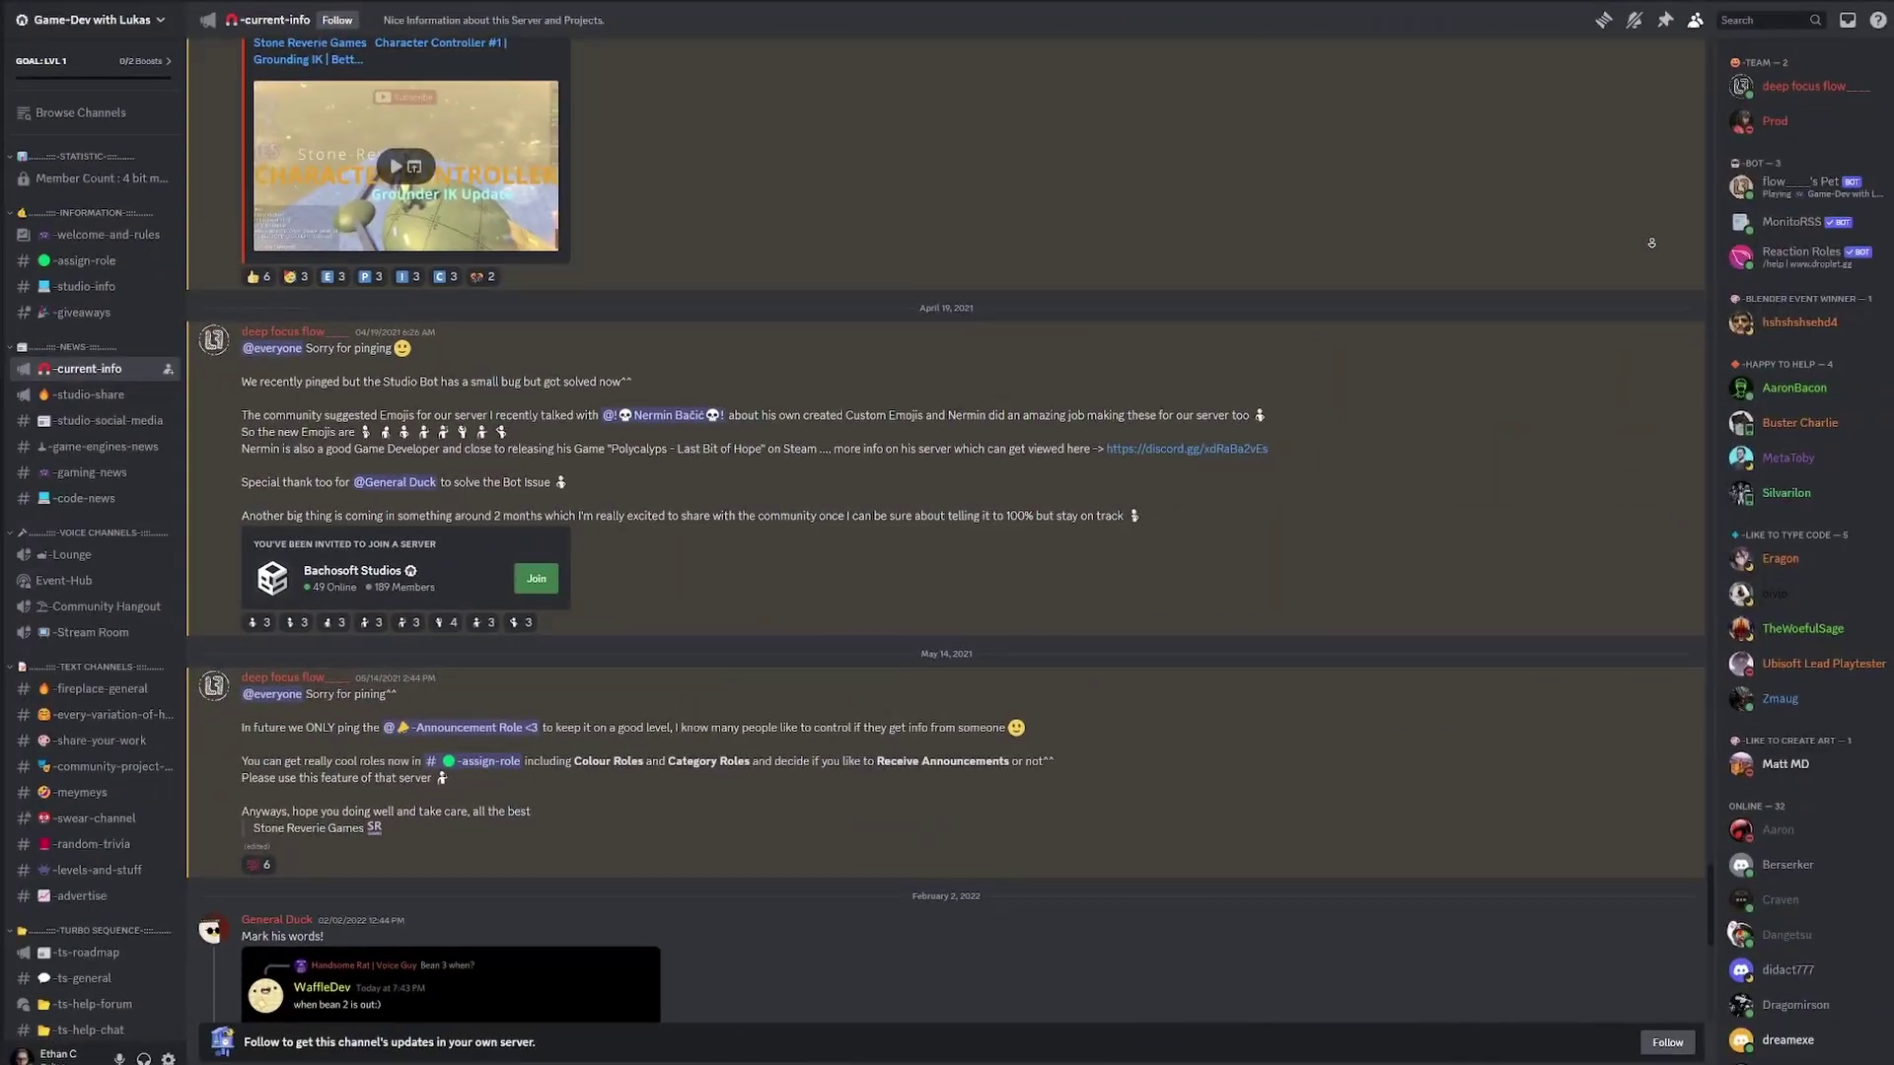
# - Switch to Discord and look through the current-info channel down to the Turbo Sequence release announcement
pyautogui.scroll(-2, 1658, 260)
pyautogui.scroll(-5, 1658, 259)
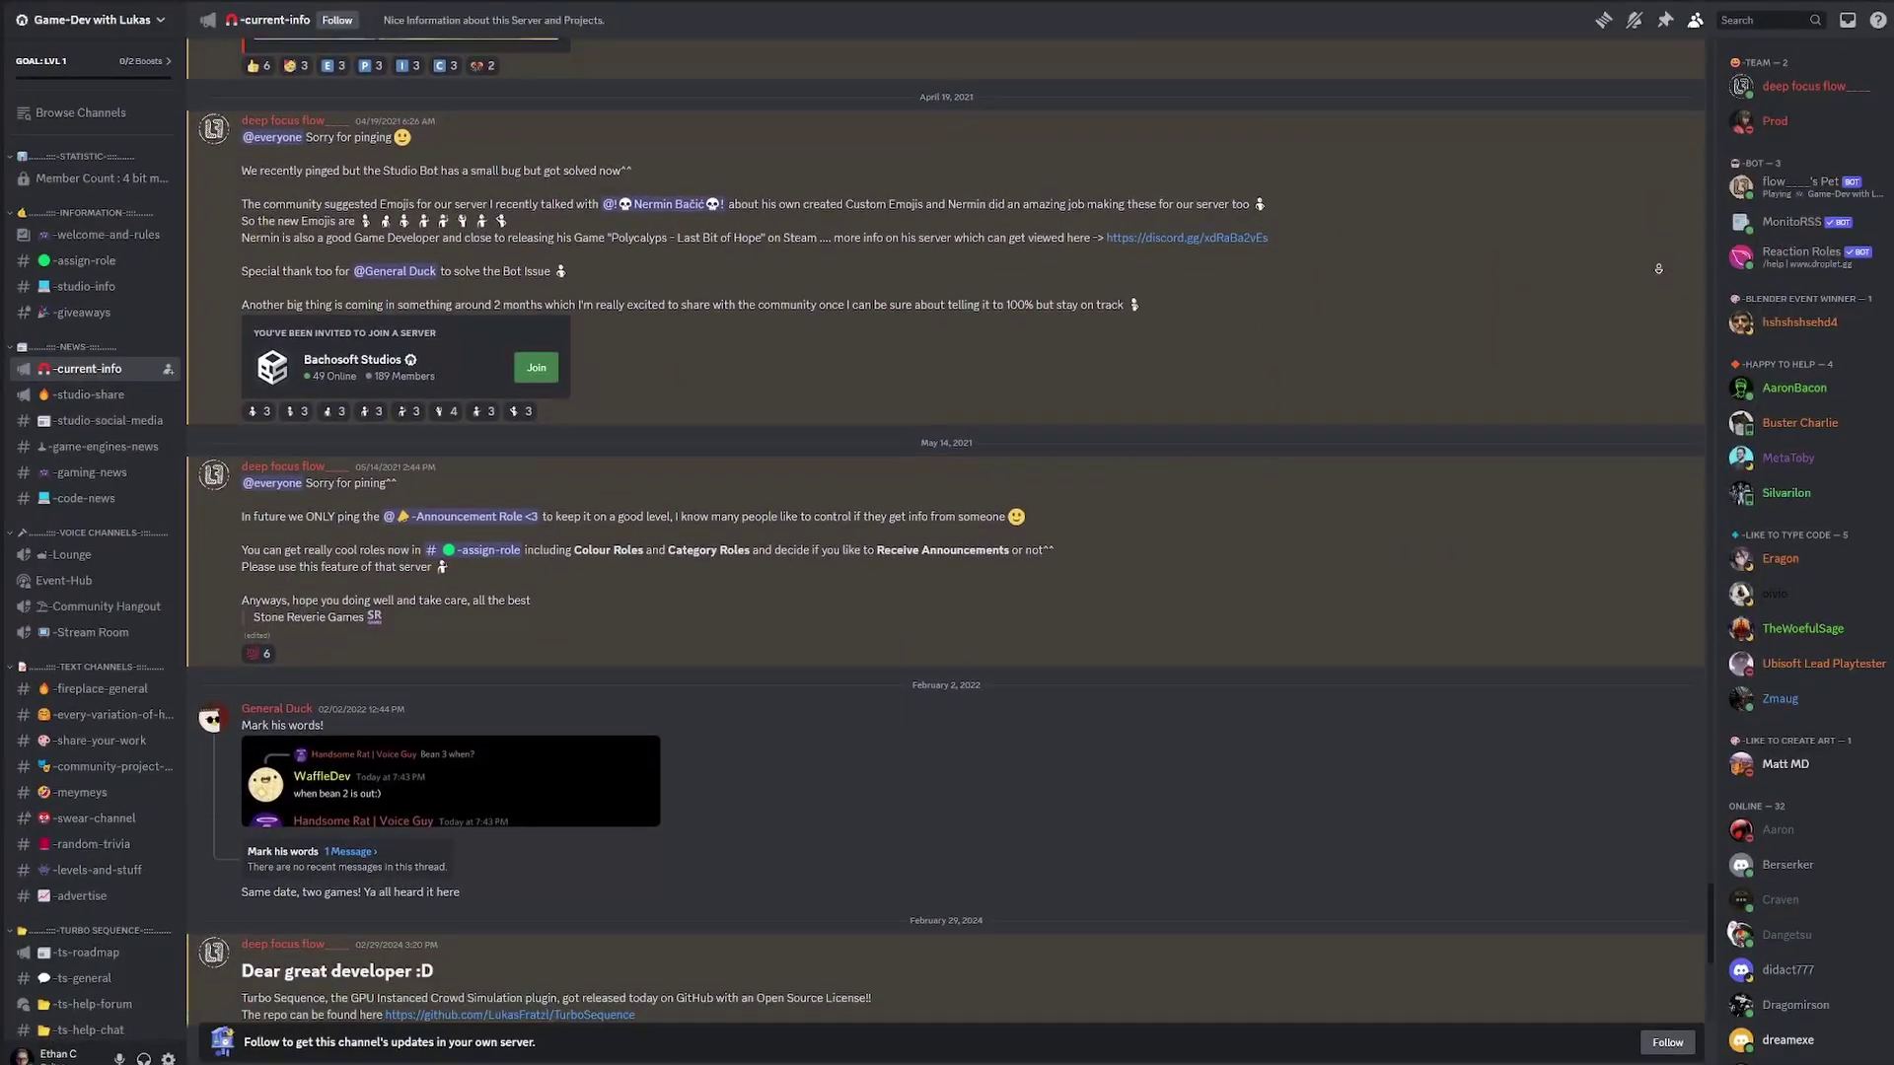
pyautogui.scroll(-5, 1657, 271)
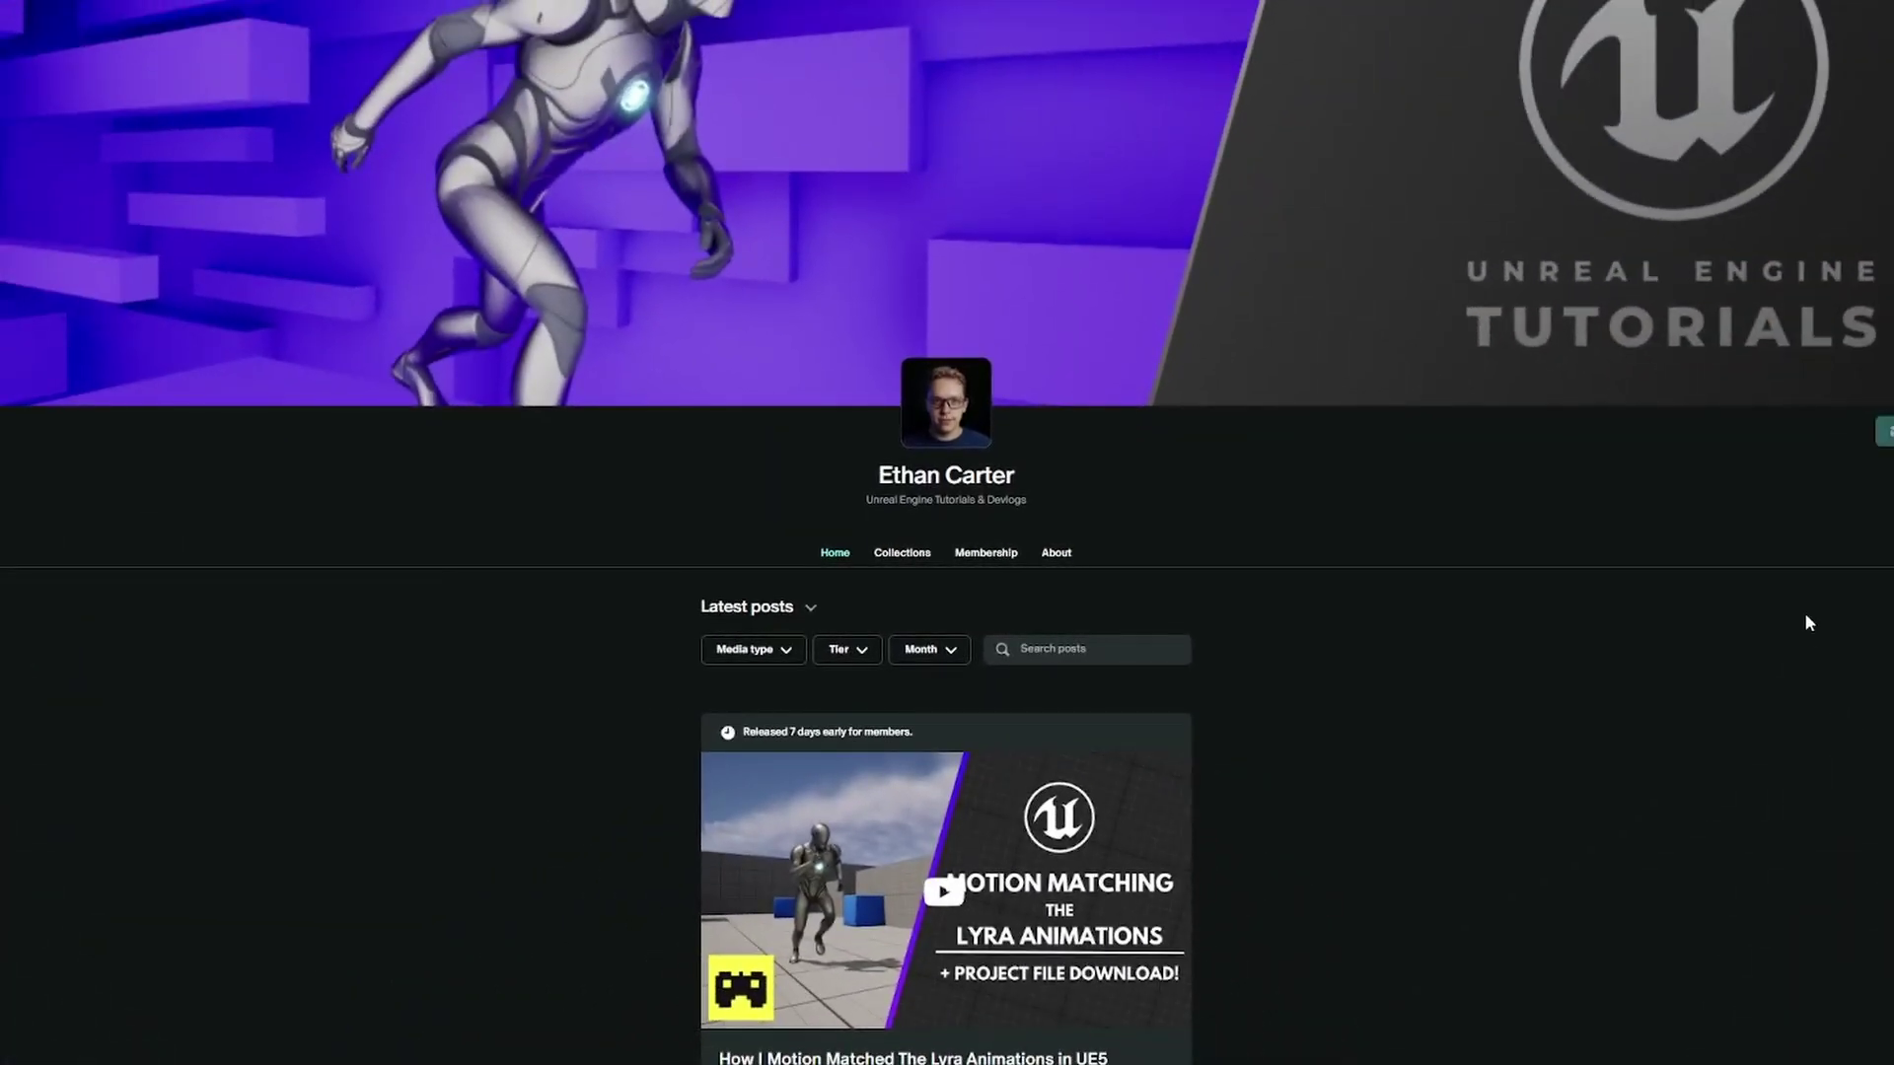
# - Switch to the creator's Unreal Engine Tutorials & Devlogs membership page and browse its latest posts
pyautogui.scroll(-2, 1800, 625)
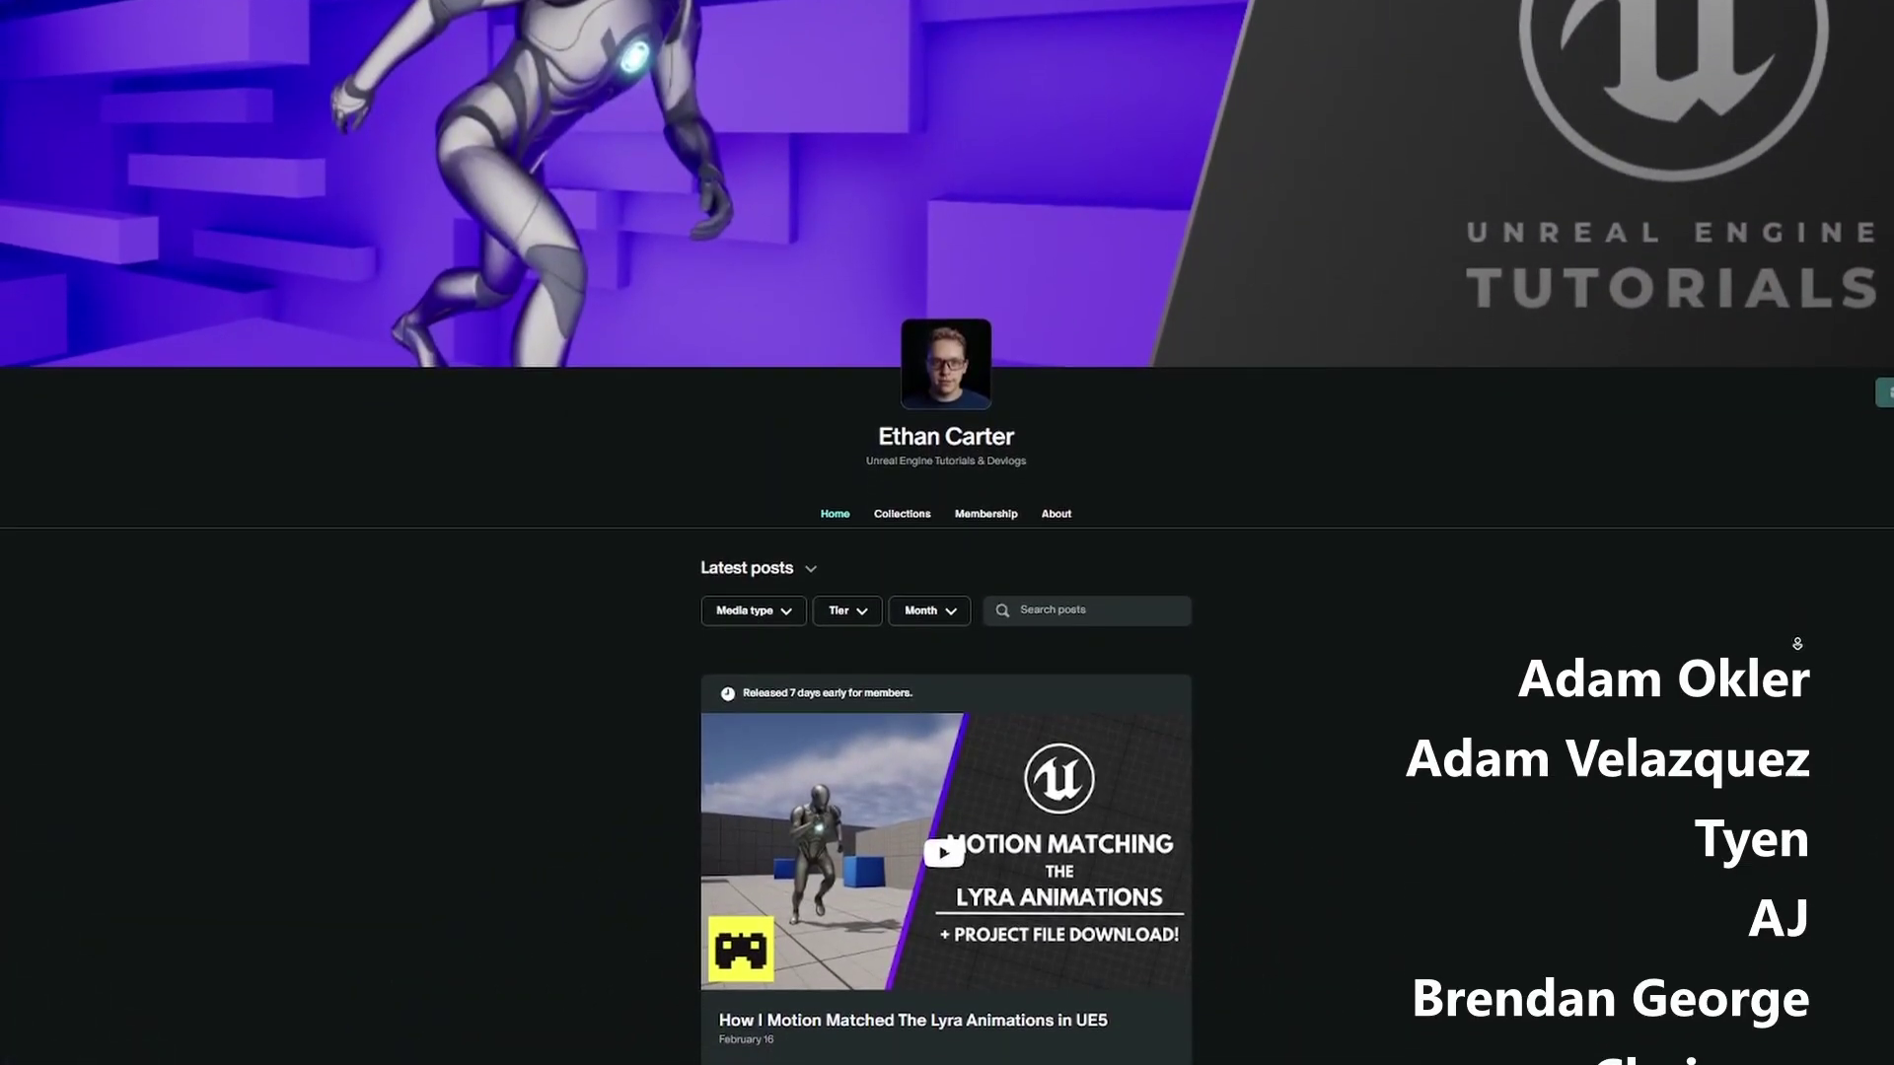
pyautogui.scroll(-3, 1788, 650)
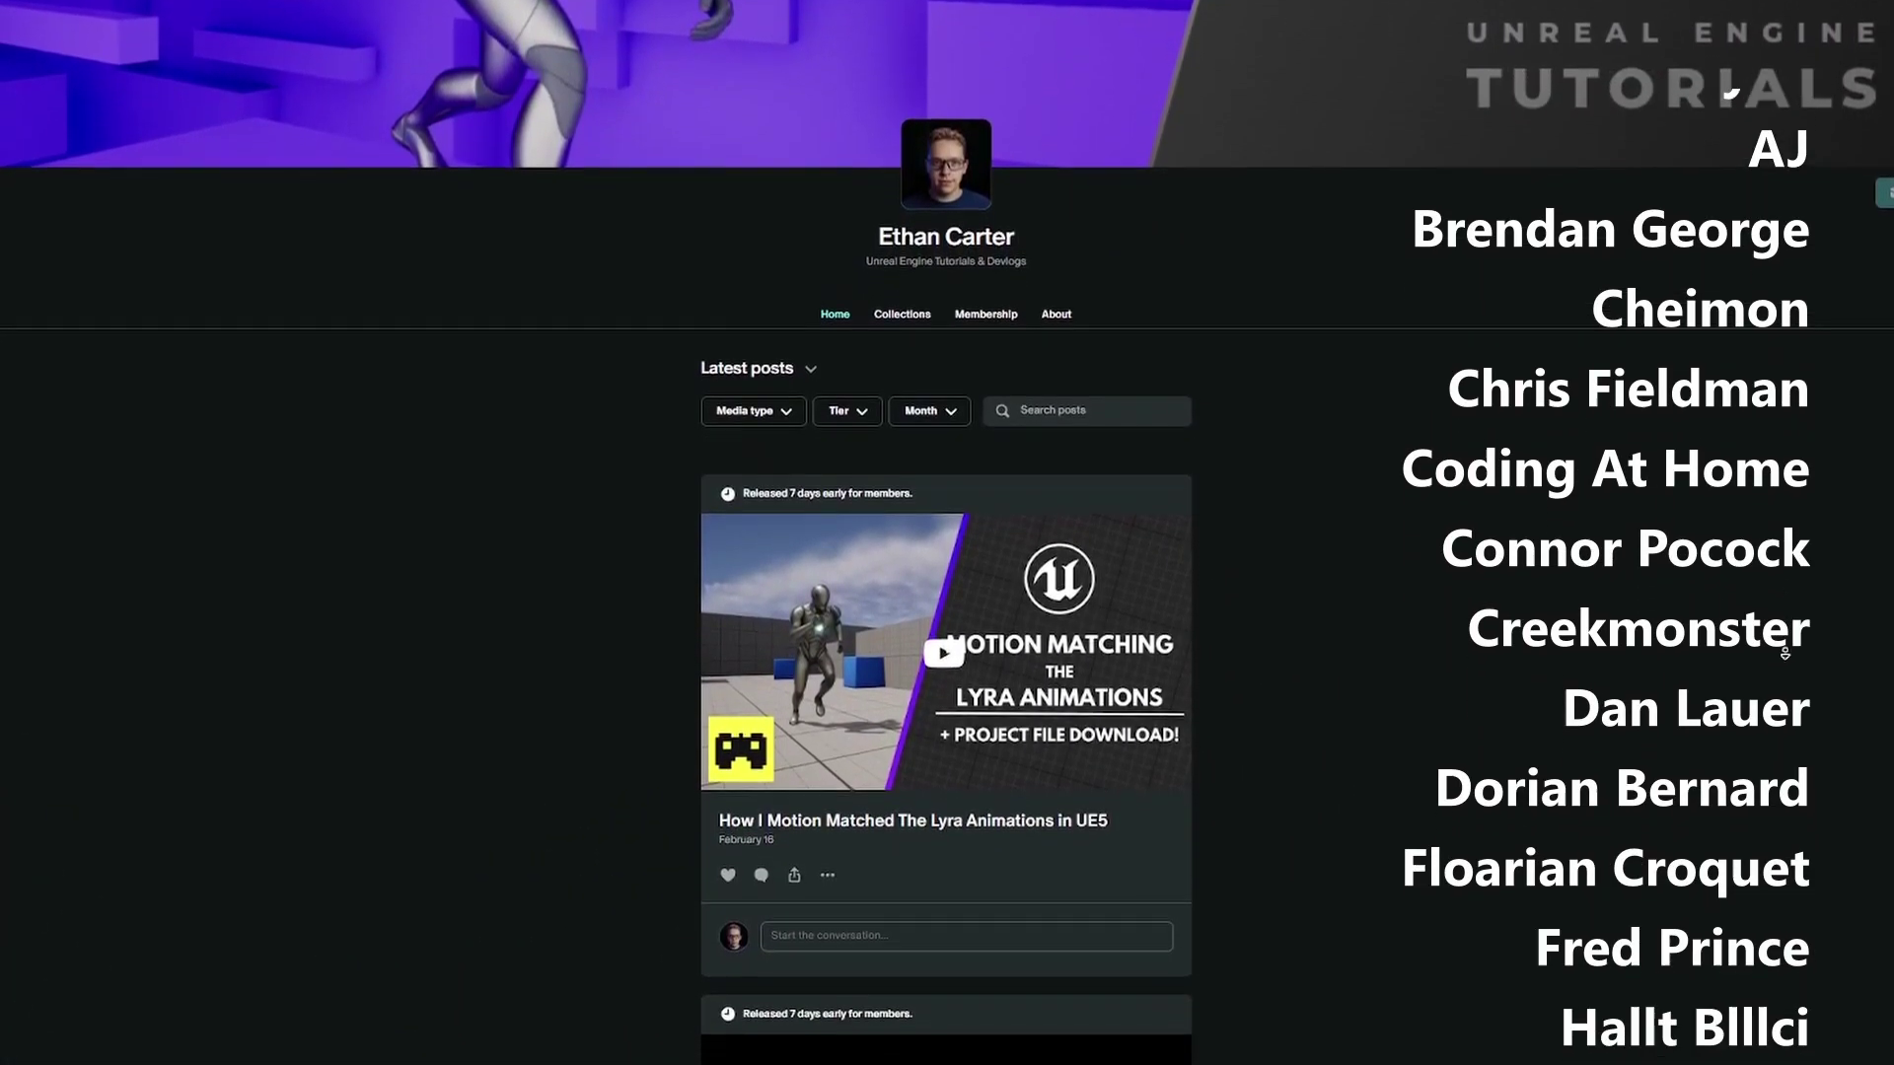
pyautogui.scroll(-3, 1785, 651)
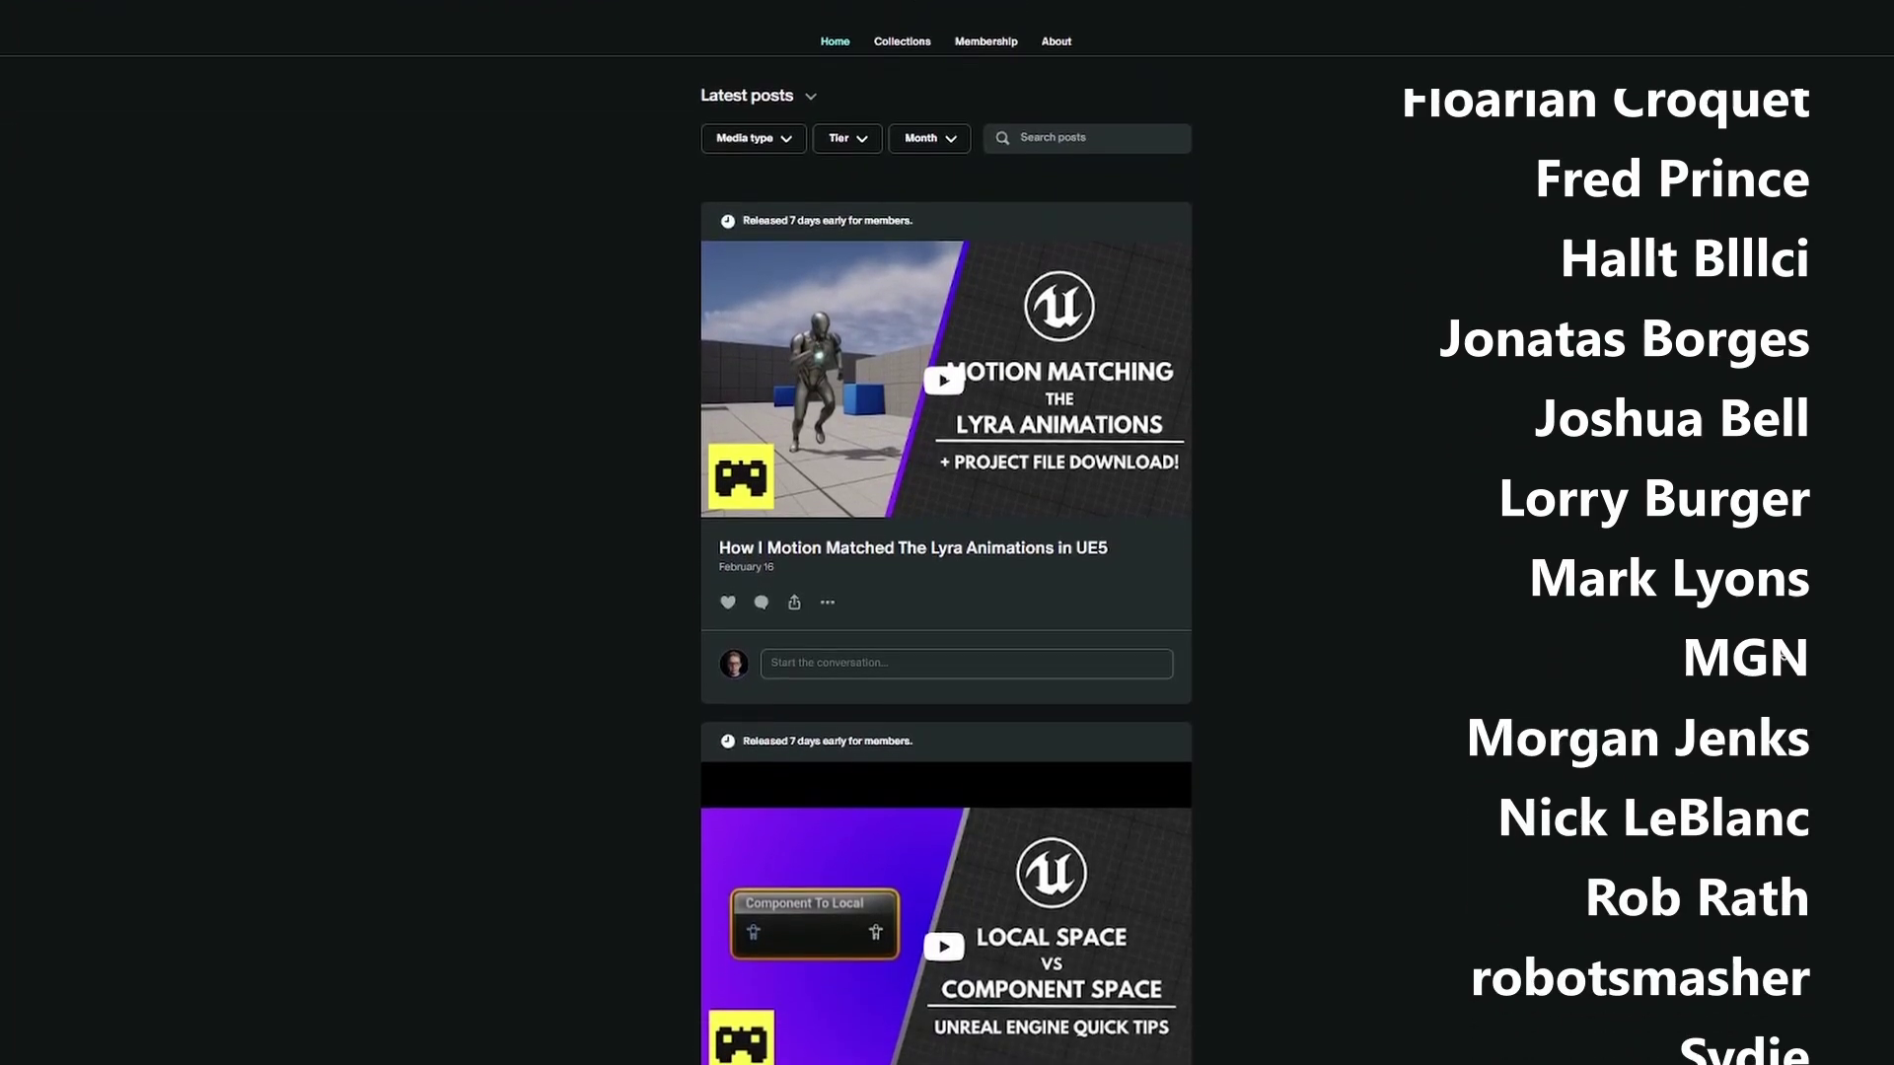
pyautogui.scroll(-3, 1781, 654)
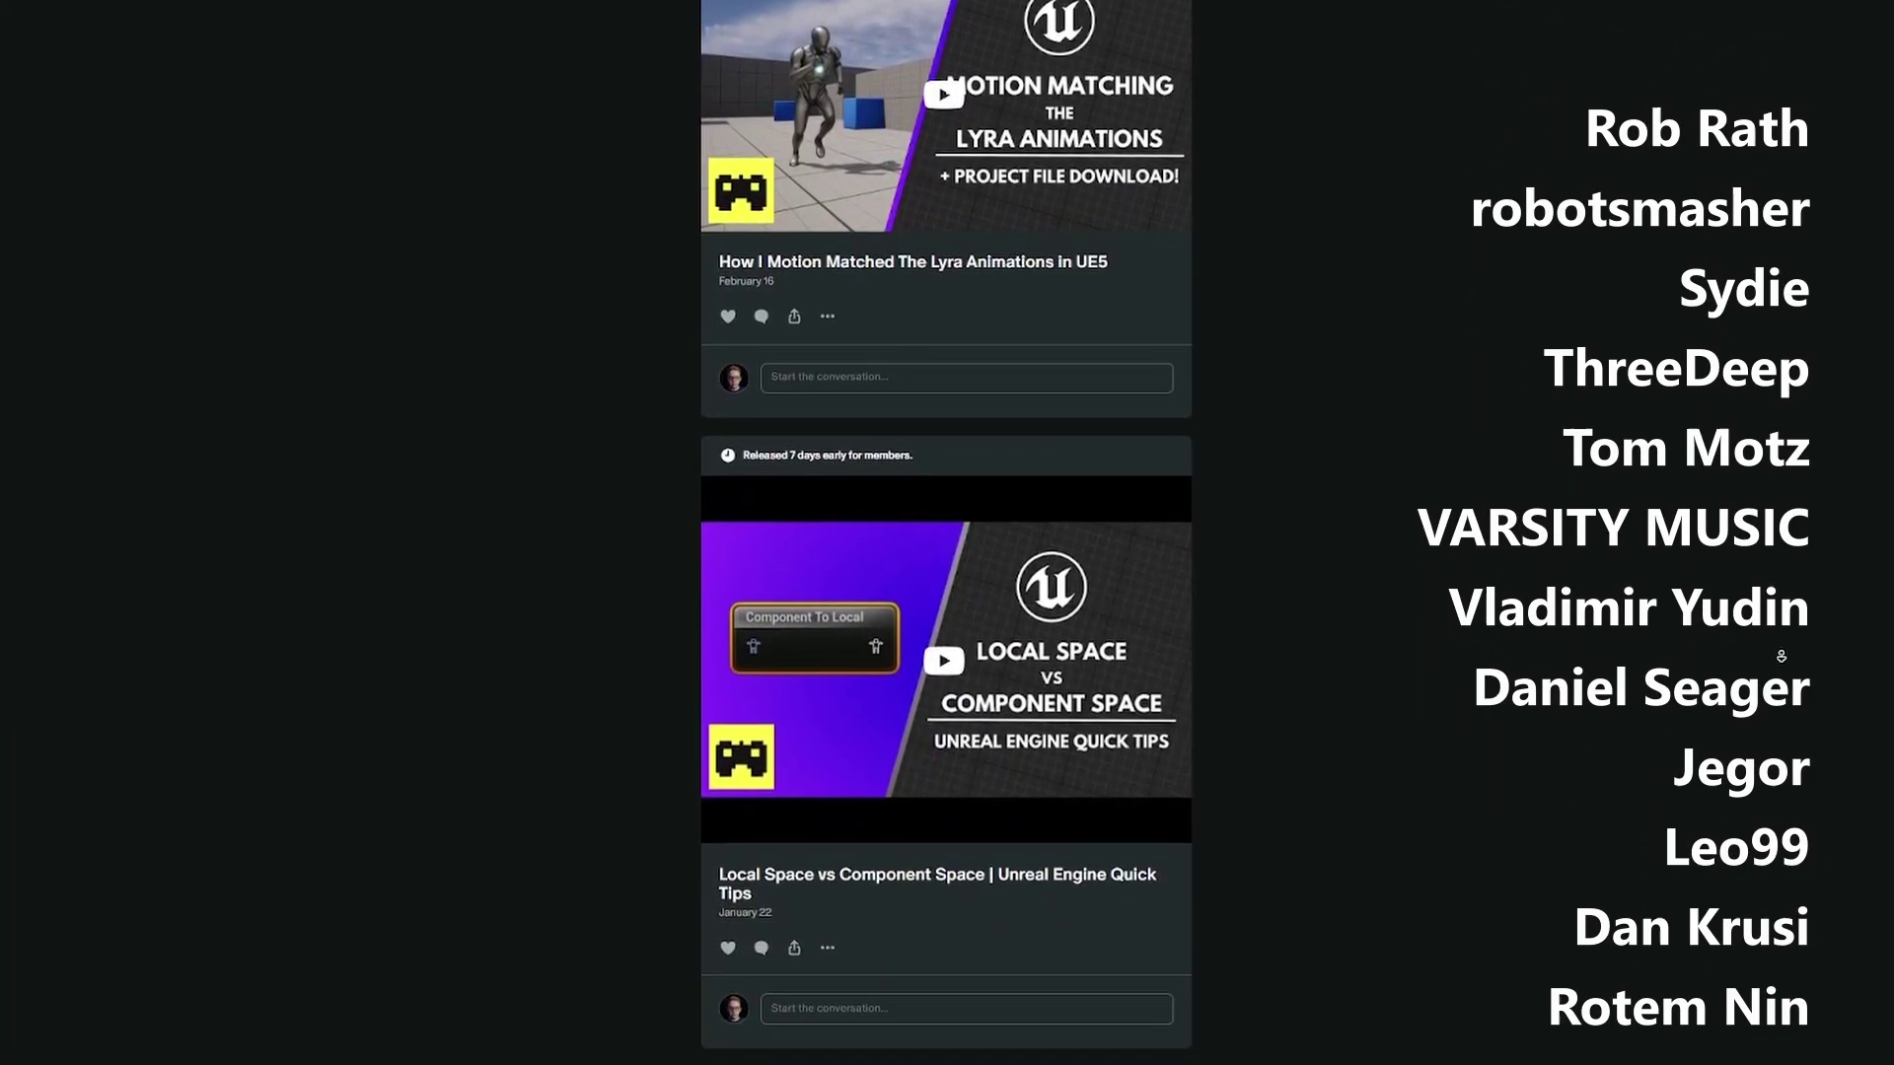
pyautogui.scroll(-3, 1779, 656)
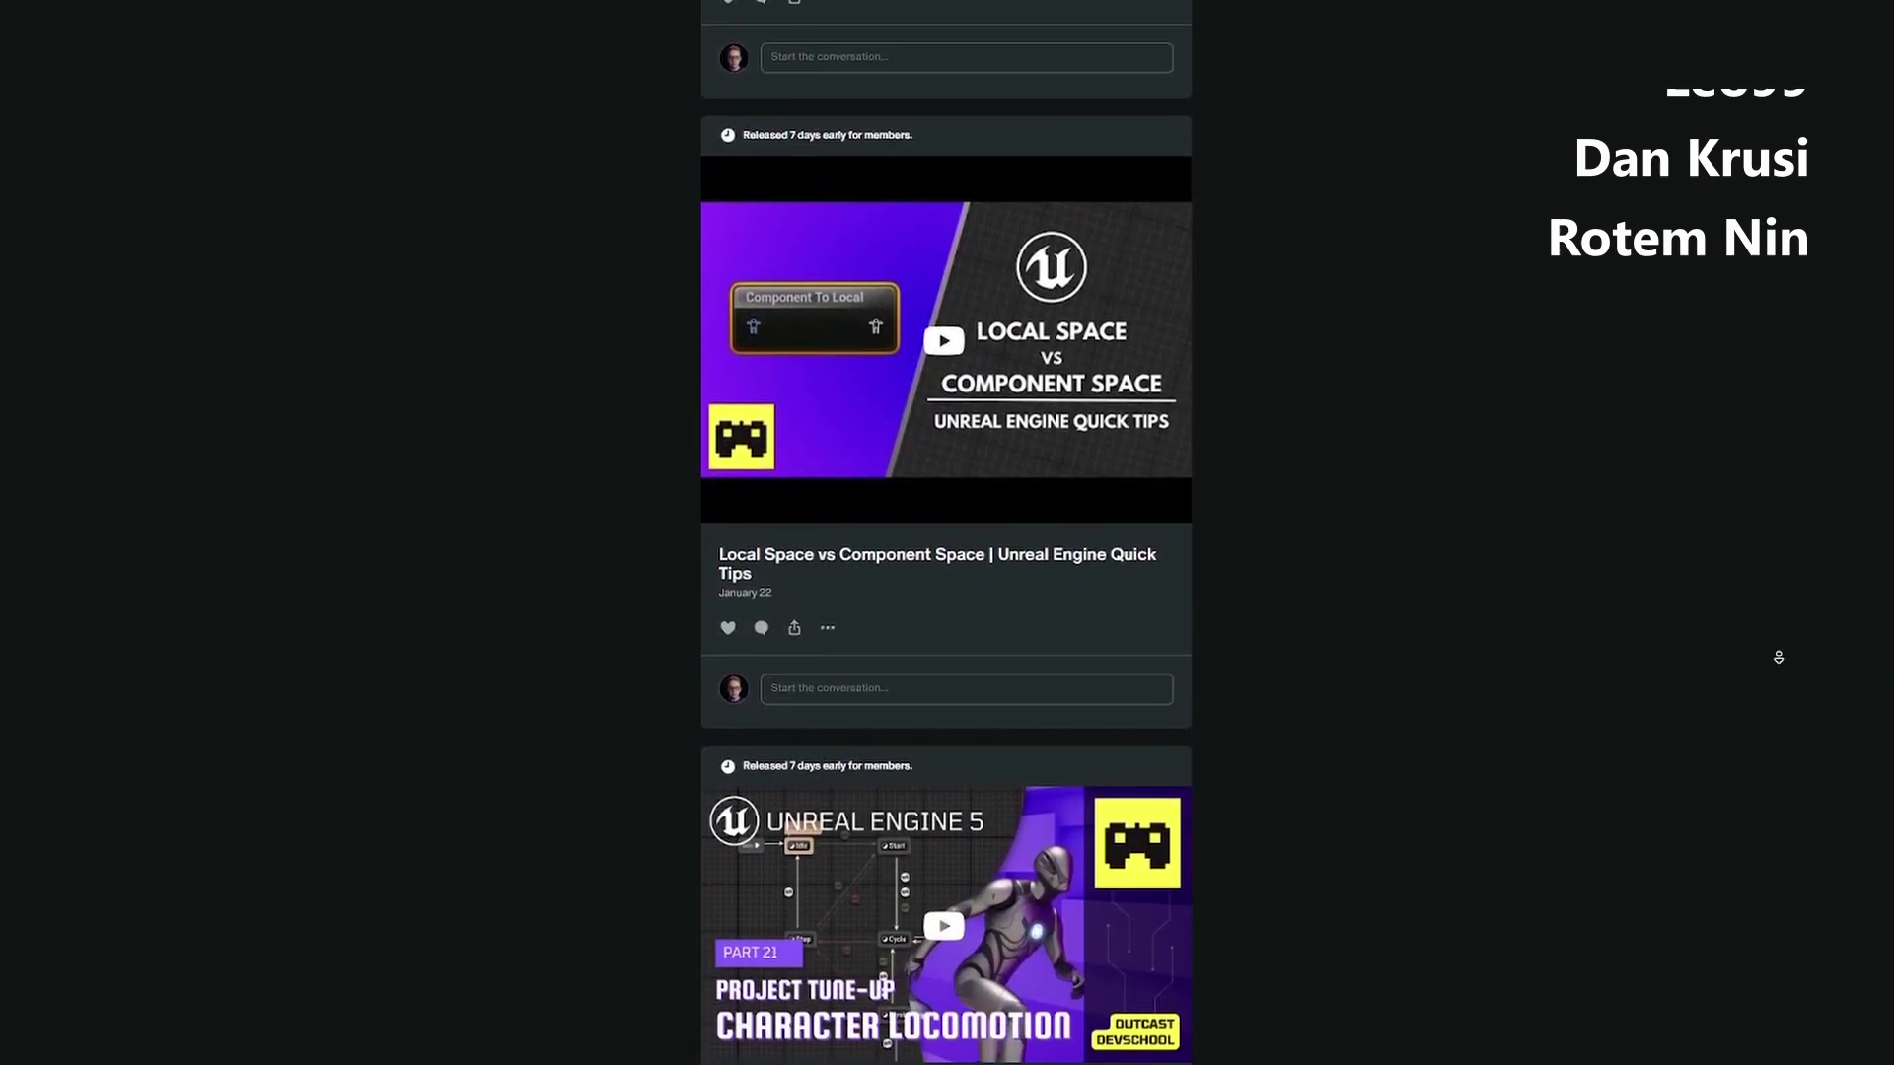